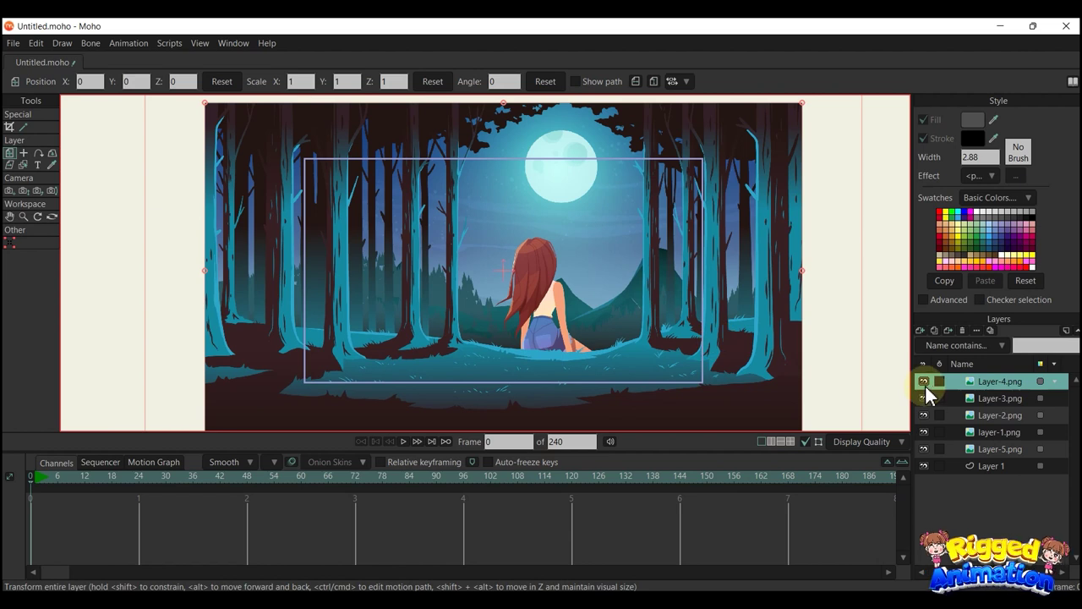
Hide and re-show the image layers one at a time to examine which part of the scene each contains
click(924, 399)
click(924, 400)
click(924, 415)
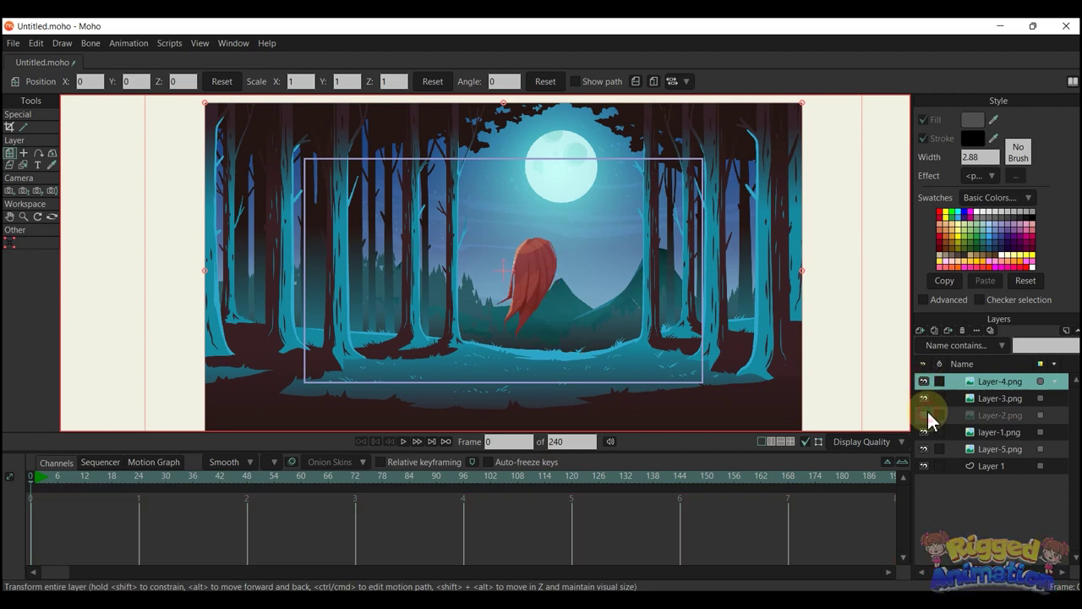
click(924, 415)
click(924, 432)
click(924, 432)
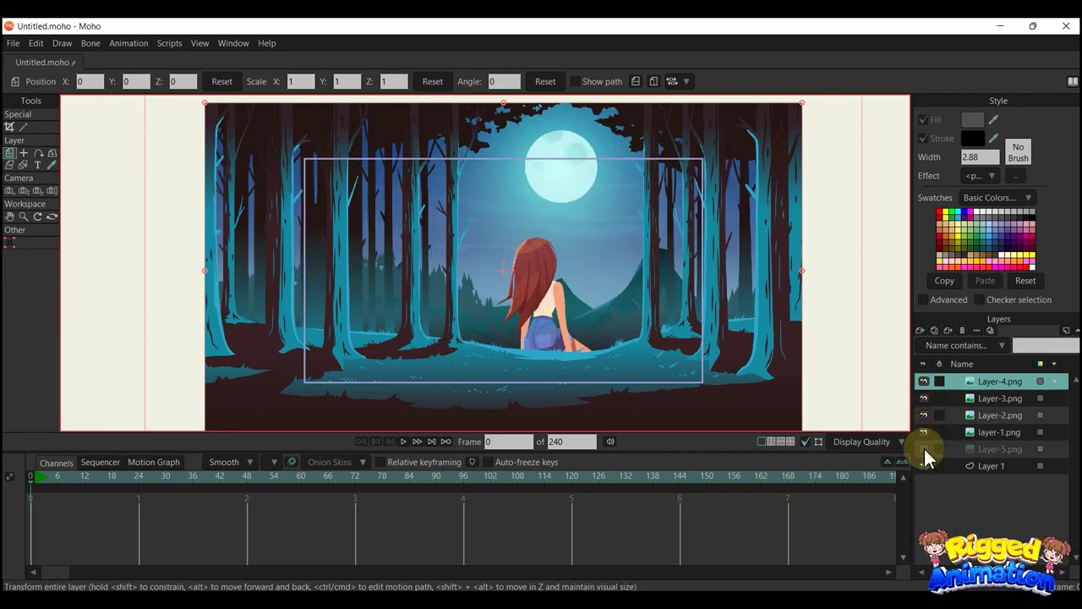
click(924, 382)
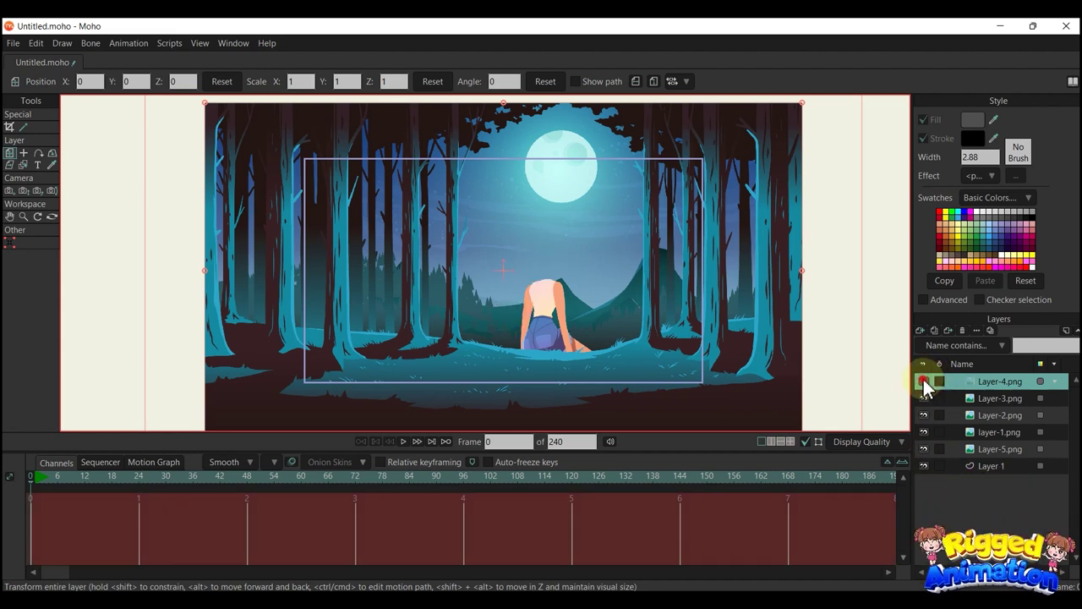
click(924, 382)
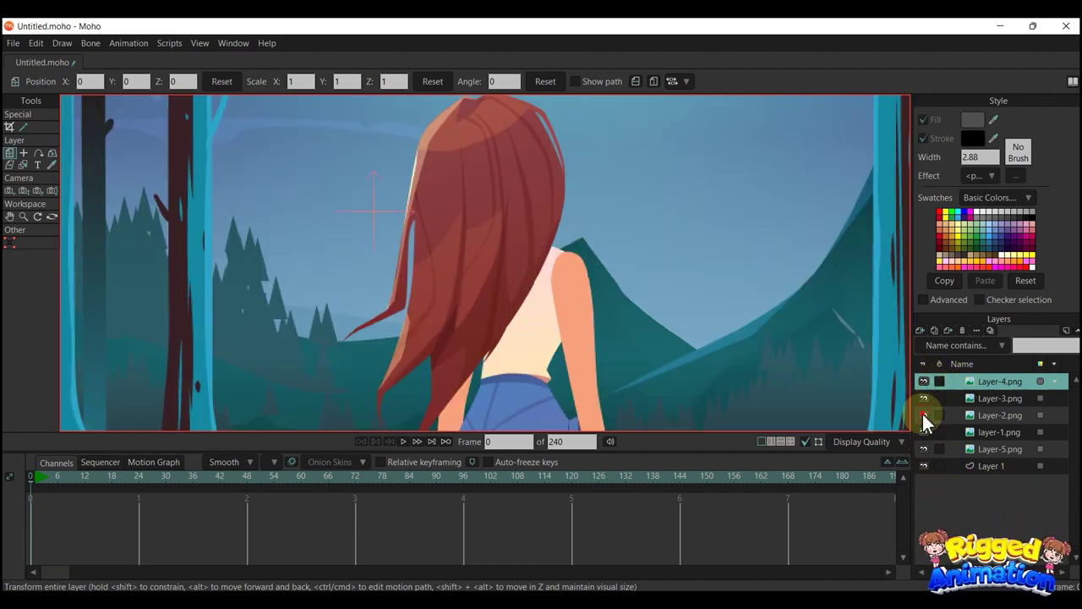
click(924, 415)
click(923, 416)
Hide every image layer except Layer-5.png and reorder Layer-5.png directly below Layer-4.png
click(924, 381)
click(924, 398)
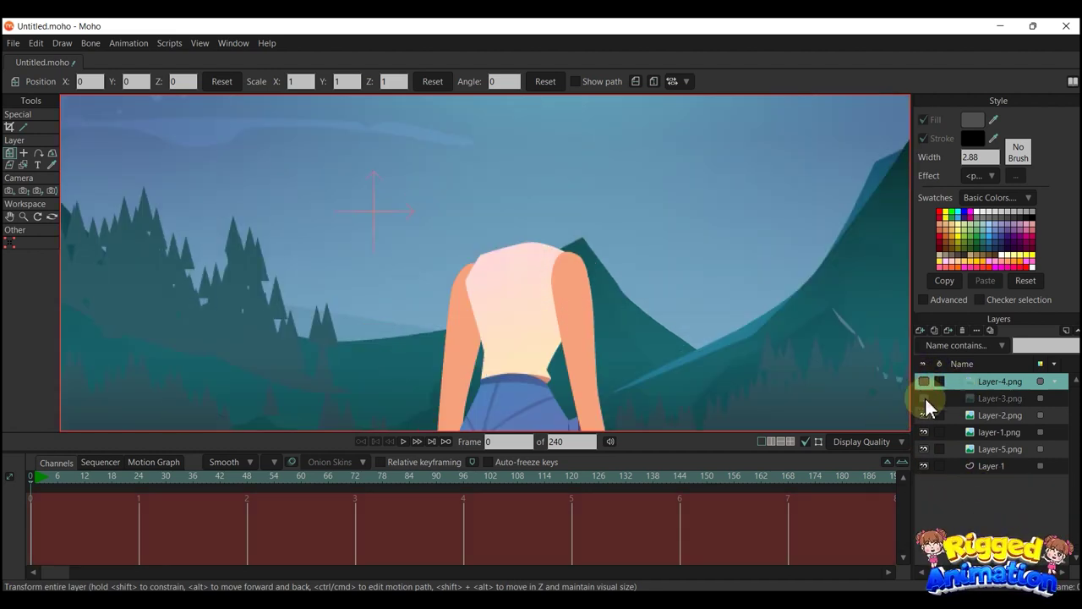
click(924, 414)
click(924, 432)
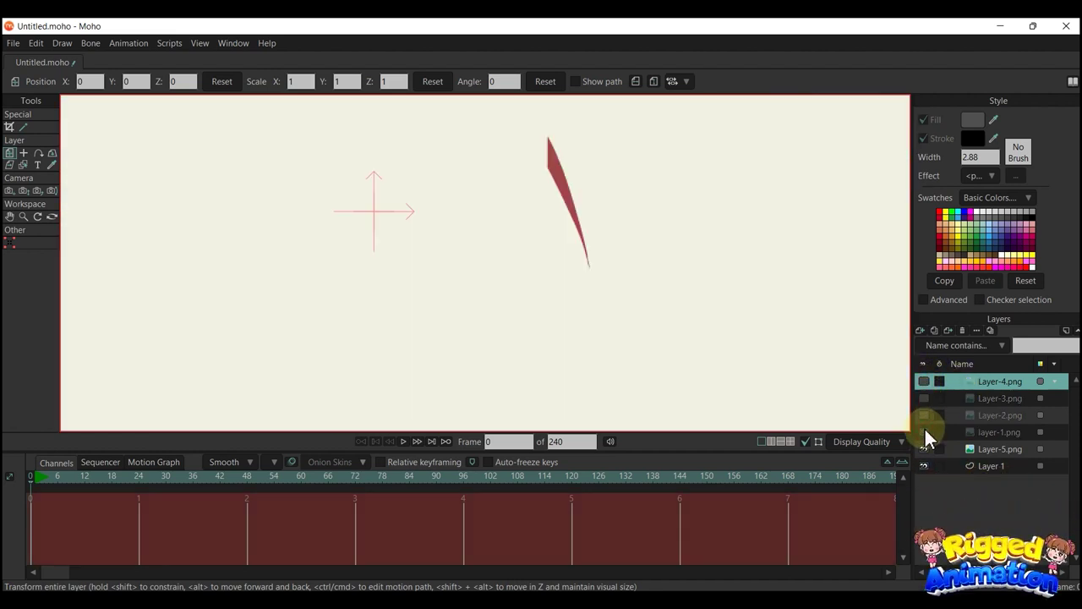
click(924, 432)
click(924, 432)
click(995, 449)
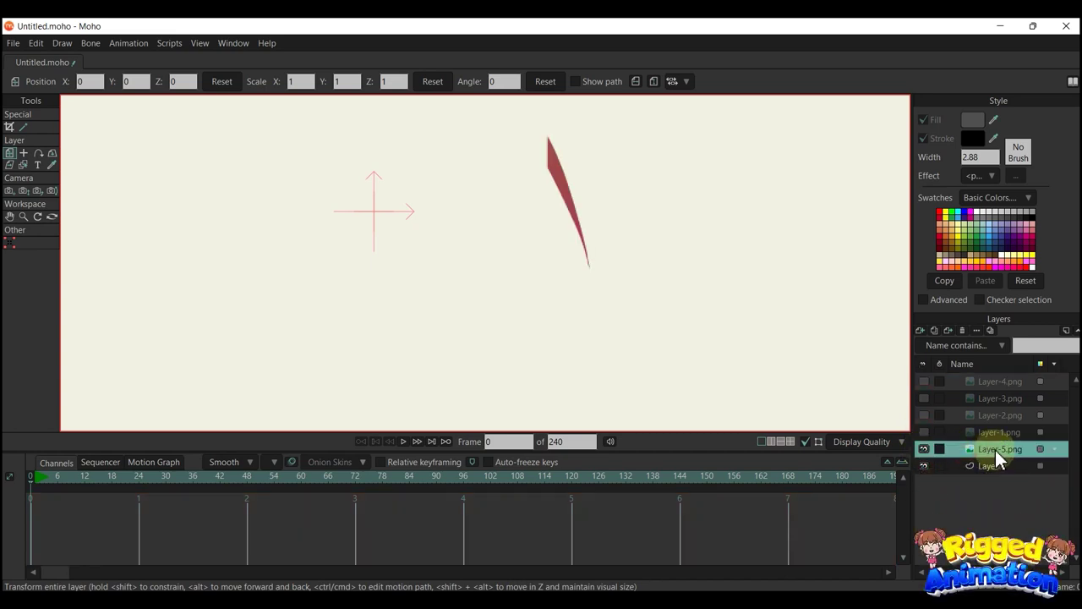
drag(987, 394, 986, 390)
Make Layer-4.png, Layer-3.png, Layer-2.png and layer-1.png visible again
click(924, 381)
click(924, 415)
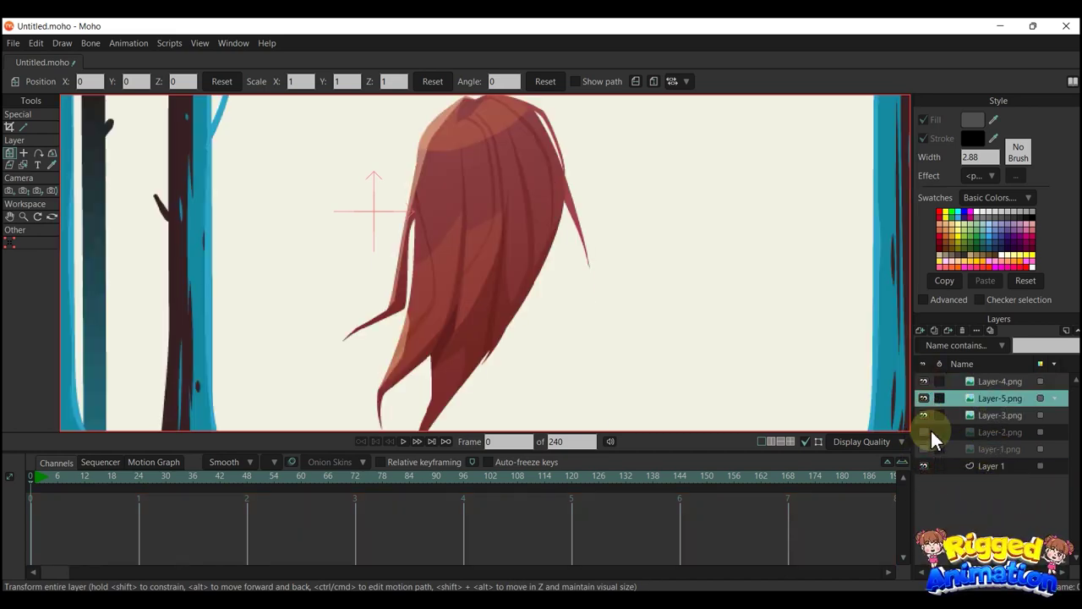
click(924, 432)
click(924, 449)
scroll(701, 387, down, 3)
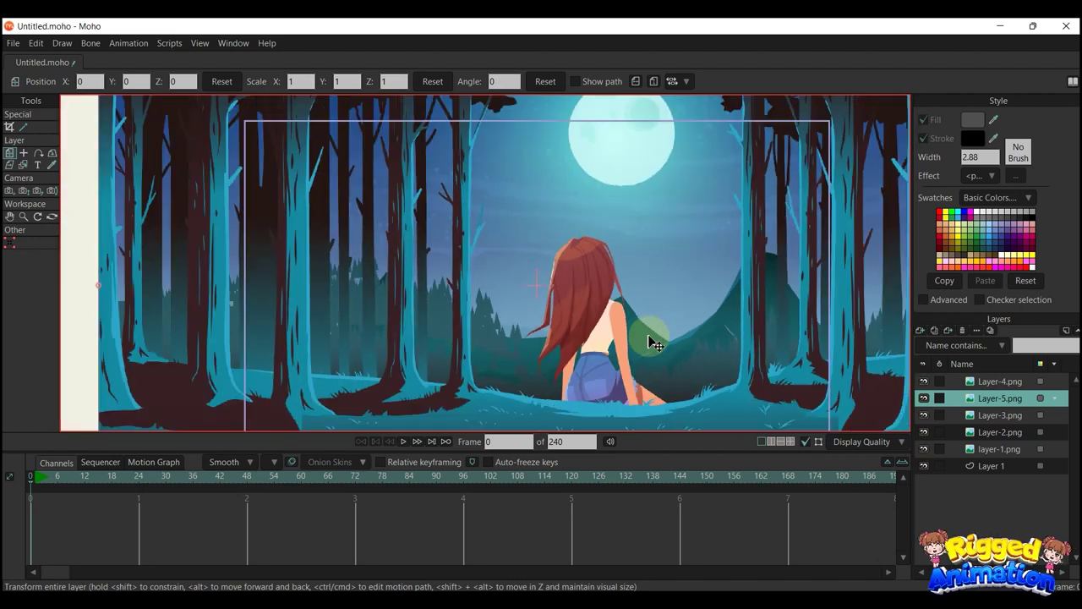
Check the hair, tree and girl body images by hiding and re-showing Layer-4.png, Layer-3.png and Layer-2.png individually
scroll(615, 332, up, 3)
click(922, 383)
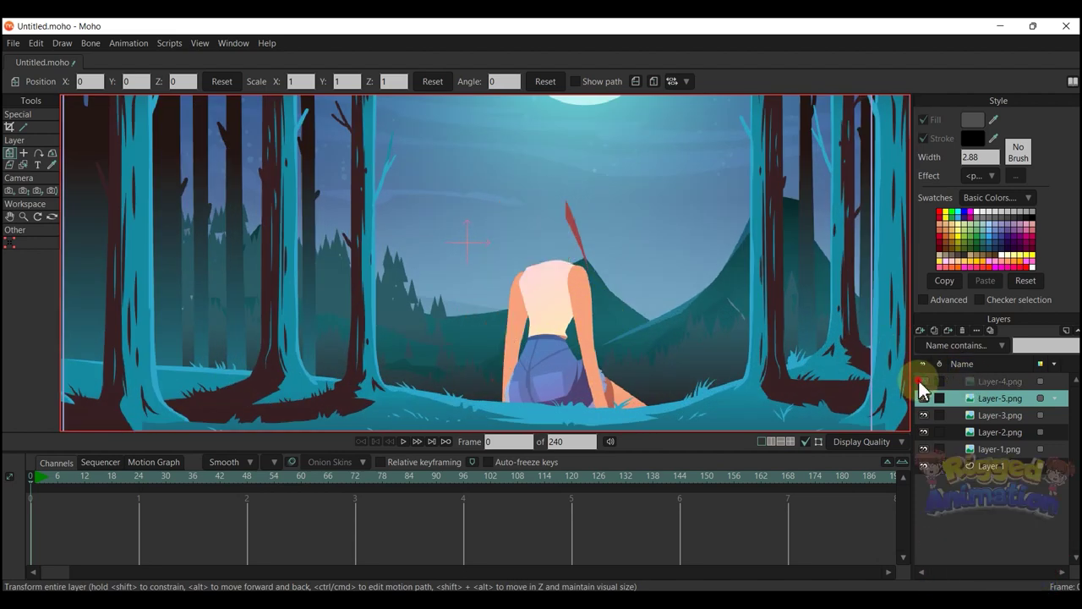
click(922, 383)
click(924, 415)
click(924, 415)
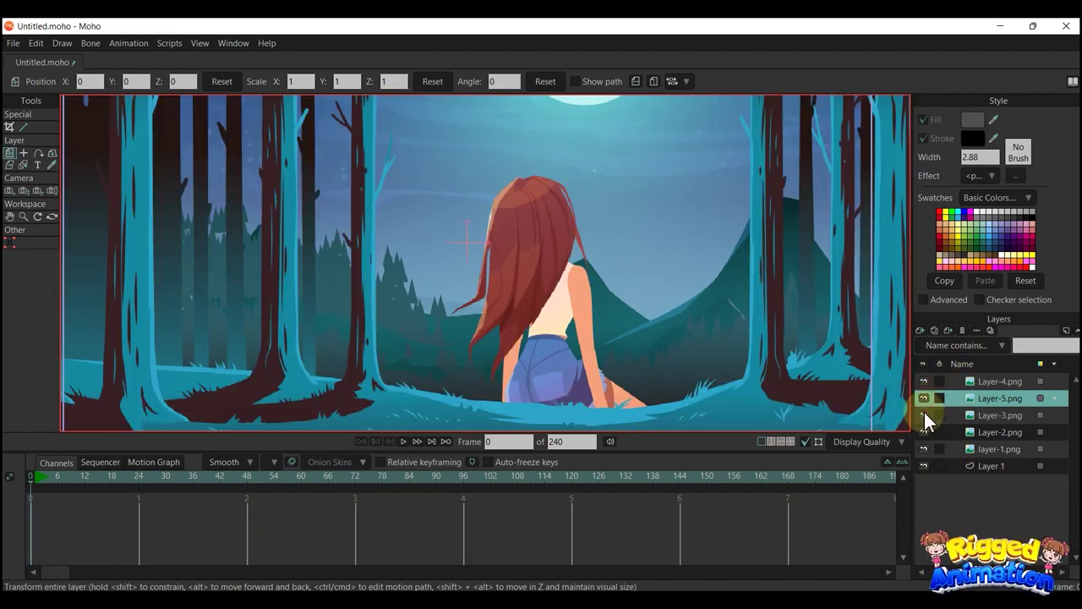
click(924, 416)
click(924, 415)
click(924, 432)
click(924, 432)
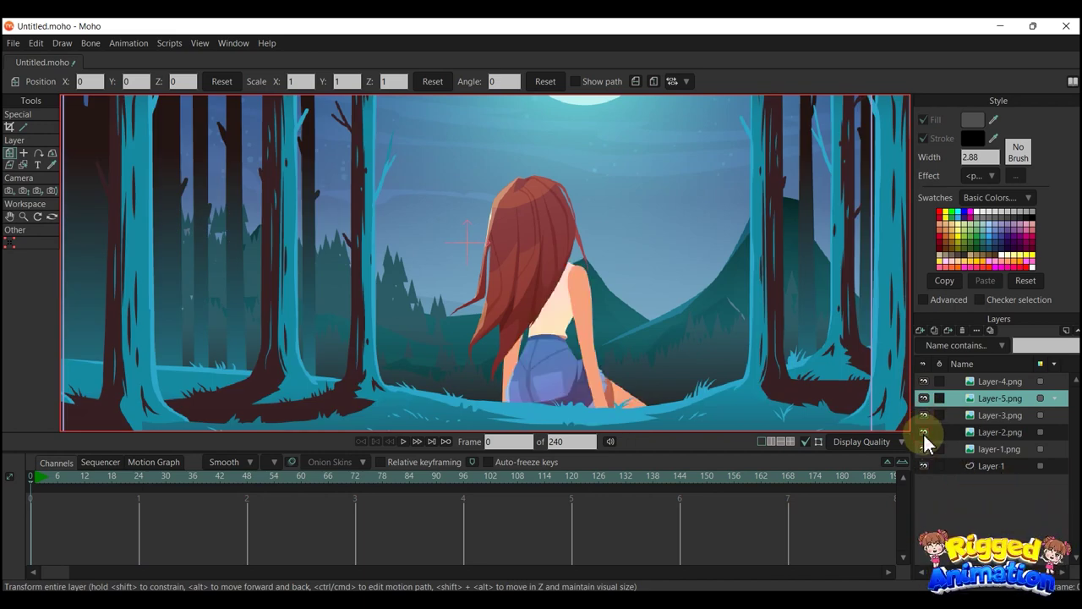
click(924, 432)
click(924, 432)
click(924, 416)
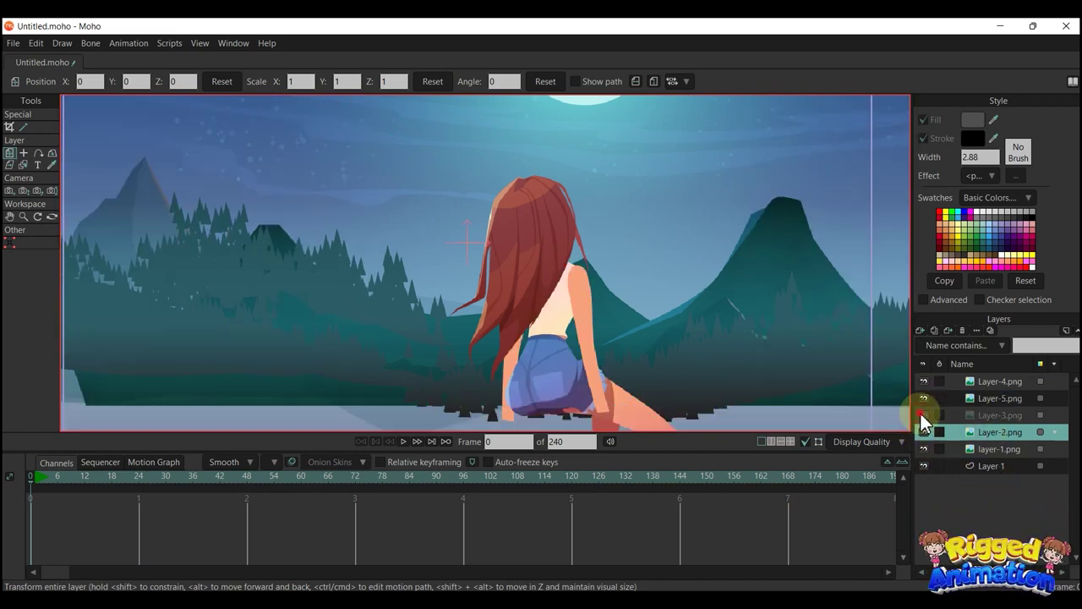
click(924, 415)
Move Layer-4.png and Layer-5.png below Layer-3.png and group them together with Layer-2.png
shift+click(982, 381)
drag(993, 399, 991, 421)
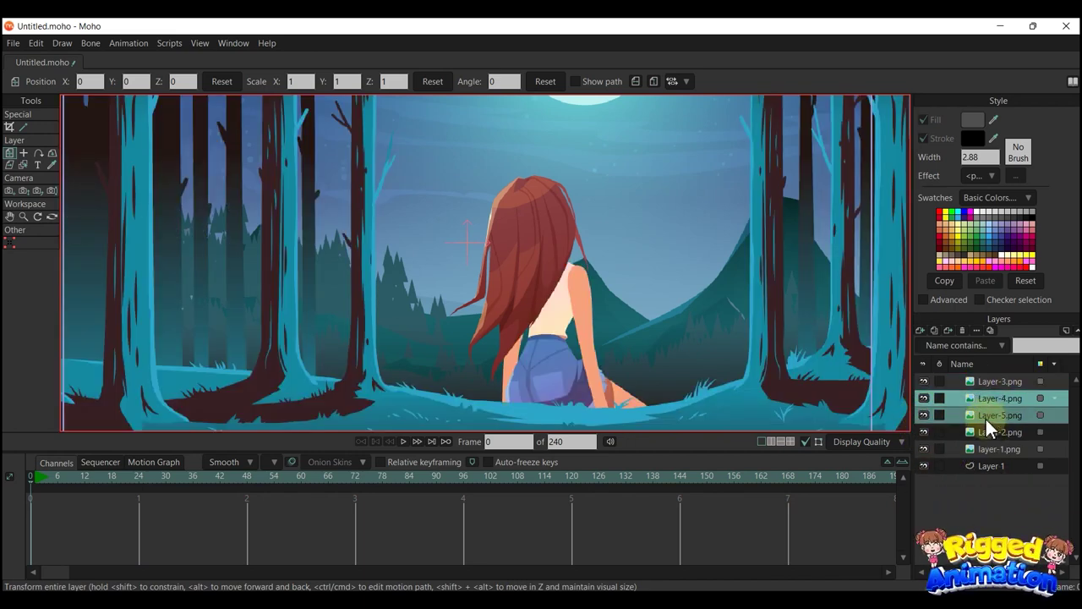
shift+click(1000, 429)
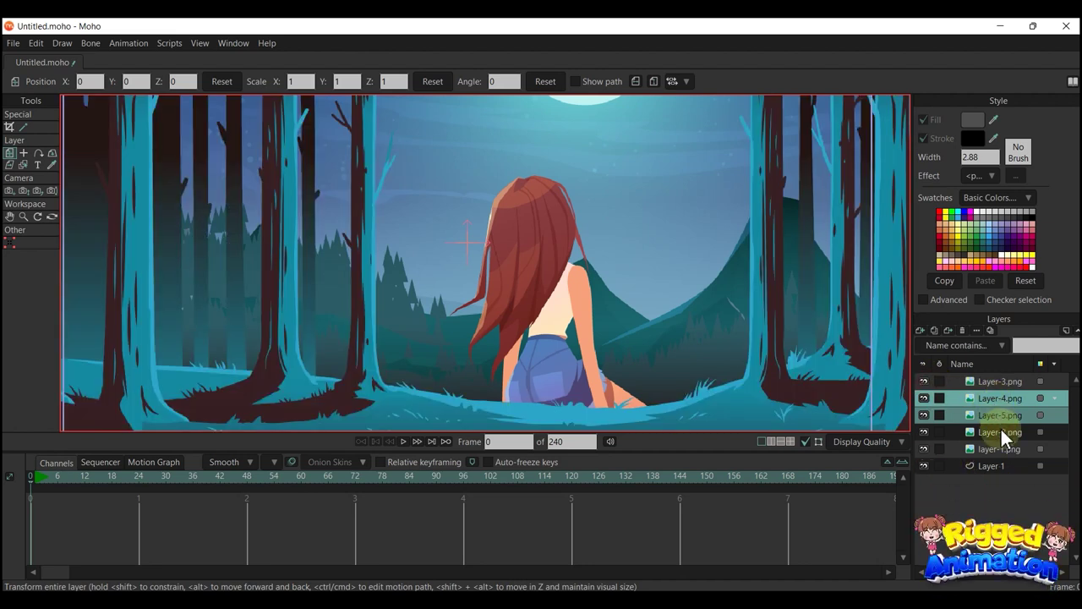
right_click(1001, 406)
click(998, 550)
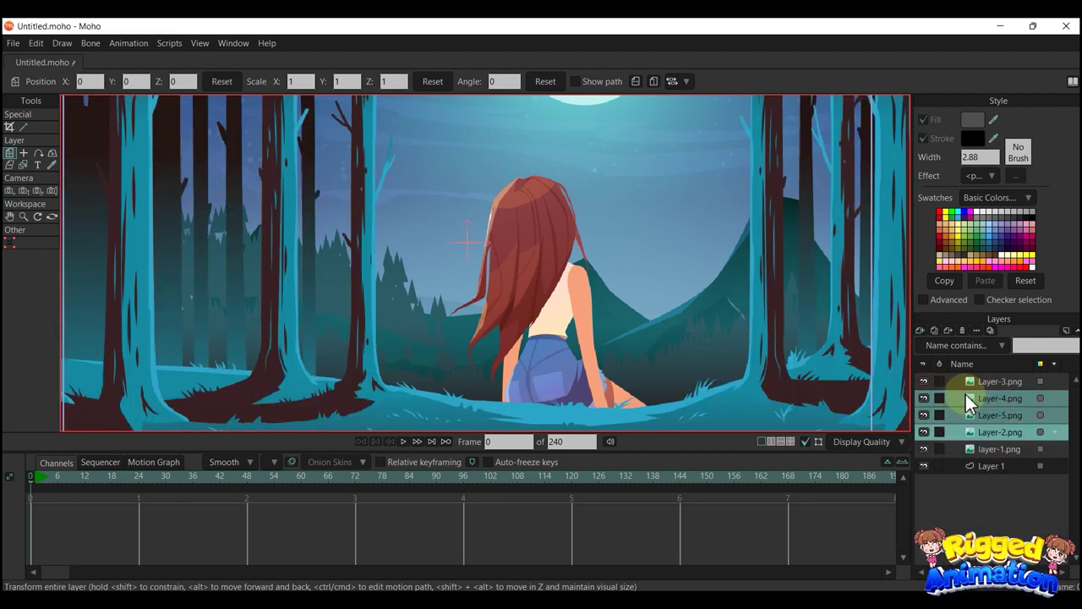
click(959, 398)
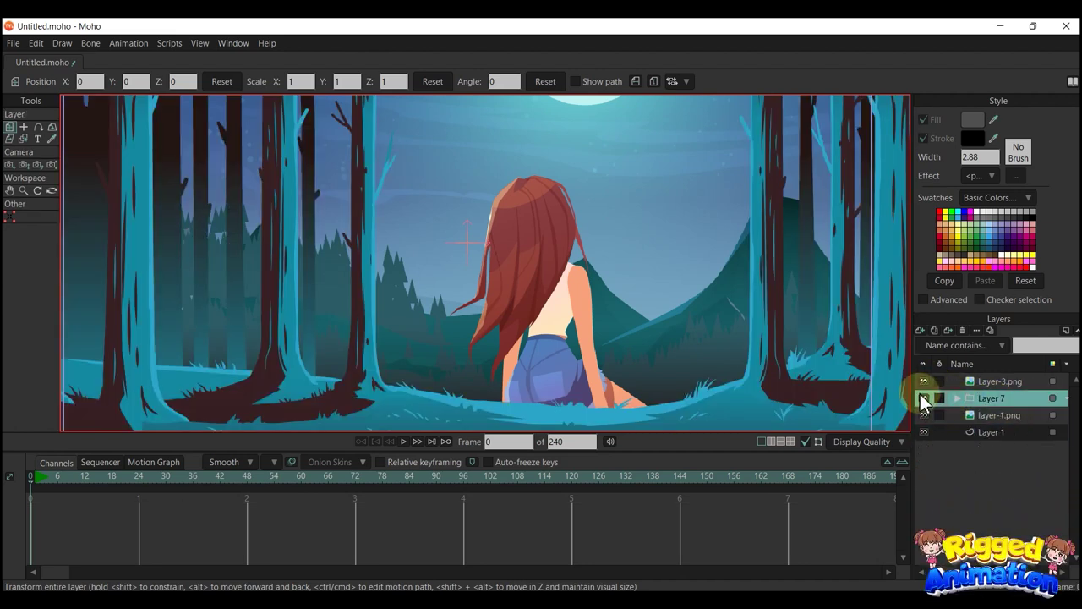
Rename the new group layer as "girl"
double_click(993, 399)
text(girl)
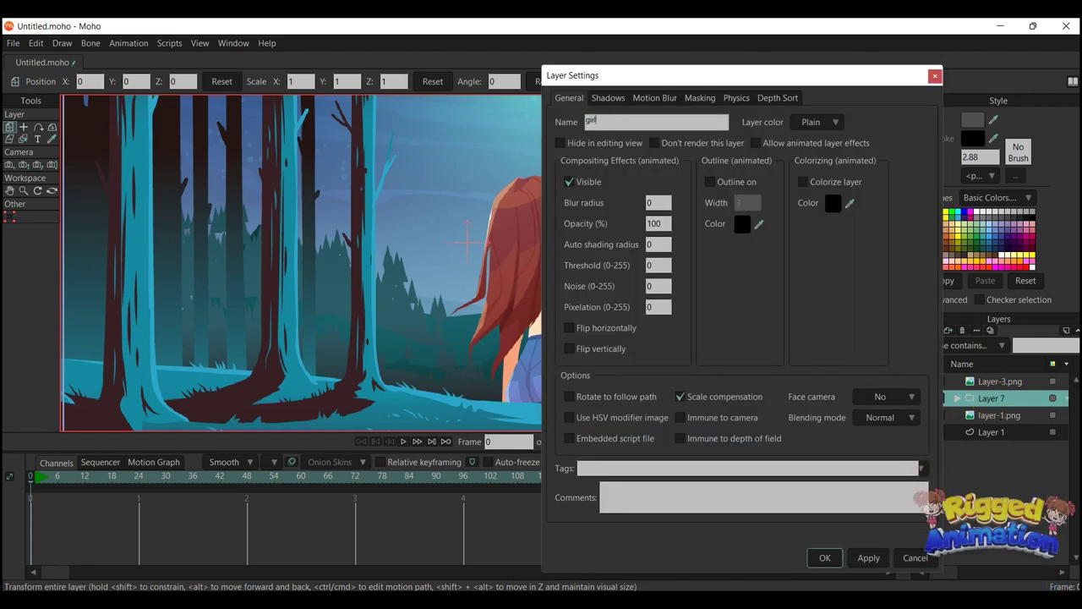
key(Return)
Add a vector layer above Layer-4.png inside the girl group and name it "mesh"
click(957, 399)
click(987, 415)
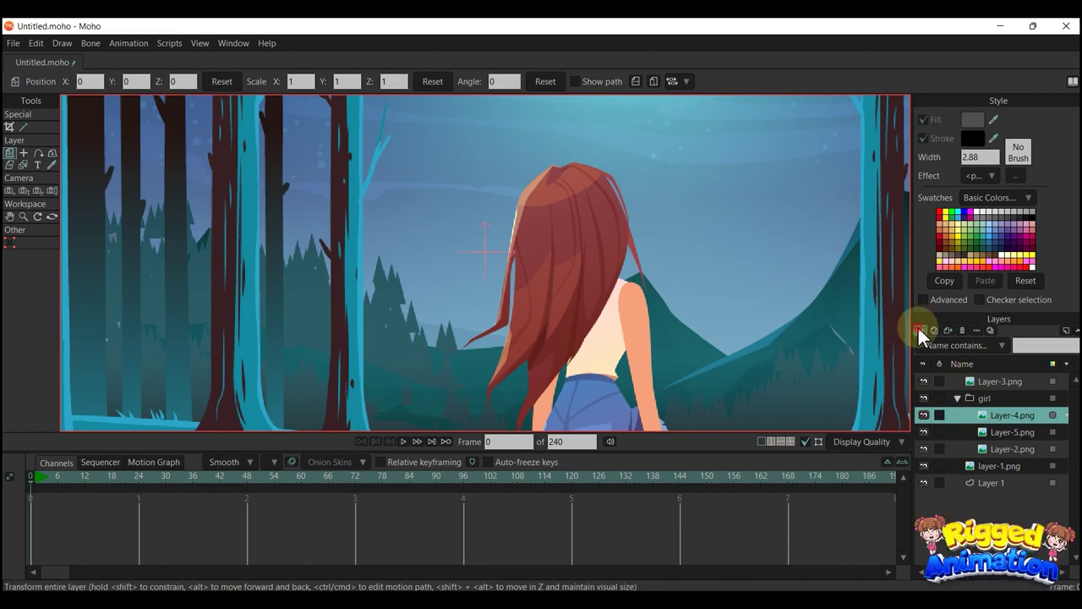
click(920, 331)
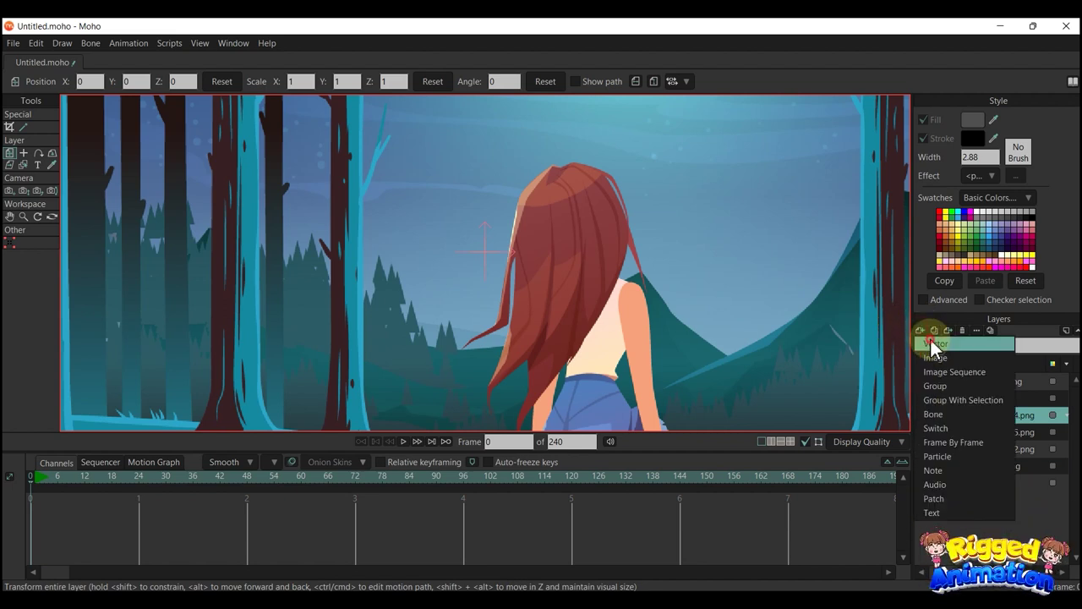
click(933, 342)
double_click(1000, 418)
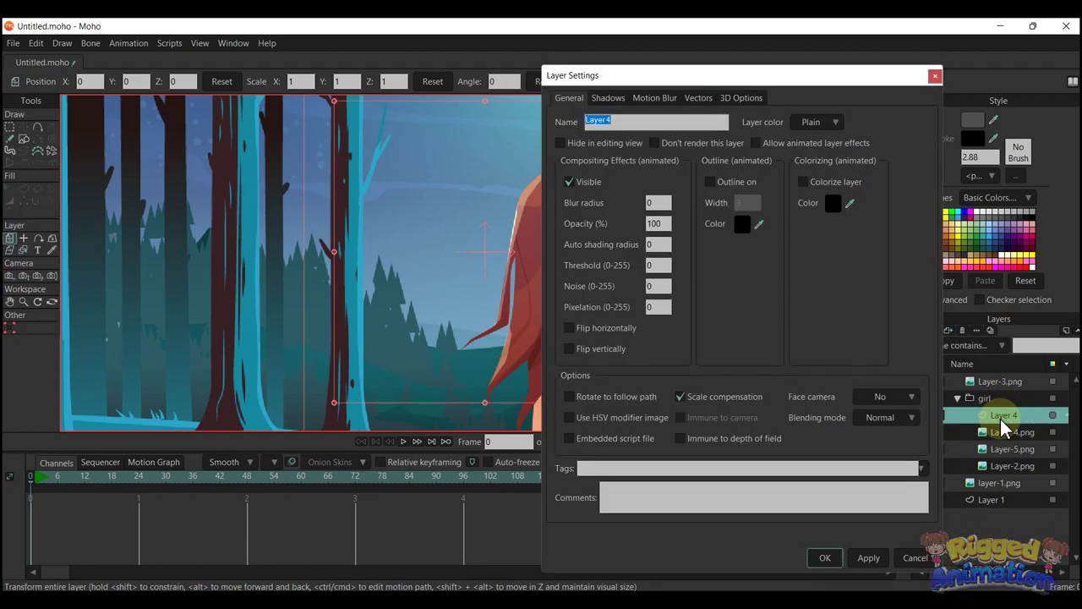
text(mesh)
key(Return)
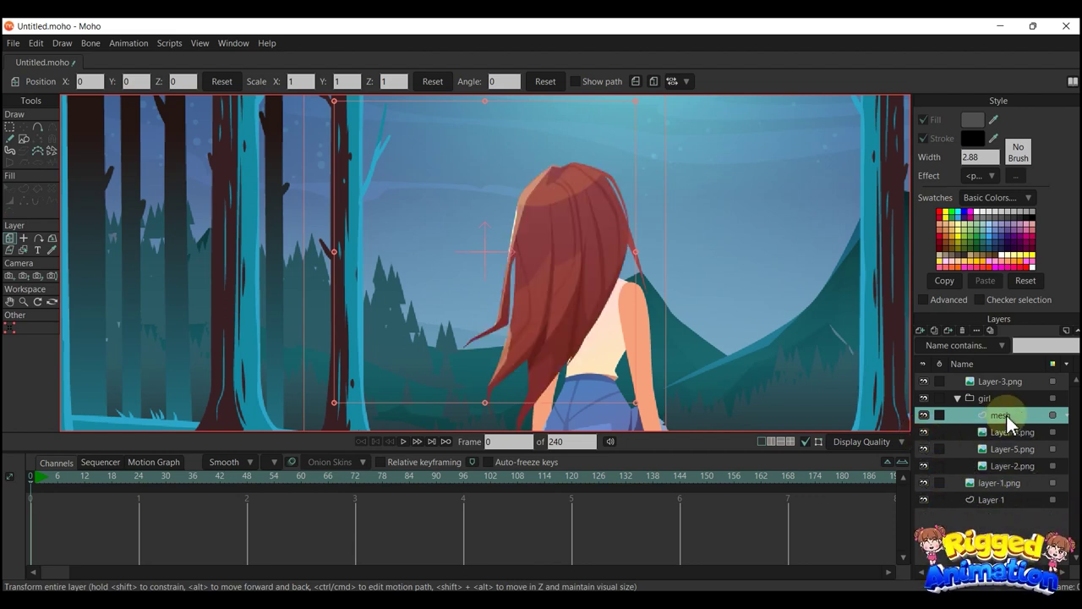
Rename the Layer-4.png image layer as "hair"
double_click(1003, 431)
text(hai)
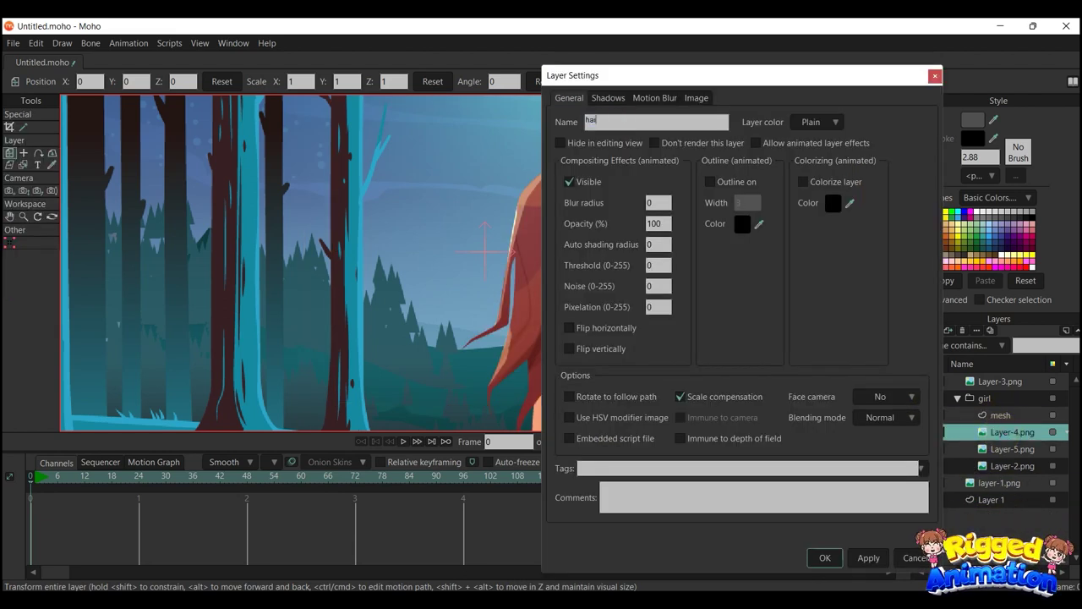
text(r)
key(Return)
Rename the mesh vector layer as "mesh hair"
double_click(1001, 416)
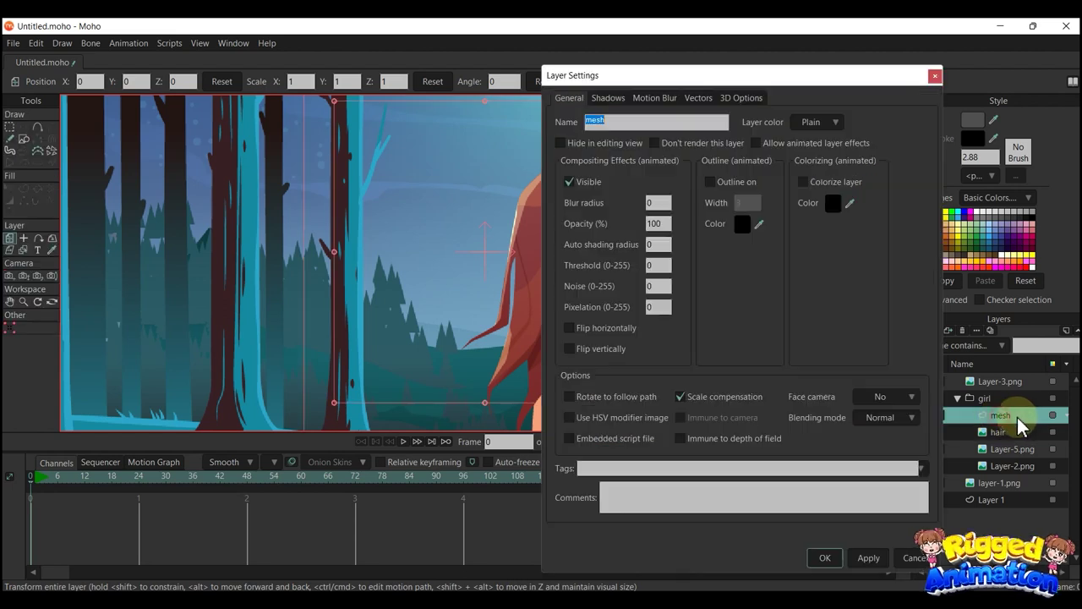
text(hair)
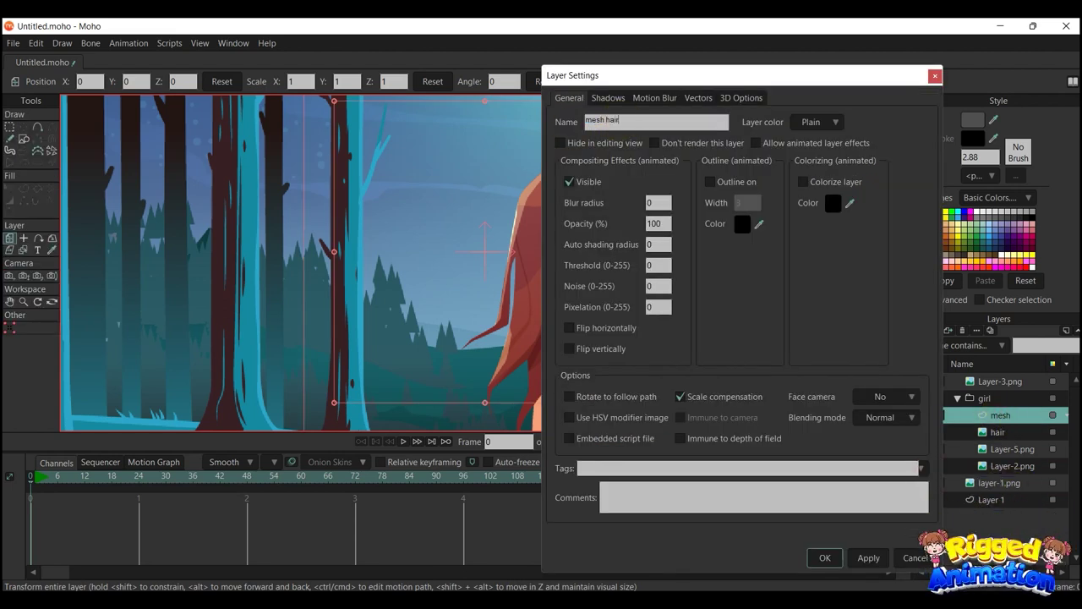
key(Return)
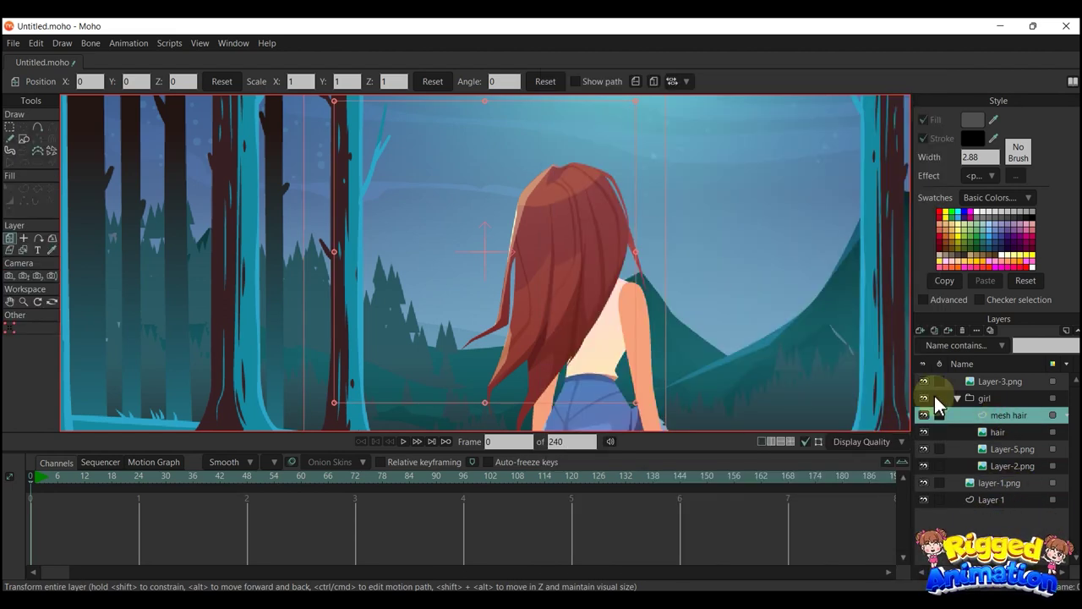
On the mesh hair layer, trace the hair's left edge with Add Point from the crown down towards the thin side strand
click(923, 416)
click(923, 416)
click(987, 432)
click(998, 416)
scroll(585, 295, up, 2)
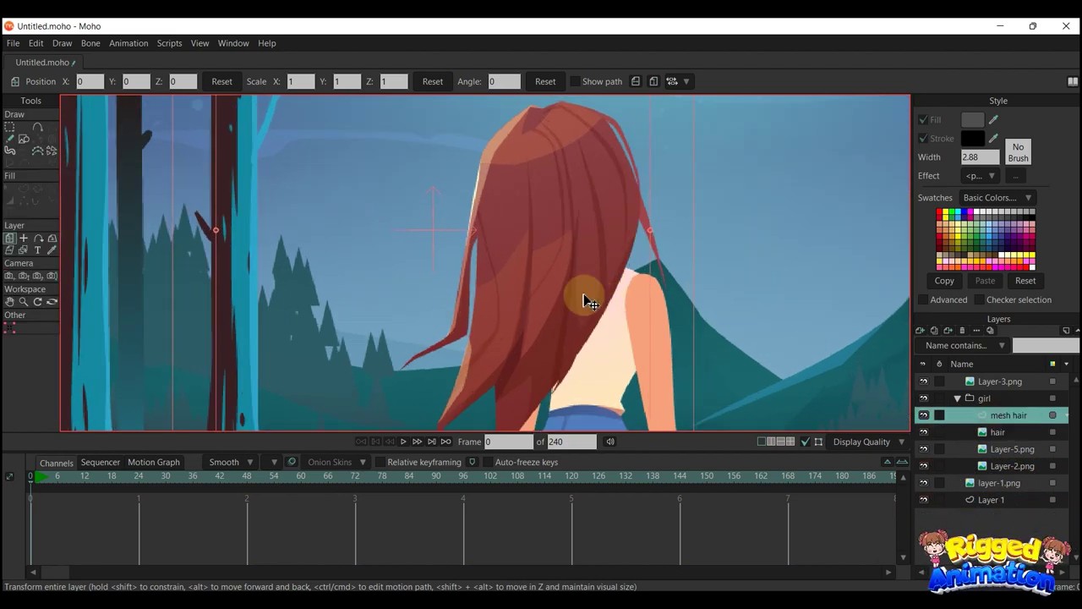
drag(583, 293, 574, 336)
key(a)
scroll(455, 253, up, 2)
drag(457, 250, 499, 272)
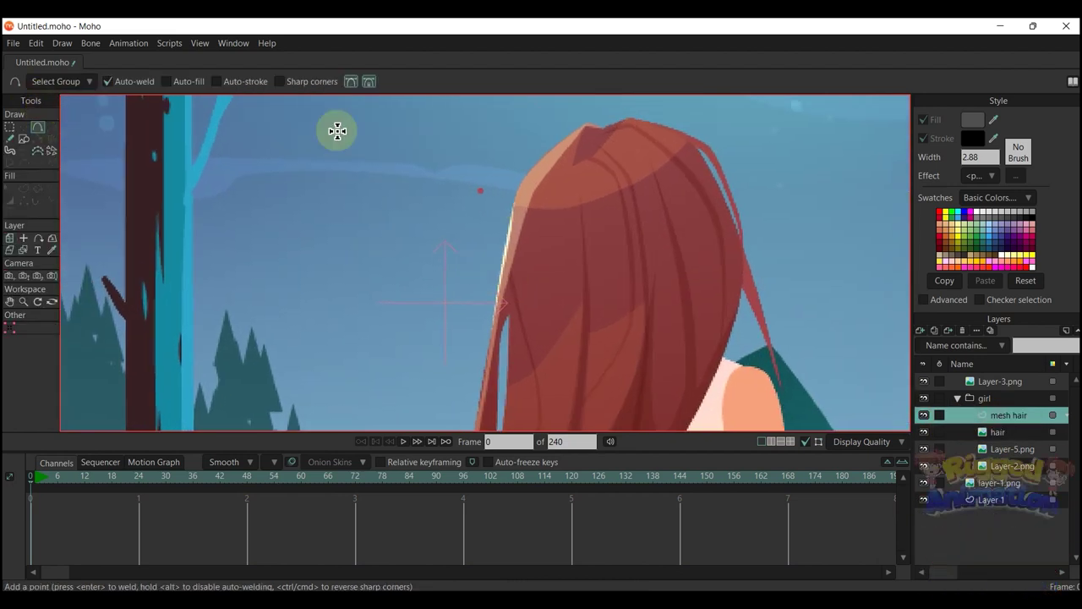
scroll(532, 148, up, 1)
scroll(589, 158, down, 1)
scroll(595, 127, up, 1)
scroll(595, 127, up, 2)
click(595, 121)
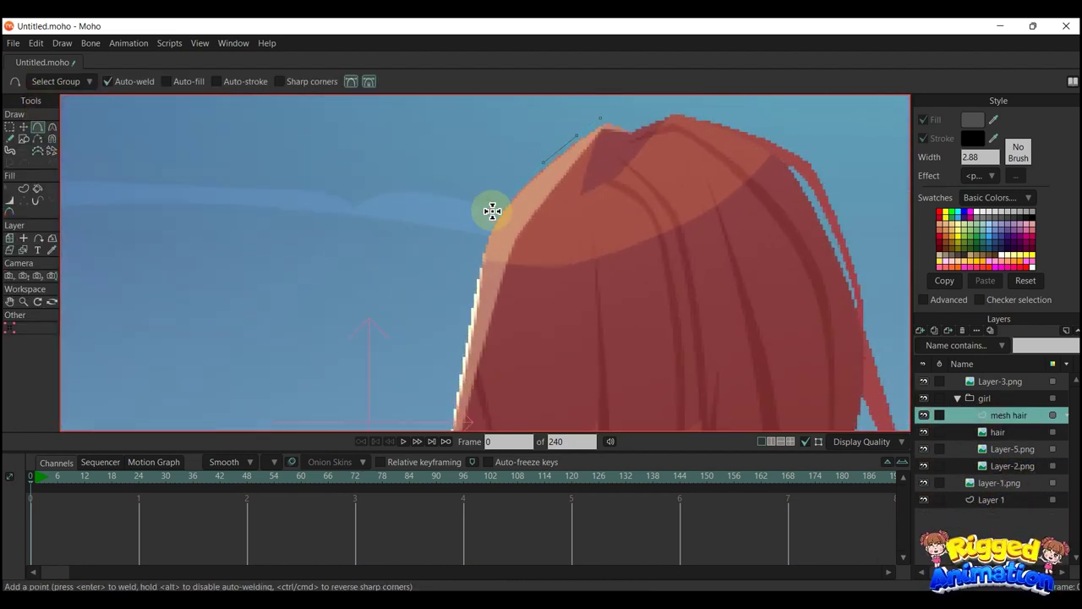
click(476, 268)
drag(476, 270, 496, 203)
click(470, 343)
drag(471, 344, 490, 234)
click(475, 308)
drag(475, 311, 492, 209)
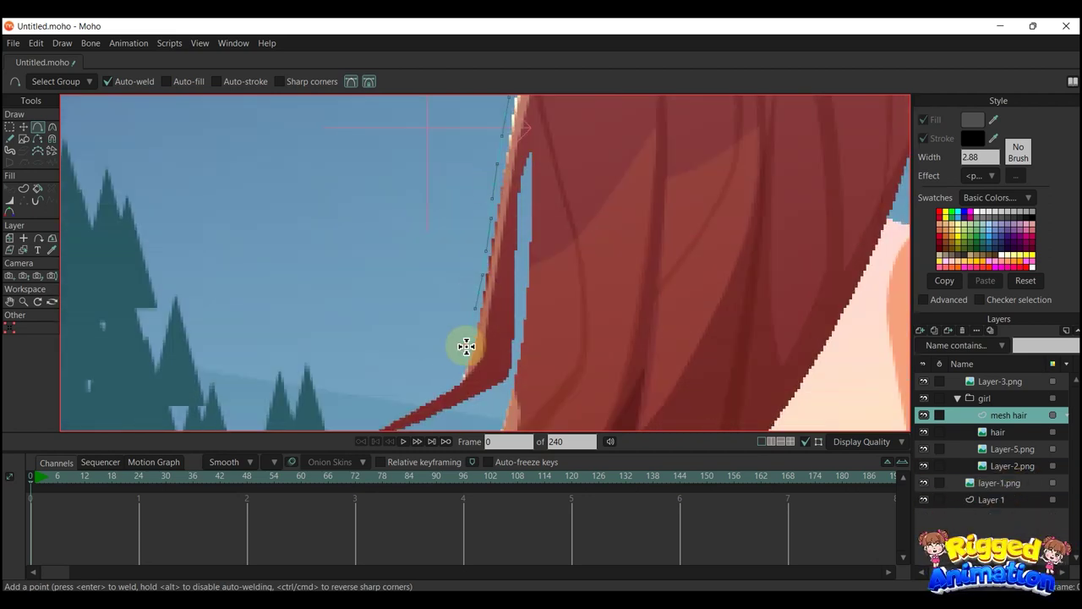
Continue the outline around the thin left strand, out to its tip and back along its underside
drag(467, 347, 570, 191)
click(555, 228)
click(511, 248)
click(481, 267)
click(463, 289)
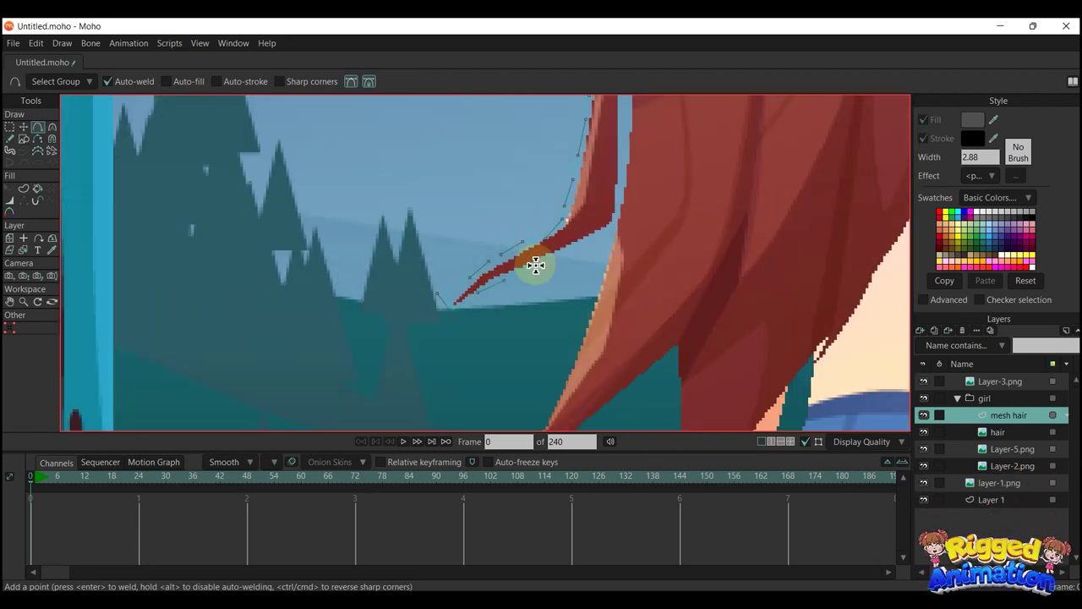
click(593, 240)
mouse_move(596, 240)
mouse_down()
mouse_move(353, 361)
mouse_move(476, 164)
mouse_move(463, 208)
mouse_up()
Extend the outline down the outer edge of the next hair lock and around its pointed tip
click(370, 351)
scroll(476, 164, up, 1)
click(433, 289)
click(434, 277)
mouse_move(433, 291)
mouse_down()
mouse_move(465, 209)
mouse_move(403, 283)
mouse_move(385, 212)
mouse_up()
click(414, 321)
click(397, 299)
click(411, 356)
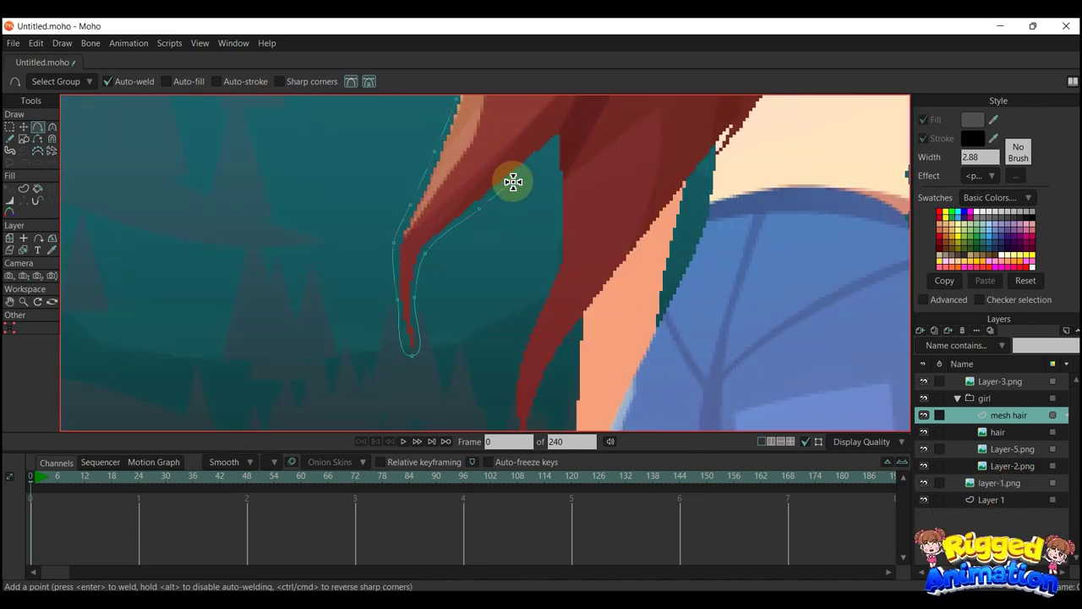
Carry the outline through the gap between the locks and down the lowest lock's left edge to its tip
click(558, 257)
click(534, 312)
drag(534, 312, 476, 201)
click(460, 238)
click(452, 281)
click(461, 342)
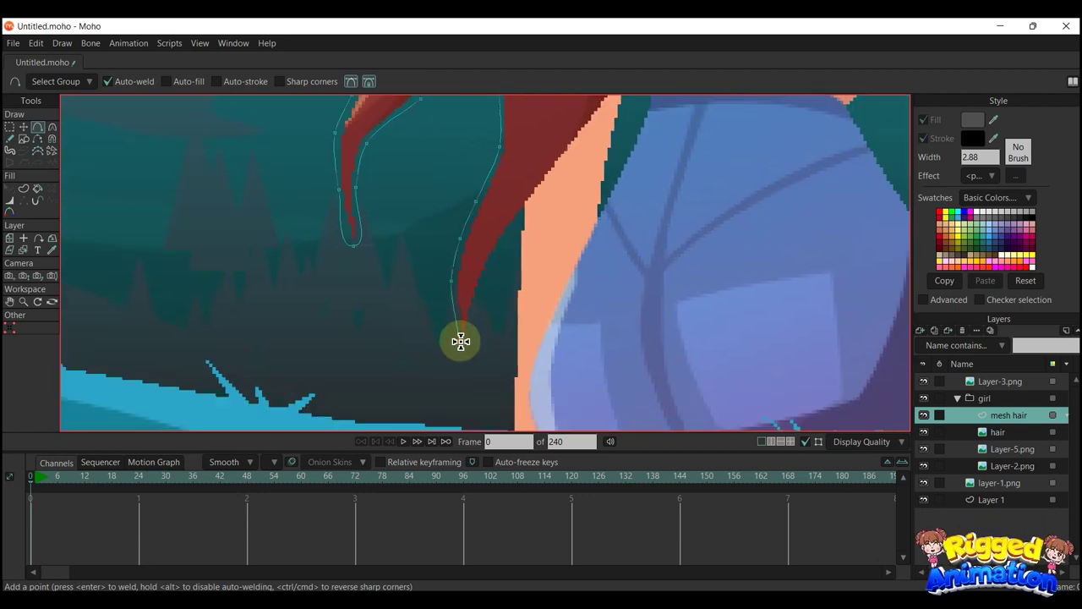
Trace the lowest lock's right edge from its tip up past the girl's waist
drag(504, 235, 428, 290)
click(513, 184)
drag(532, 149, 435, 310)
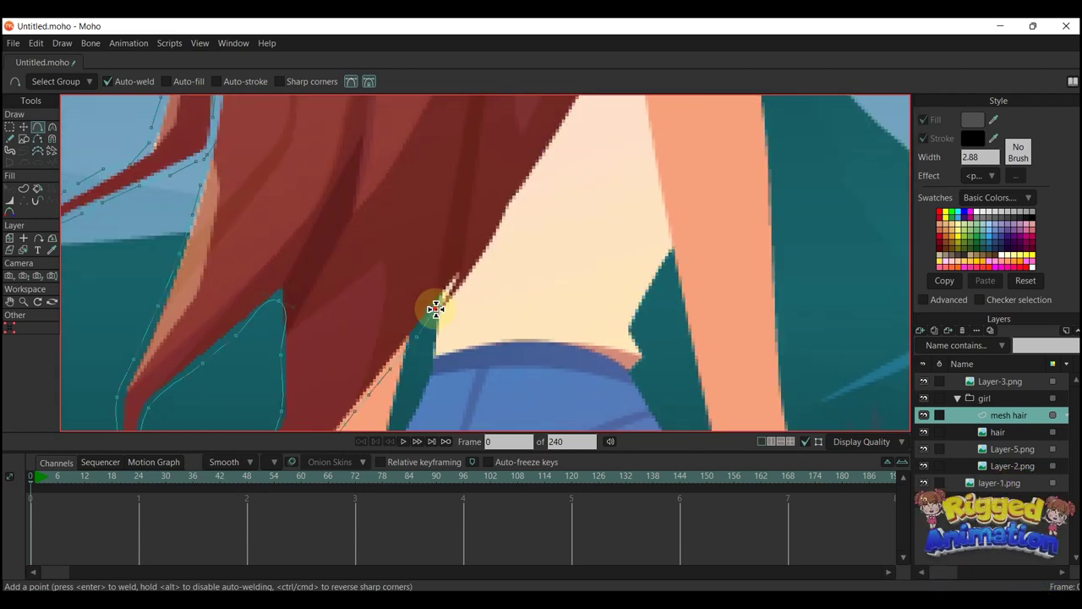
click(473, 259)
Trace the hair's right edge from the girl's waist up along her back and past her shoulder
drag(502, 240, 325, 384)
click(366, 322)
click(399, 271)
click(422, 232)
mouse_move(422, 232)
mouse_down()
mouse_move(401, 299)
mouse_move(402, 417)
mouse_up()
click(447, 310)
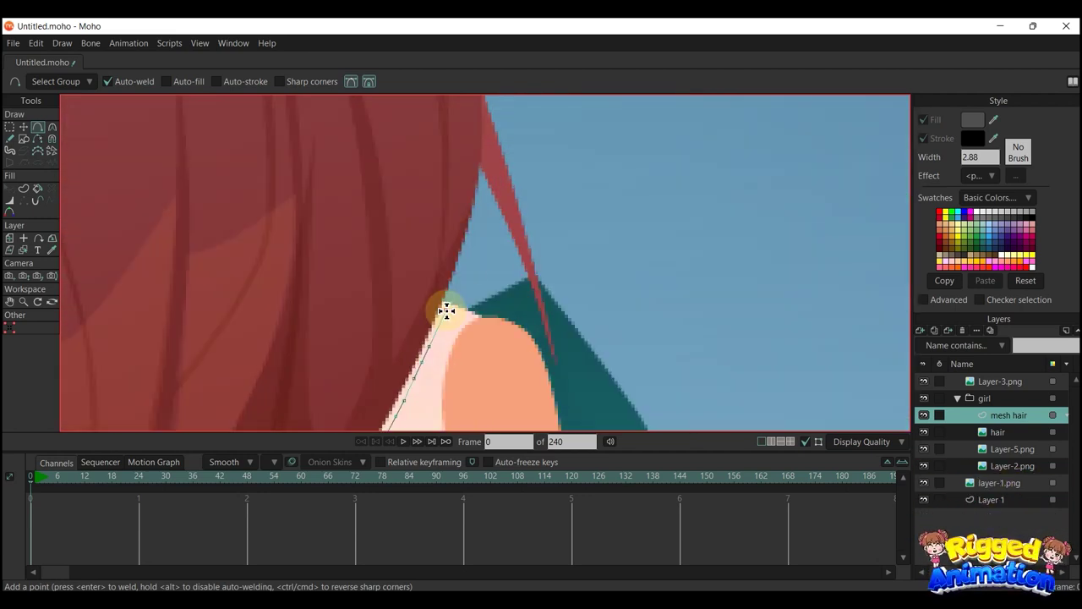
click(469, 260)
click(484, 197)
Carry the outline up the outer right side of the head and close it across the crown
drag(491, 148, 594, 411)
click(597, 346)
click(595, 291)
click(576, 238)
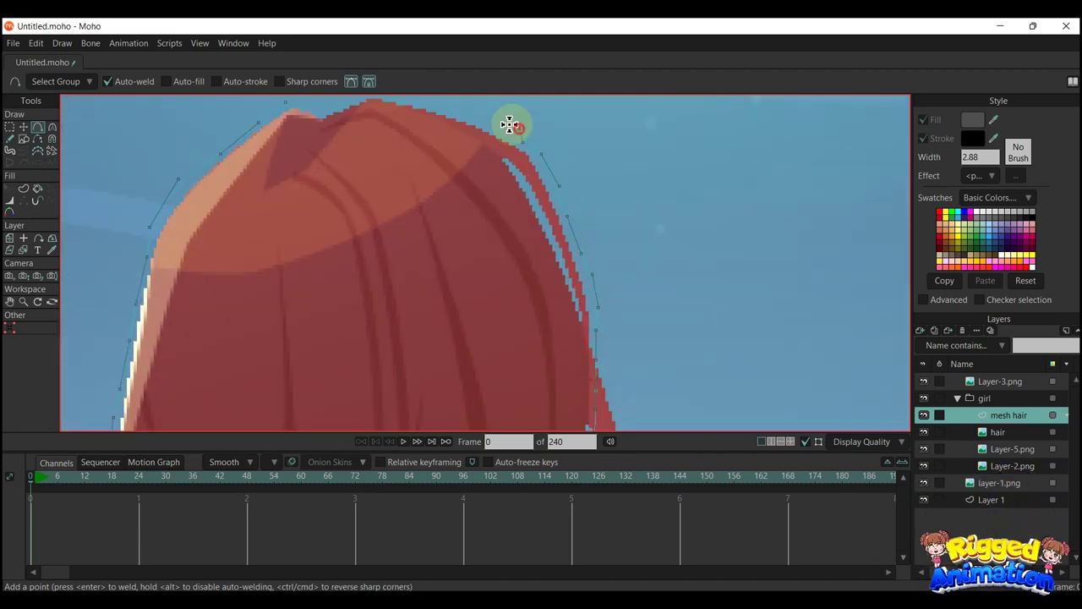
drag(509, 125, 523, 178)
Adjust the outline's curvature at the tip of the thin left strand so it follows the pointed end
scroll(460, 193, down, 5)
drag(431, 350, 398, 178)
scroll(355, 283, up, 4)
key(c)
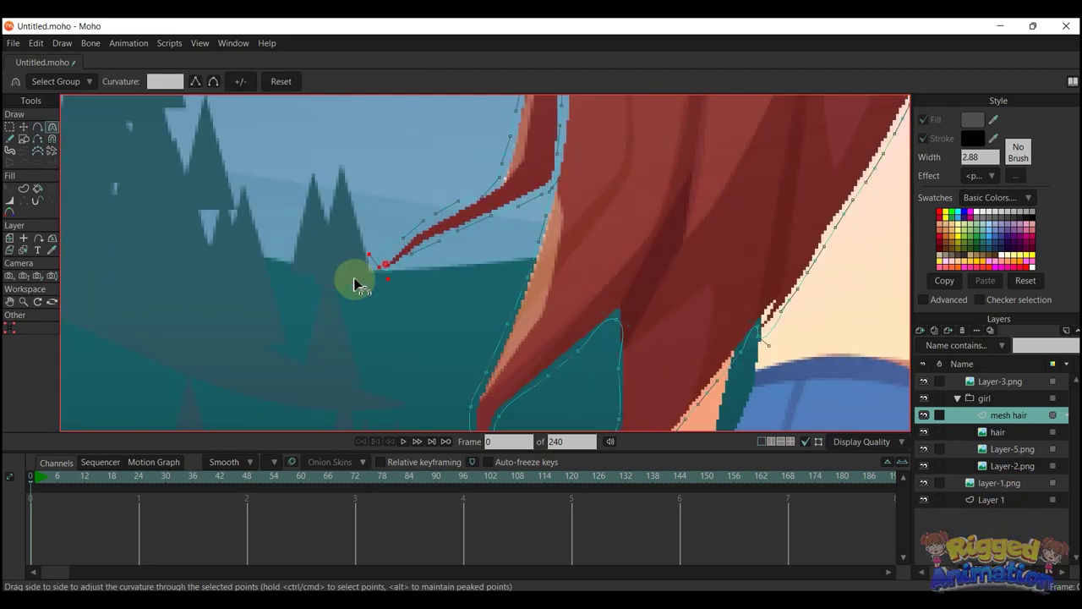
scroll(363, 270, up, 1)
drag(375, 261, 377, 228)
key(t)
drag(506, 372, 461, 224)
Reposition the outline points near the girl's waist and sharpen their curvature to fit the hair edge
key(c)
drag(473, 347, 434, 233)
drag(539, 355, 537, 378)
scroll(541, 321, up, 1)
key(t)
drag(519, 300, 514, 296)
key(c)
drag(659, 114, 160, 558)
scroll(532, 372, up, 2)
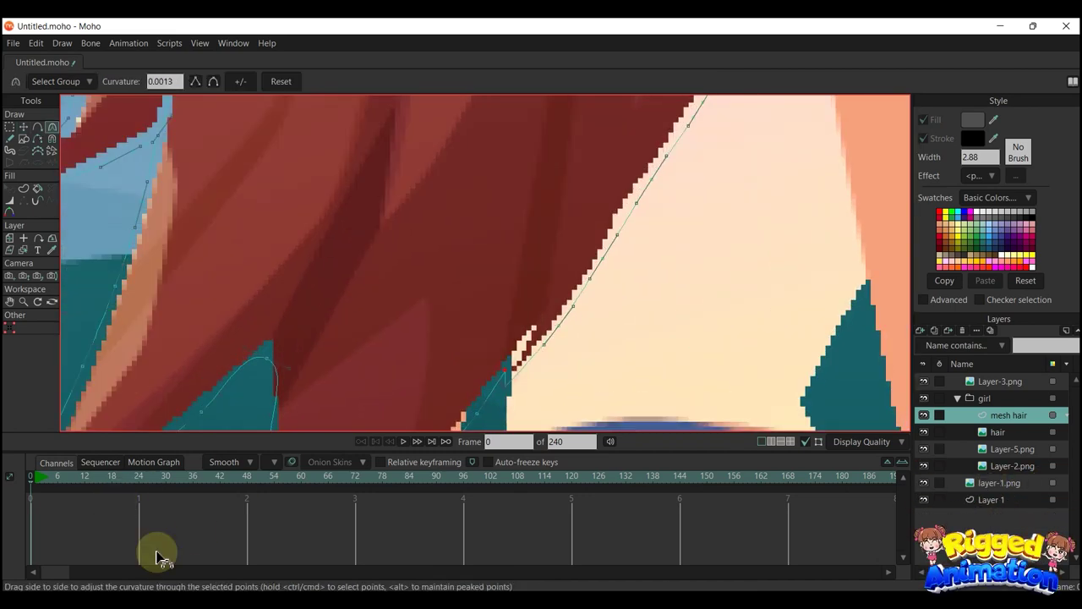
Draw an inner mesh line down the middle of the hair to the gap between the two lower locks
key(t)
scroll(462, 254, down, 5)
key(a)
drag(483, 416, 489, 335)
scroll(490, 335, down, 3)
scroll(531, 210, up, 2)
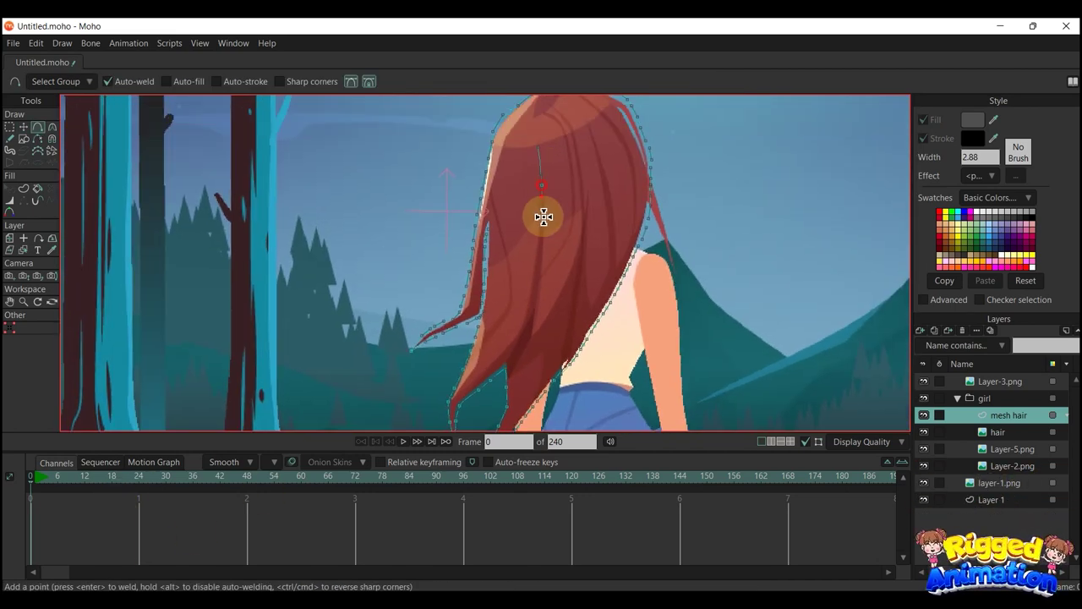
scroll(508, 363, up, 2)
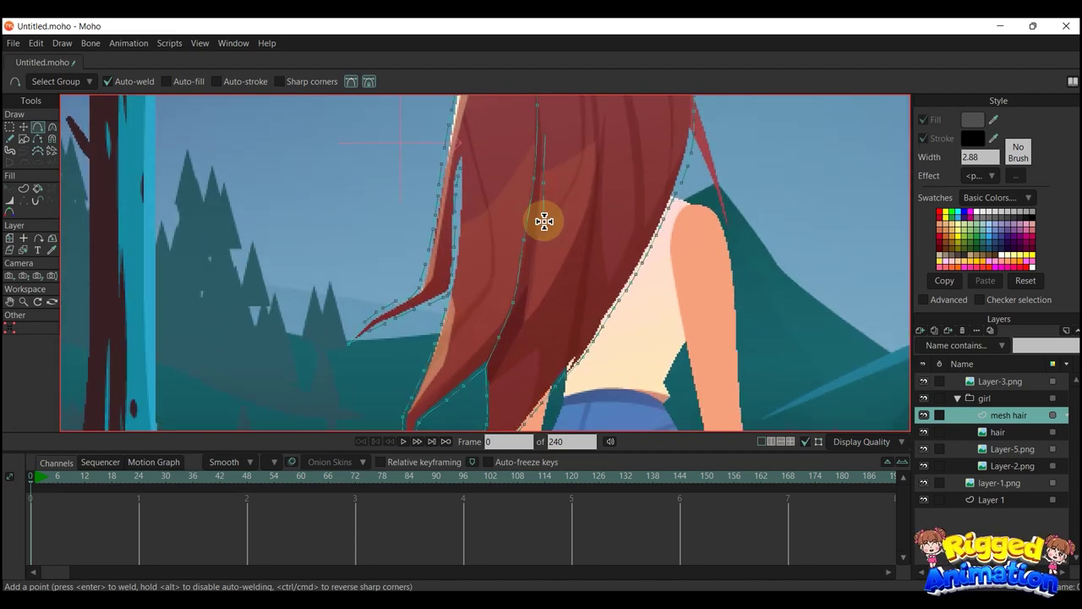
Add a second line beside the middle one and trace both edges of the dark strand right of centre
scroll(493, 279, down, 1)
drag(490, 176, 461, 264)
drag(573, 147, 595, 206)
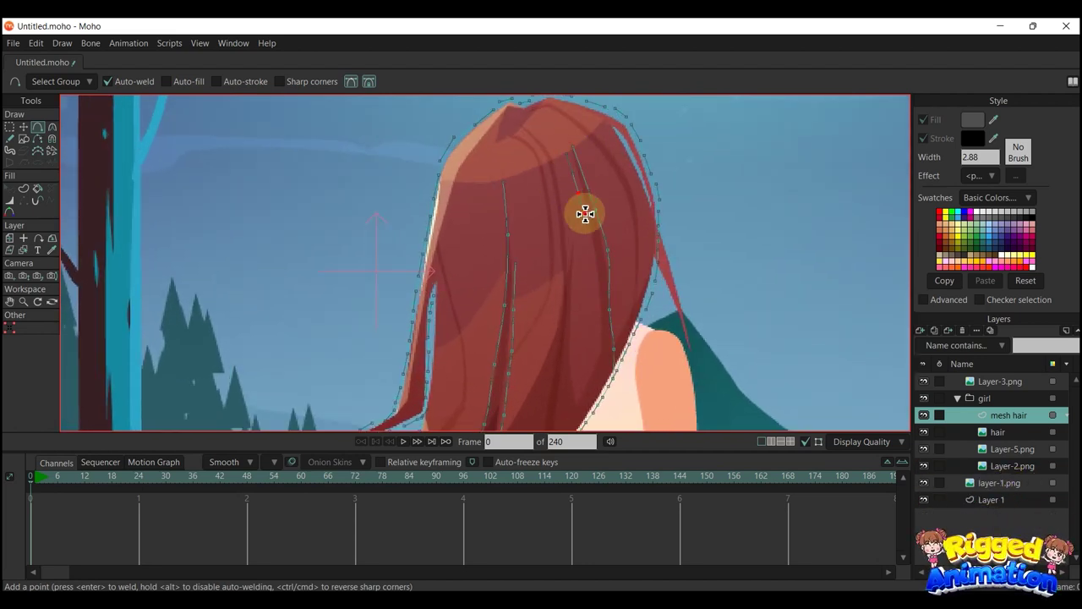
scroll(585, 214, down, 2)
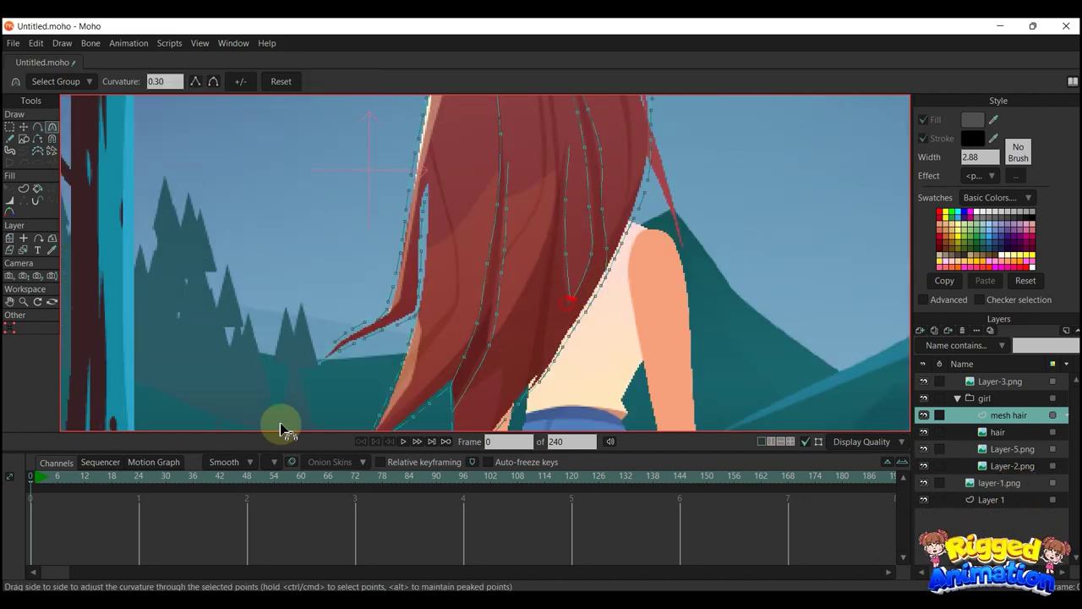
Turn on sharp corners for new points and trace the central dark strand from the crown downward
scroll(347, 304, up, 1)
click(280, 81)
scroll(561, 183, up, 3)
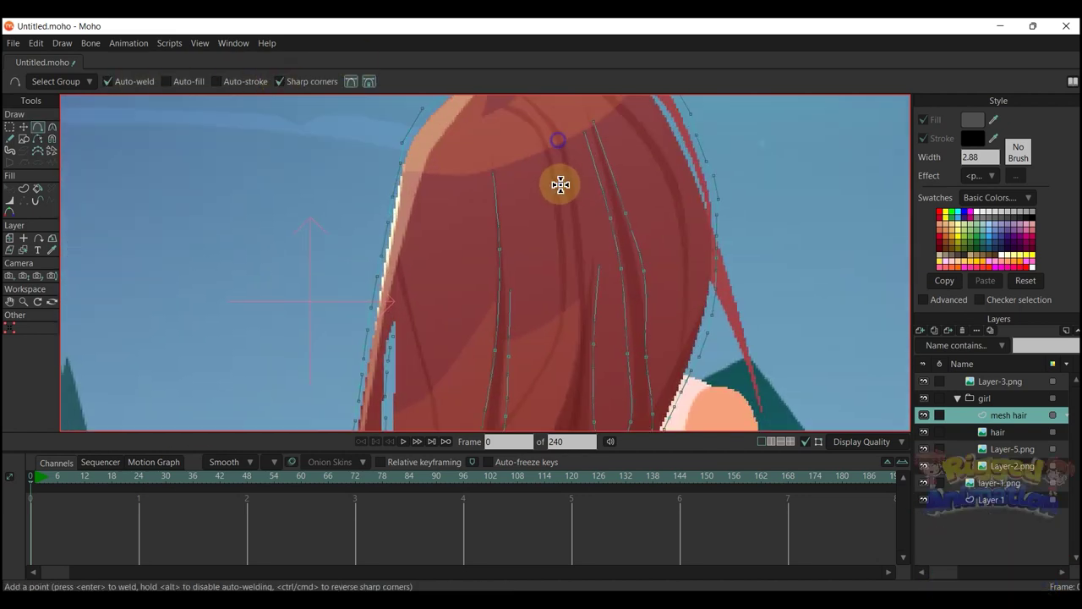
scroll(549, 126, down, 2)
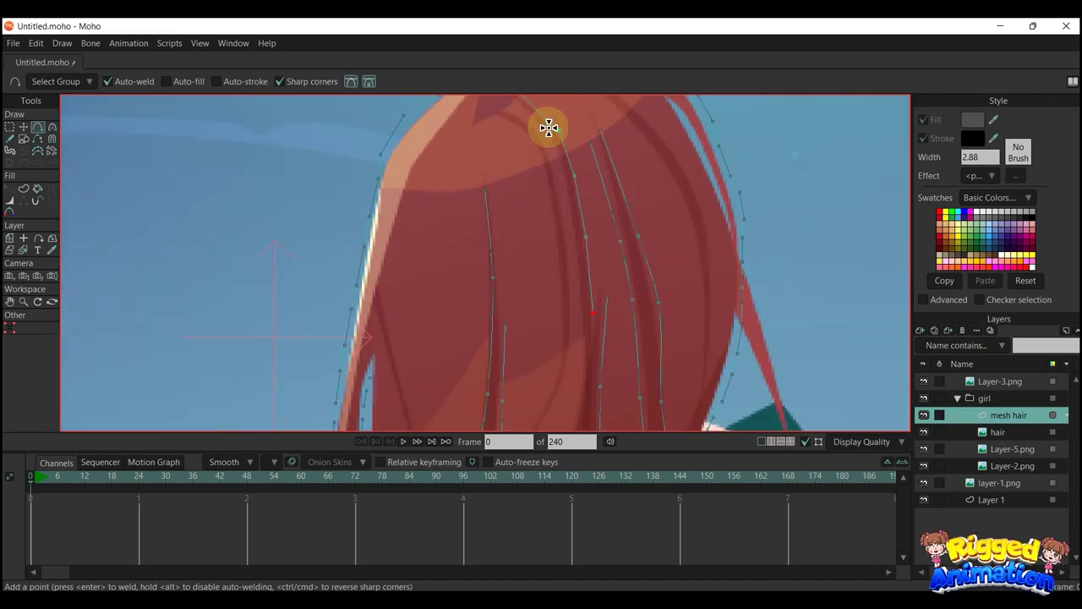
scroll(551, 251, up, 3)
scroll(536, 220, down, 2)
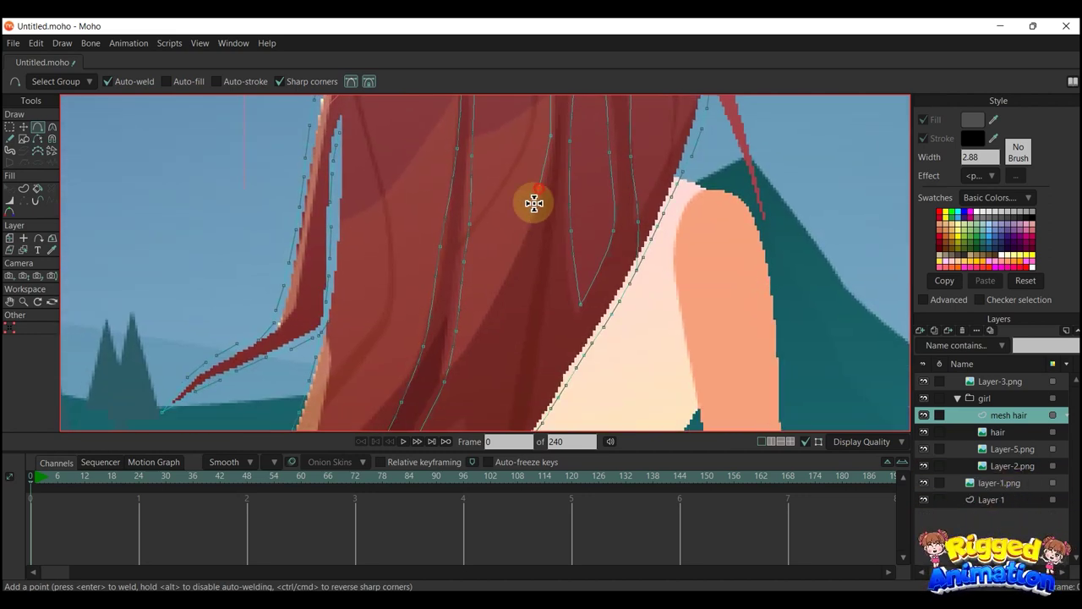
Trace the central strand's other edge, plus a line from the crown down the dark strand on the right
scroll(491, 303, down, 3)
scroll(279, 144, up, 3)
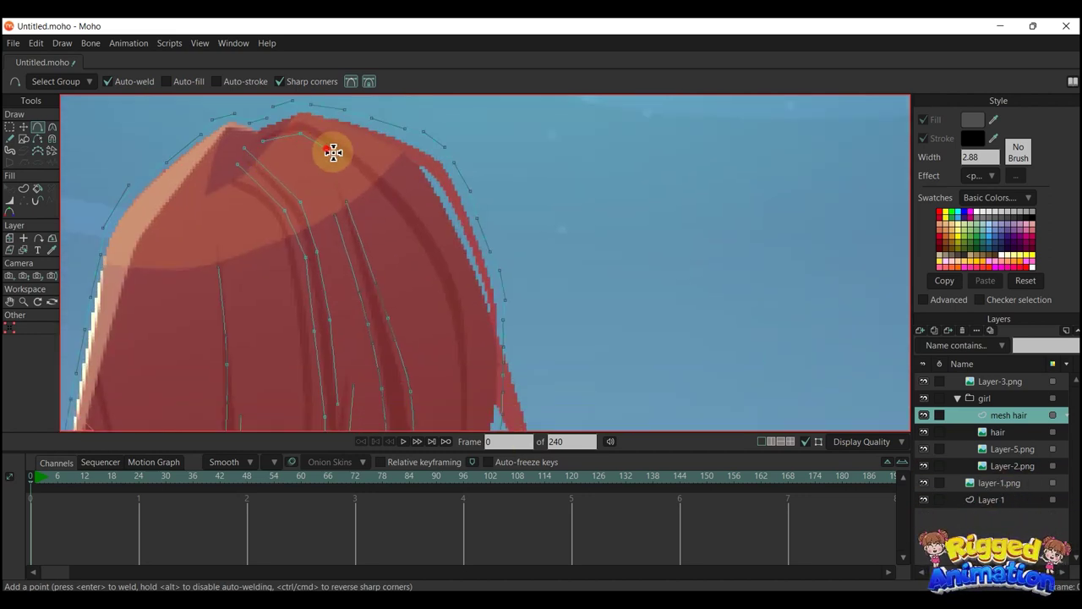
drag(420, 247, 402, 158)
click(412, 182)
click(432, 226)
click(437, 290)
click(440, 369)
click(422, 333)
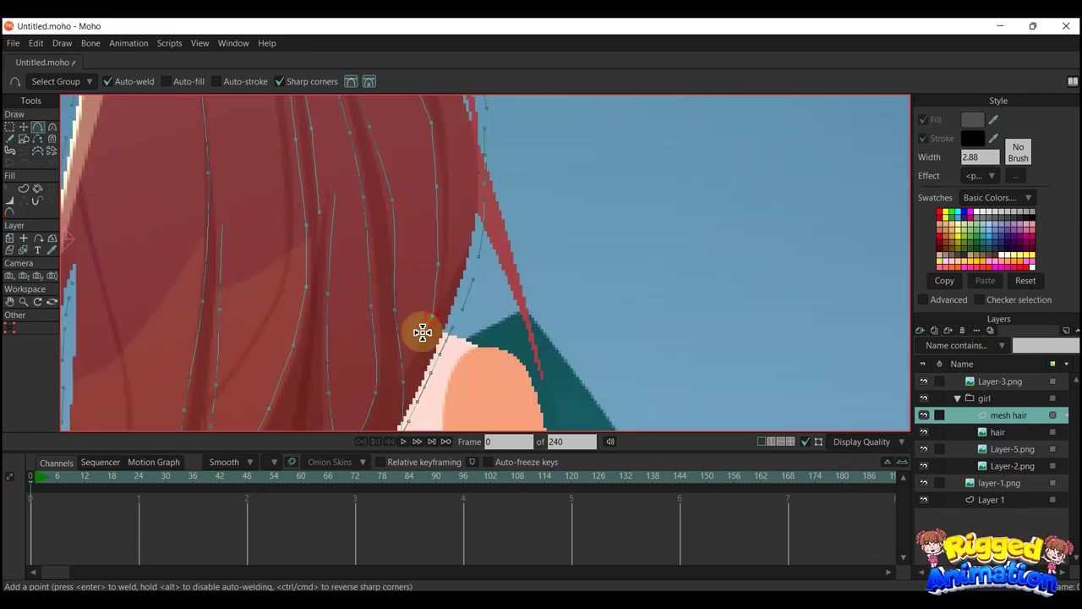
Trace the outer edge of the right dark strand with a parallel mesh line from the crown
scroll(423, 333, down, 3)
scroll(372, 157, up, 2)
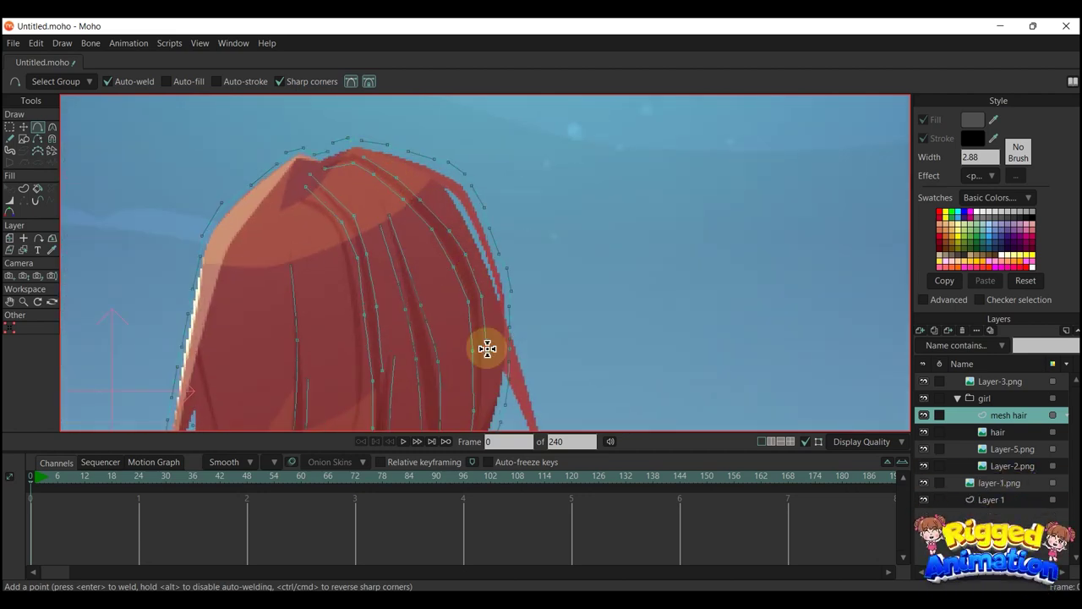
scroll(484, 338, up, 1)
scroll(428, 314, down, 3)
scroll(478, 224, up, 3)
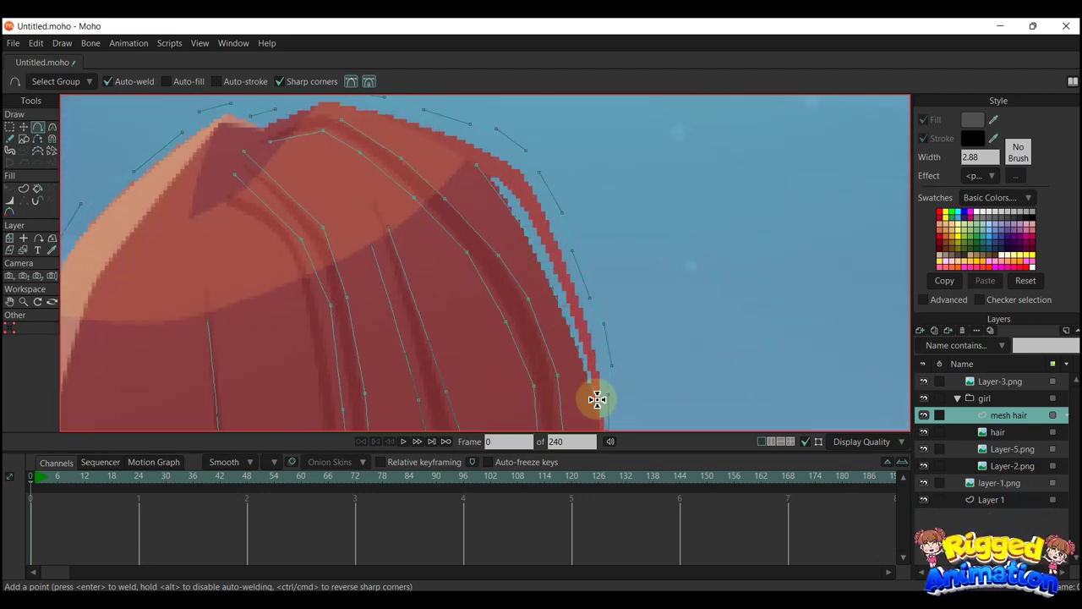
Add an inner mesh line along the narrow dark strand on the left side of the hair
scroll(415, 232, down, 3)
scroll(472, 152, up, 2)
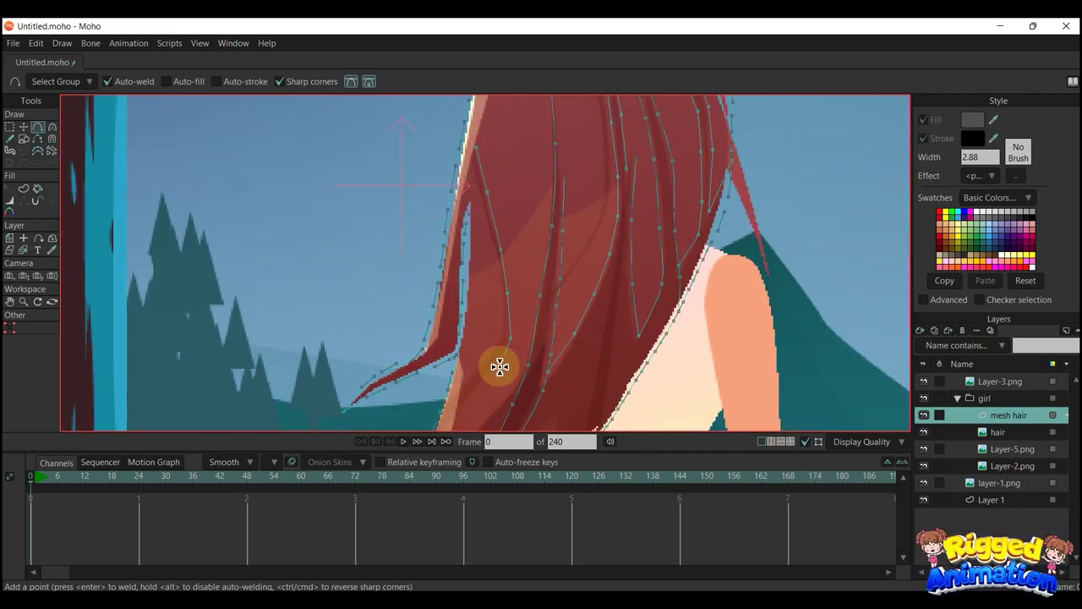
scroll(497, 347, down, 3)
scroll(485, 314, down, 1)
scroll(470, 205, up, 3)
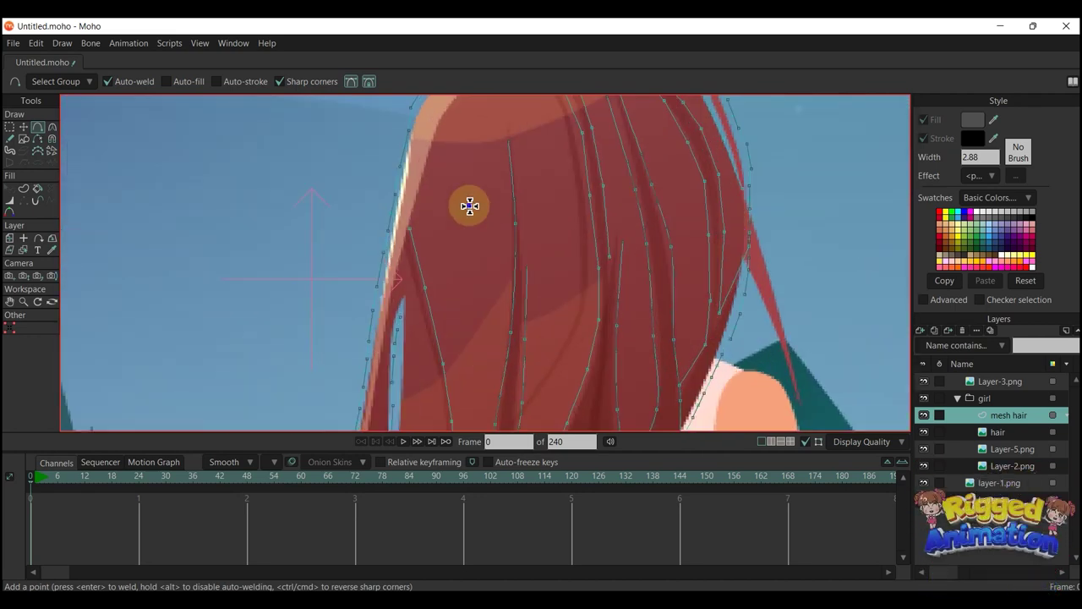
Draw a cross line along the lower edge of the crown highlight from the left outline toward the right
drag(471, 205, 425, 322)
drag(368, 253, 448, 258)
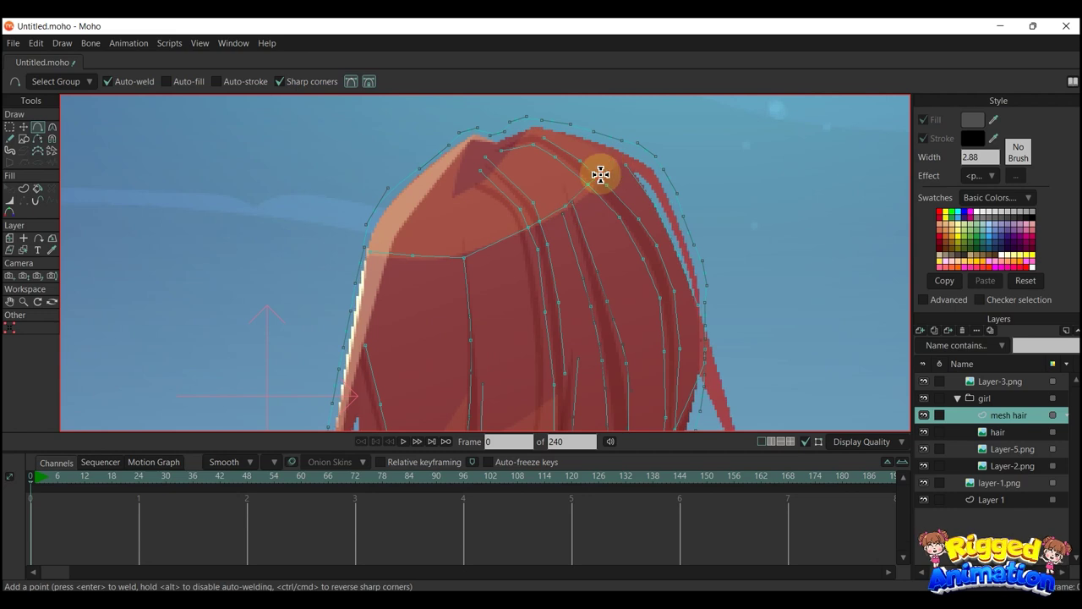
scroll(618, 152, down, 1)
drag(619, 152, 653, 111)
Trace the inner edge of the light rim on the hair's left side up to the crown
drag(422, 288, 399, 371)
drag(391, 426, 419, 262)
click(415, 332)
scroll(399, 348, up, 5)
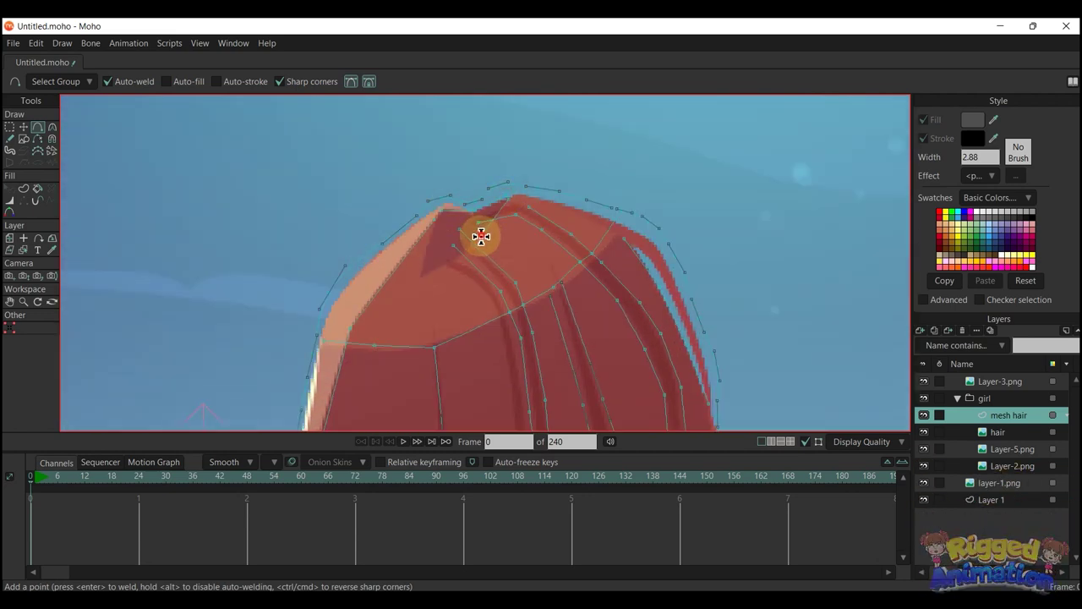
Complete the inner mesh by adding the remaining connecting lines between the strand lines
scroll(440, 212, down, 5)
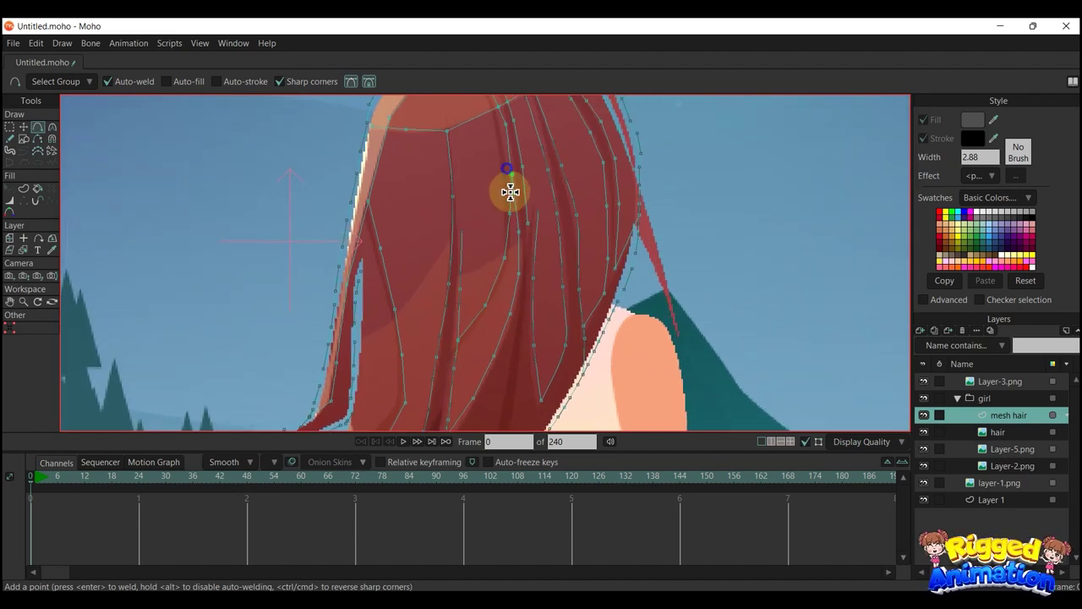
scroll(509, 191, up, 2)
scroll(502, 194, down, 2)
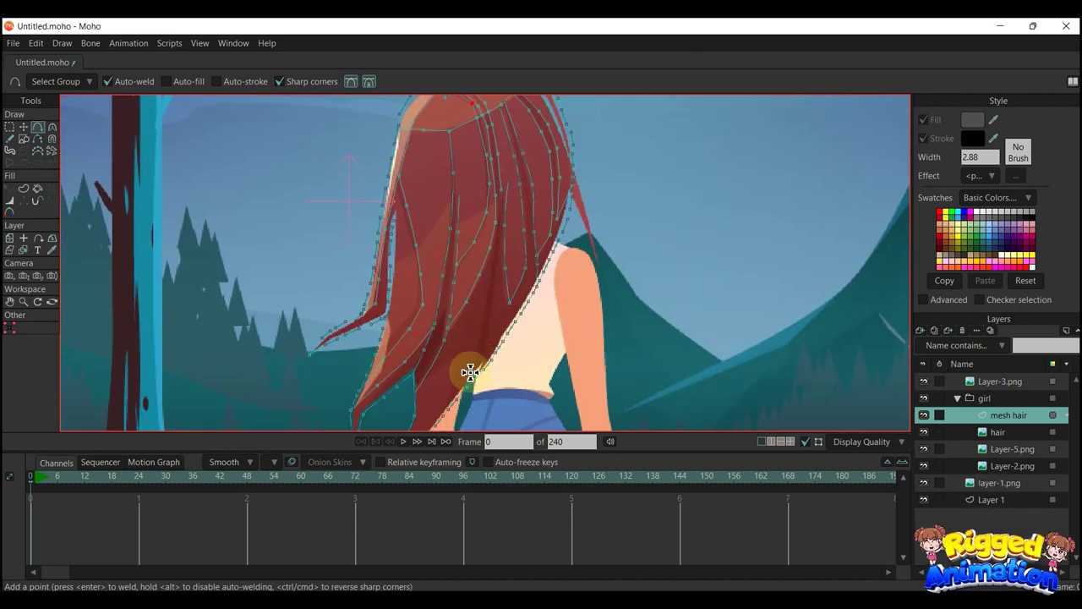
scroll(503, 204, down, 3)
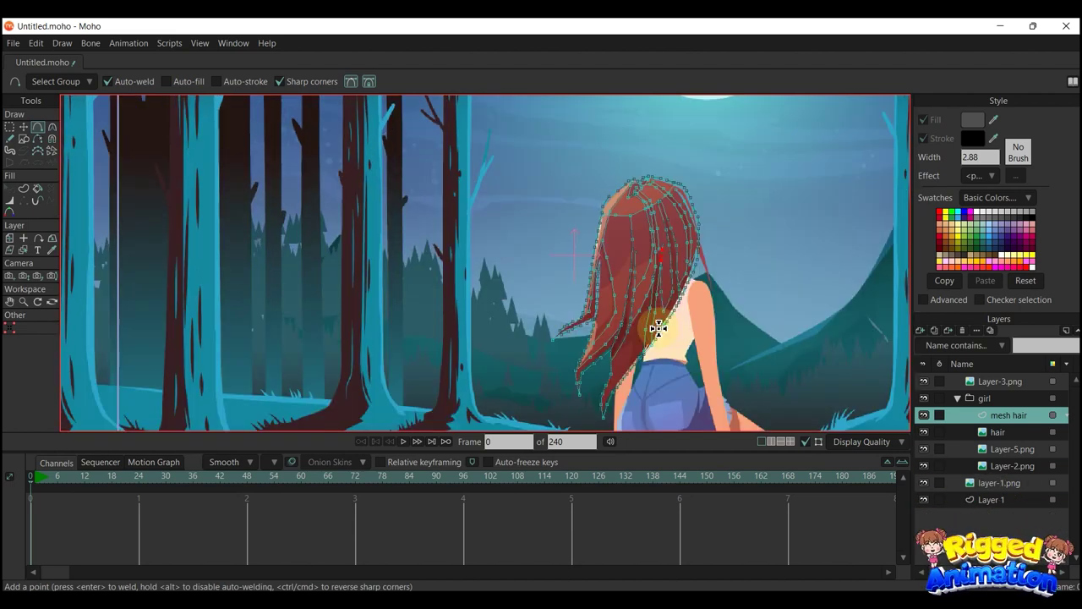
scroll(643, 314, up, 2)
scroll(517, 319, down, 3)
Select all points of the hair mesh and apply Triangulate 2D Mesh
key(g)
drag(411, 185, 478, 245)
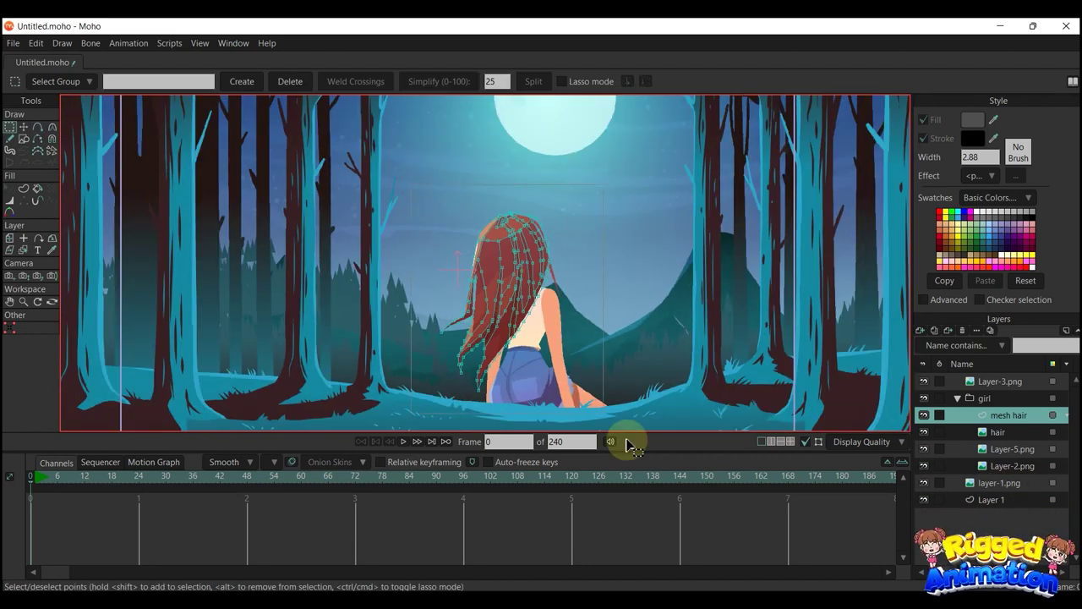
key(ctrl+a)
scroll(513, 295, up, 2)
scroll(651, 298, up, 1)
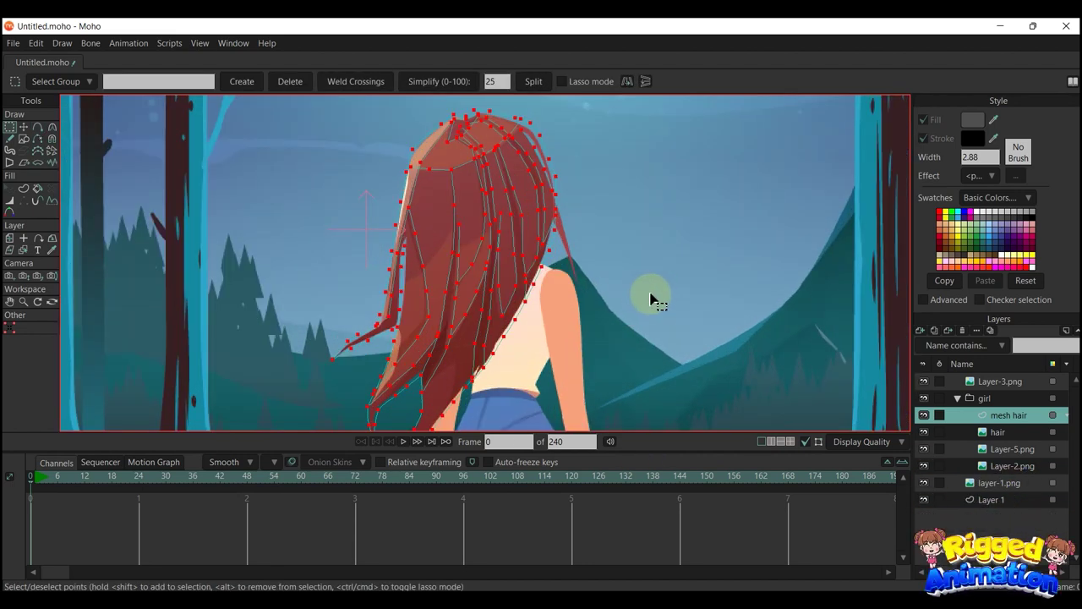
click(89, 45)
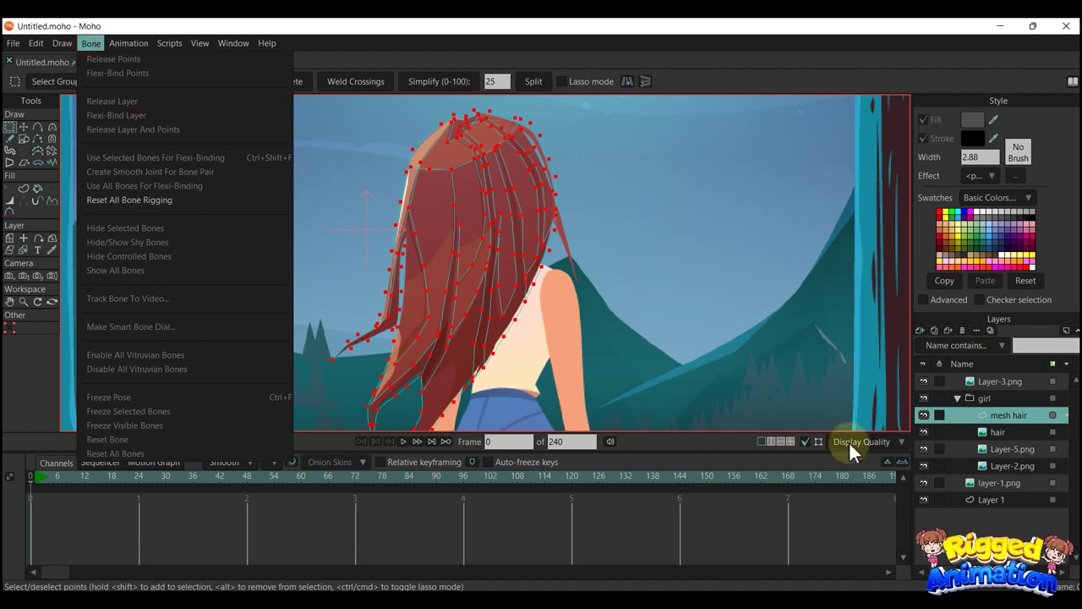
mouse_move(63, 43)
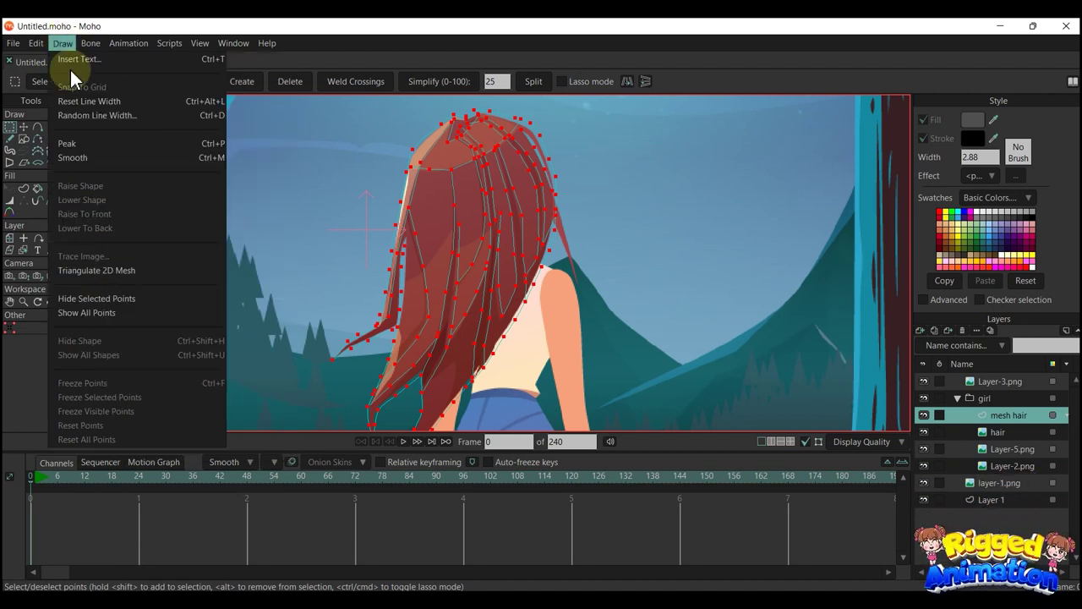
click(88, 270)
scroll(526, 285, up, 1)
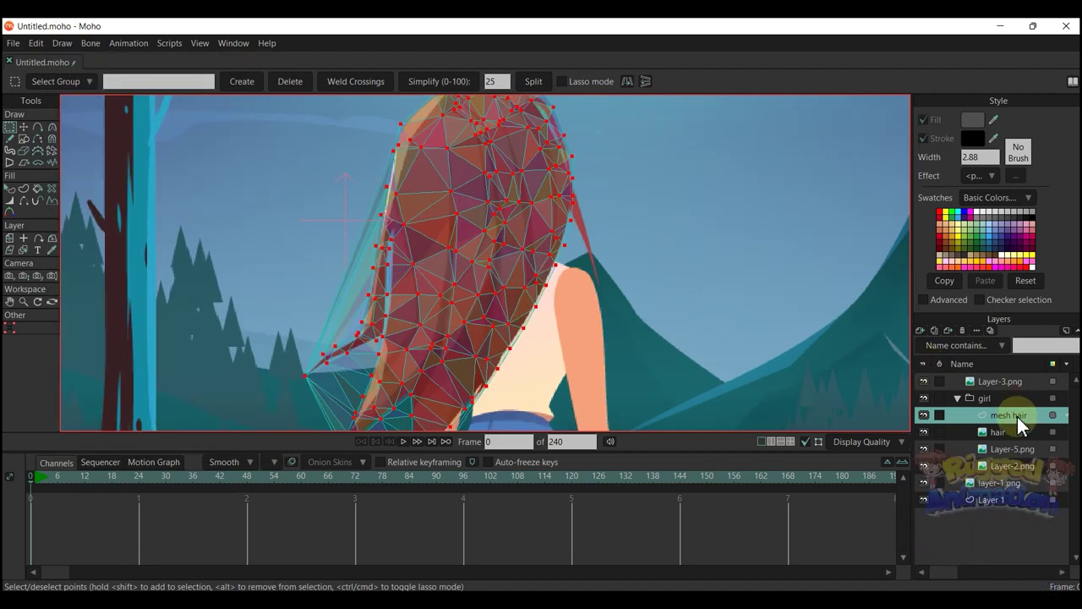
Set the mesh hair layer to be hidden in the editing view and apply the layer settings
right_click(1017, 417)
click(963, 421)
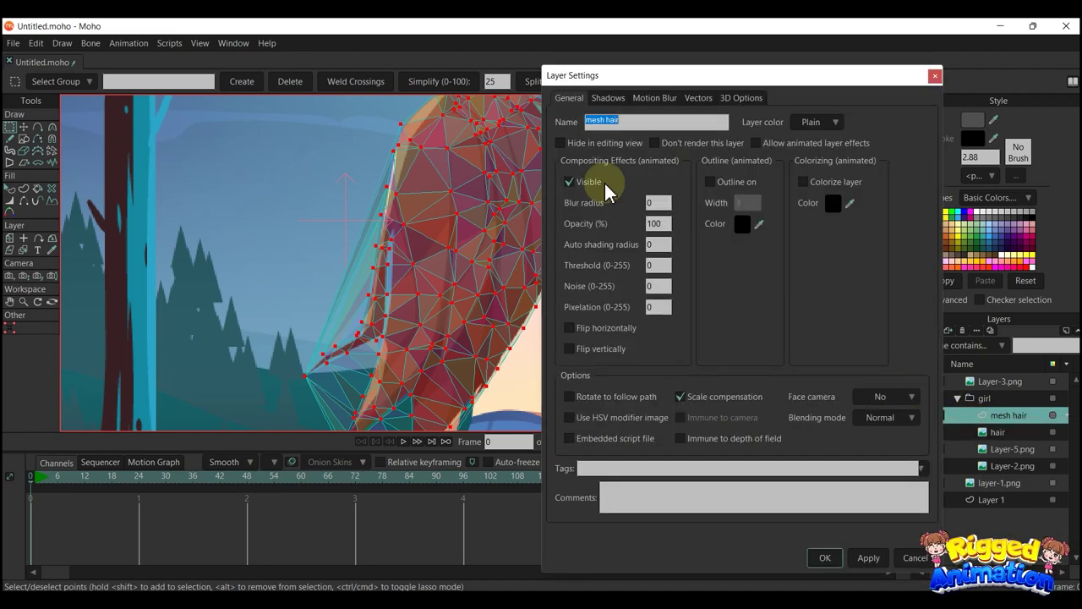
click(560, 143)
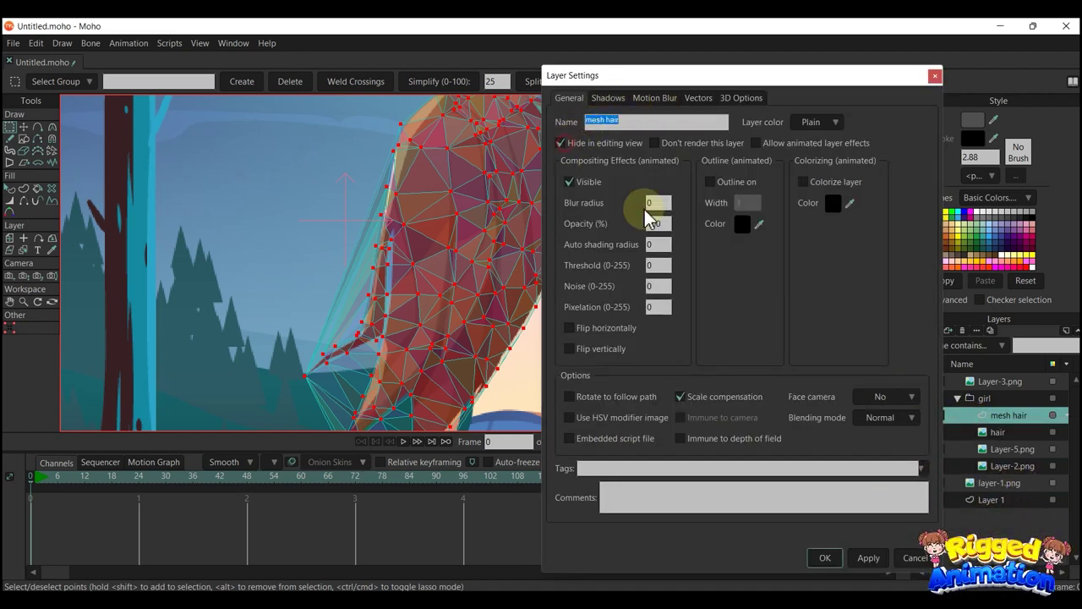
click(868, 557)
click(824, 557)
scroll(587, 349, down, 3)
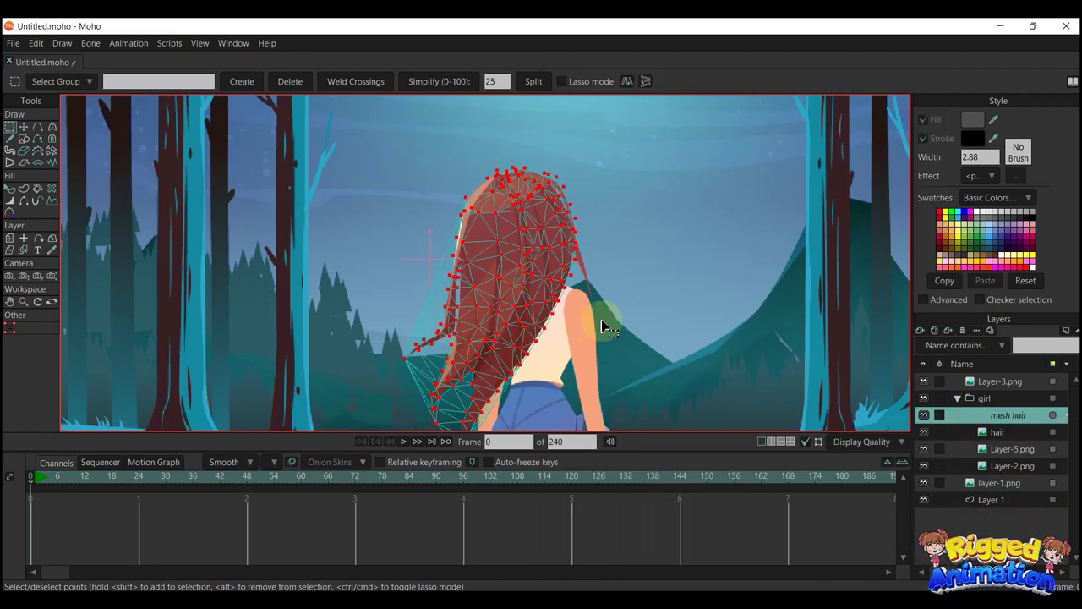
Assign mesh hair as the smart warp layer in the hair image layer's settings
key(q)
scroll(651, 346, up, 4)
click(1001, 431)
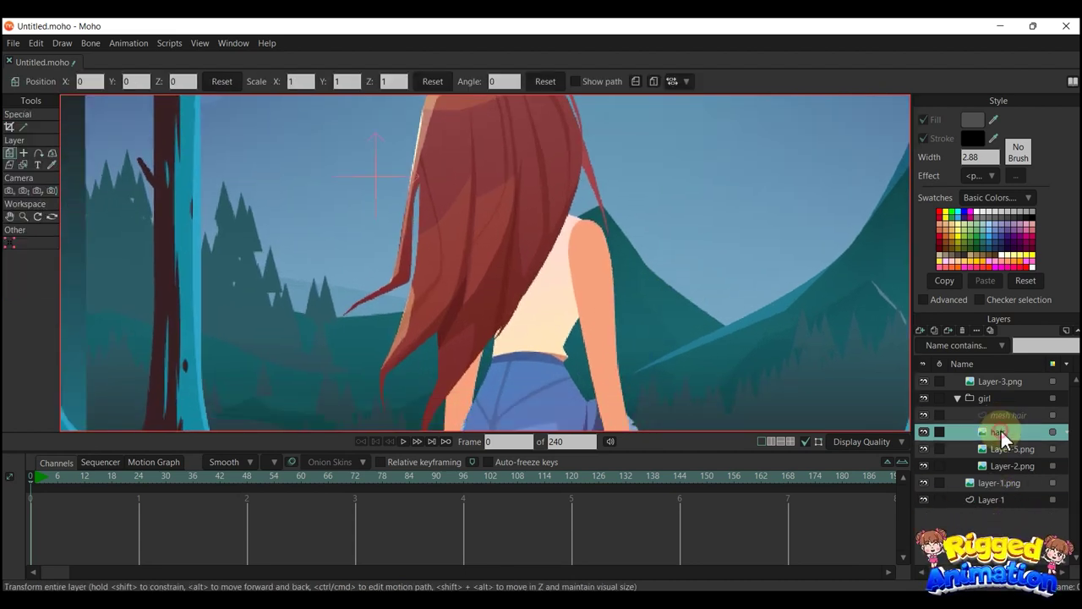
double_click(1001, 431)
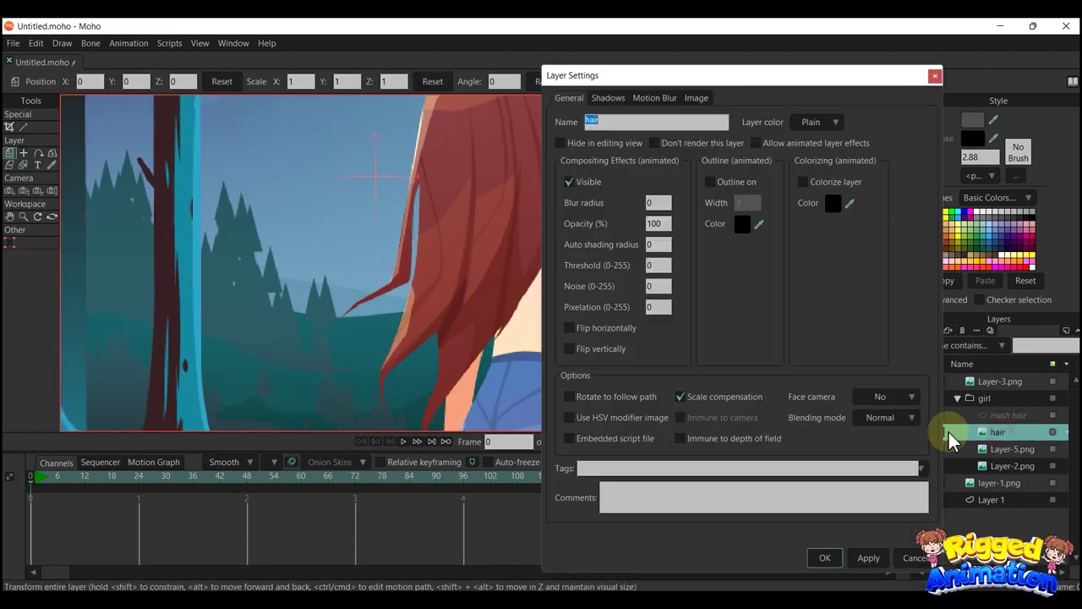
click(693, 97)
click(683, 437)
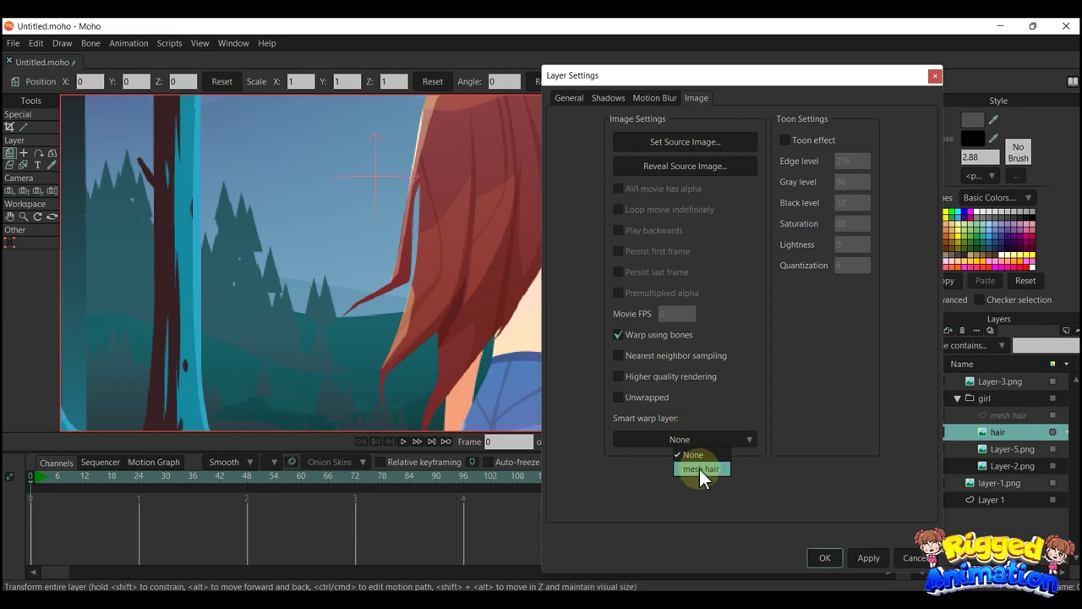
click(699, 467)
click(824, 558)
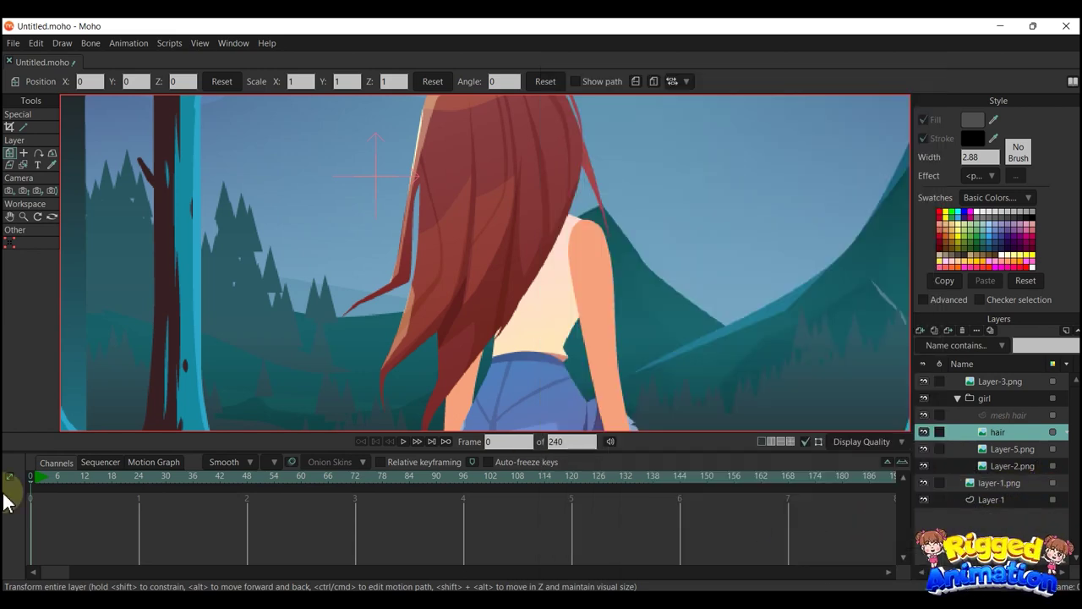
At frame 1, sweep the lower part of the mesh hair layer outward to the left with the Magnet tool, radius about 0.49
click(38, 489)
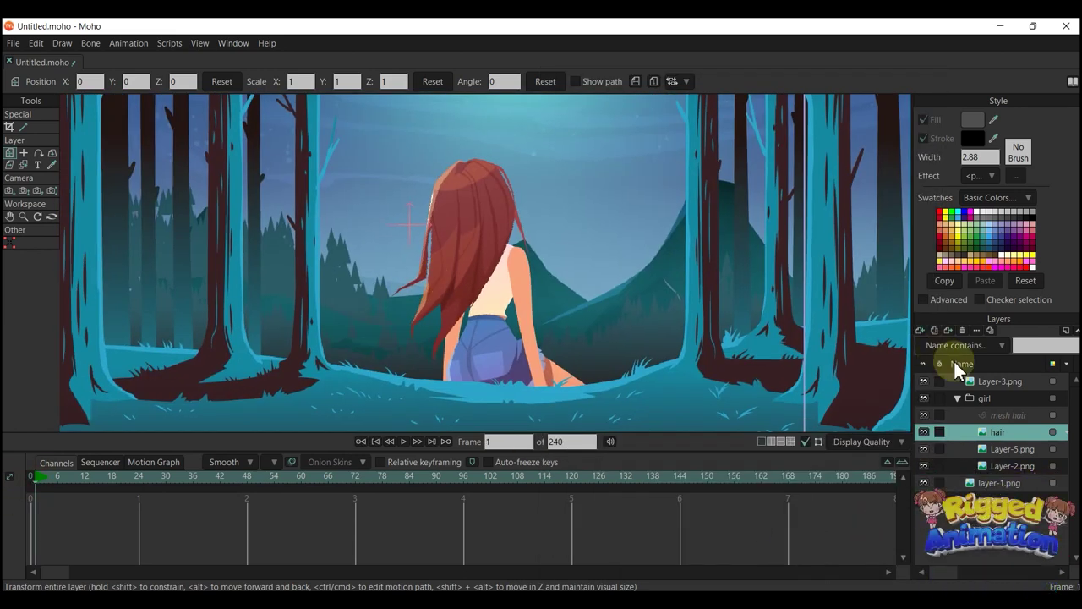
click(1003, 419)
scroll(439, 298, up, 3)
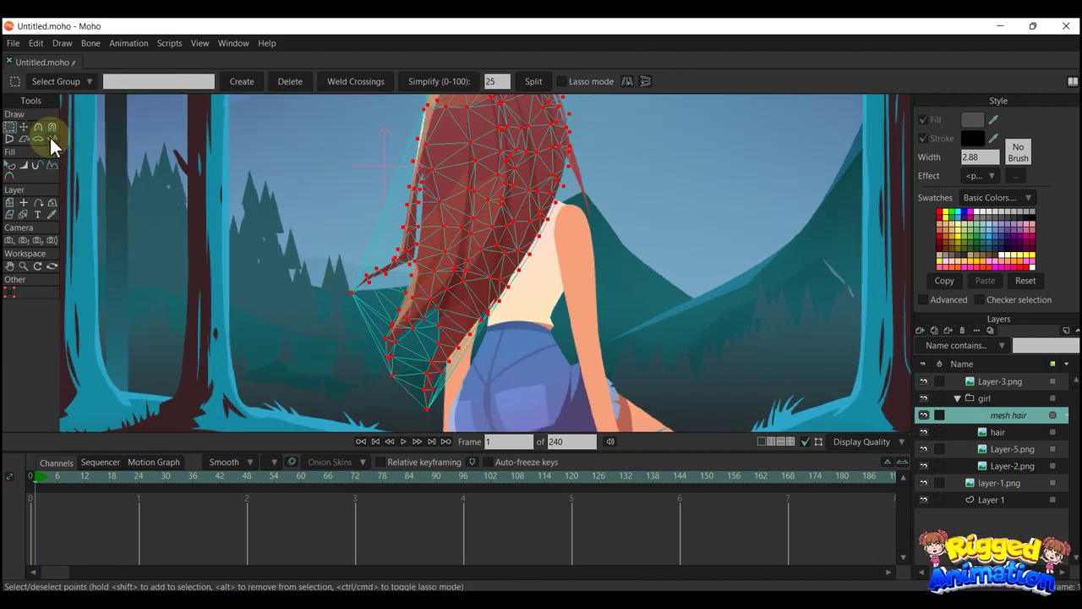
click(52, 127)
scroll(495, 253, down, 2)
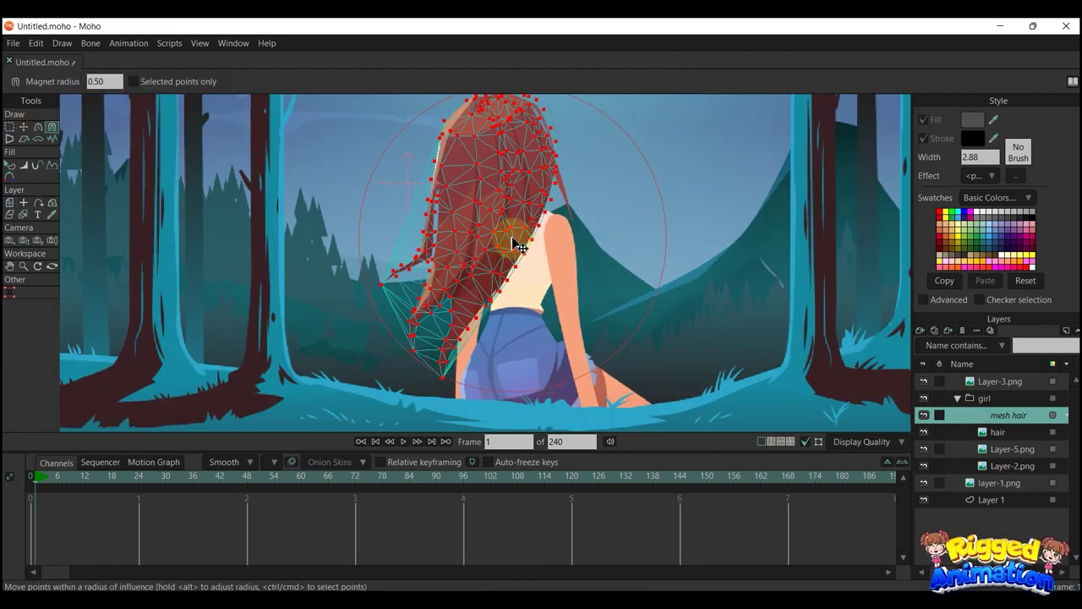
drag(512, 239, 517, 343)
drag(459, 297, 444, 331)
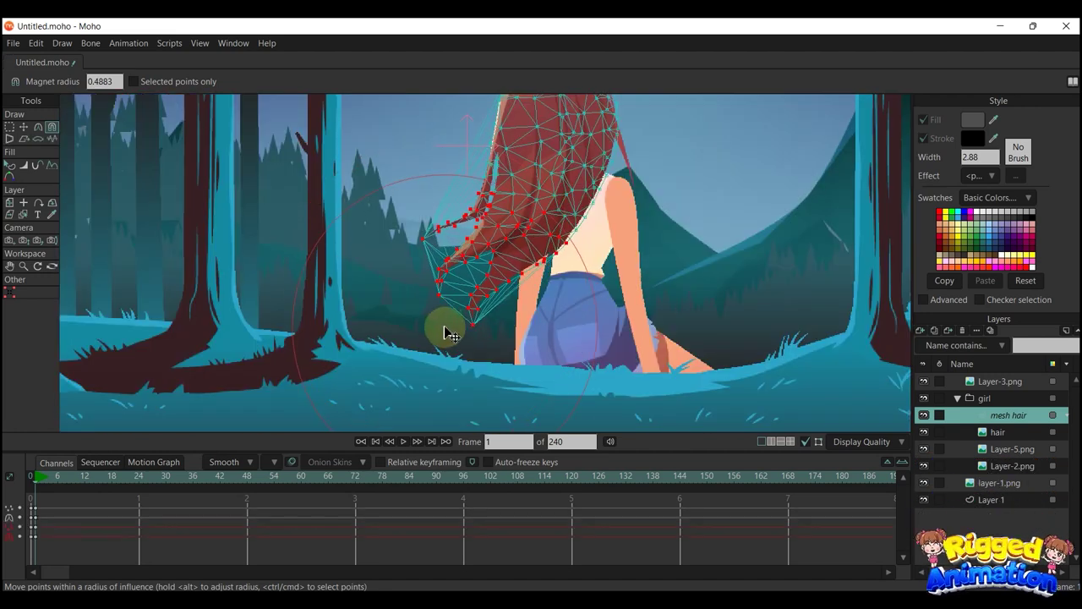
drag(445, 279, 475, 245)
drag(468, 327, 454, 318)
Copy the hair mesh's frame 0 keyframes to frame 12
click(89, 499)
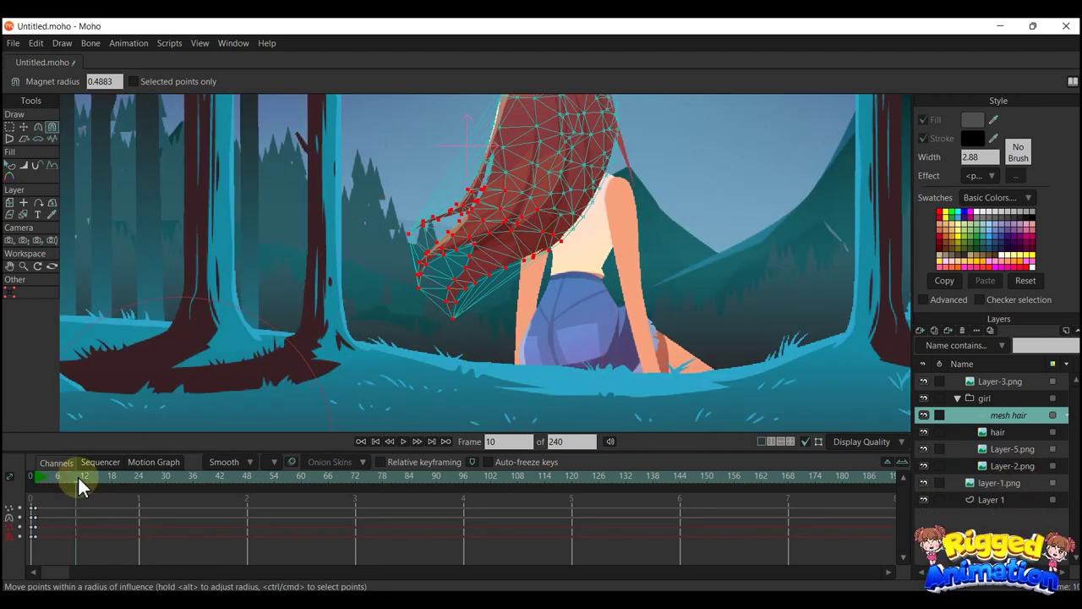
drag(32, 547, 84, 499)
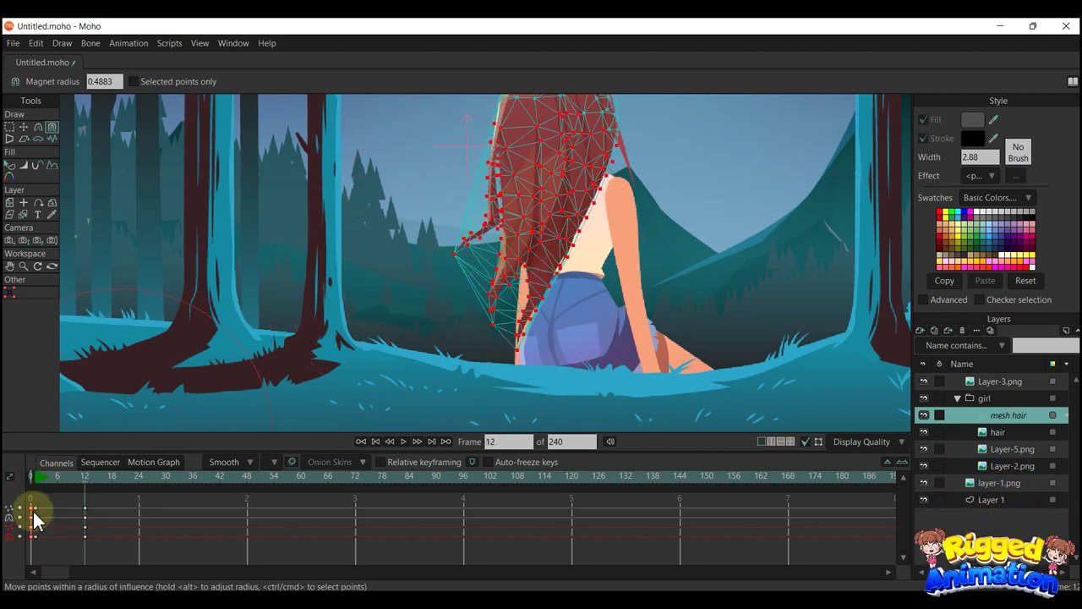
Back at frame 1, refine the swept hair tips with a Magnet radius of 0.1817 and by moving individual mesh points
mouse_move(38, 483)
mouse_down()
mouse_move(58, 490)
mouse_move(33, 496)
mouse_up()
drag(402, 332, 309, 242)
scroll(526, 331, up, 3)
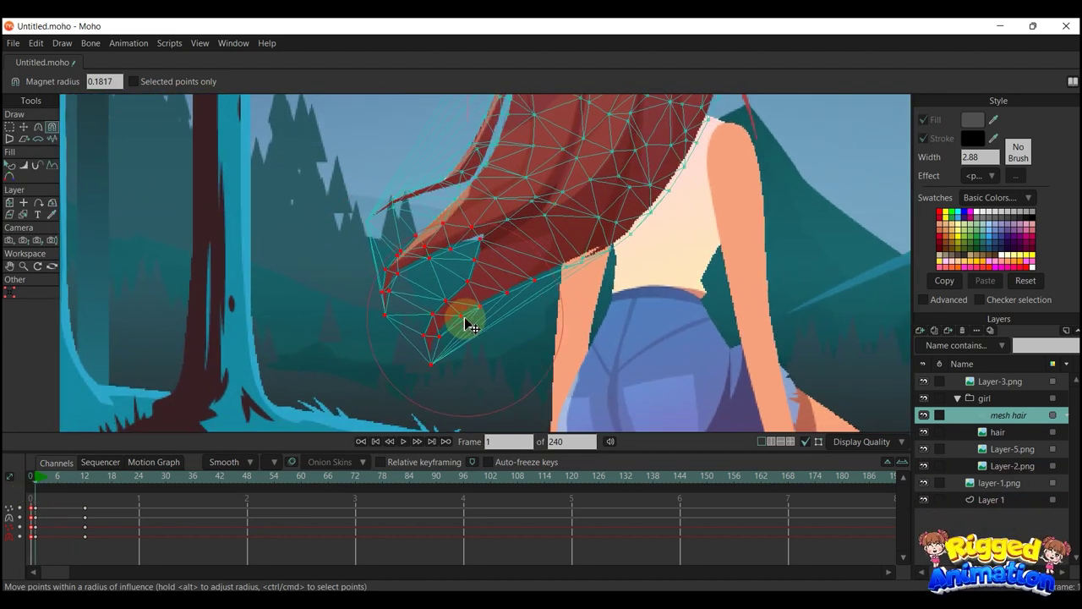
drag(430, 350, 409, 347)
scroll(427, 325, up, 2)
drag(421, 271, 388, 326)
drag(443, 392, 443, 237)
key(t)
scroll(416, 363, up, 3)
scroll(443, 246, down, 3)
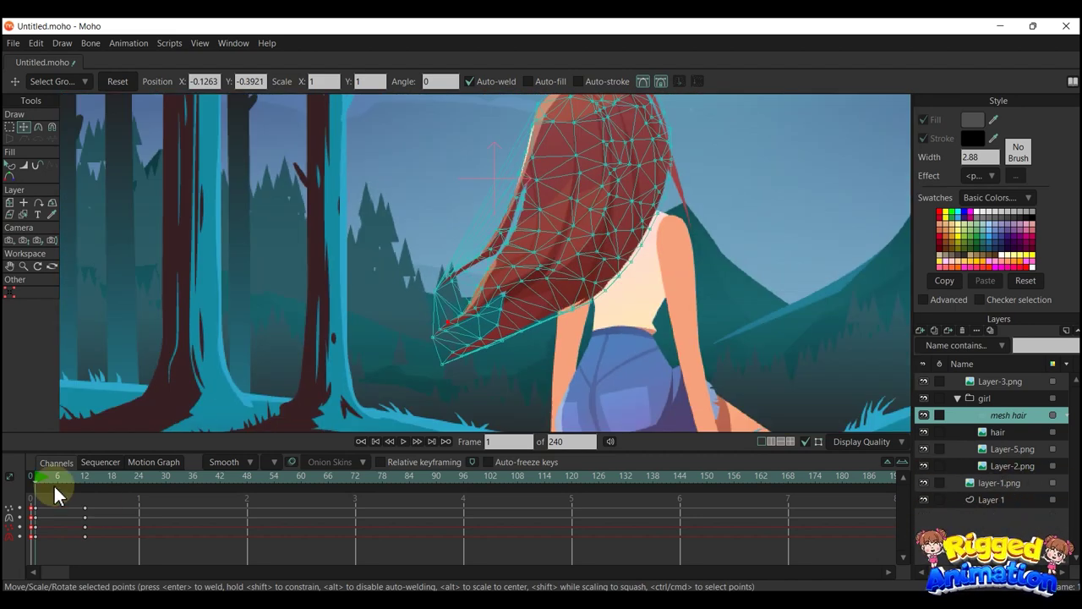
At frame 12, pull the thin left strand down and inward toward the main hair using the Magnet tool with radius 0.0983
click(29, 495)
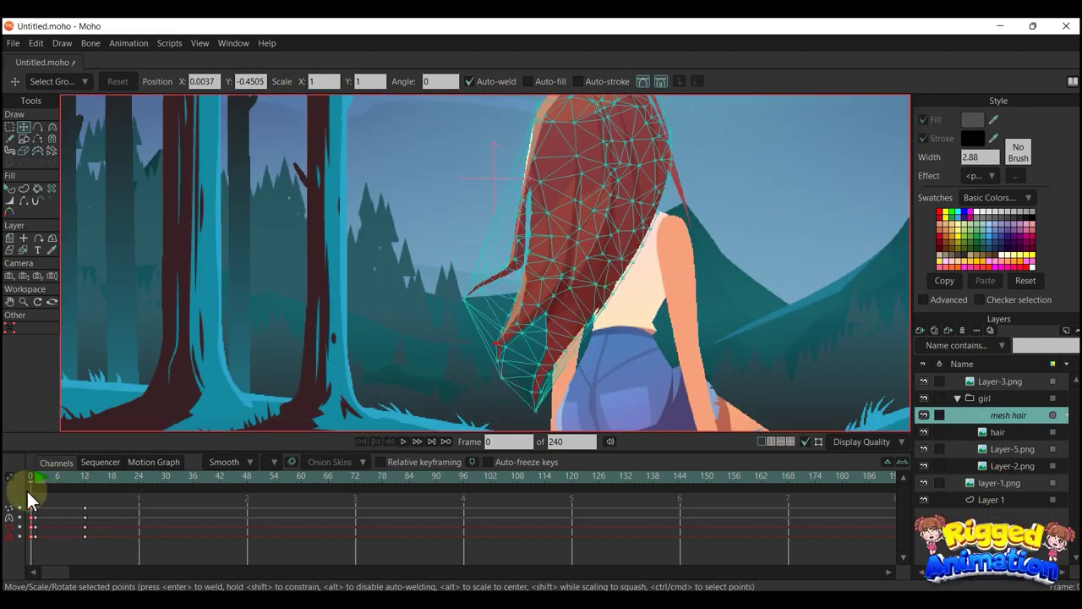
drag(34, 478, 85, 496)
scroll(573, 271, up, 2)
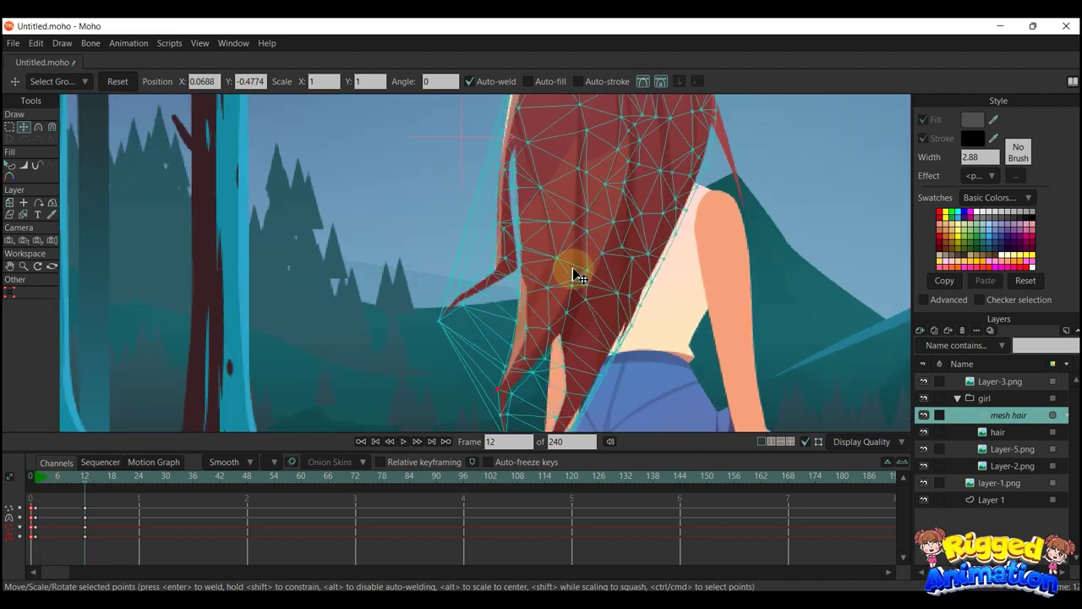
scroll(516, 283, up, 3)
click(52, 127)
drag(324, 280, 296, 278)
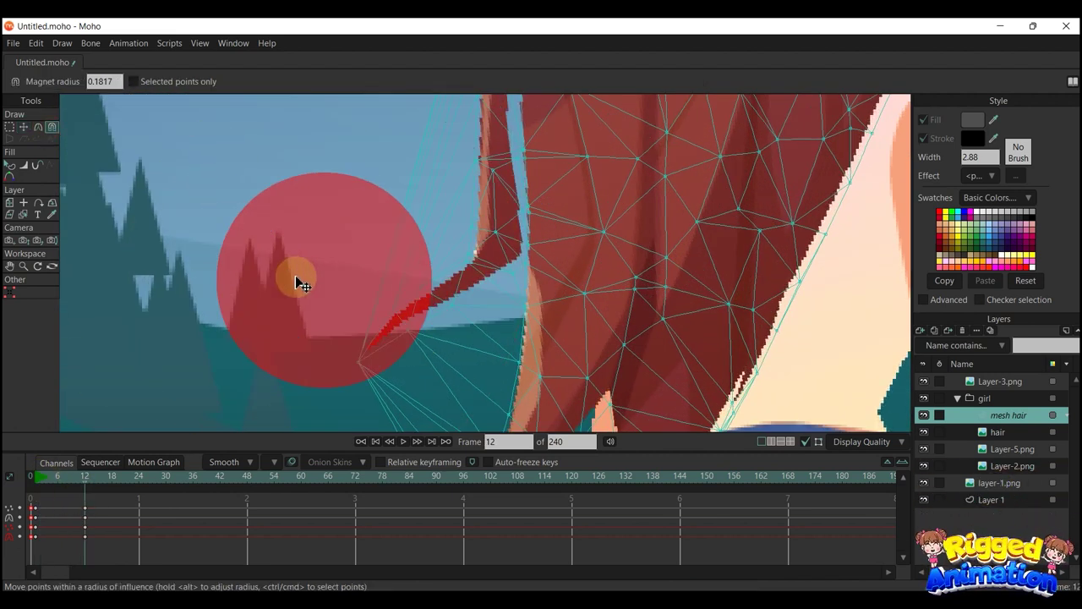
drag(335, 359, 380, 377)
drag(458, 288, 436, 295)
drag(397, 368, 486, 363)
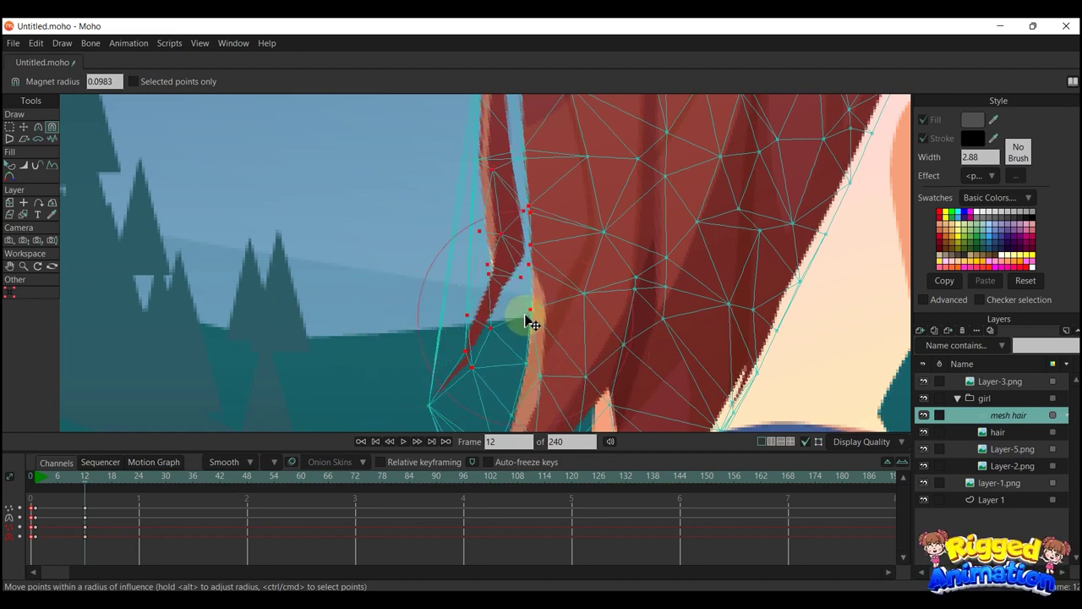
drag(438, 390, 449, 320)
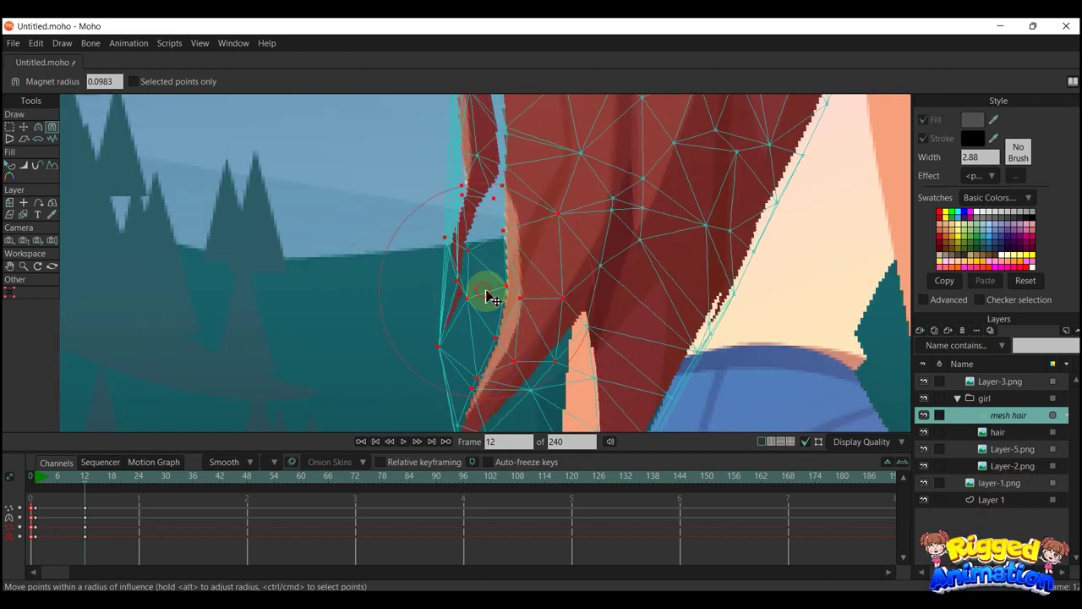
scroll(478, 306, down, 3)
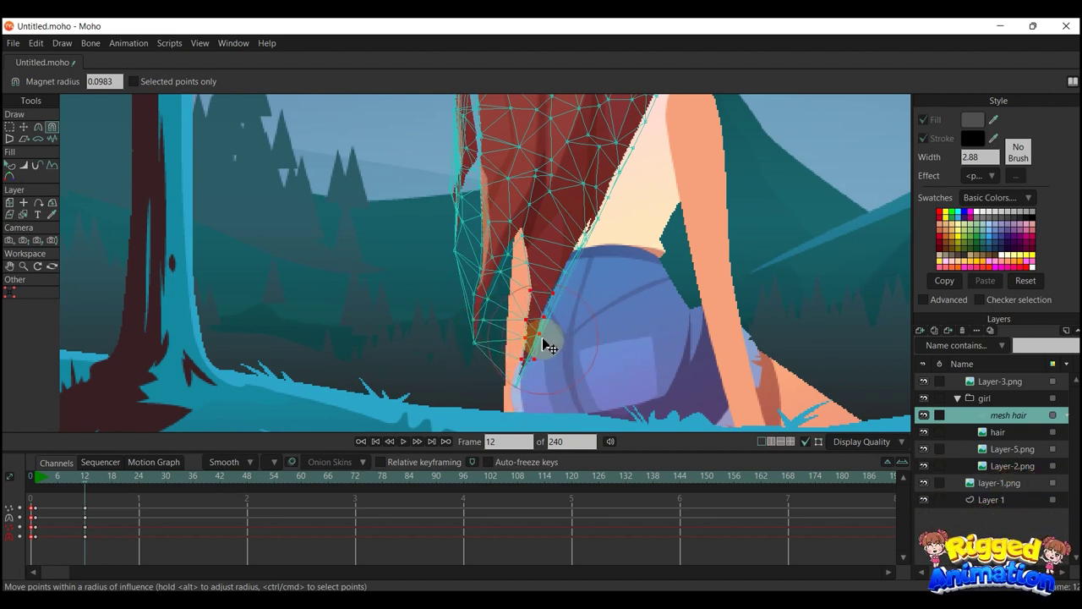
scroll(524, 292, up, 2)
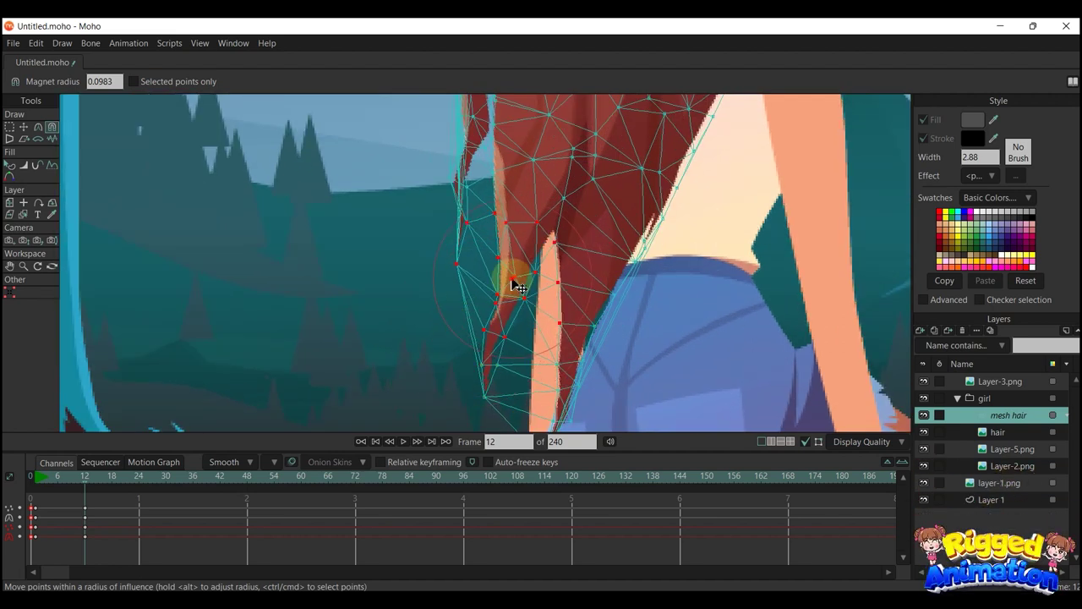
Reposition individual mesh points along the thin left strand at frame 12 to smooth its shape
scroll(497, 255, up, 3)
key(t)
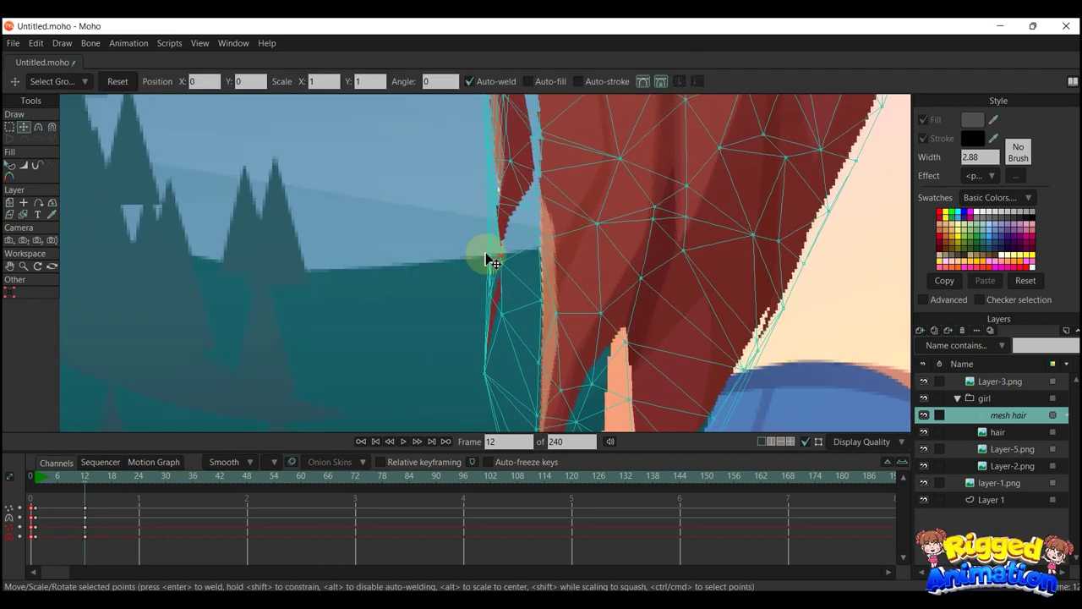
drag(501, 256, 508, 264)
scroll(507, 262, up, 2)
drag(531, 187, 530, 241)
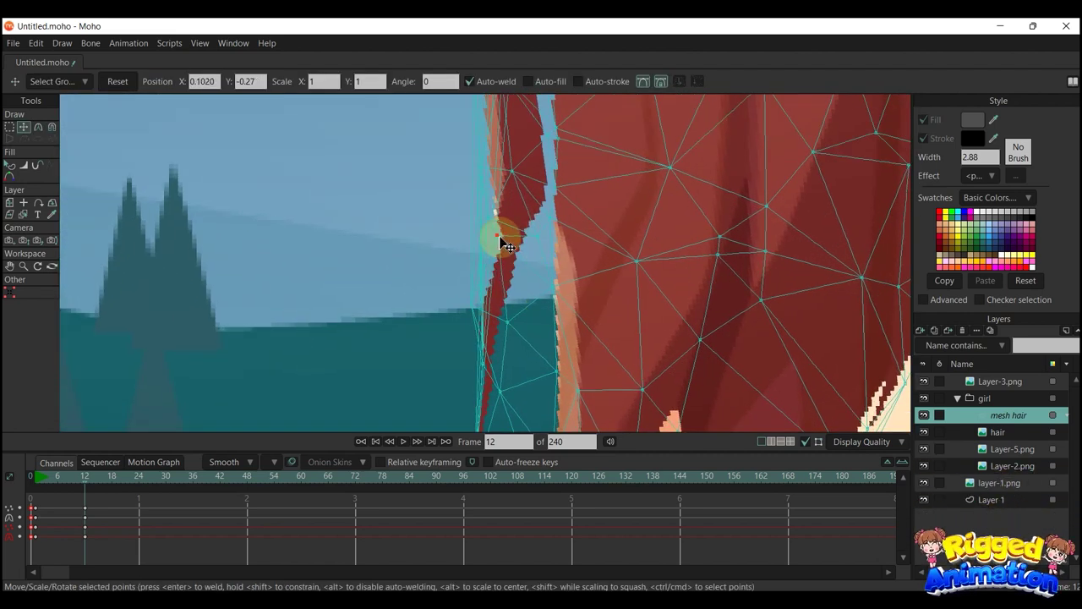
mouse_move(503, 243)
mouse_down()
mouse_move(490, 387)
mouse_move(473, 273)
mouse_move(495, 249)
mouse_move(481, 247)
mouse_move(504, 233)
mouse_up()
scroll(486, 245, down, 2)
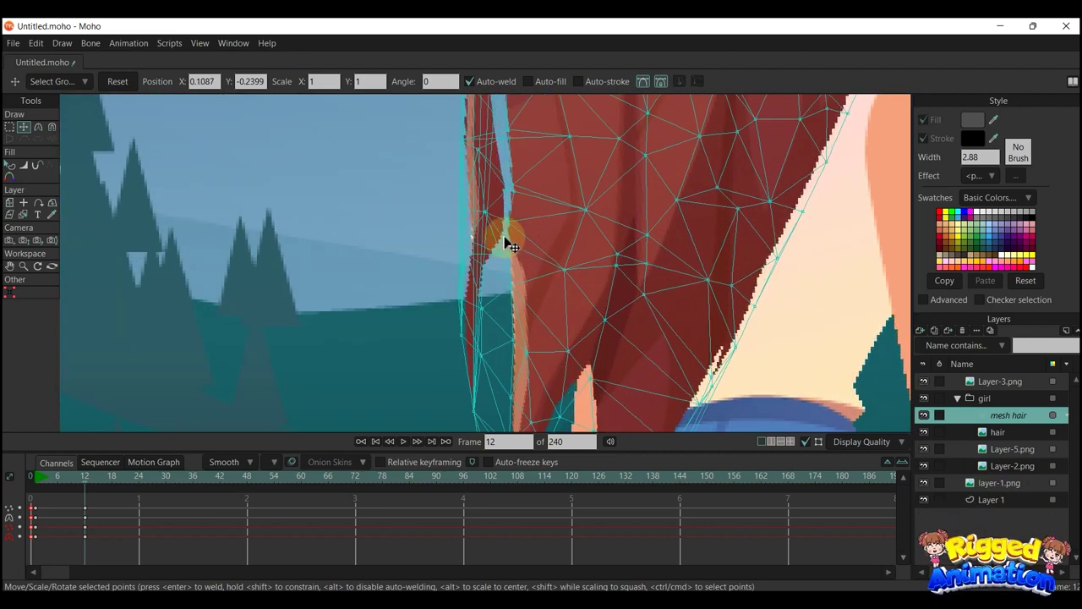
drag(525, 196, 488, 146)
Move the hair mesh's frame 12 keyframes to frame 18 and copy its frame 1 keyframes to frame 36
scroll(506, 245, down, 3)
scroll(502, 228, up, 3)
scroll(488, 153, down, 3)
drag(97, 544, 113, 509)
drag(56, 546, 32, 505)
click(193, 478)
Set the frame 36 keyframes of the hair mesh to Cycle interpolation
right_click(198, 497)
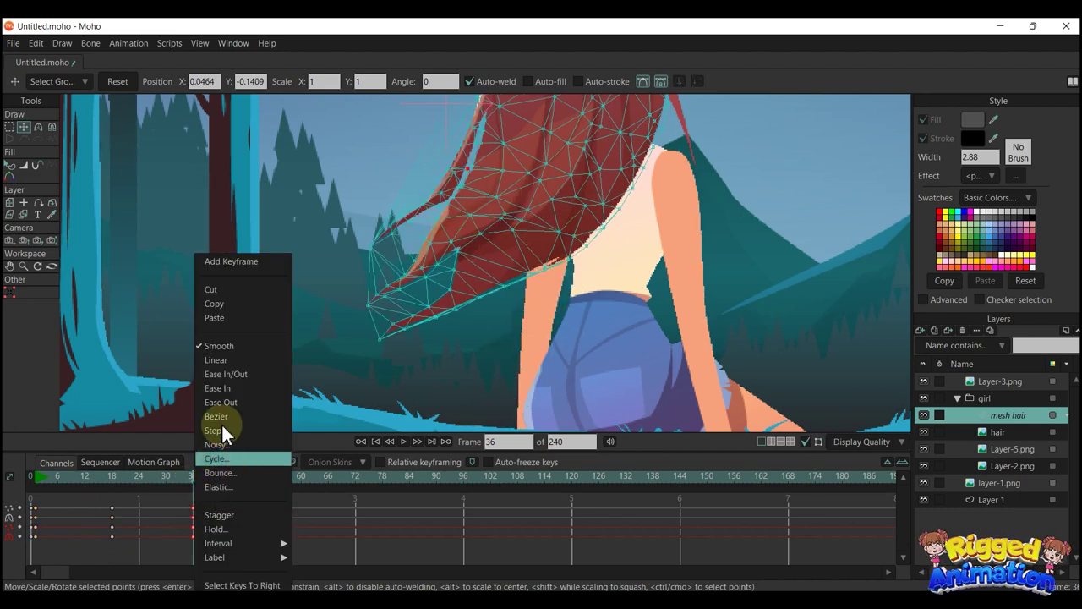
click(222, 457)
click(165, 34)
Play back the looping hair animation with the girl group selected so the mesh is out of the way
scroll(397, 218, down, 3)
key(space)
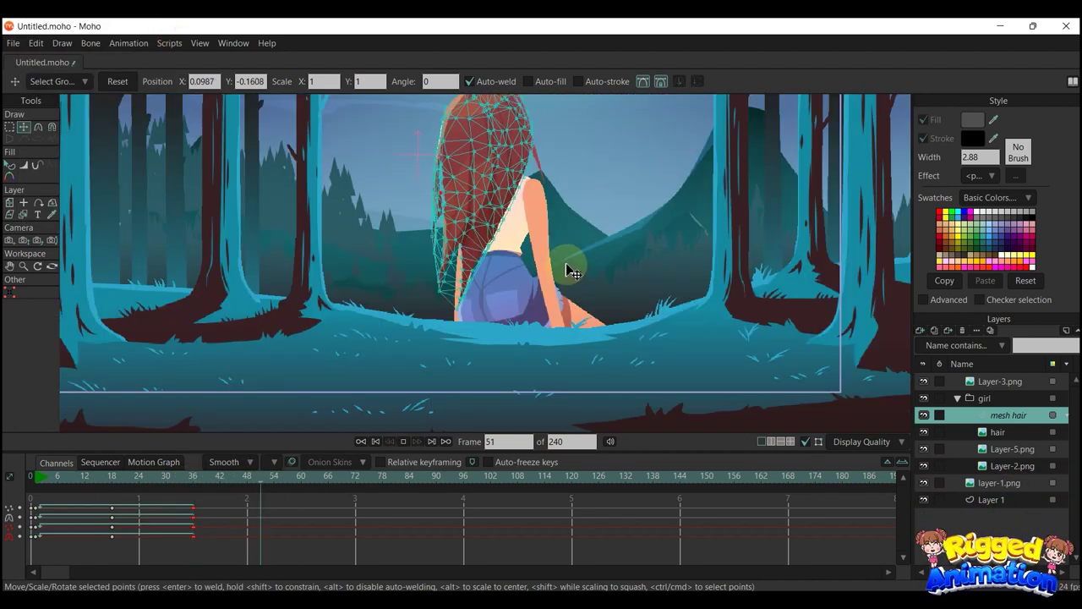
click(983, 399)
click(984, 399)
scroll(681, 314, down, 4)
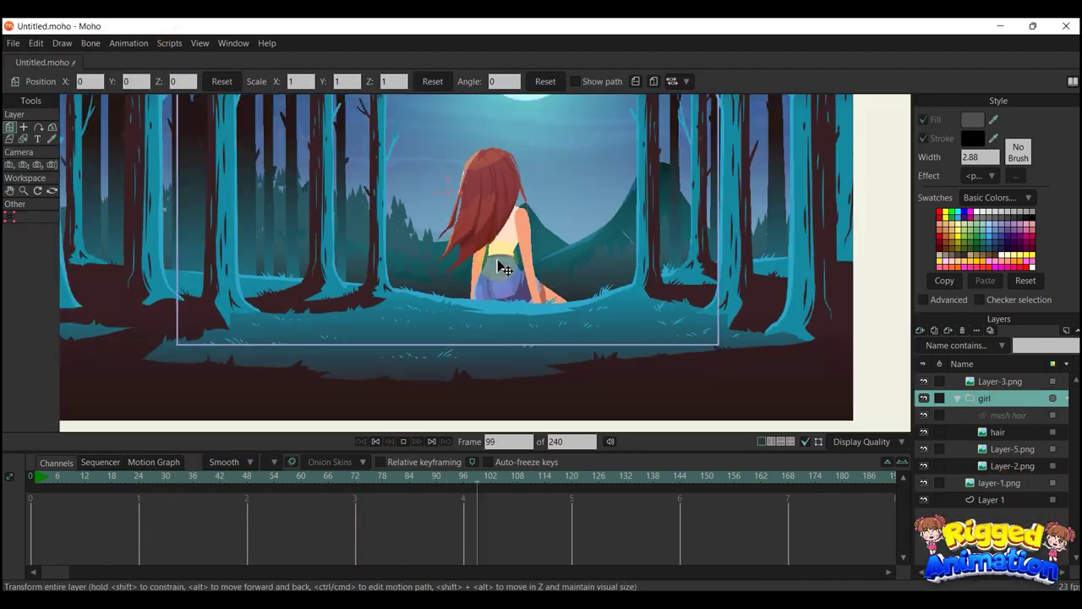
scroll(502, 269, up, 4)
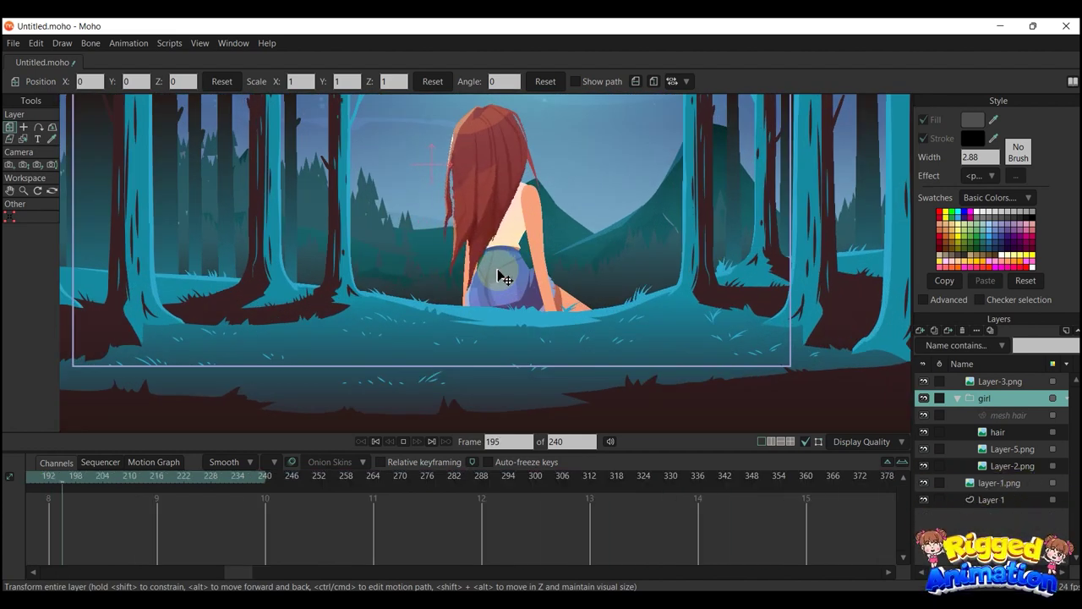
Place Layer-5.png in its own group at frame 0 and convert that group, Layer 5, to a bone layer
click(947, 449)
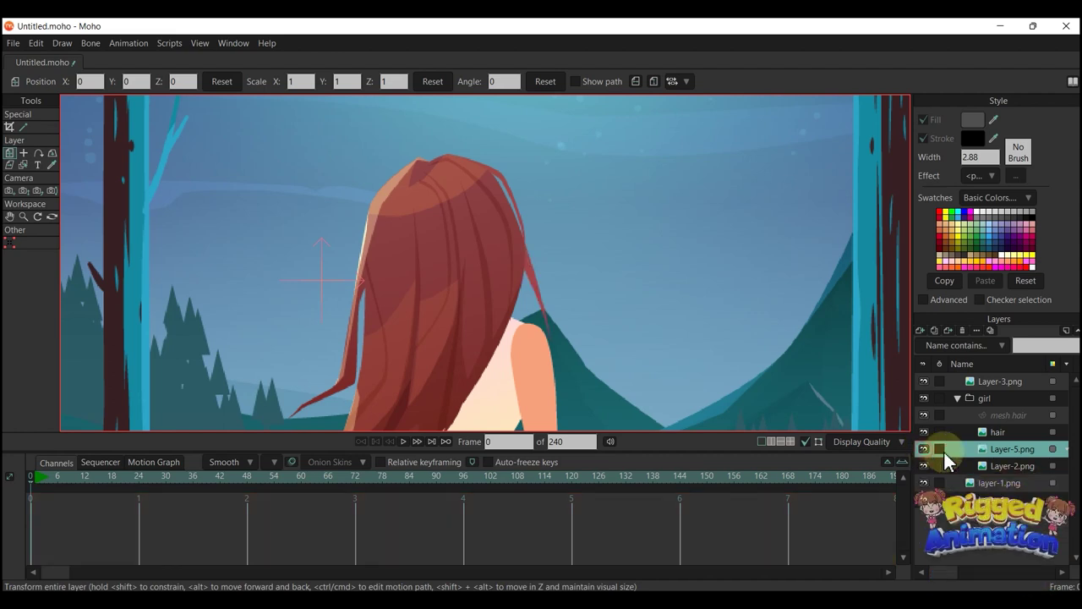
right_click(977, 456)
click(964, 450)
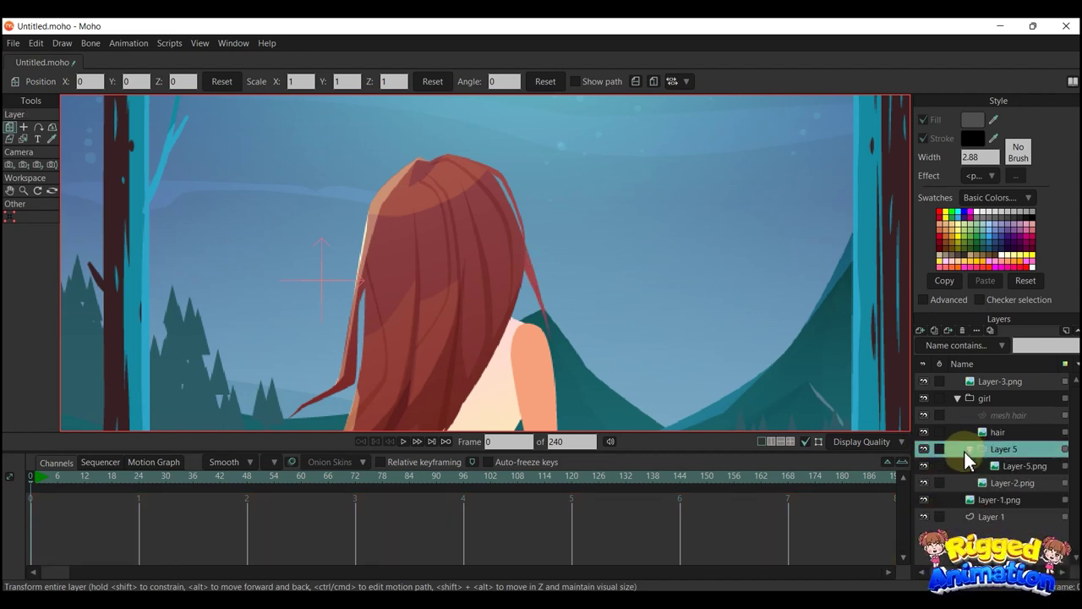
right_click(965, 449)
click(998, 405)
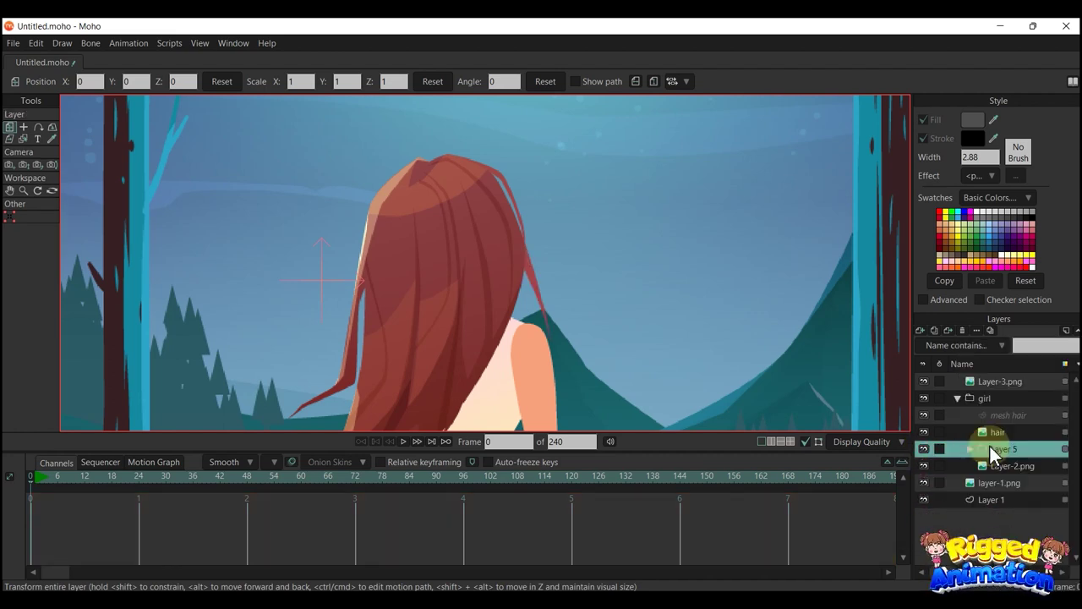
Draw a chain of bones with a new bone length of 0.0510 along the loose strand on the hair's right side
scroll(749, 381, up, 2)
drag(589, 307, 620, 333)
key(a)
scroll(541, 243, up, 2)
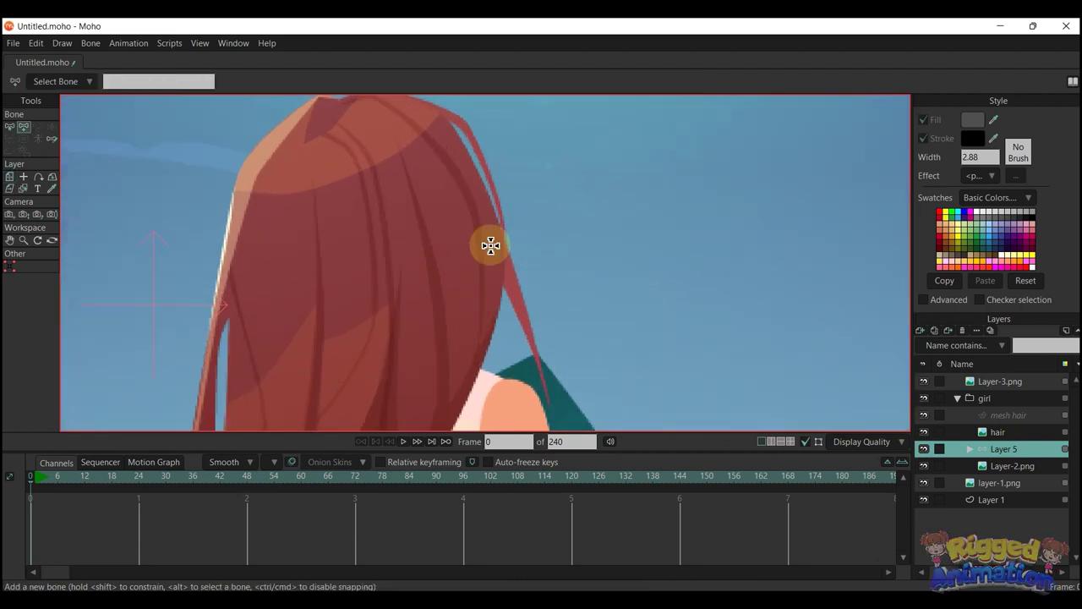
drag(383, 213, 401, 179)
click(51, 138)
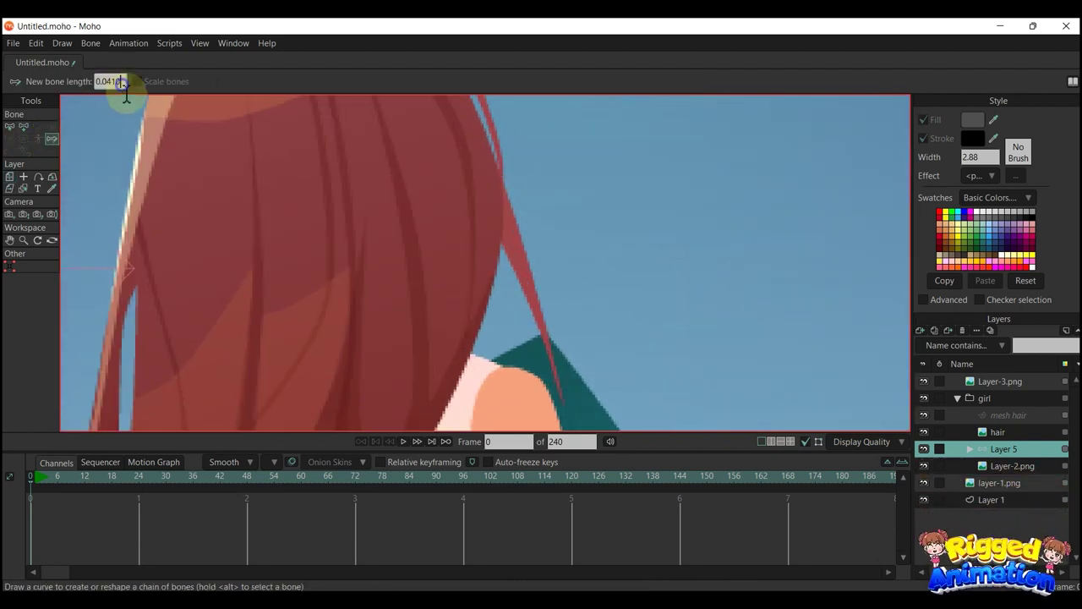
mouse_move(453, 146)
mouse_down()
mouse_move(488, 191)
mouse_move(555, 383)
mouse_move(558, 329)
mouse_up()
scroll(548, 313, down, 3)
scroll(541, 259, up, 3)
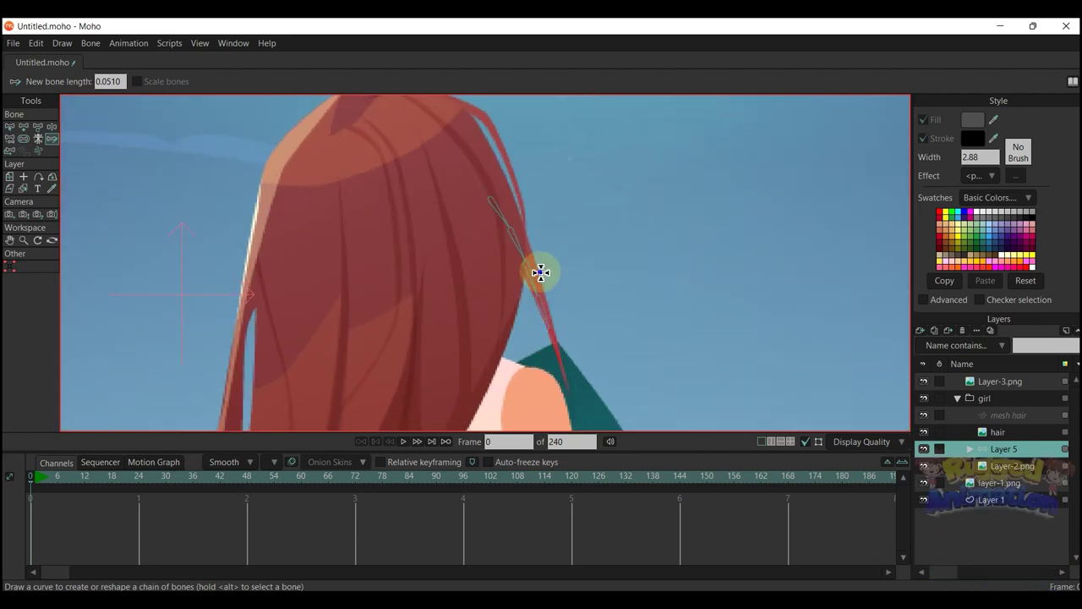
Select the Layer-5.png image layer and all bones of the chain along its strand
key(m)
scroll(544, 276, down, 2)
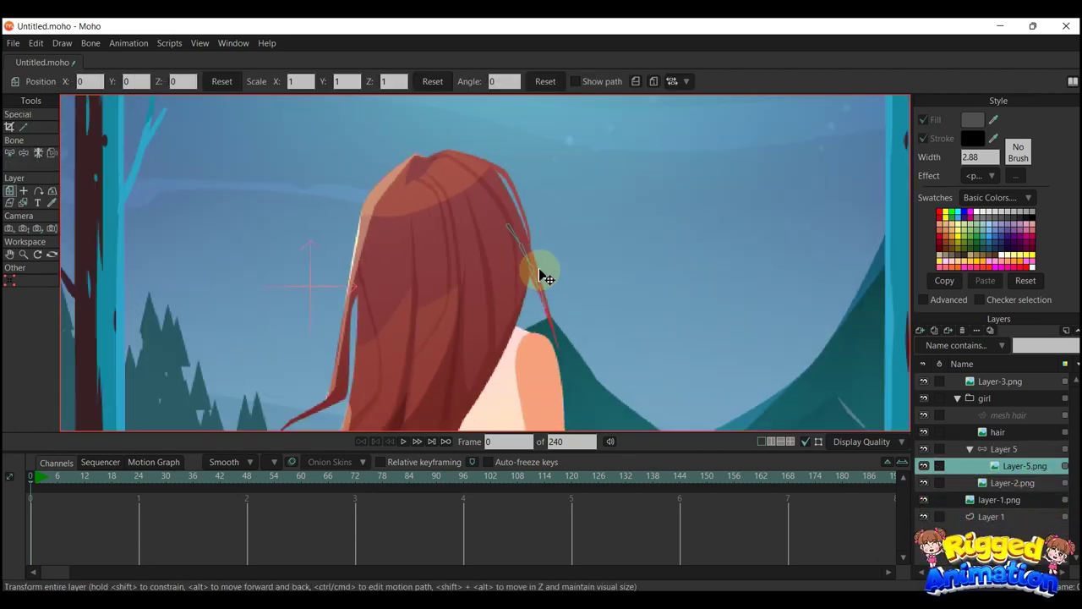
key(z)
drag(613, 348, 483, 225)
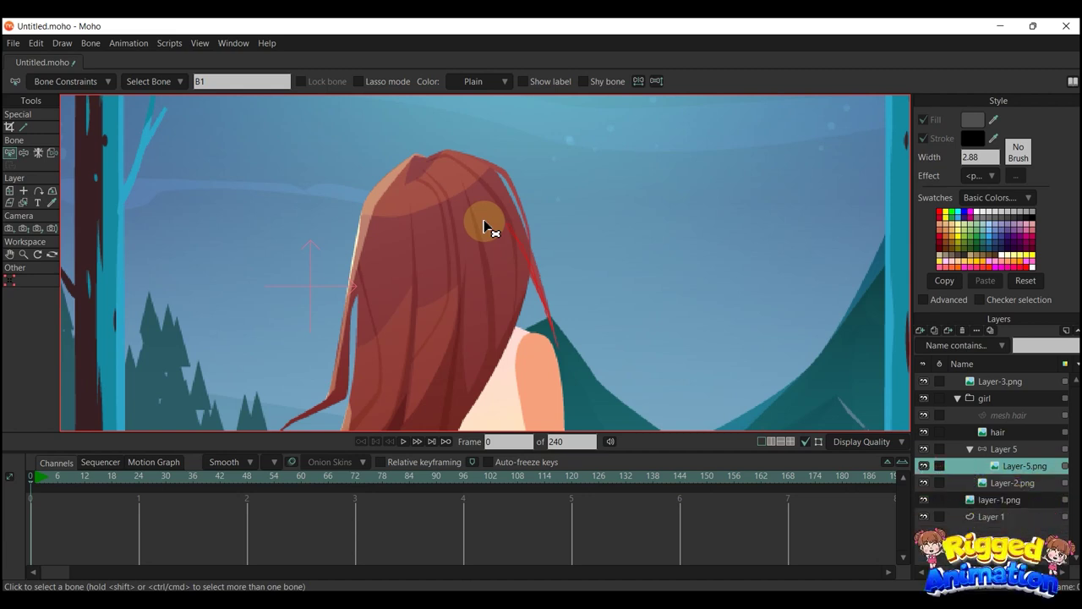
click(540, 254)
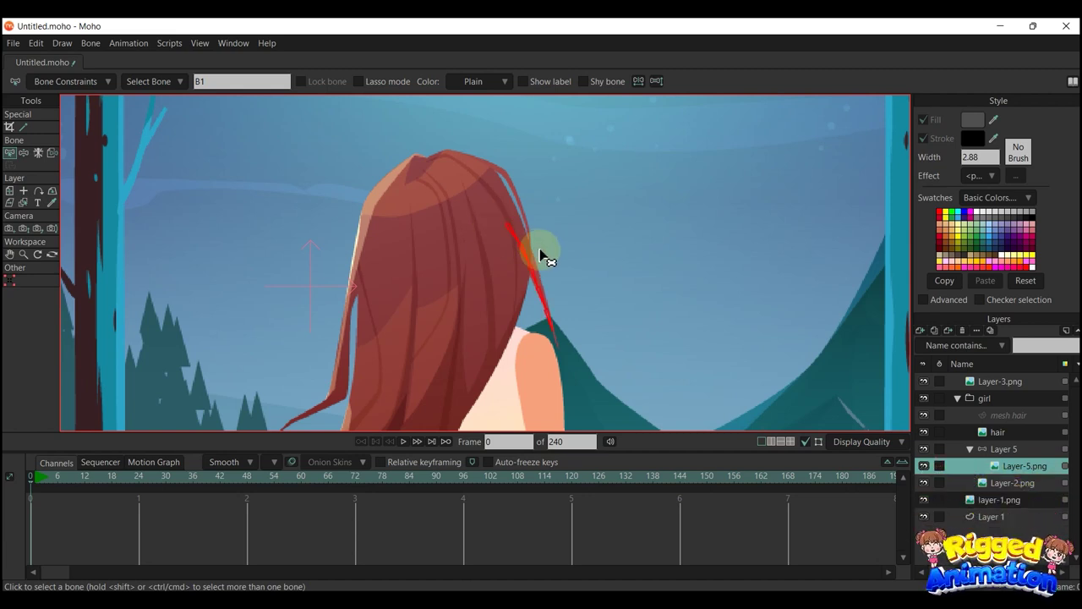
On the Layer 5 bone layer at frame 18, reshape the bone chain so the loose strand swings inward toward the shoulder
click(1018, 448)
drag(36, 480, 113, 488)
scroll(415, 289, down, 2)
scroll(423, 289, up, 4)
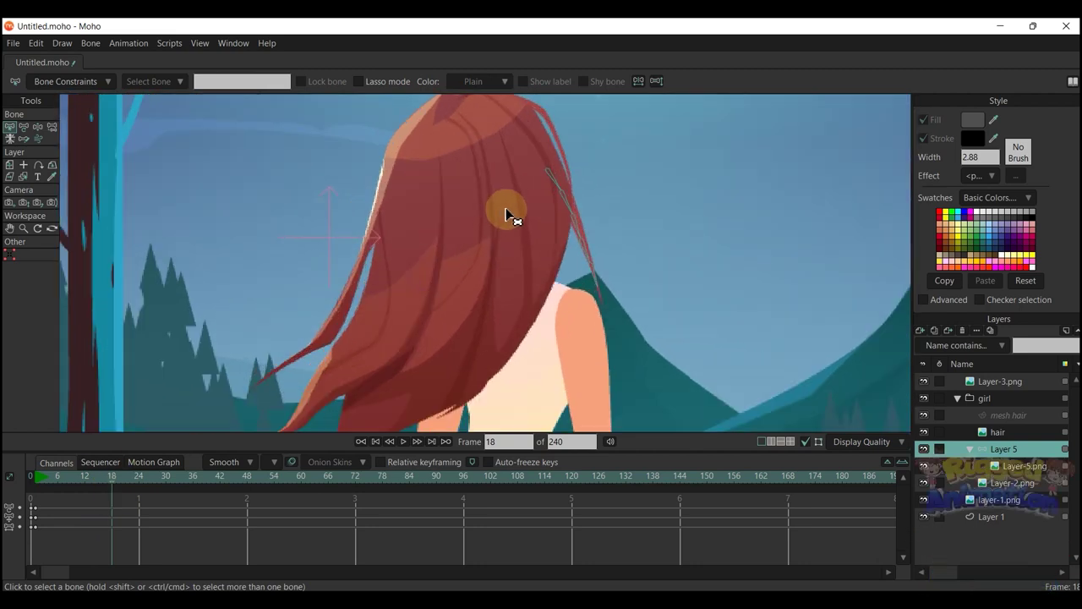
click(24, 137)
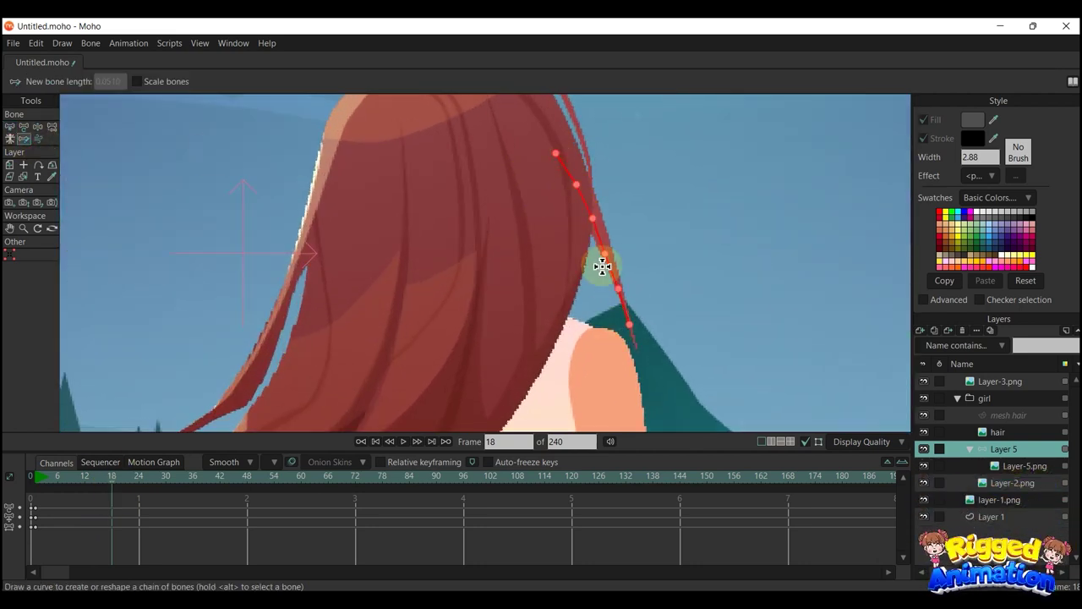
mouse_move(555, 152)
mouse_down()
mouse_move(585, 187)
mouse_move(600, 240)
mouse_move(587, 374)
mouse_up()
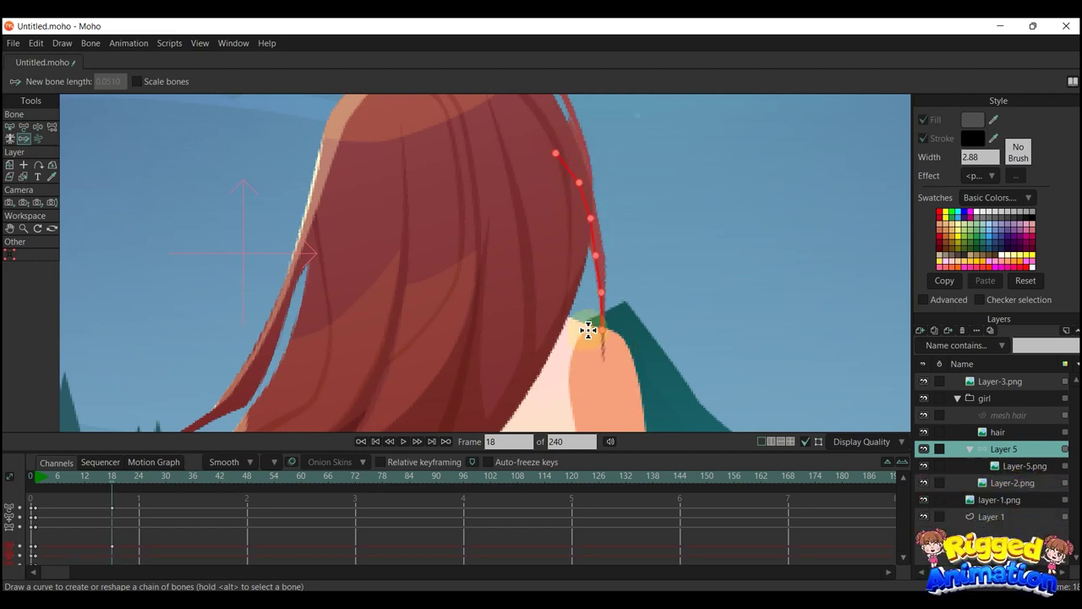
scroll(585, 325, down, 2)
key(ctrl+f)
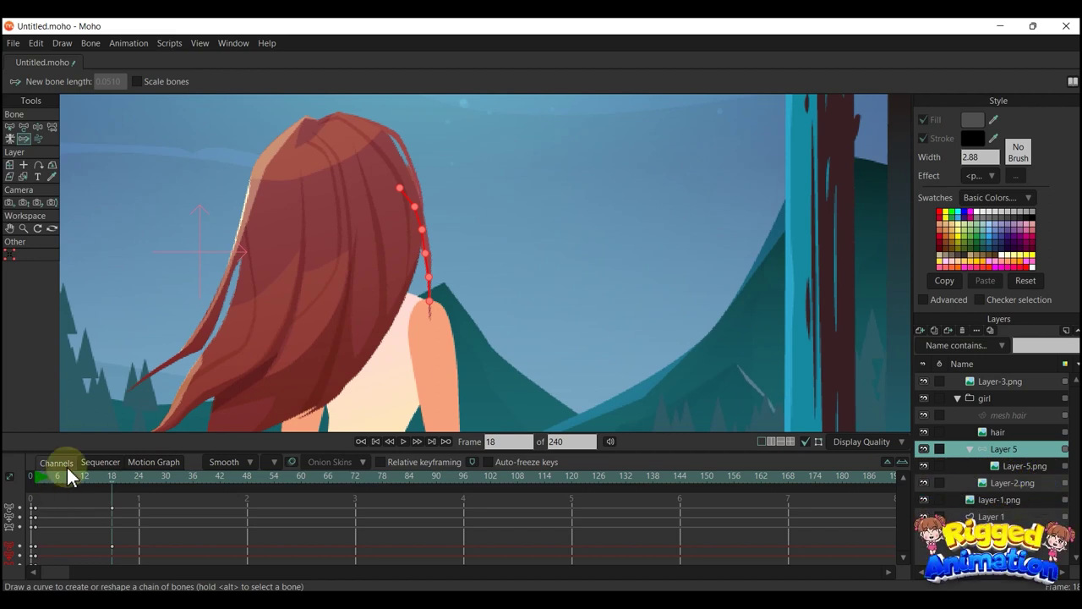
At frame 36, reshape the Layer 5 bone chain so the loose strand swings outward, away from the neck
click(192, 476)
drag(407, 245, 443, 191)
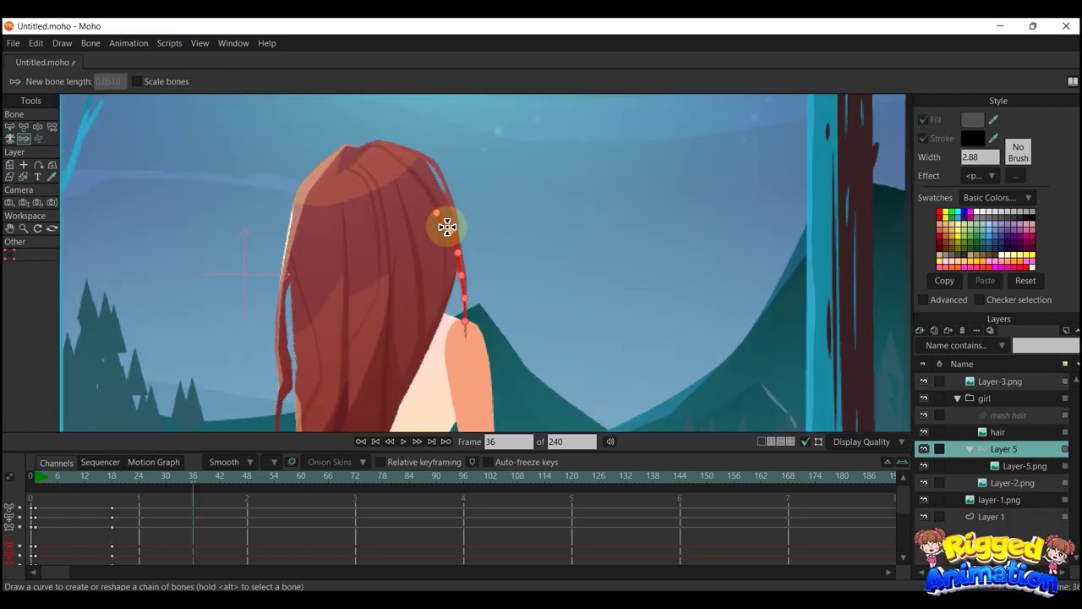
click(456, 207)
drag(438, 219, 471, 303)
drag(489, 357, 490, 327)
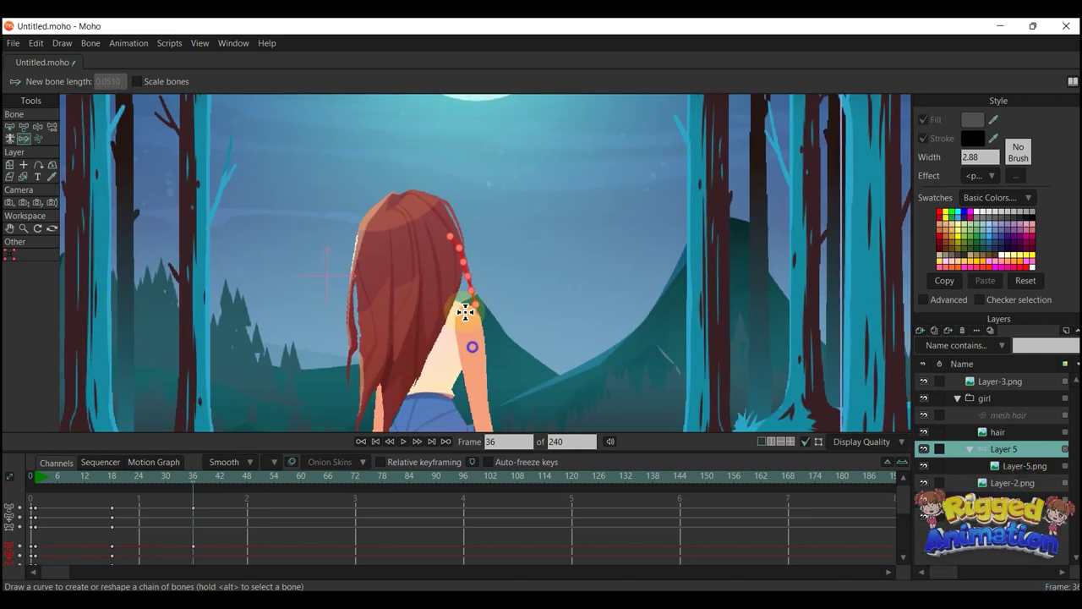
At frame 54, reshape the bone chain so the loose strand swings back inward and hangs nearly vertical
click(59, 479)
drag(71, 486, 229, 498)
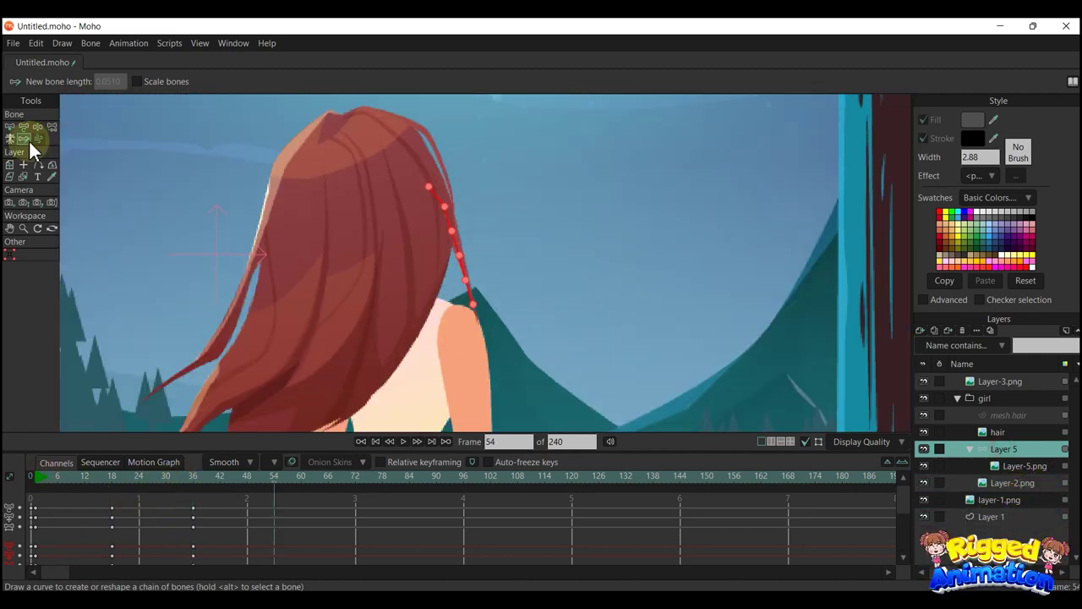
click(441, 202)
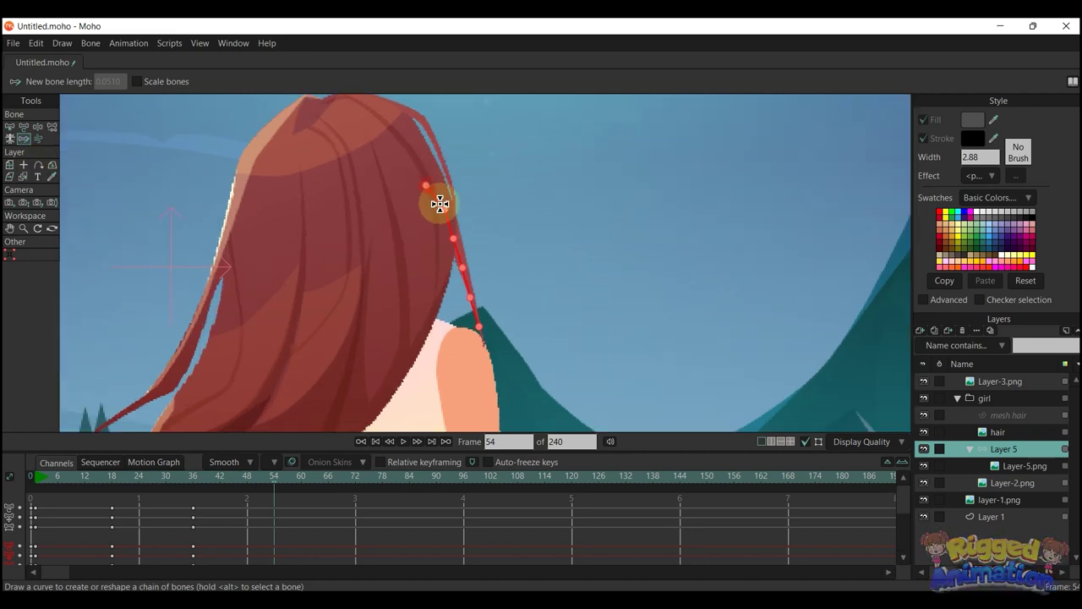
drag(440, 203, 456, 306)
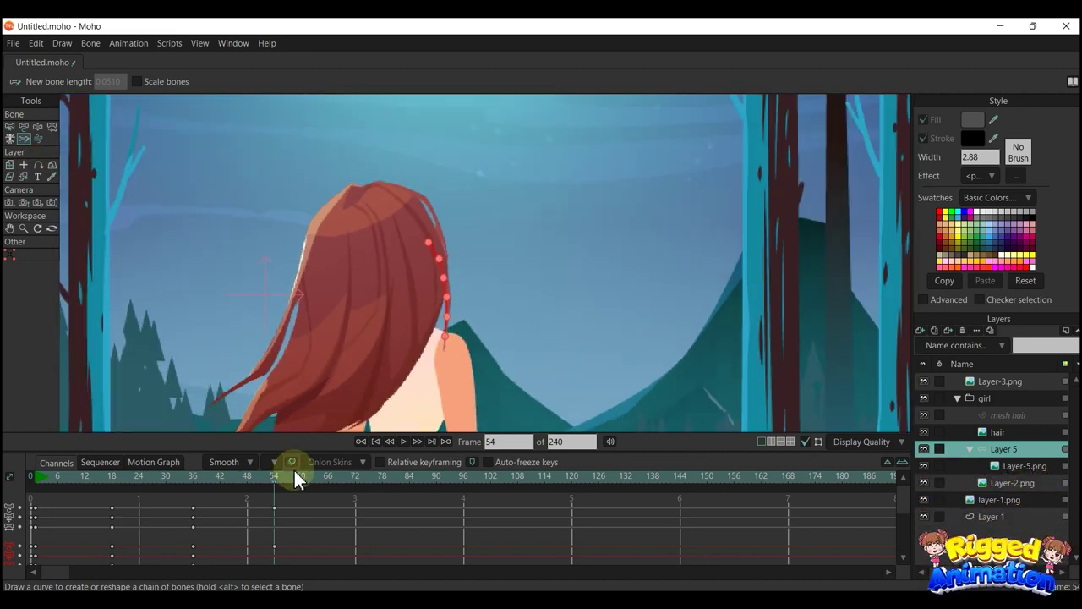
Copy the bone chain's frame 1 keyframes to frame 72
scroll(42, 546, down, 1)
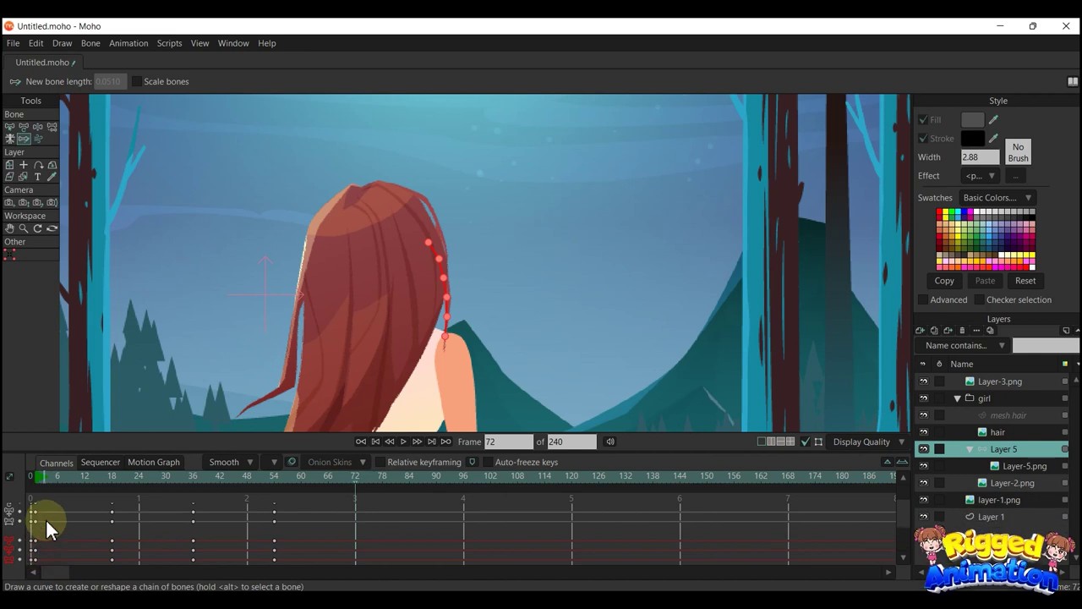
scroll(46, 533, down, 1)
drag(47, 556, 36, 464)
scroll(68, 497, up, 2)
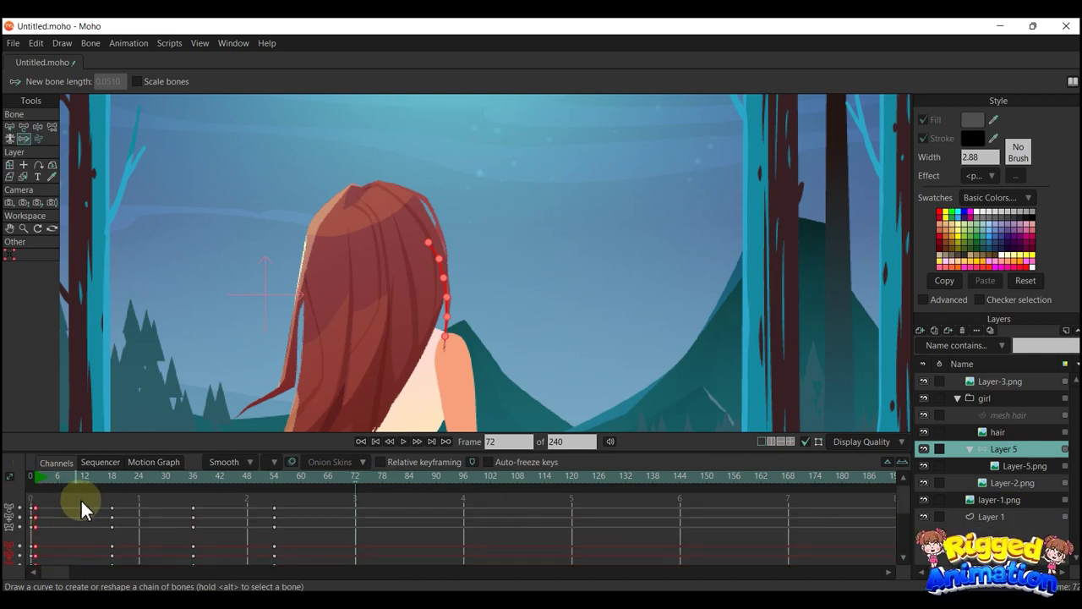
key(ctrl+v)
scroll(397, 522, down, 1)
scroll(330, 503, up, 1)
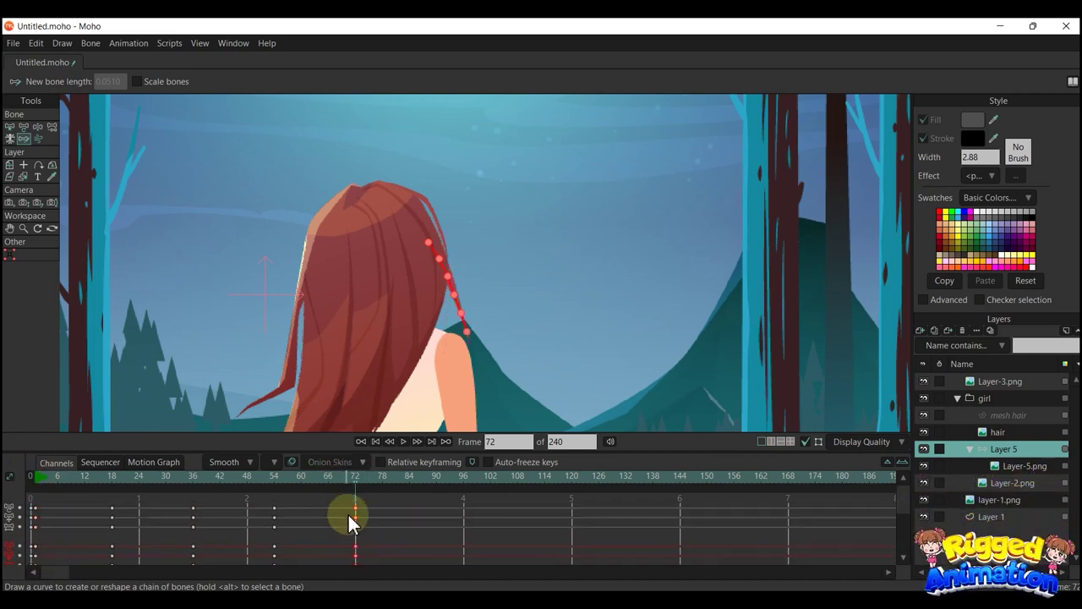
Set the bone chain's frame 72 keyframes to Cycle interpolation back to absolute frame 1
right_click(357, 517)
click(378, 458)
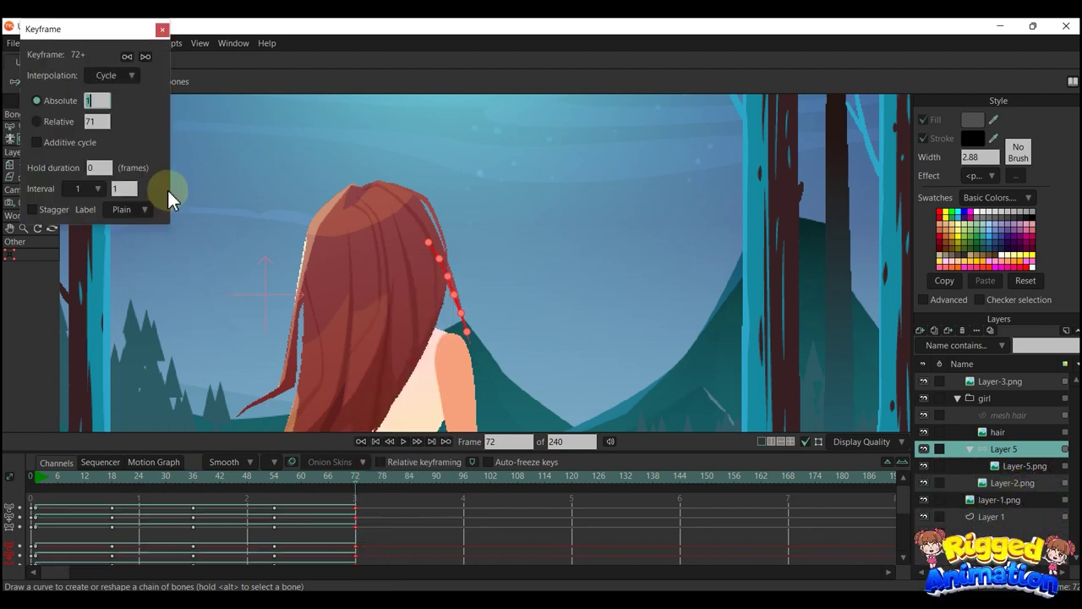
click(162, 29)
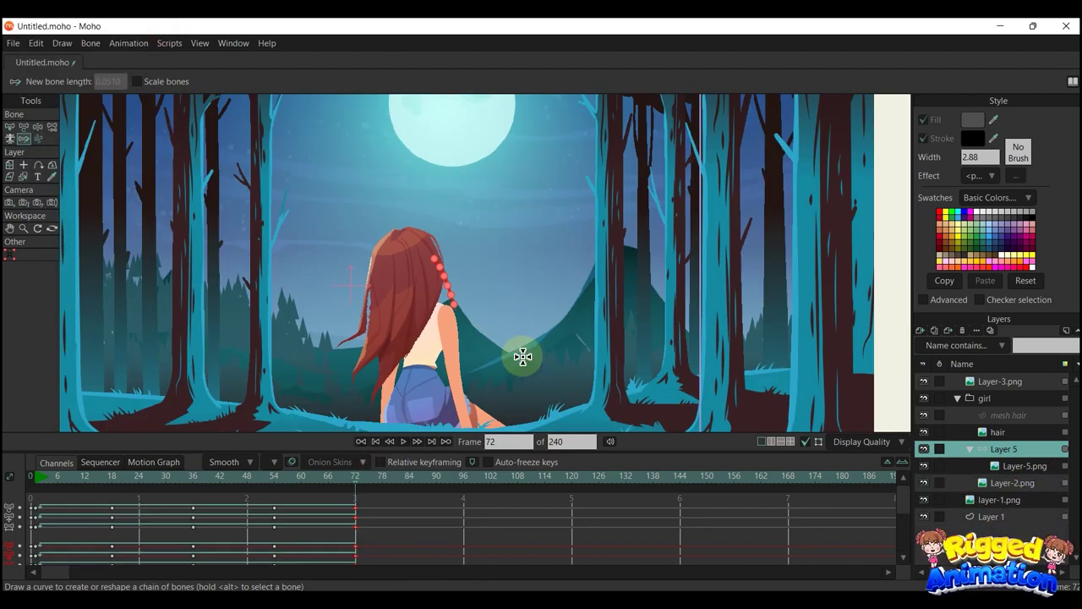
Deselect the bones and play the animation from frame 0 to check the strand's looping motion
key(b)
click(574, 363)
click(32, 476)
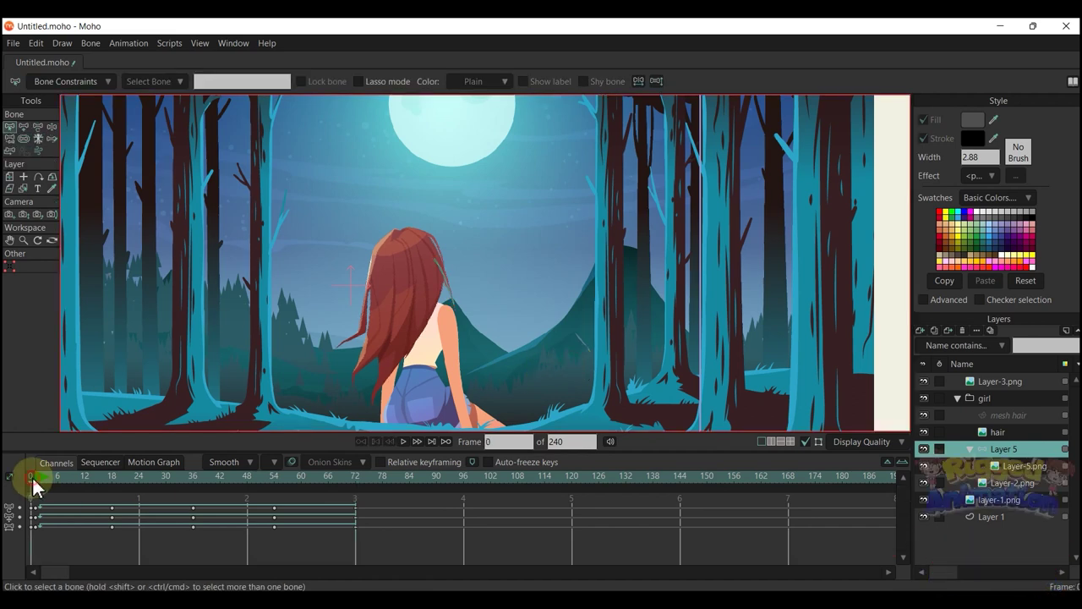
key(space)
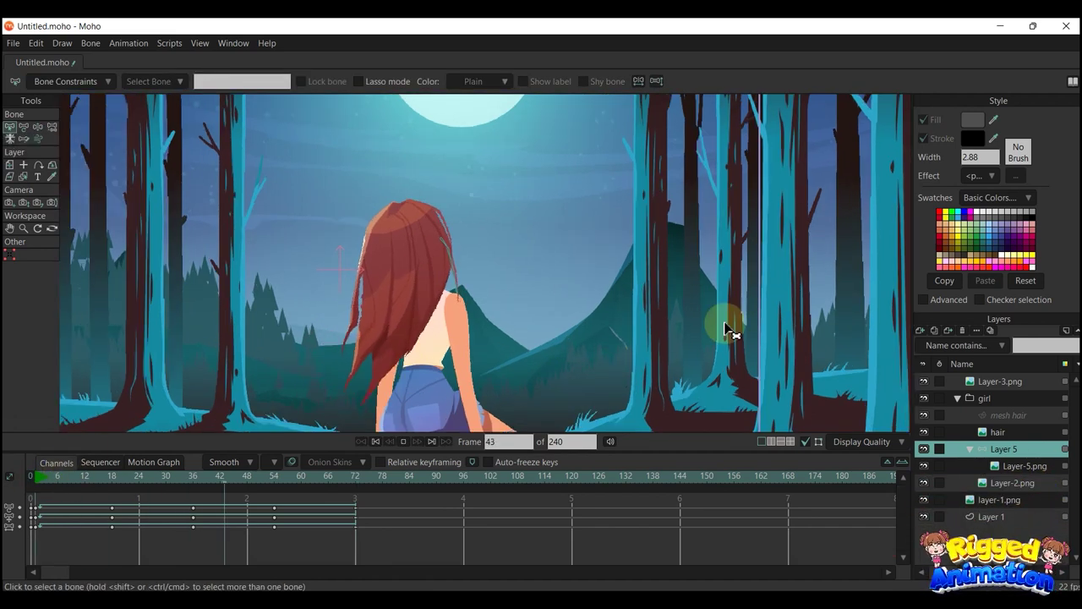
On the mesh hair layer, undo the last keyframe change and set the frame 72 keyframes to Cycle interpolation
click(1021, 394)
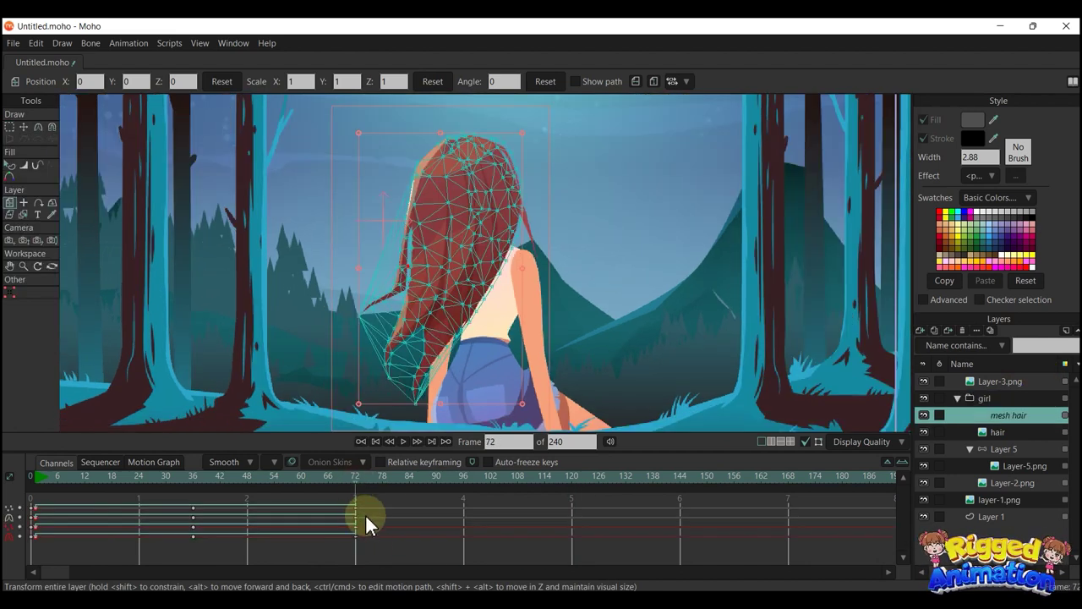
key(ctrl+z)
drag(369, 548, 352, 495)
right_click(357, 510)
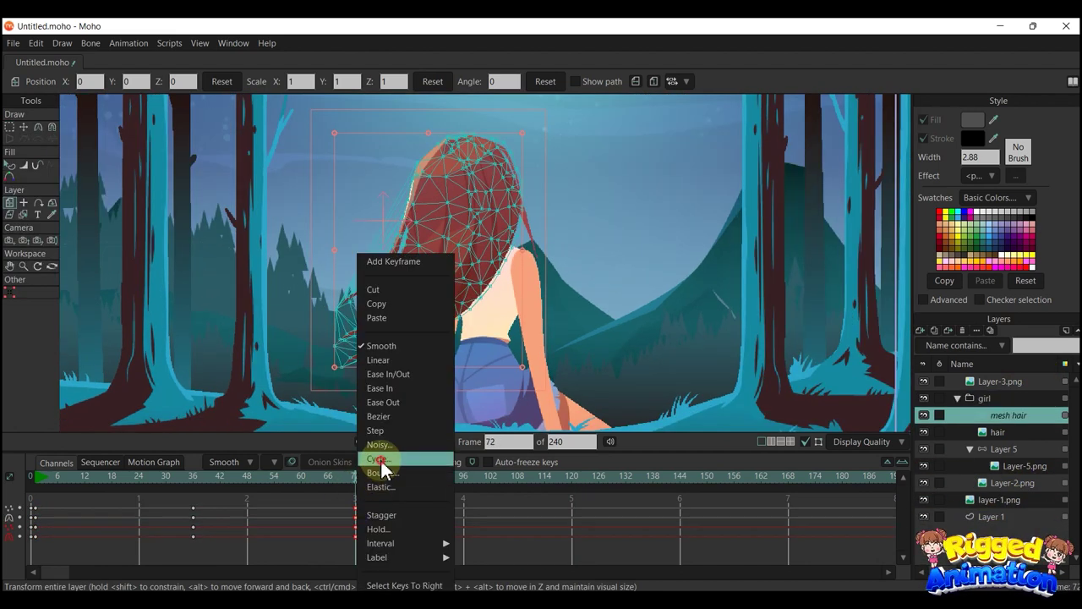
click(386, 458)
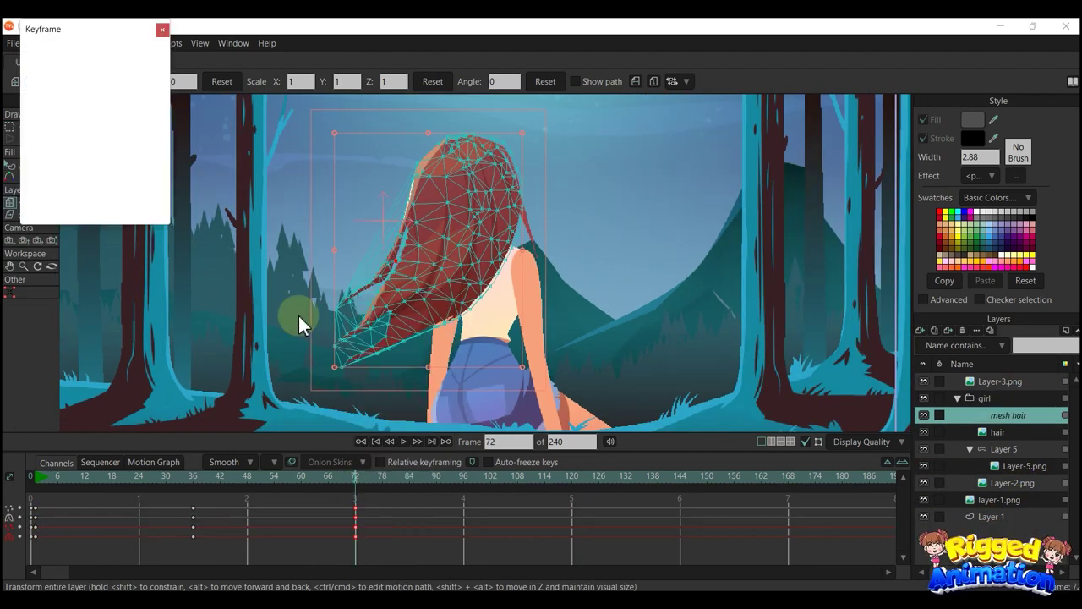
click(163, 30)
Play the scene from frame 1 with the mesh overlay hidden to check the looping hair motion
click(36, 477)
scroll(535, 267, down, 3)
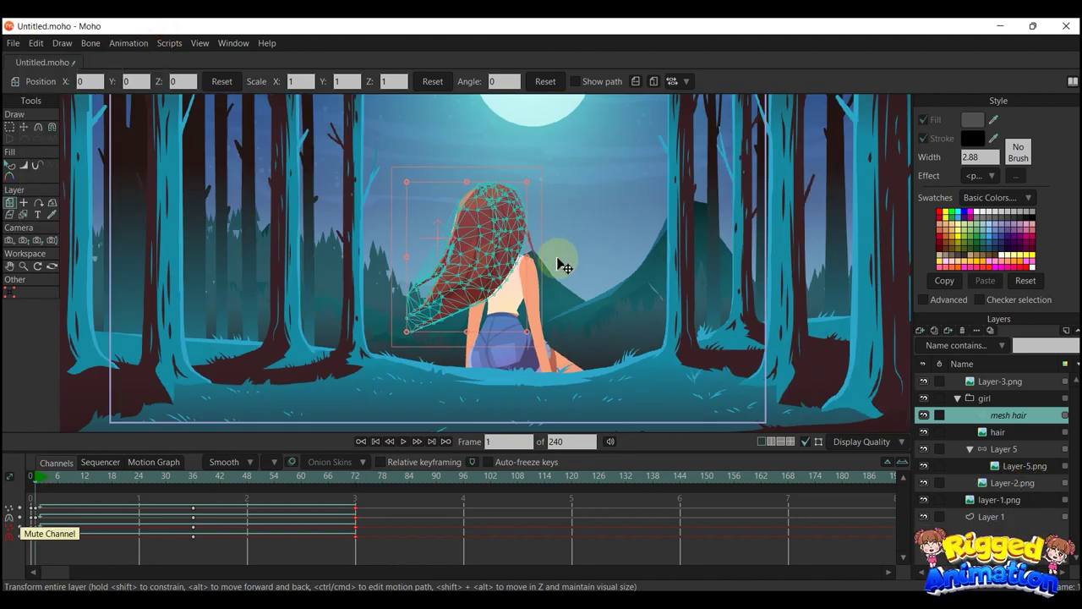
key(q)
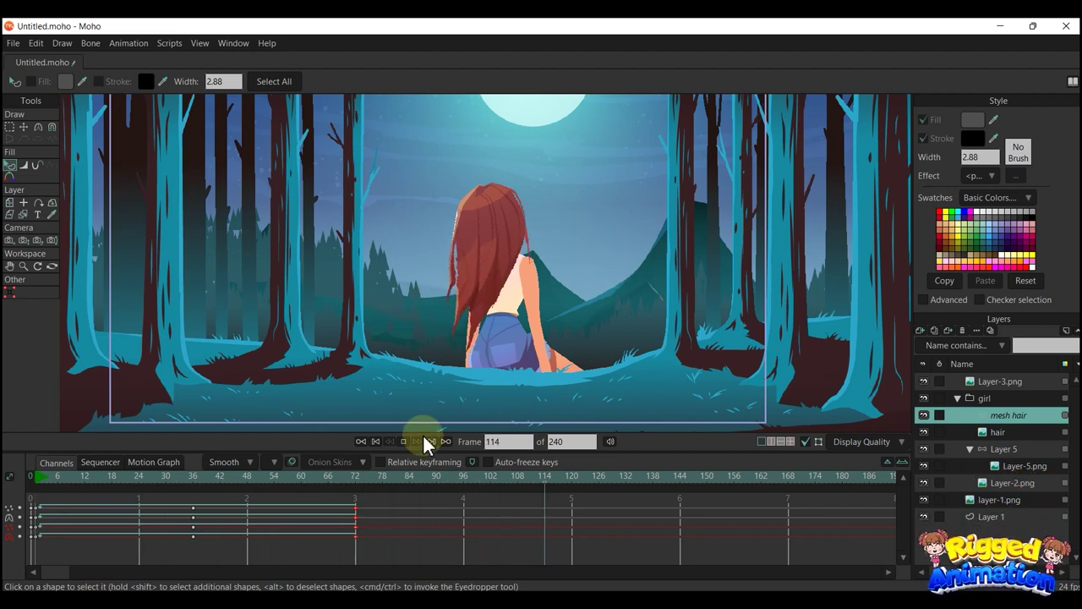
Compress the mesh hair keyframes in time so the cycle ends at frame 48, and play the result
drag(403, 549, 36, 491)
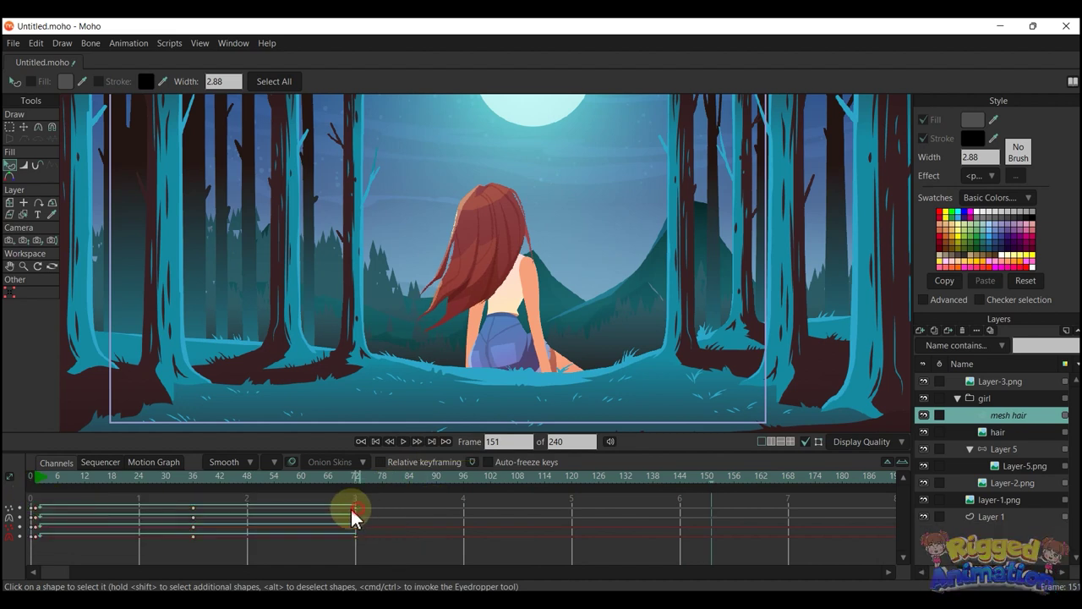
drag(384, 547, 36, 488)
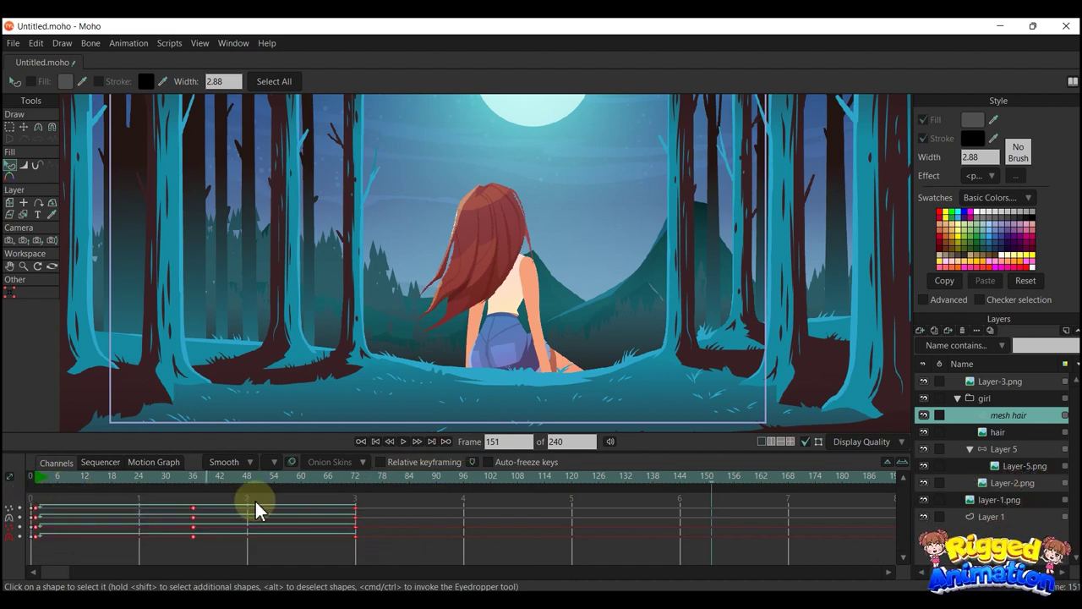
drag(356, 511, 250, 509)
key(space)
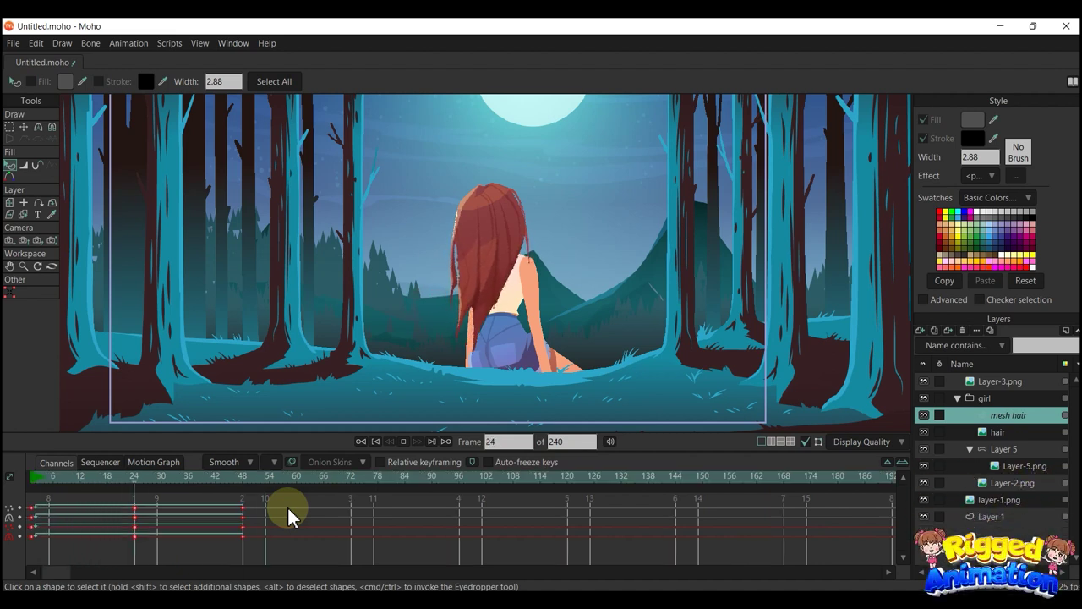
At frame 24, adjust the mesh hair shape with the Magnet tool at a radius of 0.40
click(133, 476)
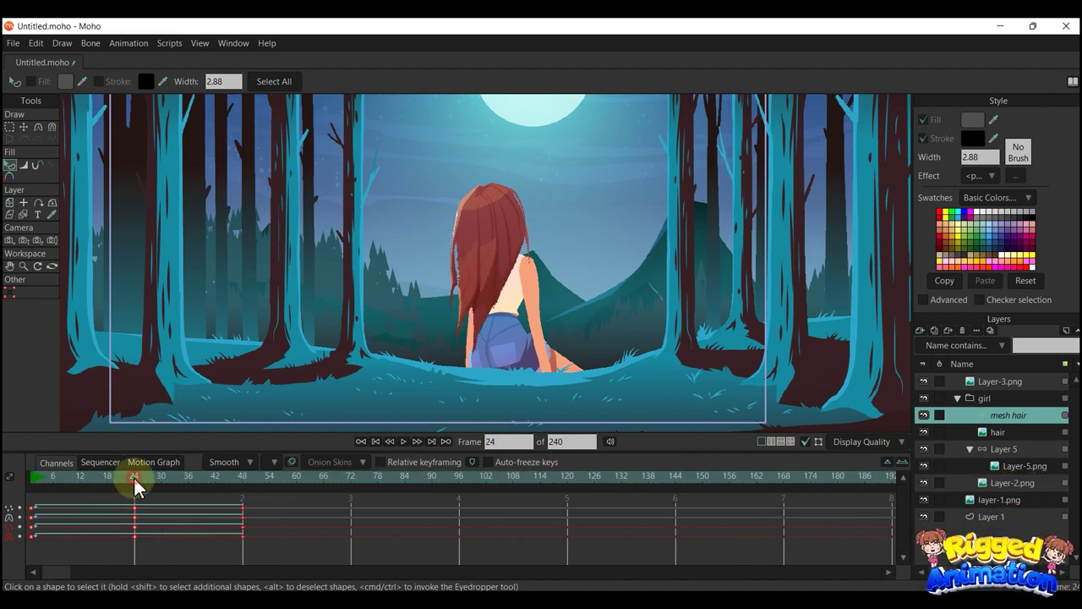
scroll(495, 290, up, 3)
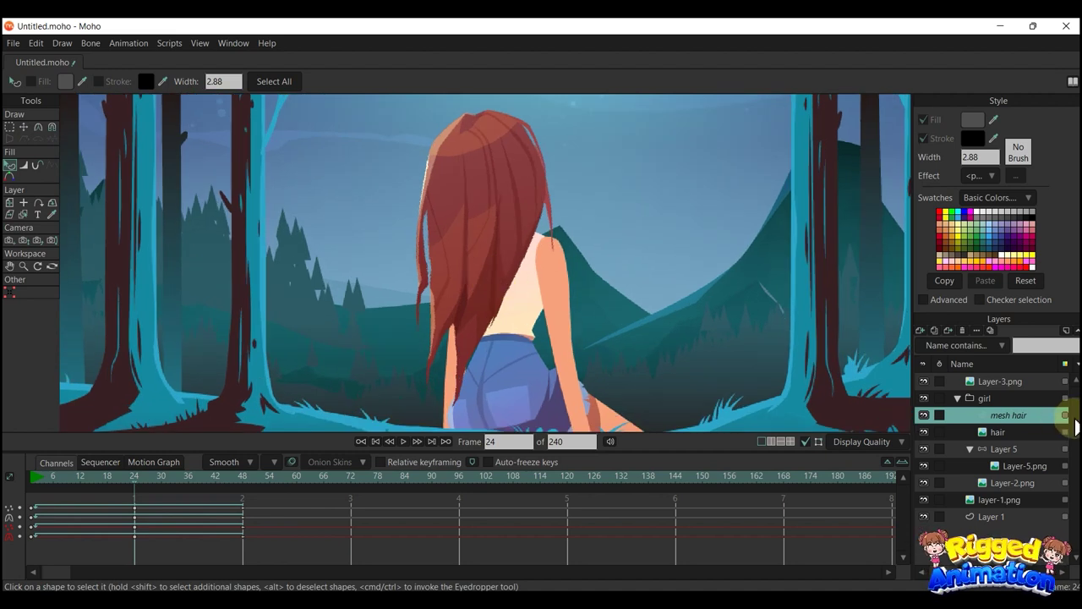
click(47, 129)
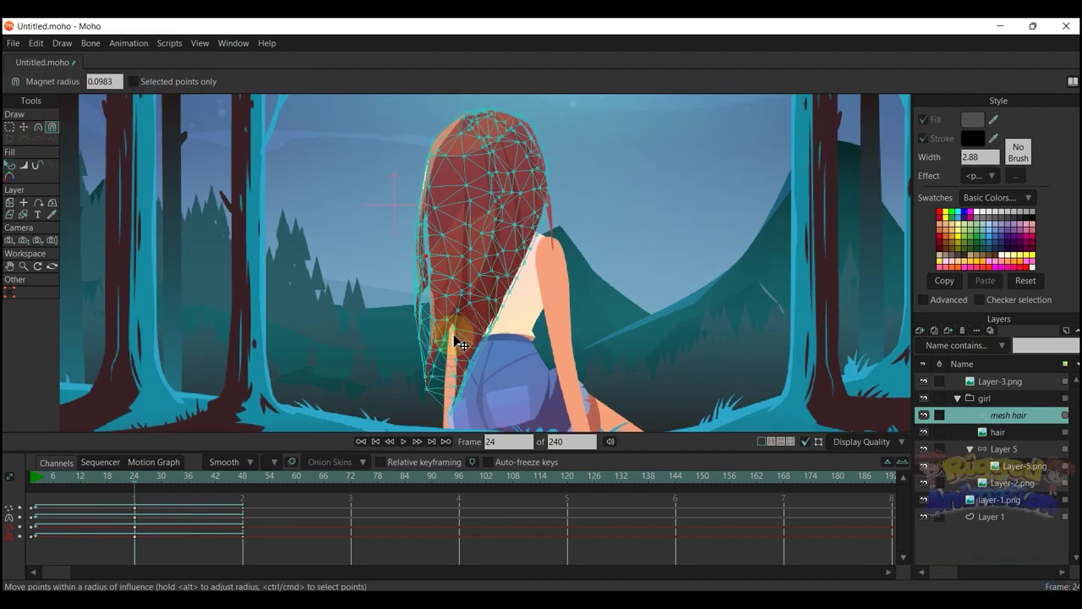
scroll(447, 321, down, 1)
drag(619, 347, 578, 278)
drag(626, 313, 541, 380)
scroll(547, 271, up, 2)
drag(549, 274, 561, 265)
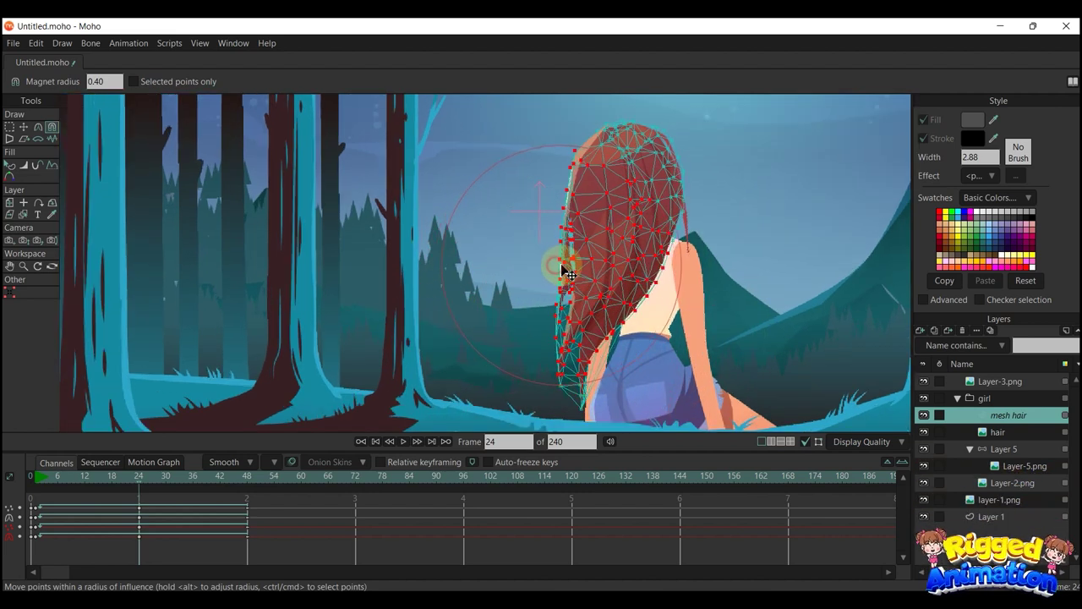
Play the animation with Layer-3.png selected to review the hair motion, and collapse the girl group
key(space)
click(986, 381)
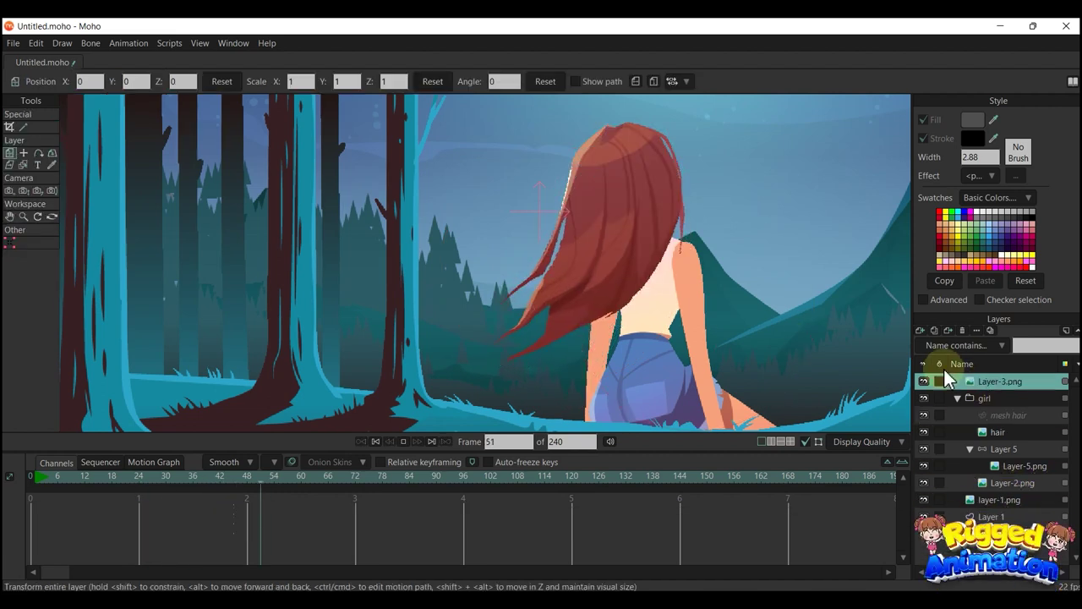
scroll(693, 331, down, 3)
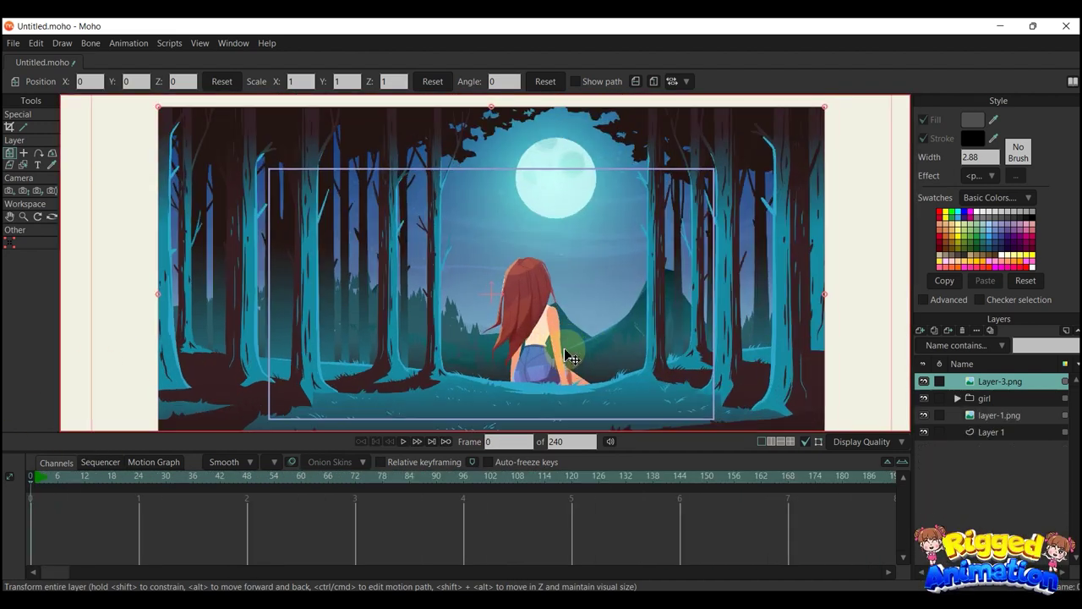
Zoom the camera out to a vertical field of view of 42.8235 degrees at frame 0 and play the scene
scroll(547, 369, down, 1)
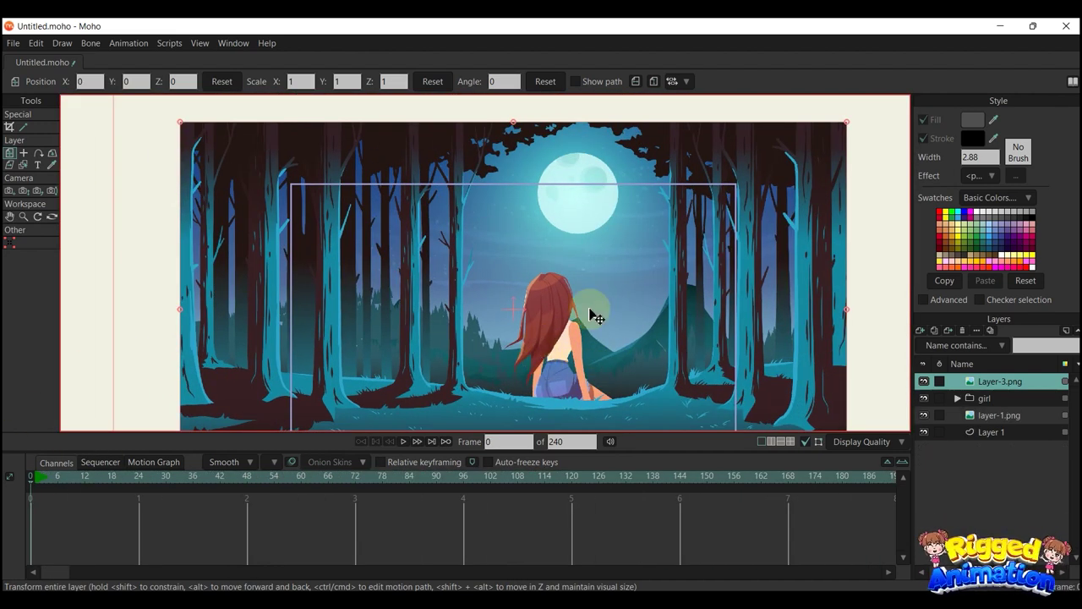
key(5)
drag(609, 329, 693, 351)
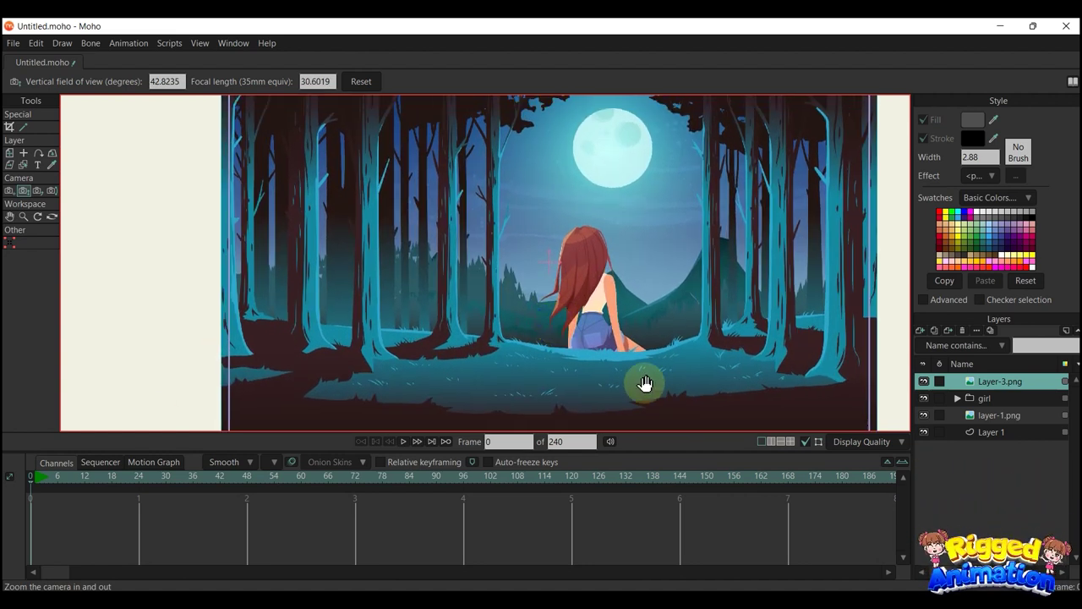
key(space)
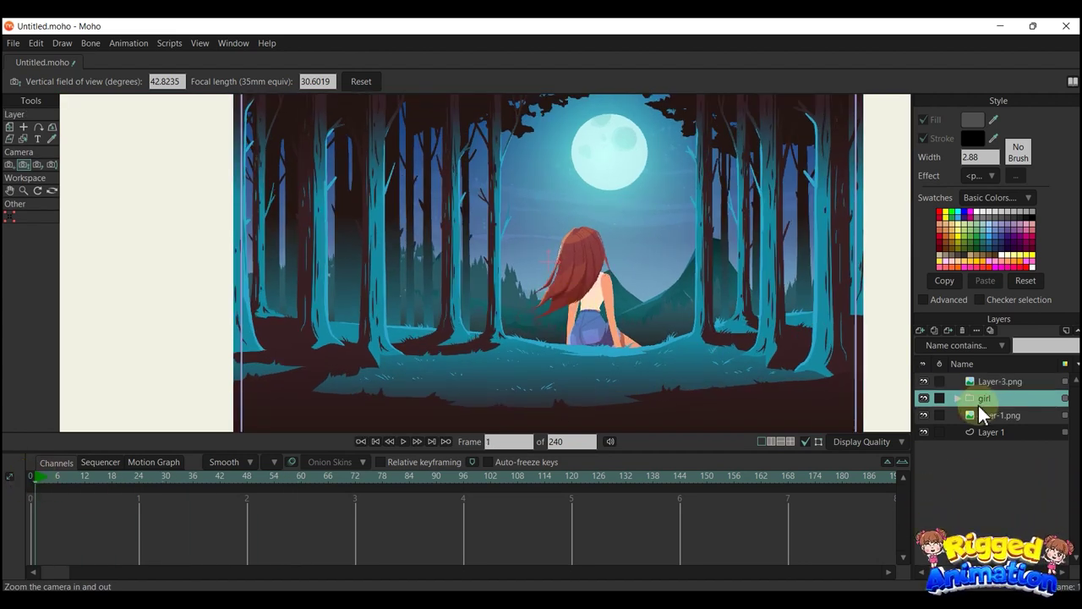
In the girl group's layer settings, turn on layer shading with an offset of 10 and a blur of 10
double_click(983, 399)
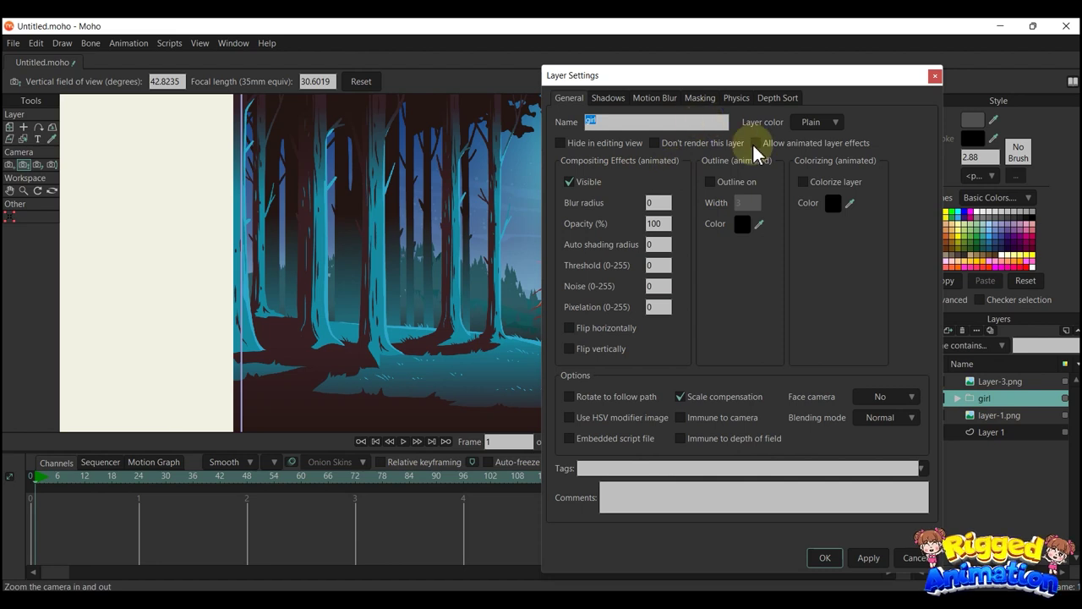
click(610, 99)
drag(655, 77, 728, 103)
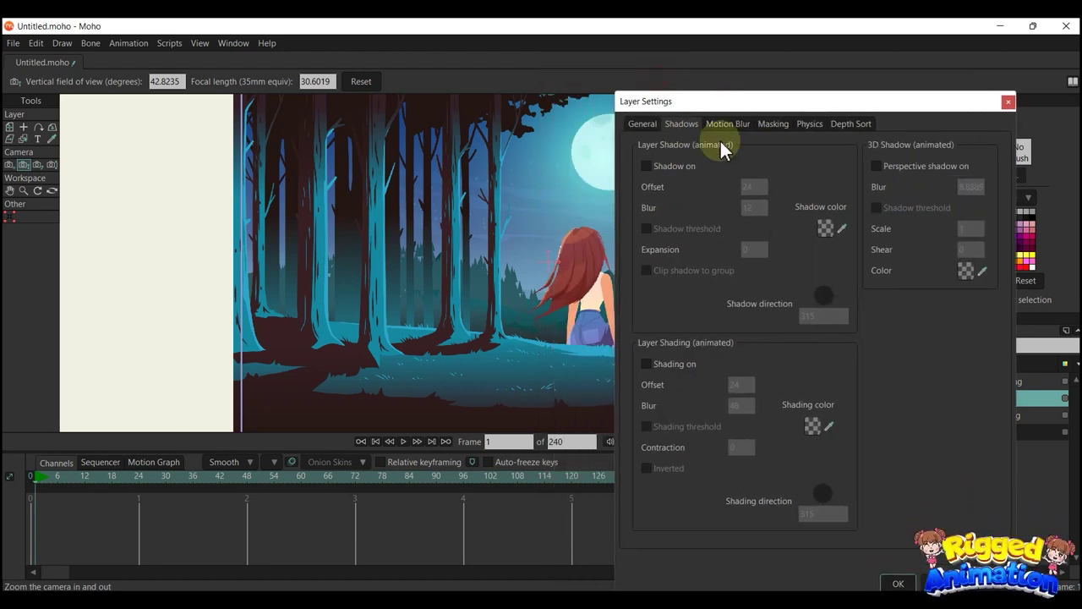
click(646, 363)
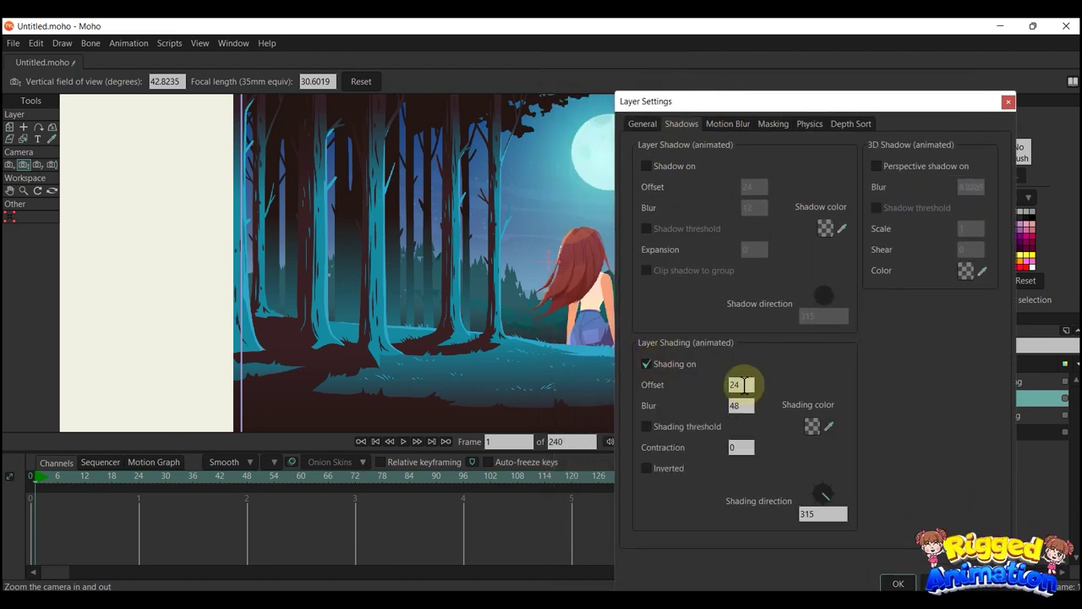
text(10)
click(745, 409)
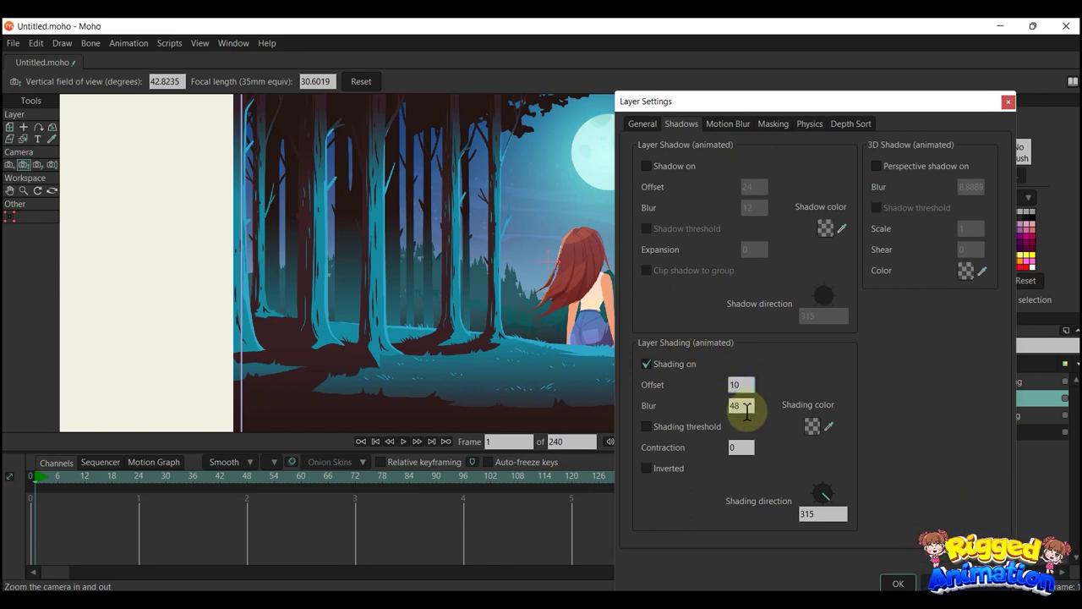
double_click(744, 408)
text(10)
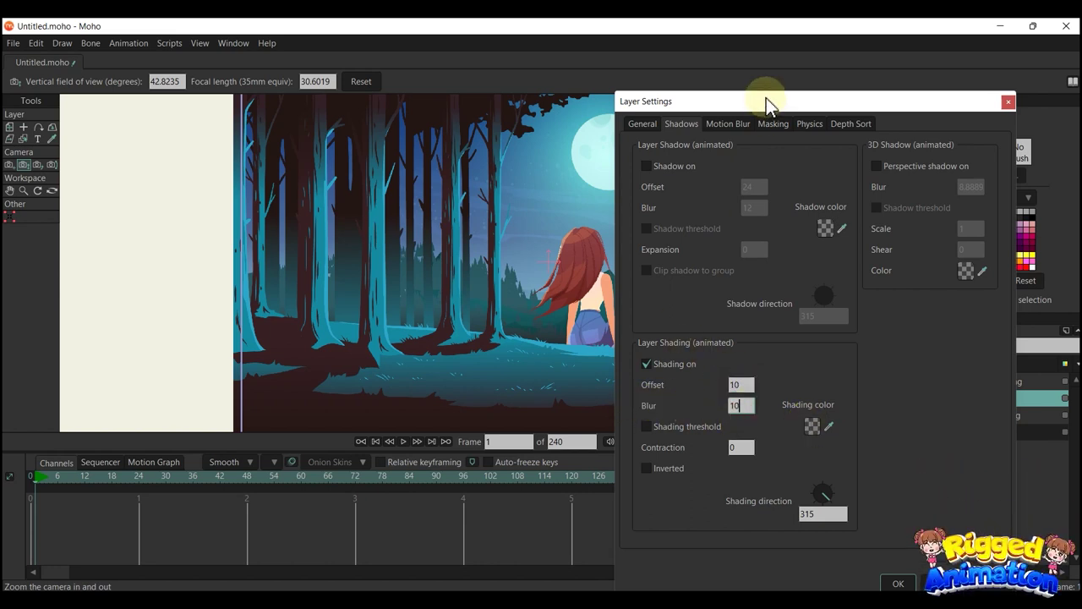
drag(766, 98, 828, 89)
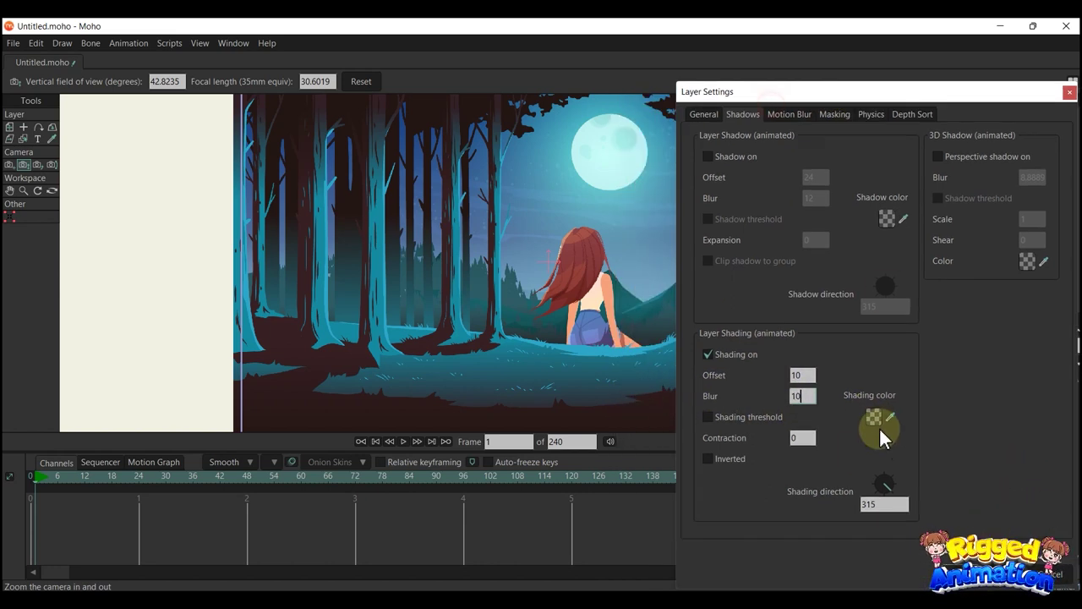
Sample the girl group's shading color C4FAF6 from the moon, make it more opaque, and set the shading direction to 71.57
click(891, 414)
click(598, 162)
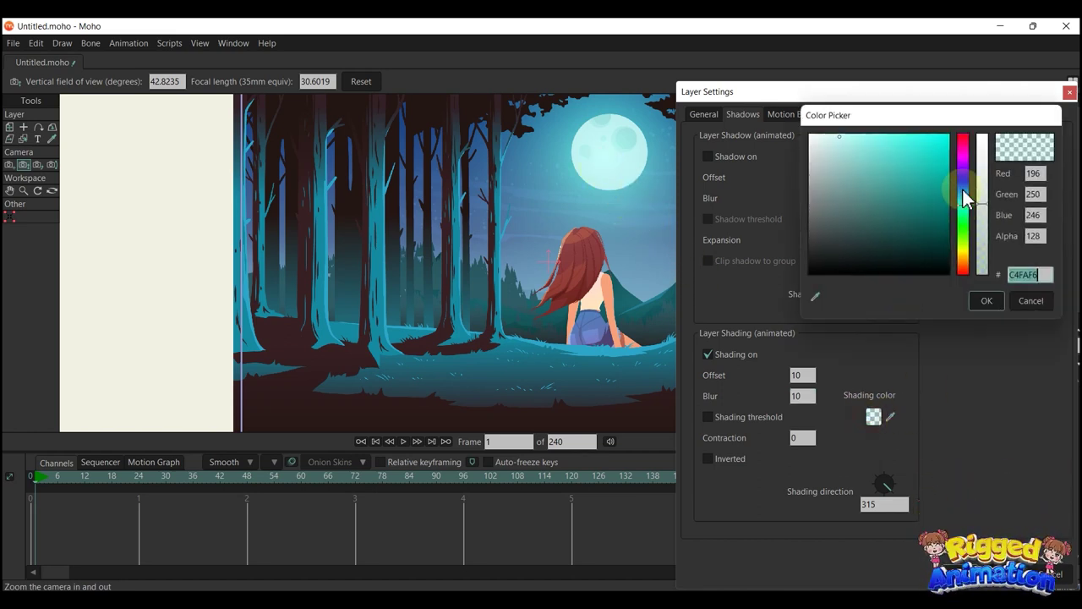
click(982, 159)
click(987, 300)
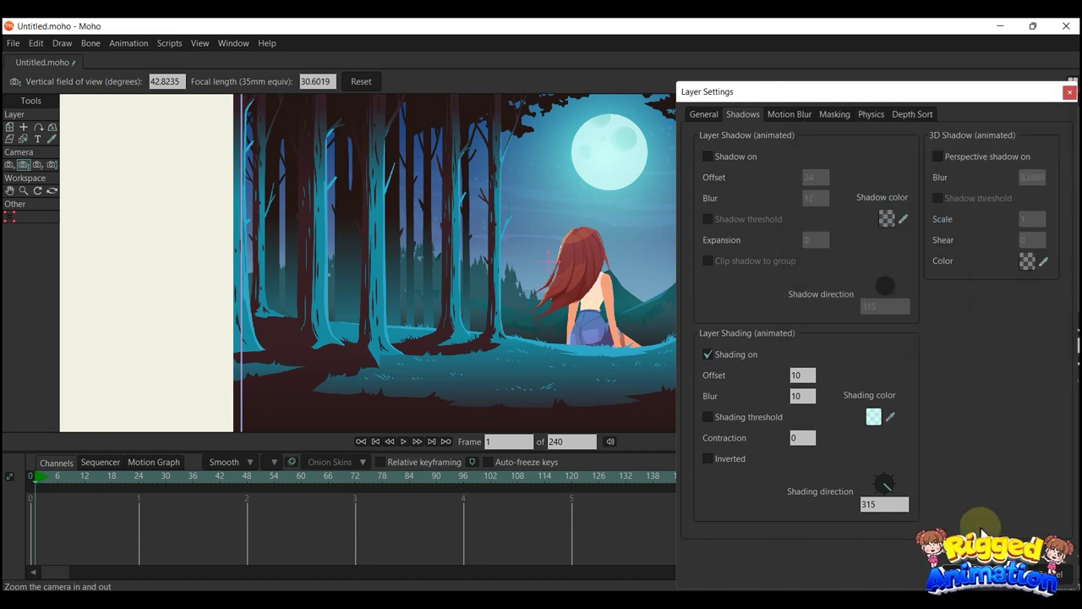
drag(888, 482, 892, 458)
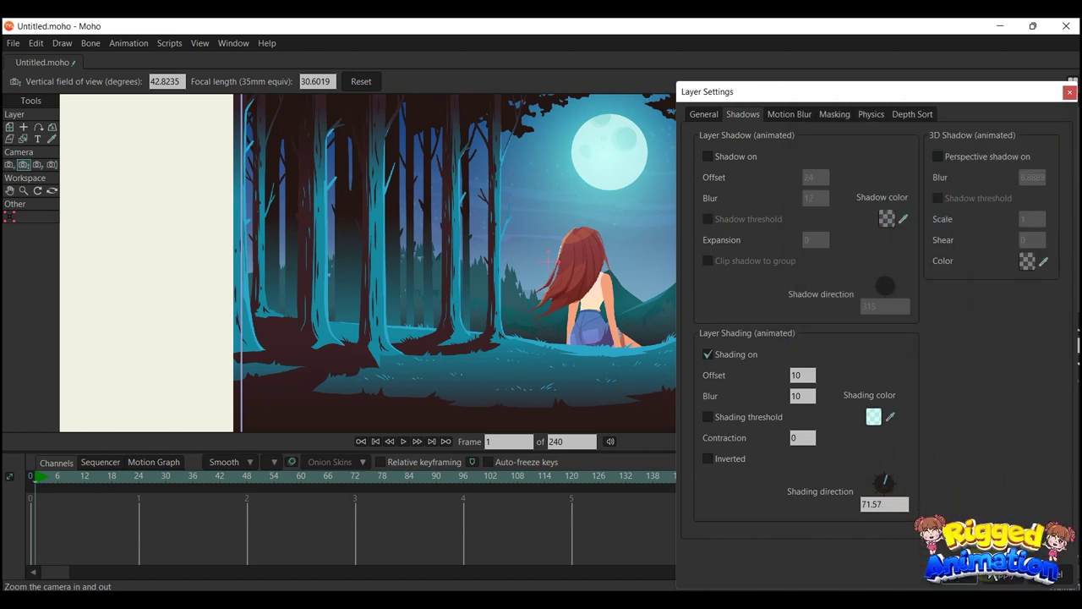
click(991, 575)
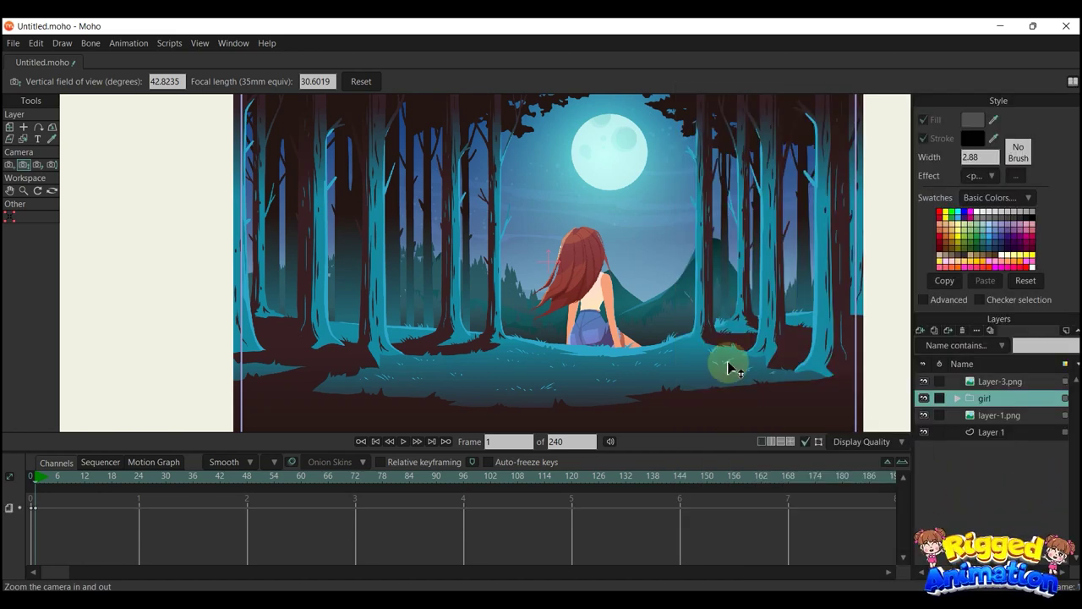
Render frame 1 and inspect the soft shading along the girl's outline up close
scroll(703, 352, down, 3)
key(ctrl+r)
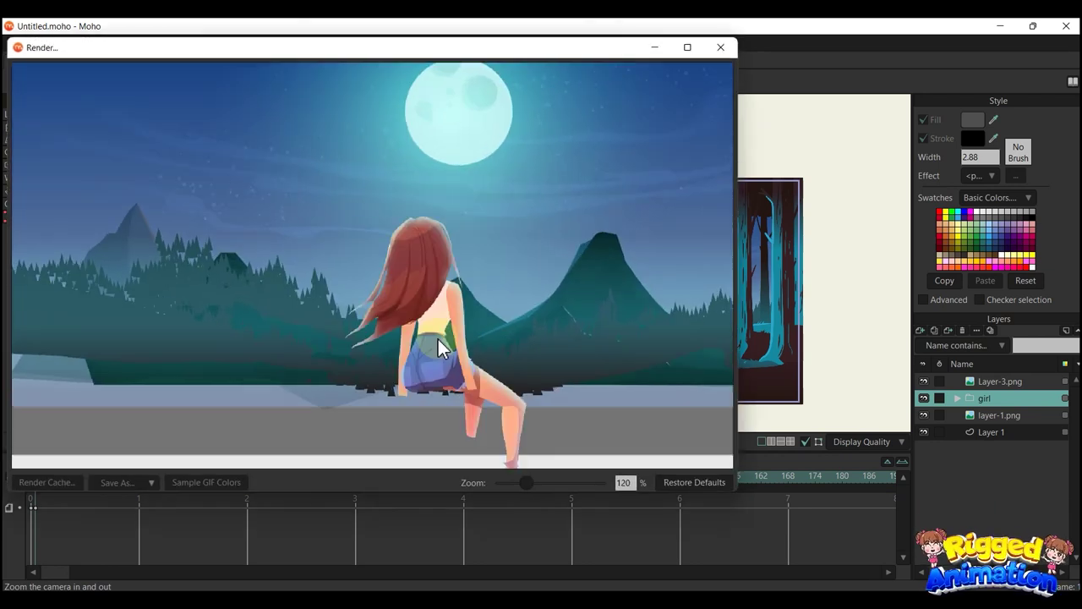
scroll(434, 274, up, 2)
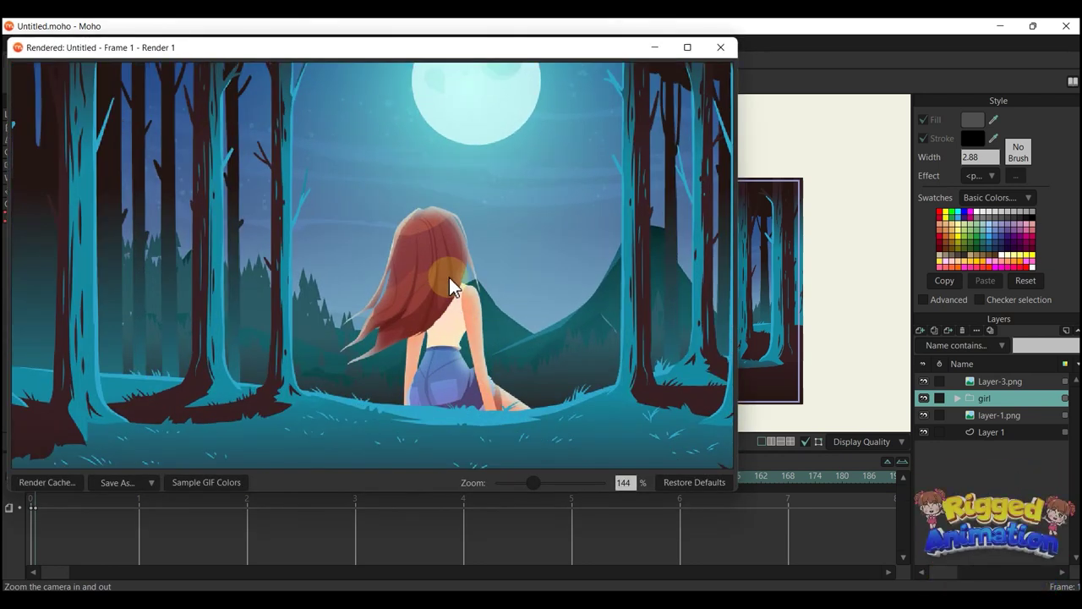
scroll(461, 247, up, 2)
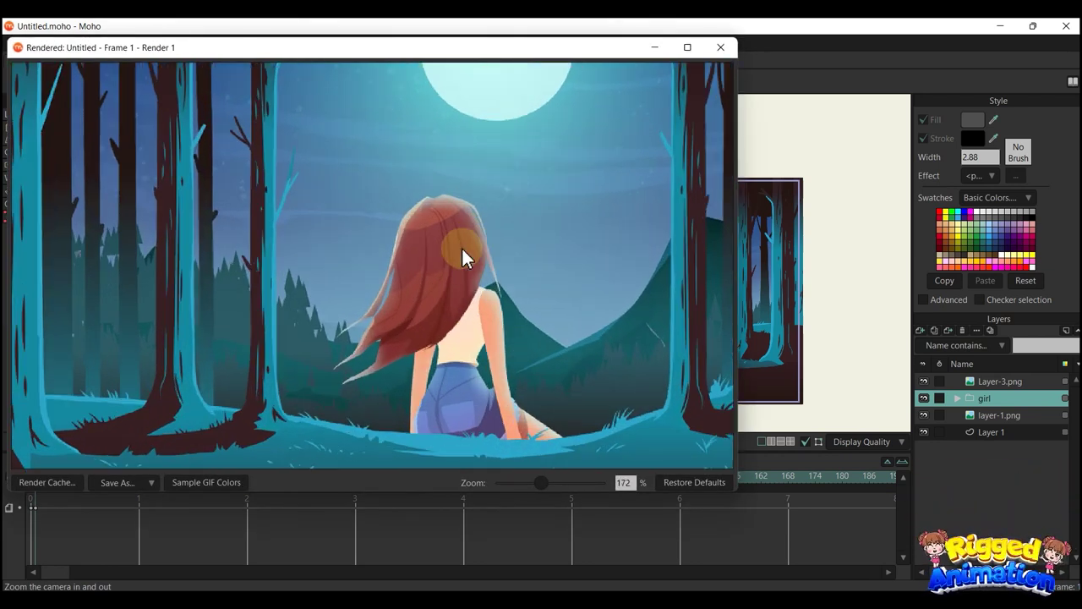
scroll(461, 247, down, 3)
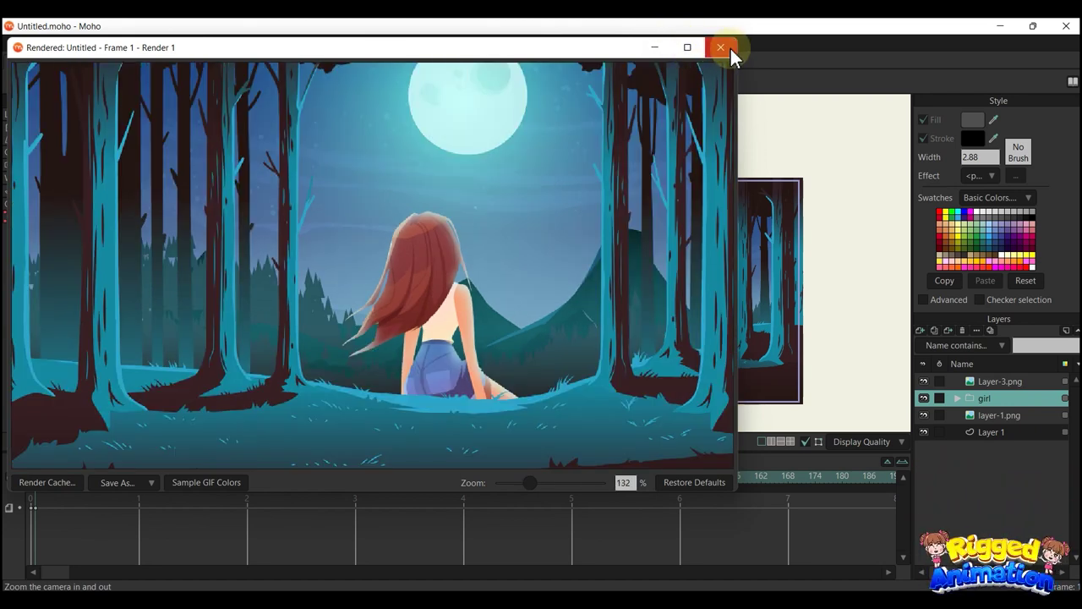
click(730, 46)
Set the girl group's shading color alpha to 255 and its layer shading blur to 0
double_click(992, 398)
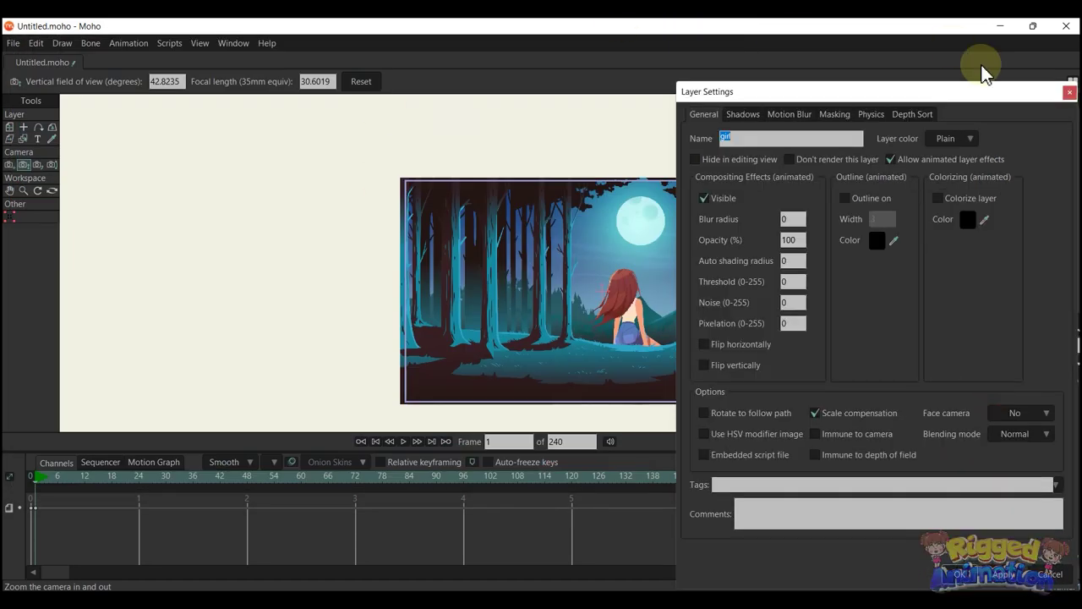
click(832, 116)
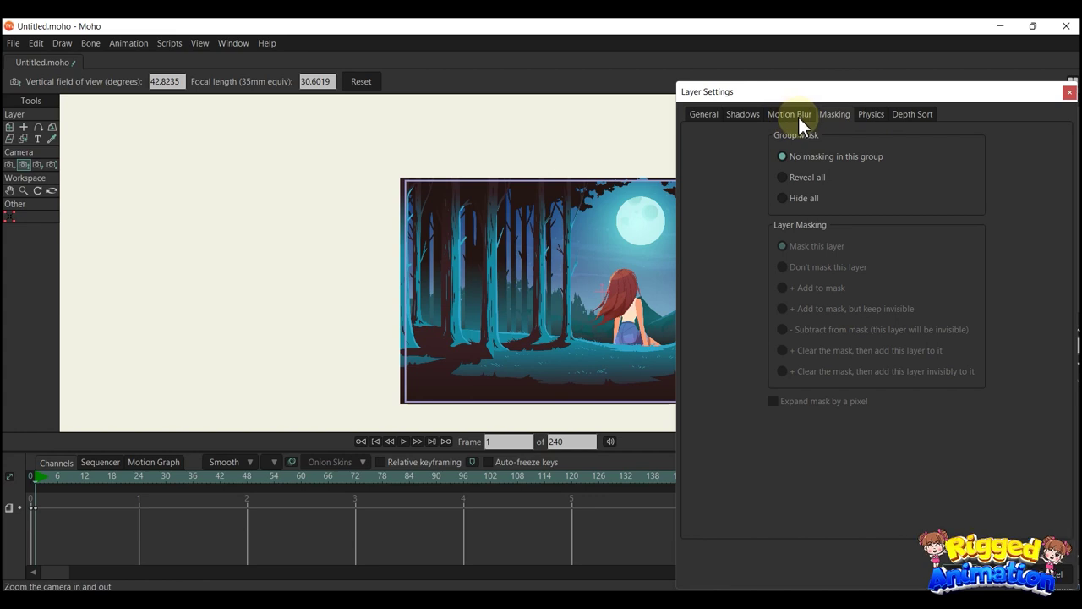
click(798, 115)
click(745, 114)
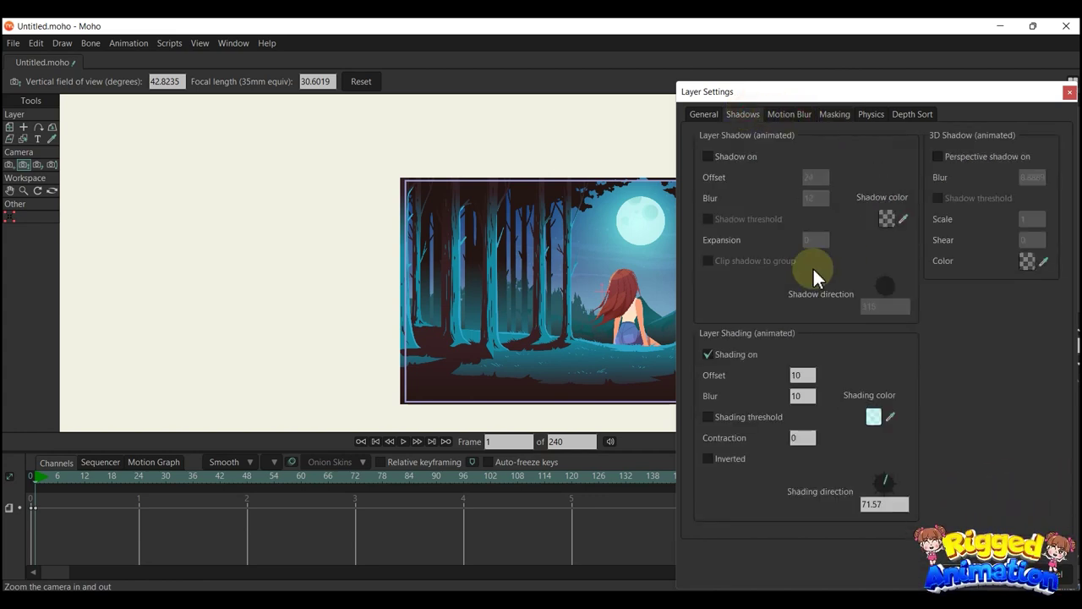
click(874, 415)
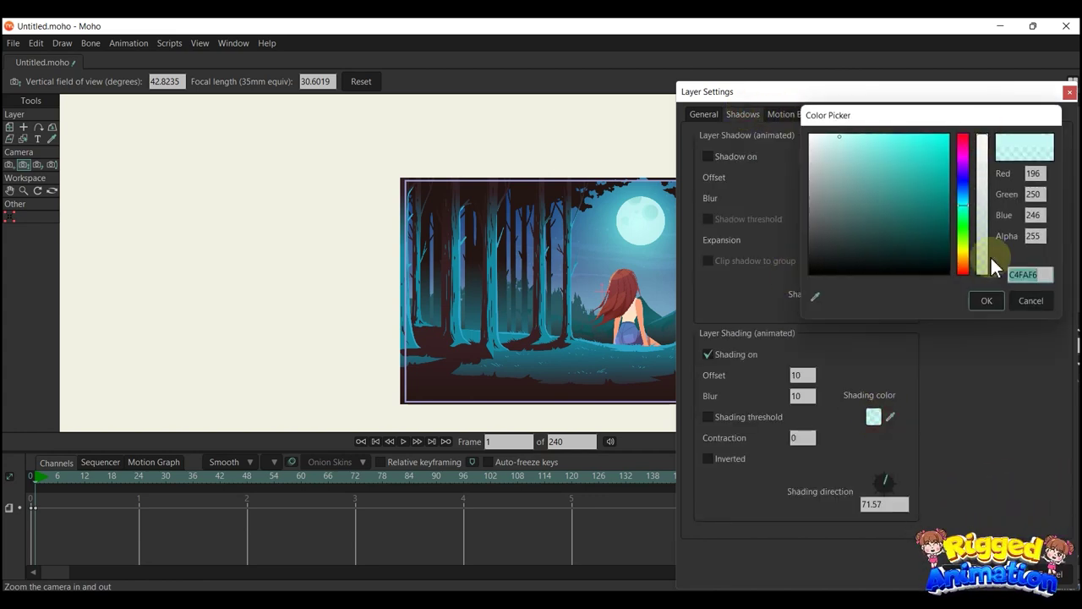
click(986, 301)
double_click(800, 396)
text(0)
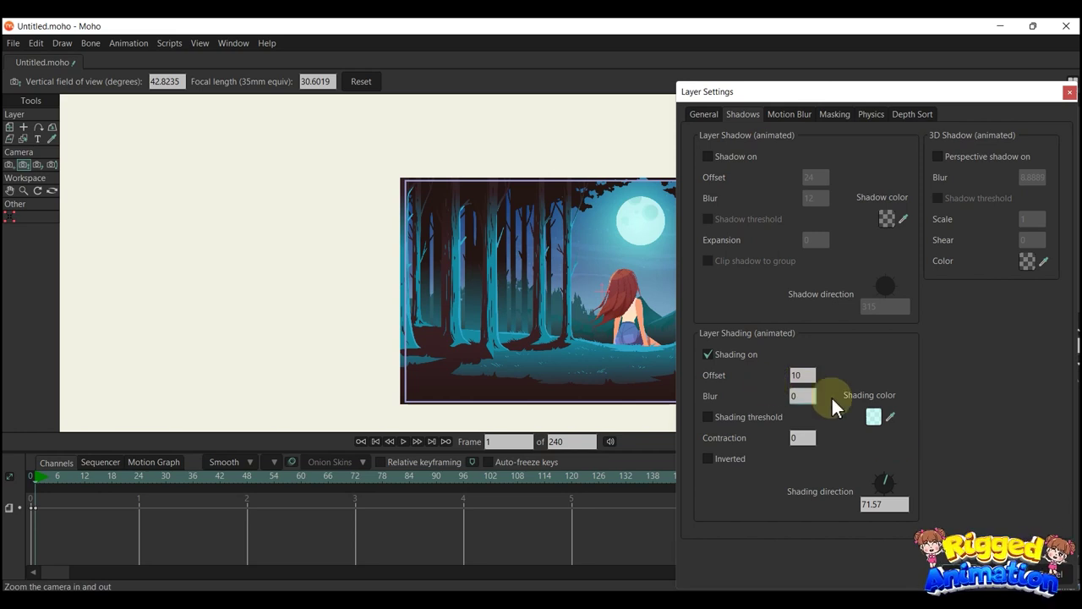
click(1002, 576)
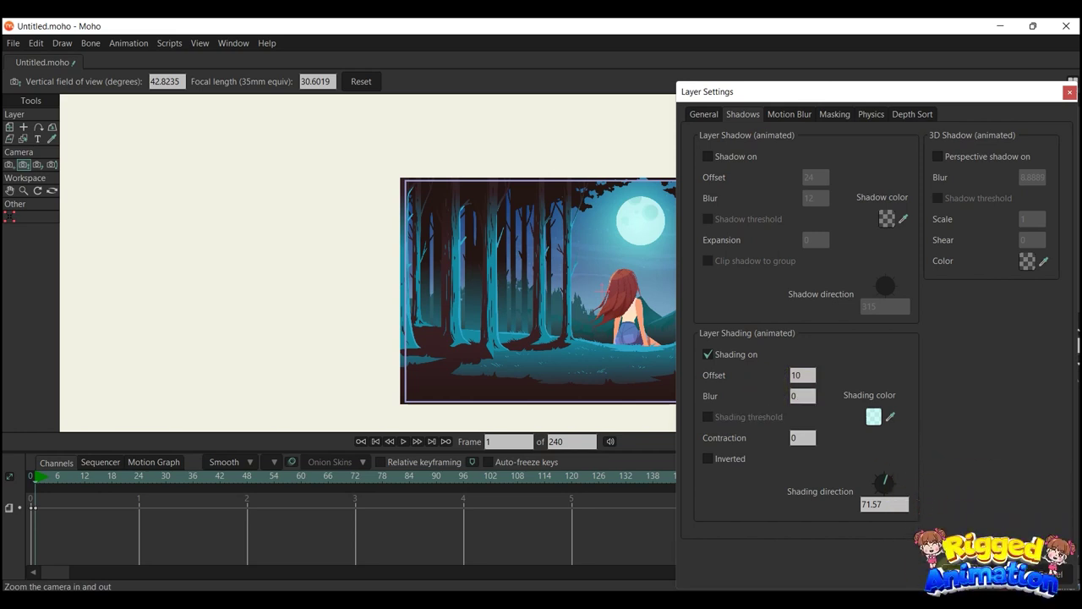
Render the frame again to check the girl's unblurred edge shading
key(ctrl+r)
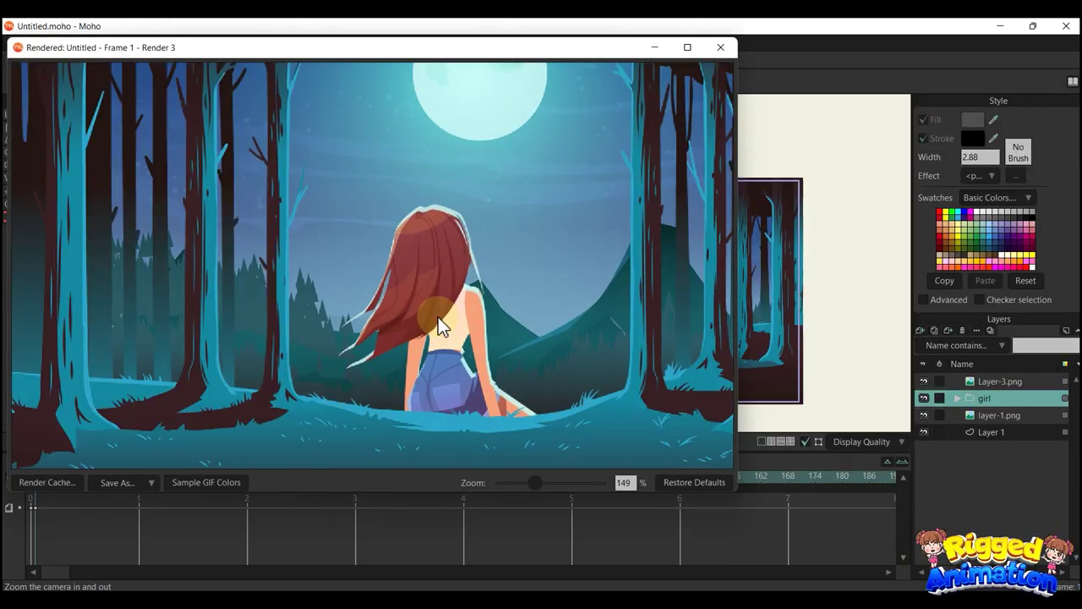
scroll(437, 317, down, 3)
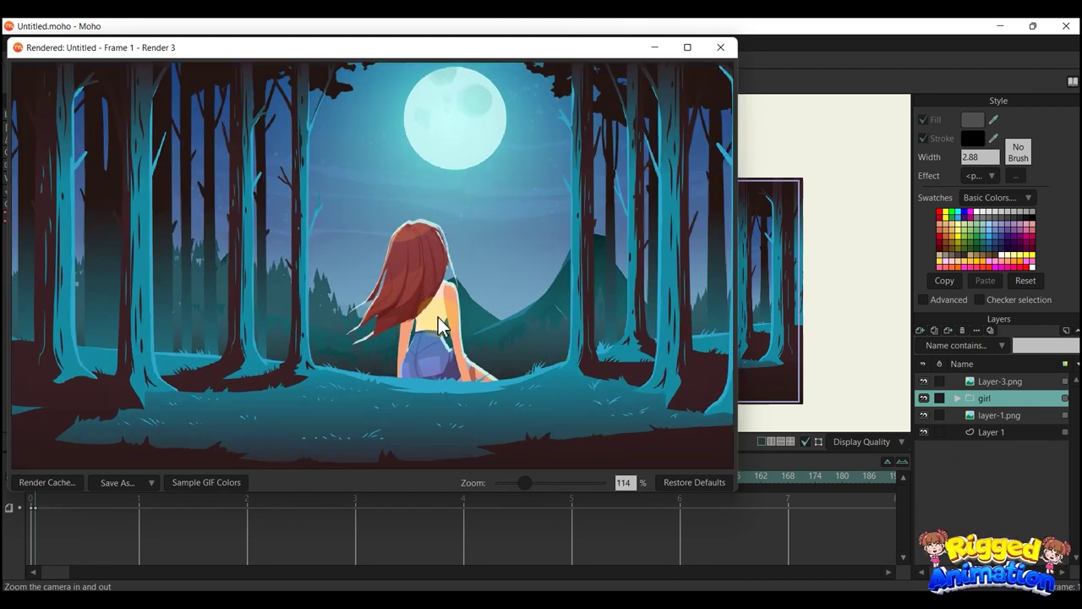
click(720, 47)
Colorize the girl group with dark brown 241614 sampled from the dark treetops, and preview the frame in a render
double_click(986, 397)
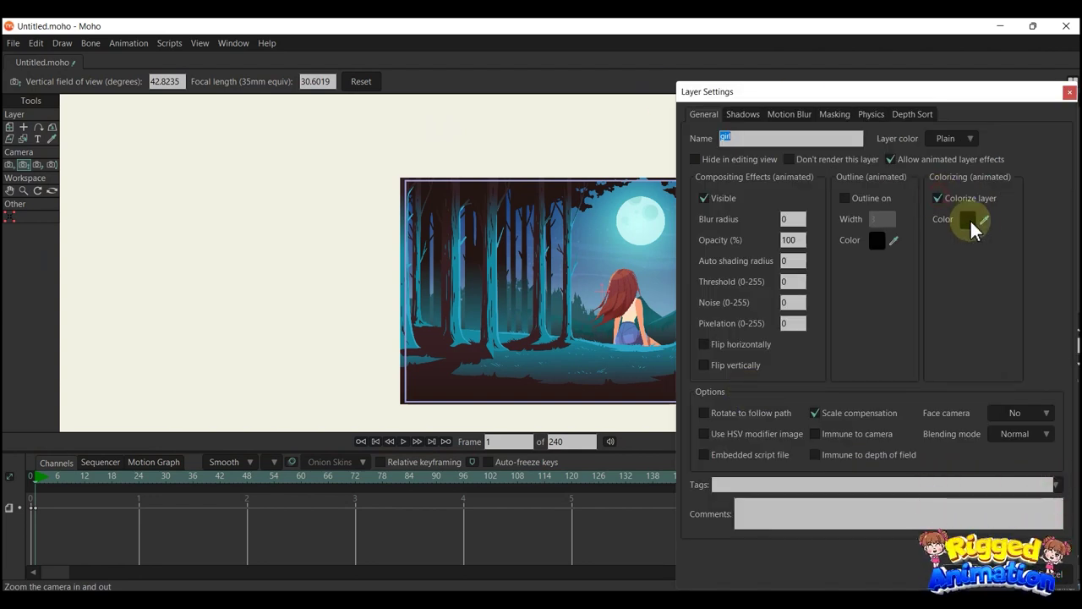
drag(983, 219, 558, 184)
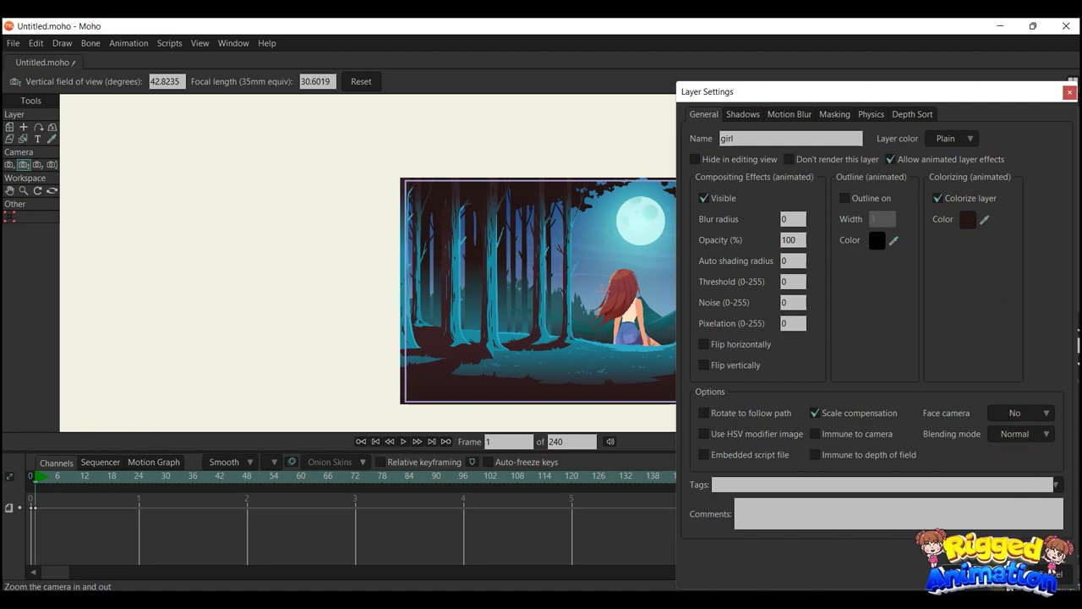
click(996, 575)
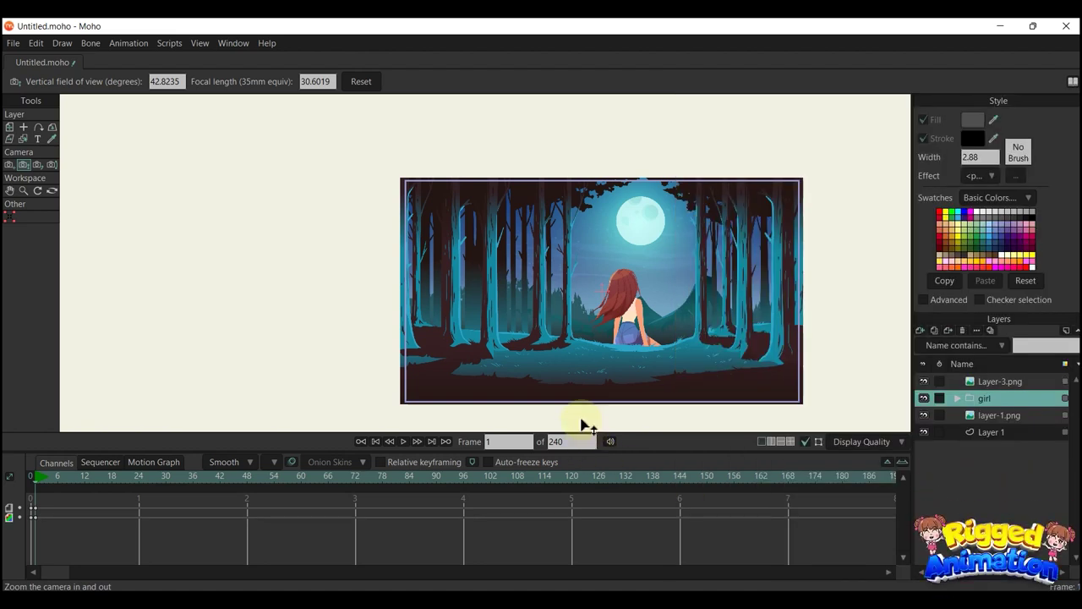
key(ctrl+r)
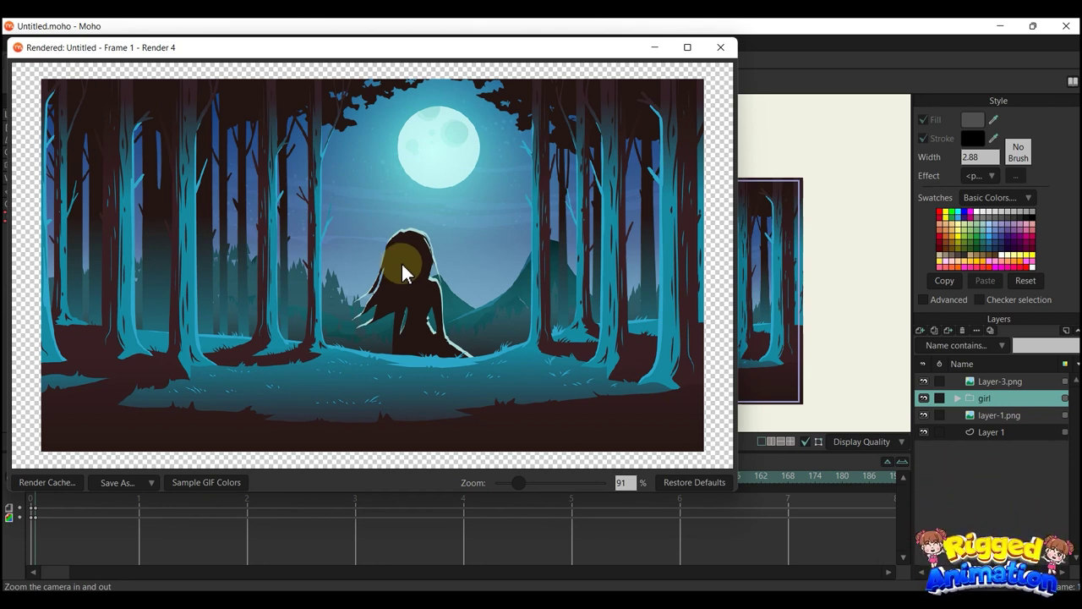
click(721, 49)
Lower the alpha of the girl group's colorizing color to 168
double_click(983, 397)
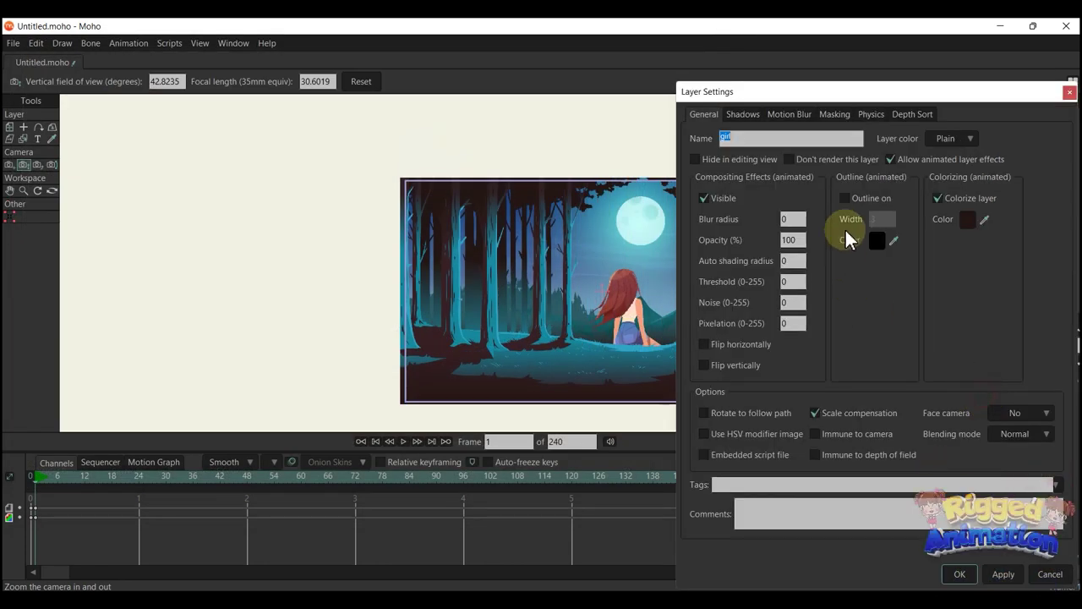
click(967, 220)
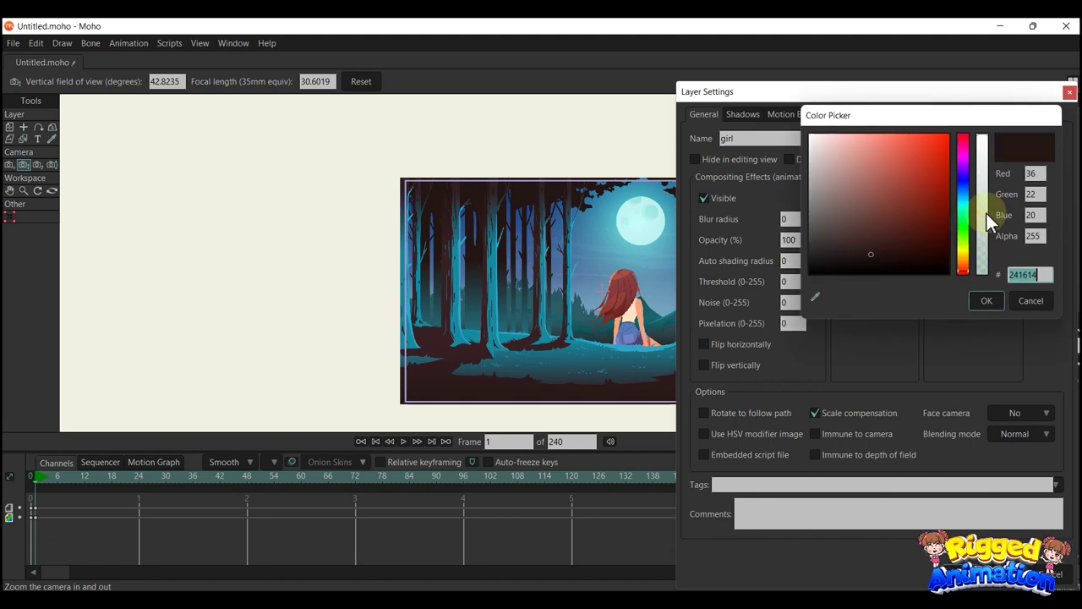
click(987, 301)
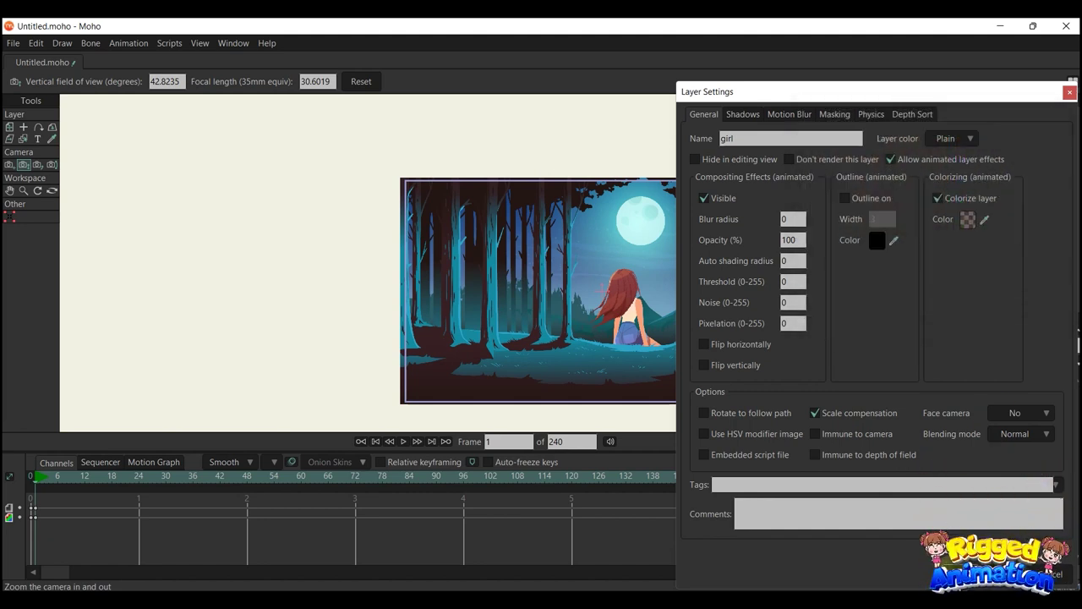
click(998, 574)
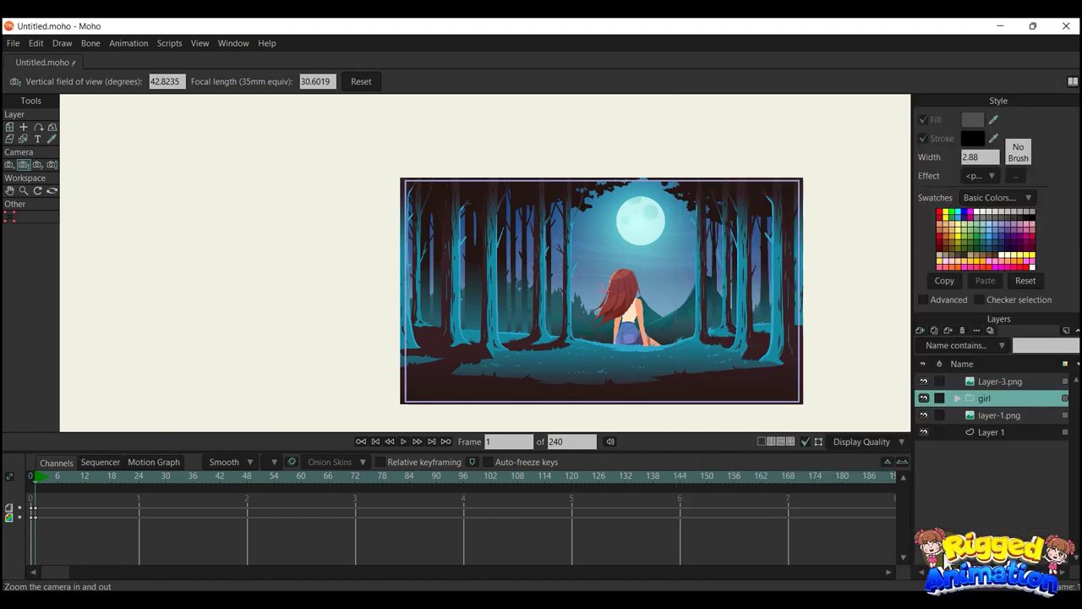
Duplicate the girl group and turn off layer colorizing on the original girl group
click(947, 330)
key(Return)
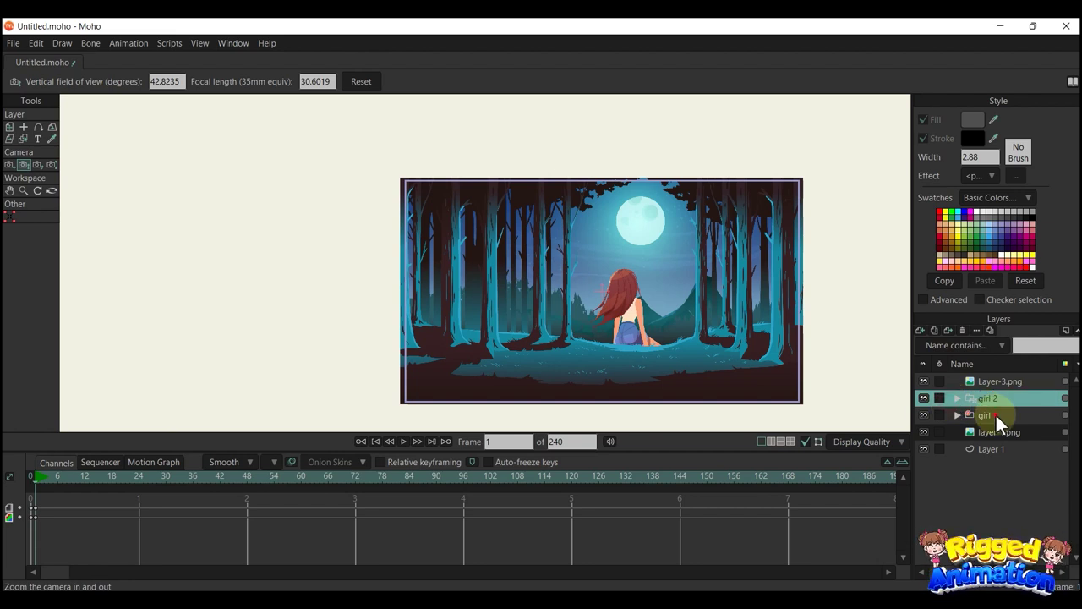
double_click(995, 414)
click(995, 412)
click(936, 196)
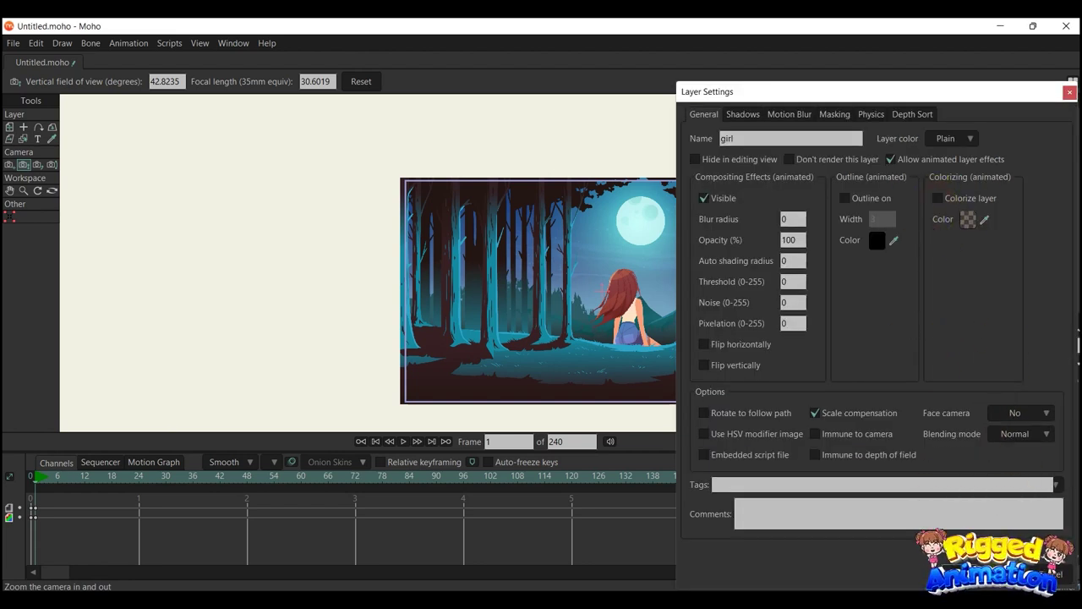
click(966, 575)
Turn on layer colorizing for the girl 2 group and make its dark brown 241614 color slightly more opaque
click(991, 404)
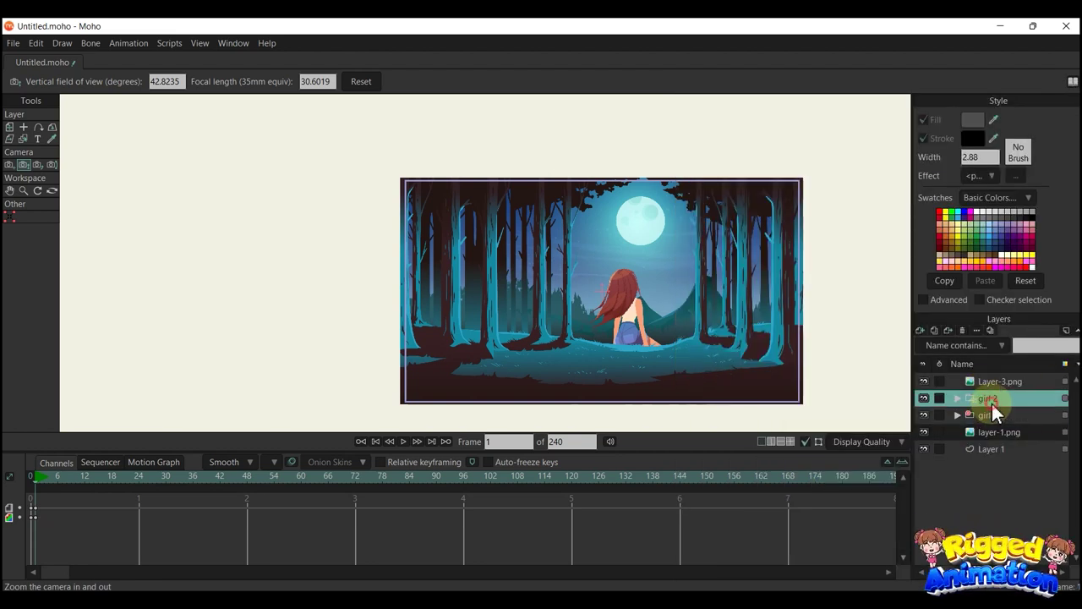
double_click(991, 403)
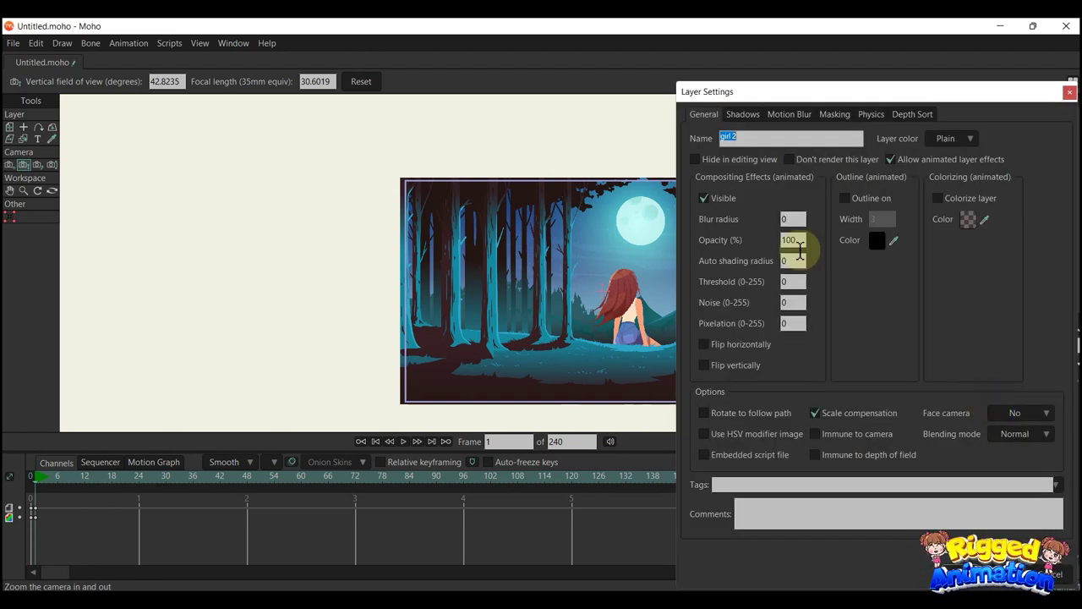
click(969, 221)
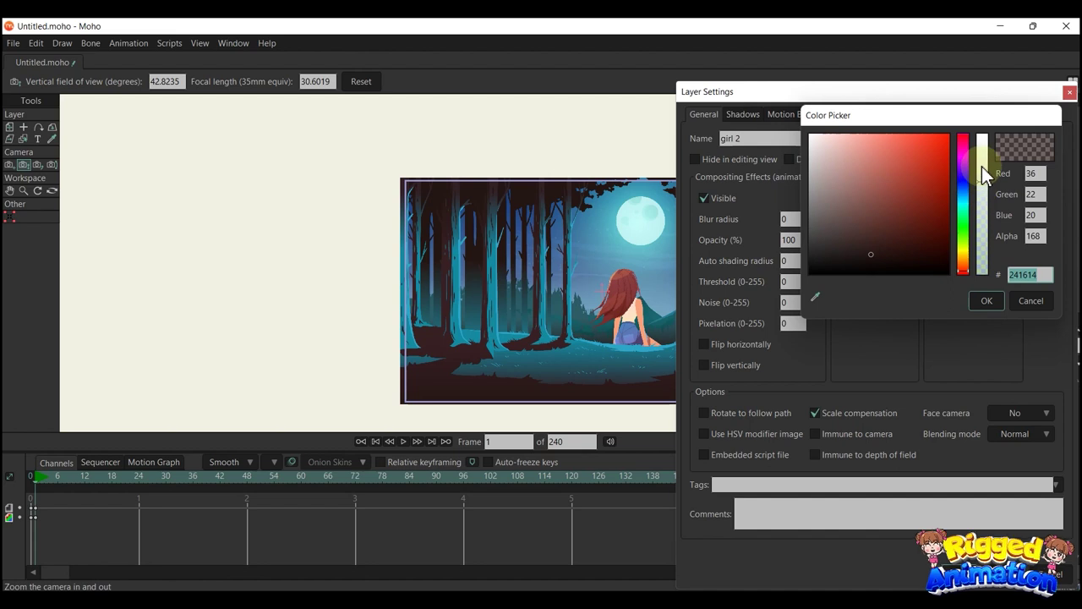
click(986, 301)
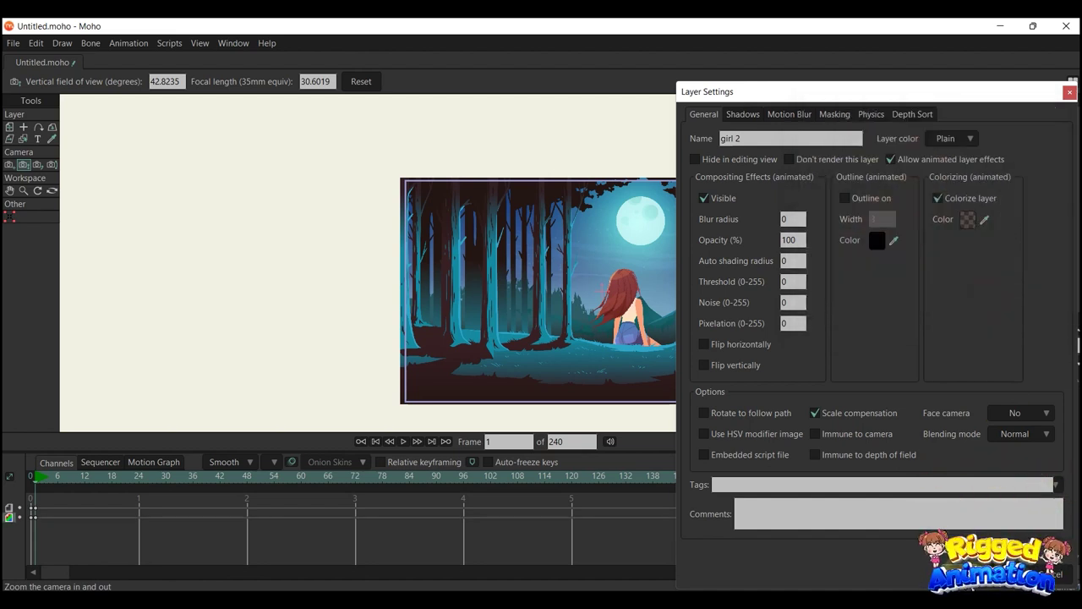
click(970, 579)
Render the frame to examine the darkened girl against the moonlit forest
key(ctrl+r)
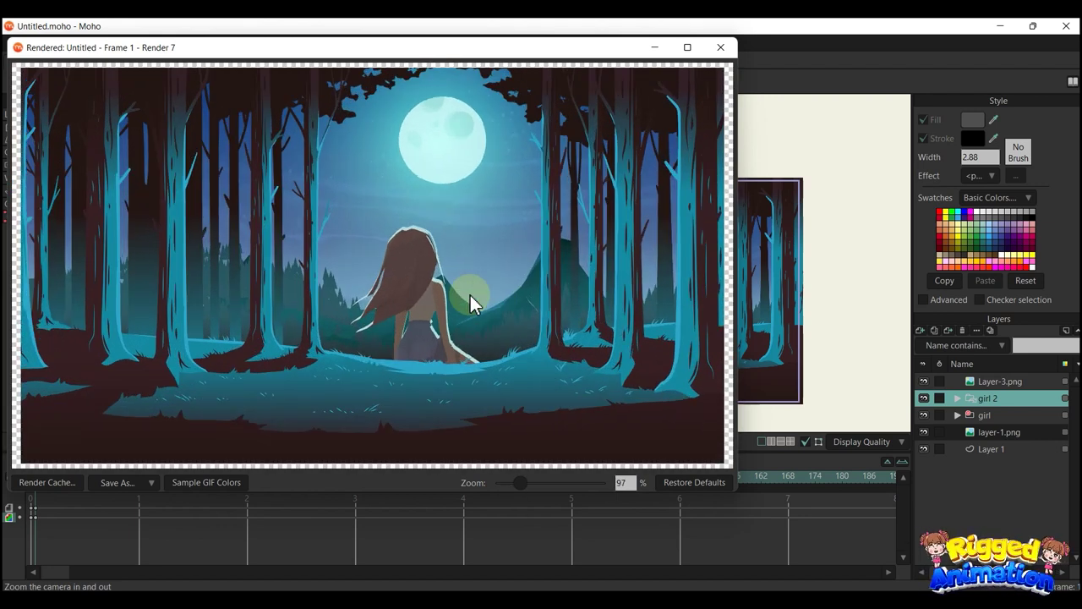
scroll(470, 295, up, 3)
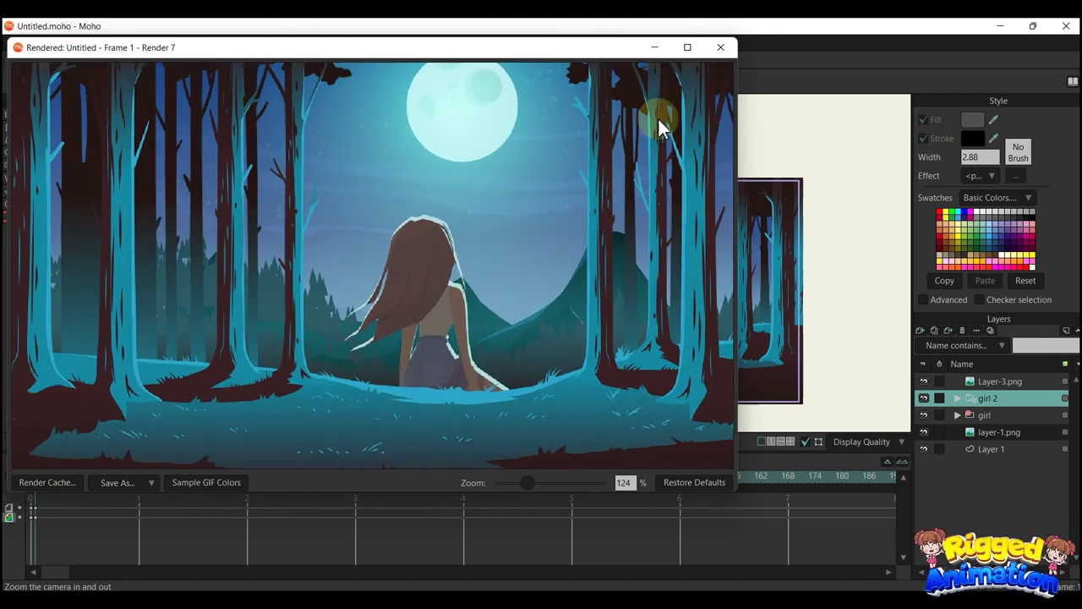
click(721, 49)
Duplicate the original girl group again and move the copy, girl 3, beneath the girl group in the layer order
click(980, 415)
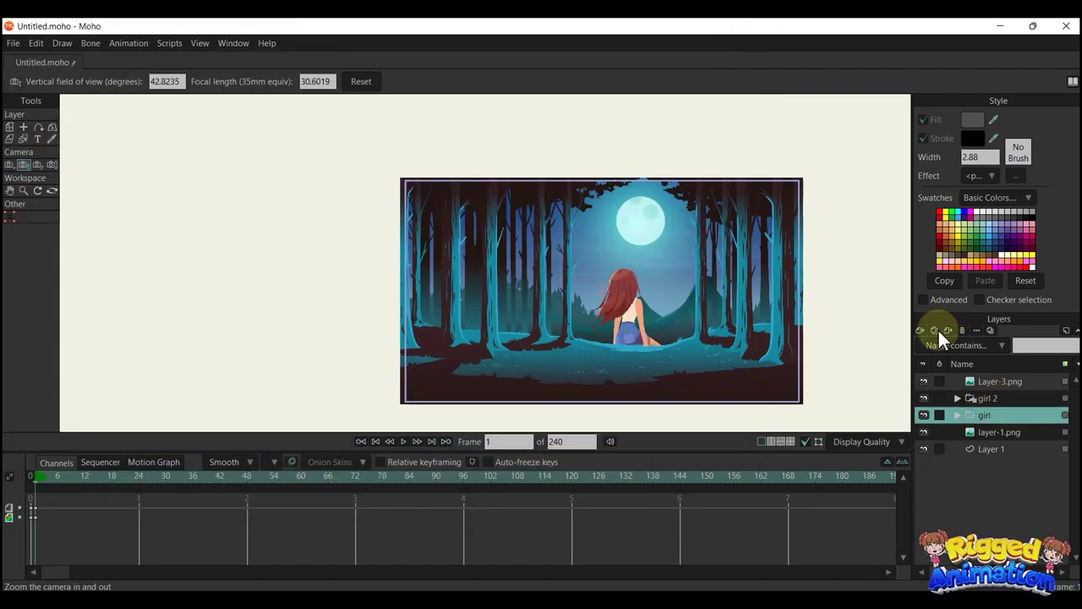
click(948, 330)
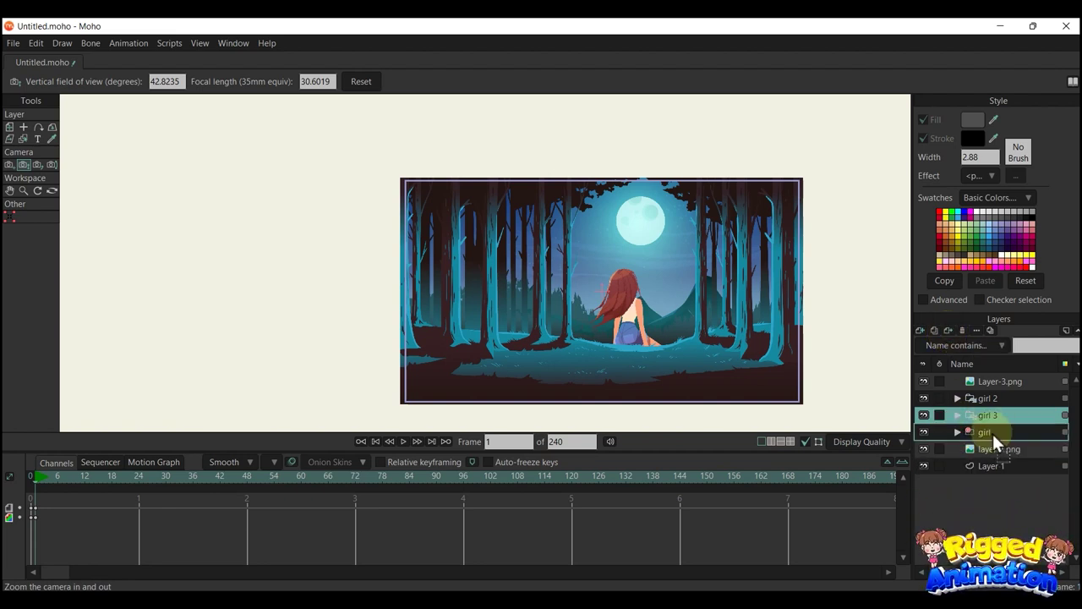
drag(994, 433, 994, 442)
scroll(672, 319, up, 3)
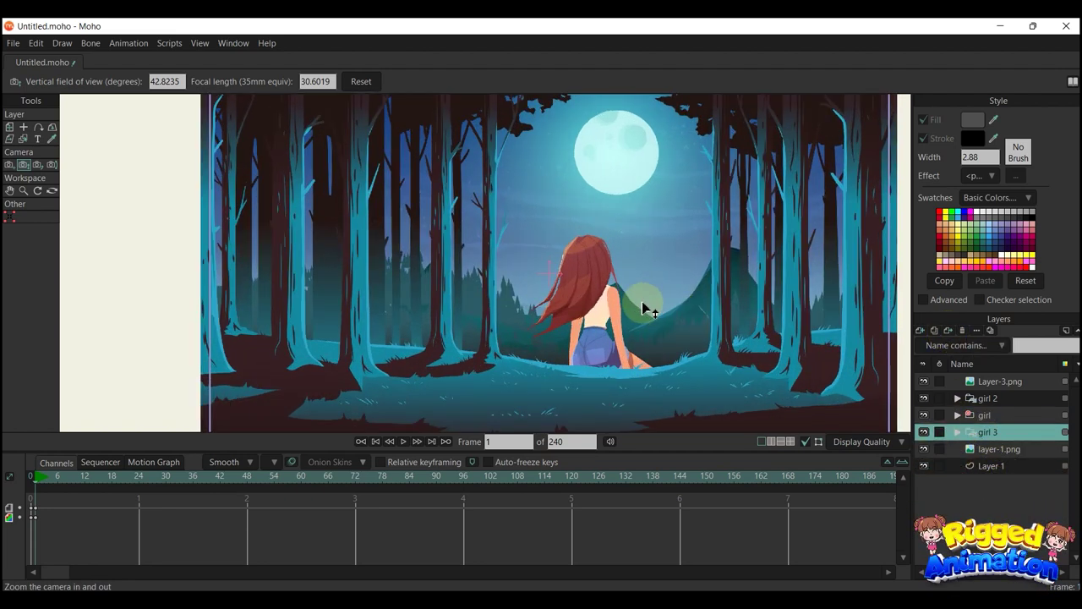
Move the girl 3 group to the front of the layer order, above Layer-3.png
scroll(642, 306, up, 1)
click(23, 125)
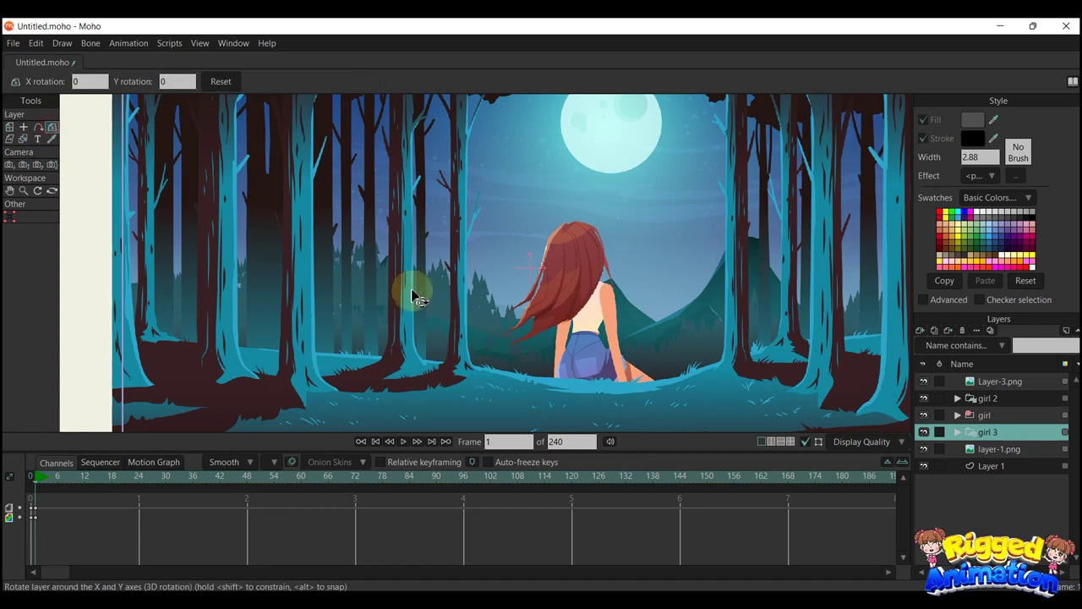
drag(997, 432, 1002, 377)
scroll(626, 304, down, 4)
scroll(615, 317, up, 2)
key(m)
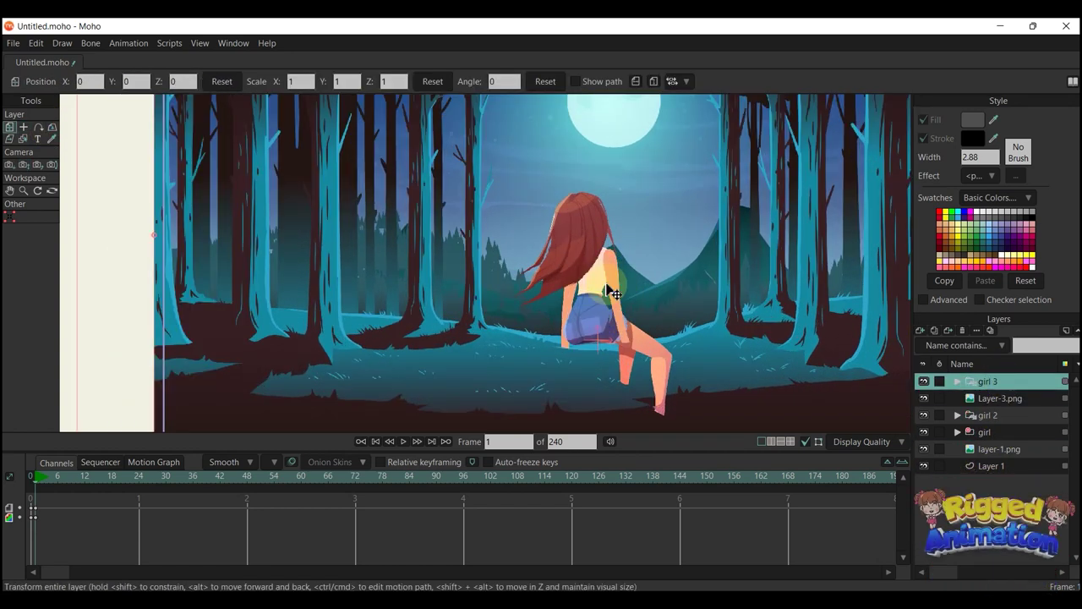
Rotate girl 3 around its X and Y axes to lie on the grass as a shadow, flip it horizontally, and preview the animation
click(52, 126)
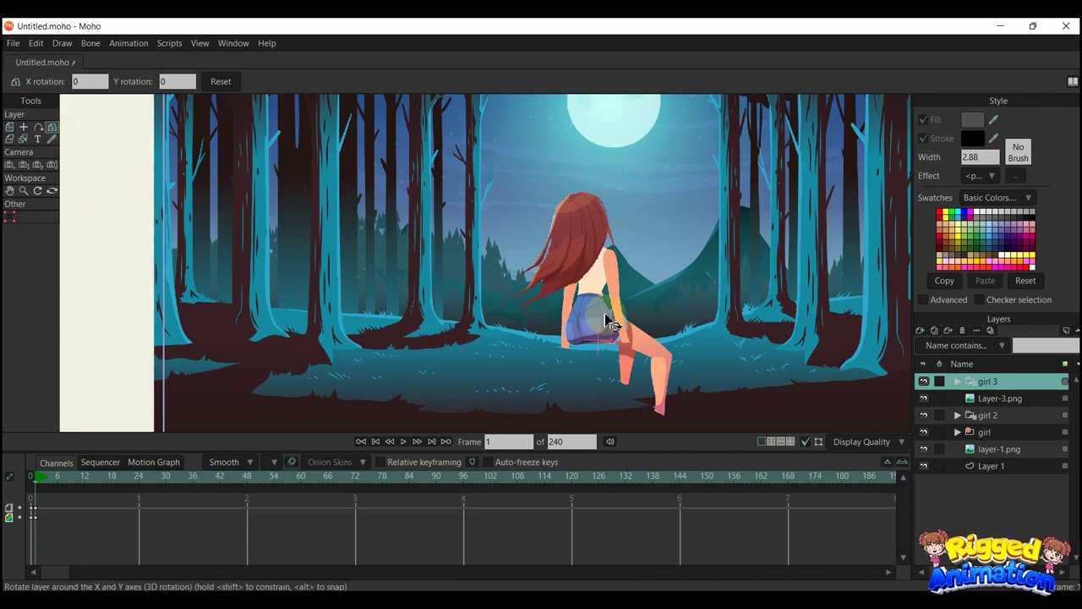
drag(602, 321, 721, 247)
key(m)
click(634, 83)
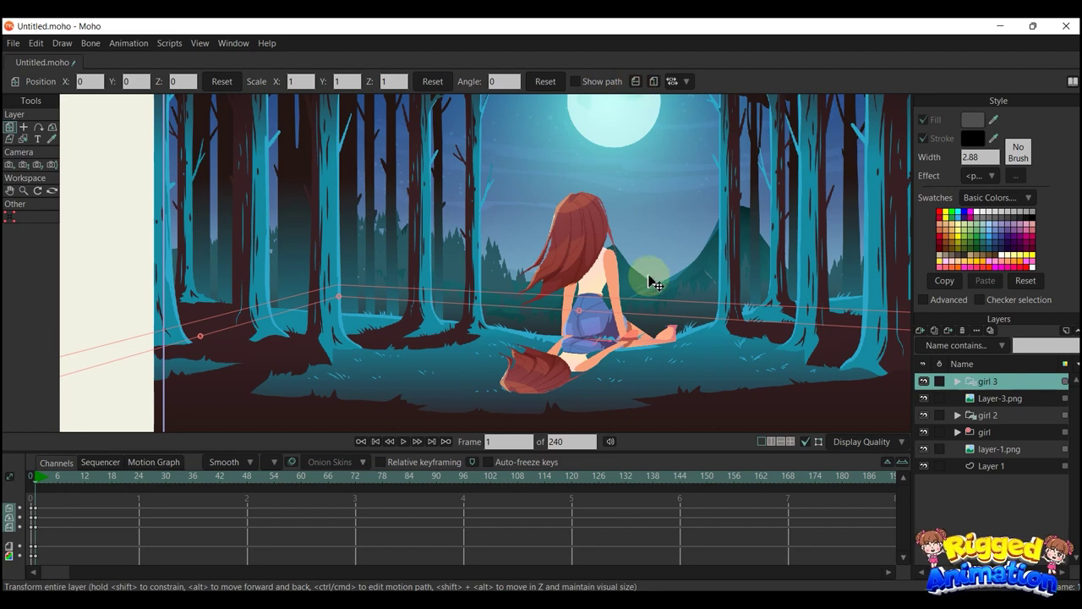
scroll(623, 364, down, 1)
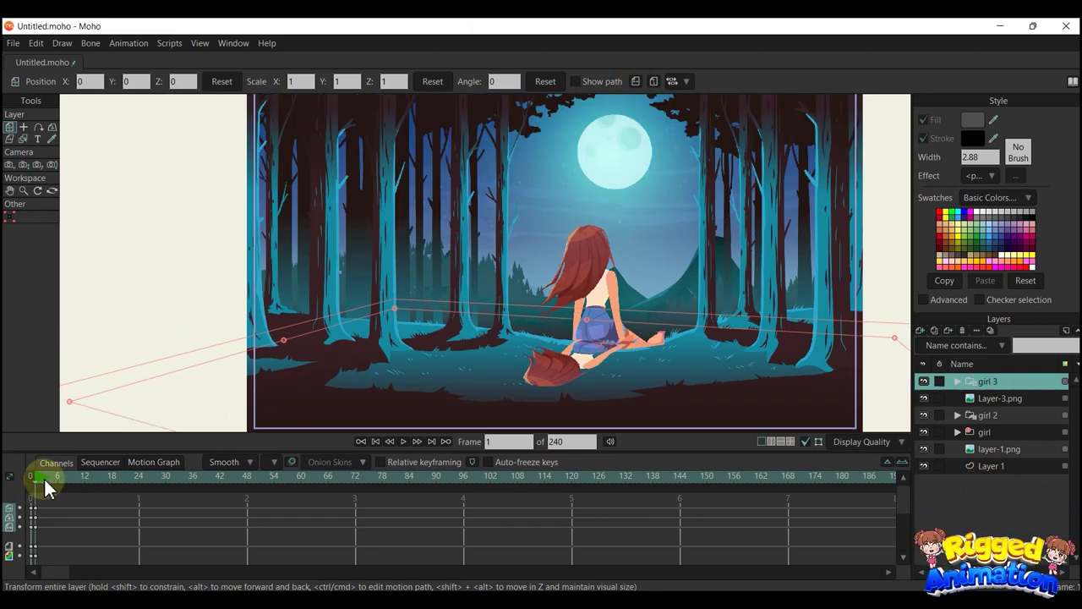
key(space)
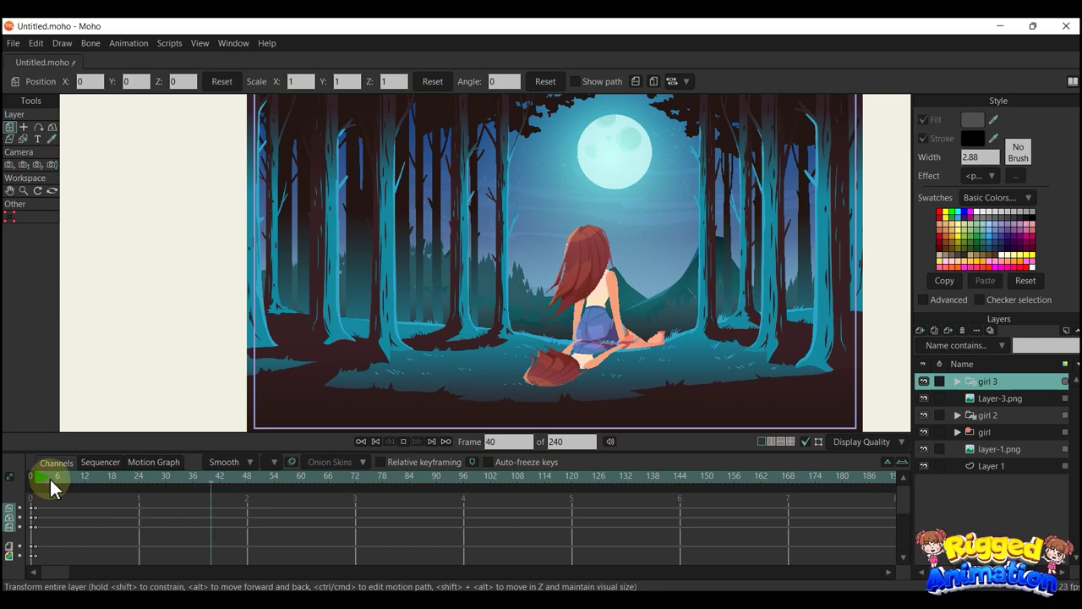
Return to frame 0 and create a vector layer above girl 3 for drawing points
click(39, 477)
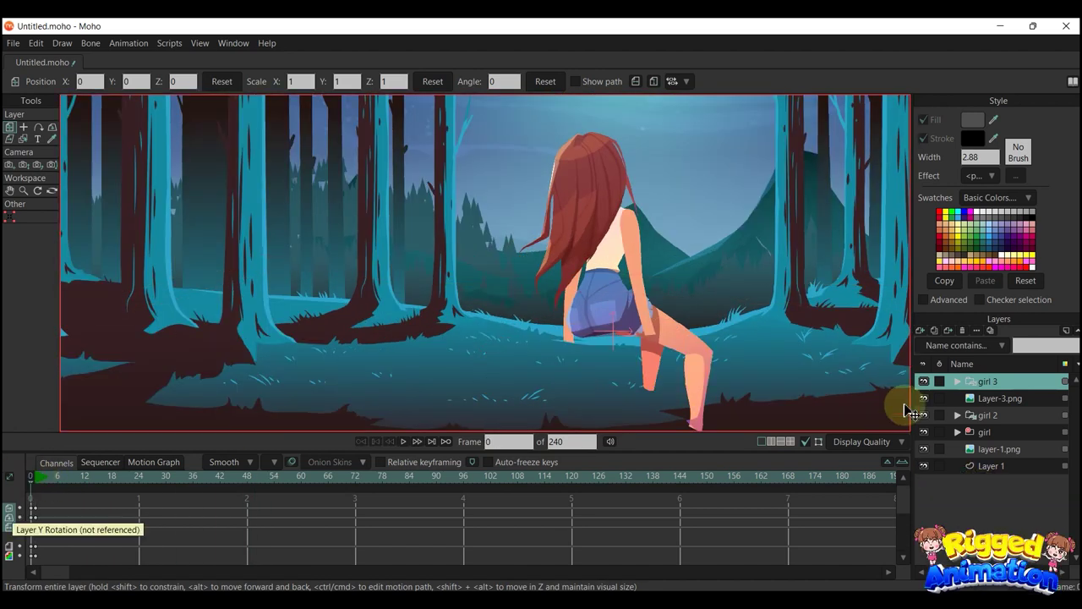
click(921, 331)
click(951, 344)
double_click(993, 383)
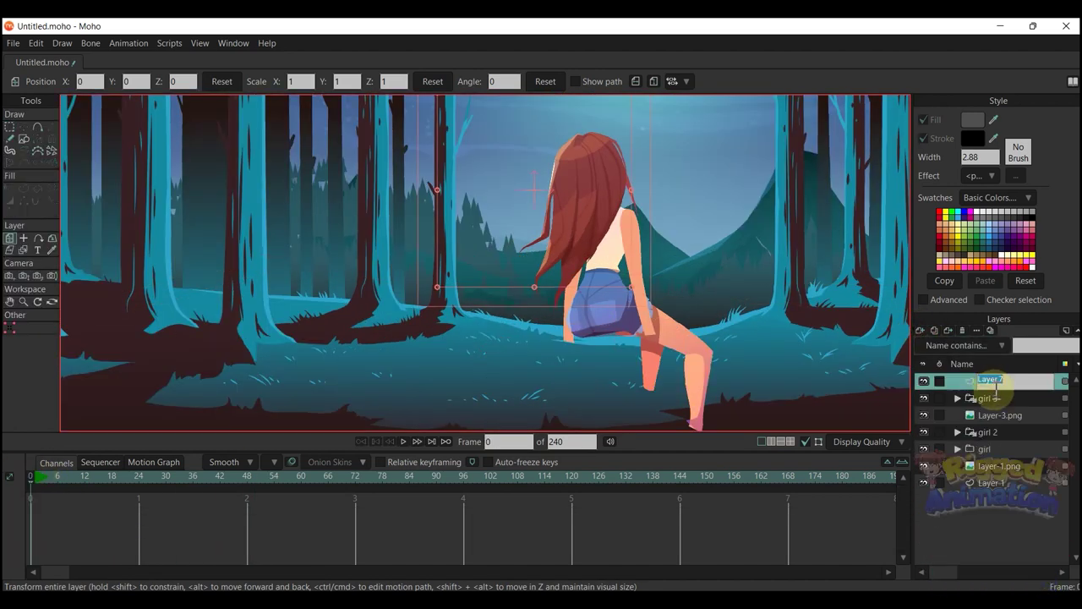
click(37, 126)
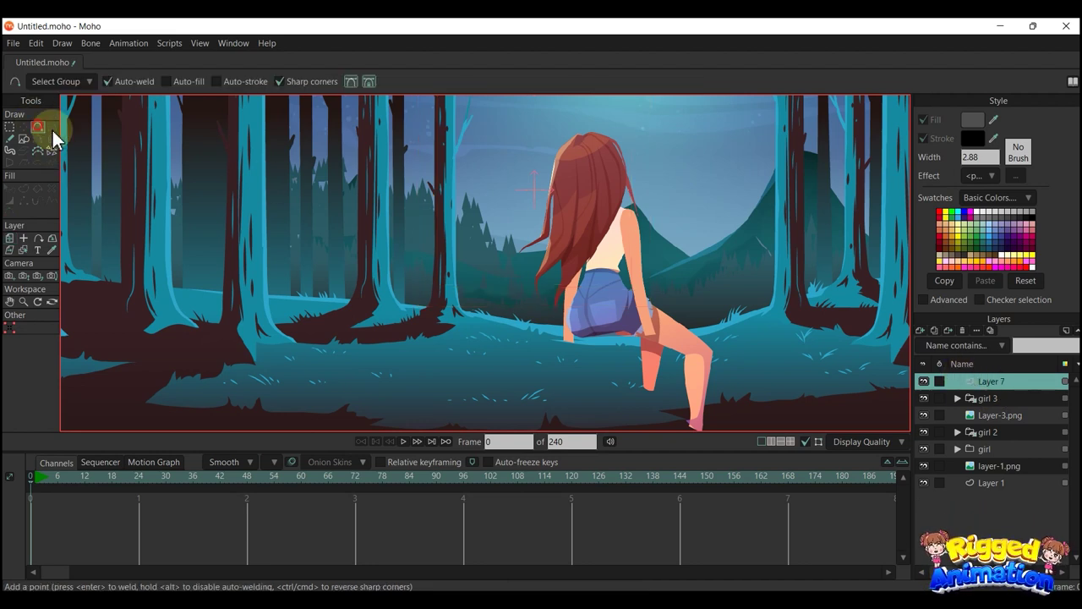
Hide girl 3 and trace the grass edge along the base of the seated girl with points on Layer 7
scroll(657, 346, up, 5)
scroll(449, 284, up, 1)
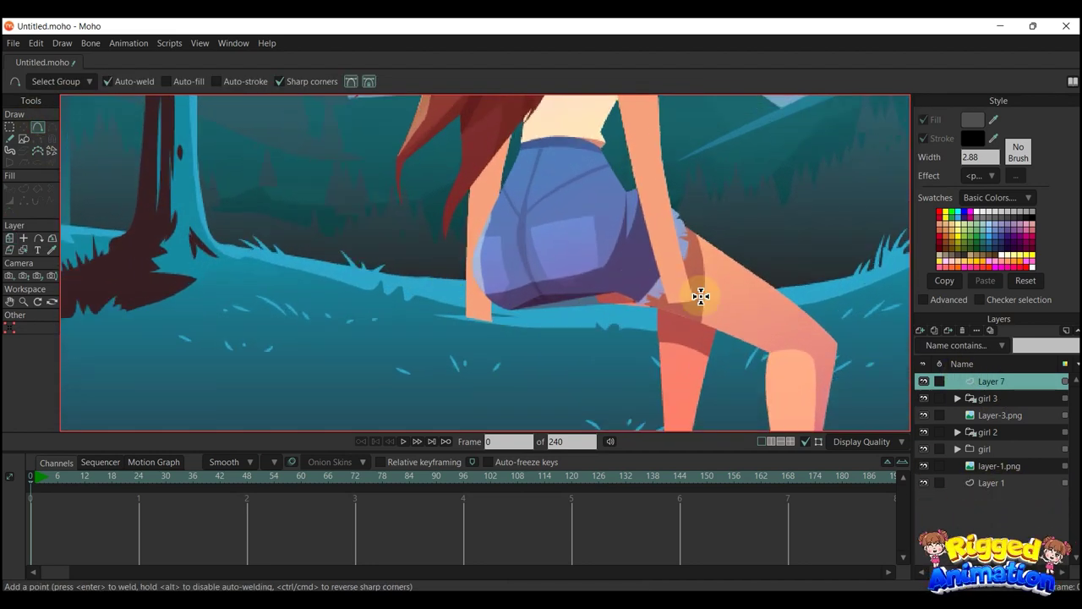
click(924, 397)
scroll(312, 260, up, 2)
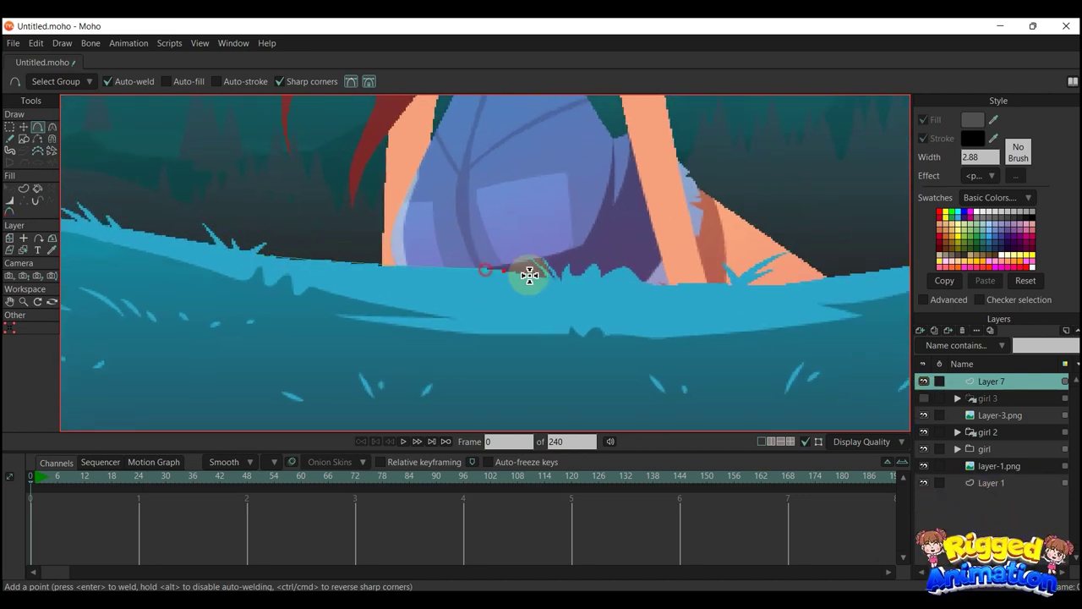
scroll(537, 276, up, 2)
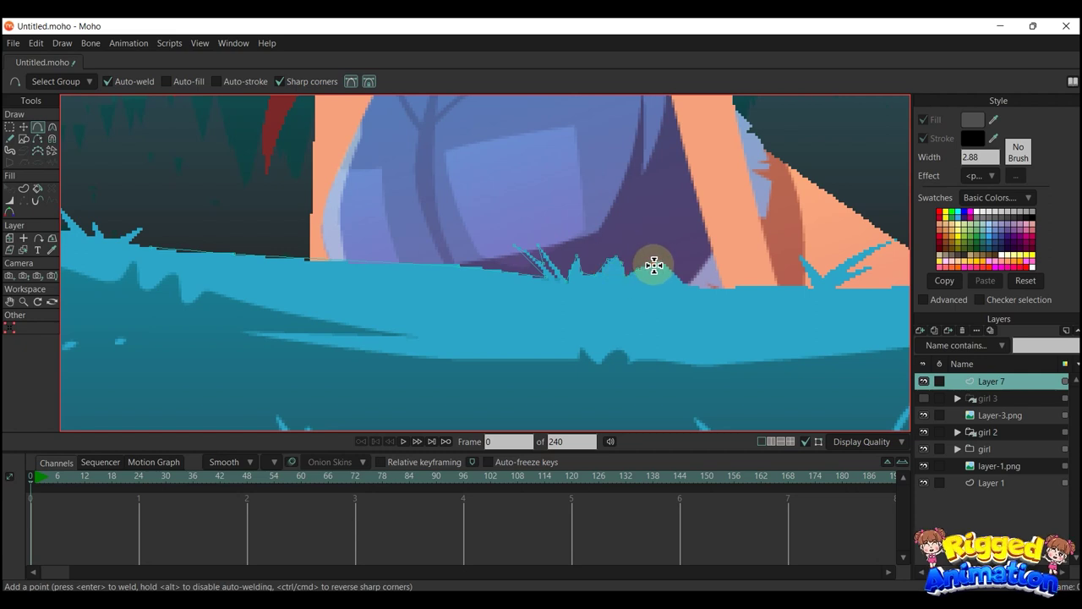
click(685, 286)
drag(749, 289, 708, 281)
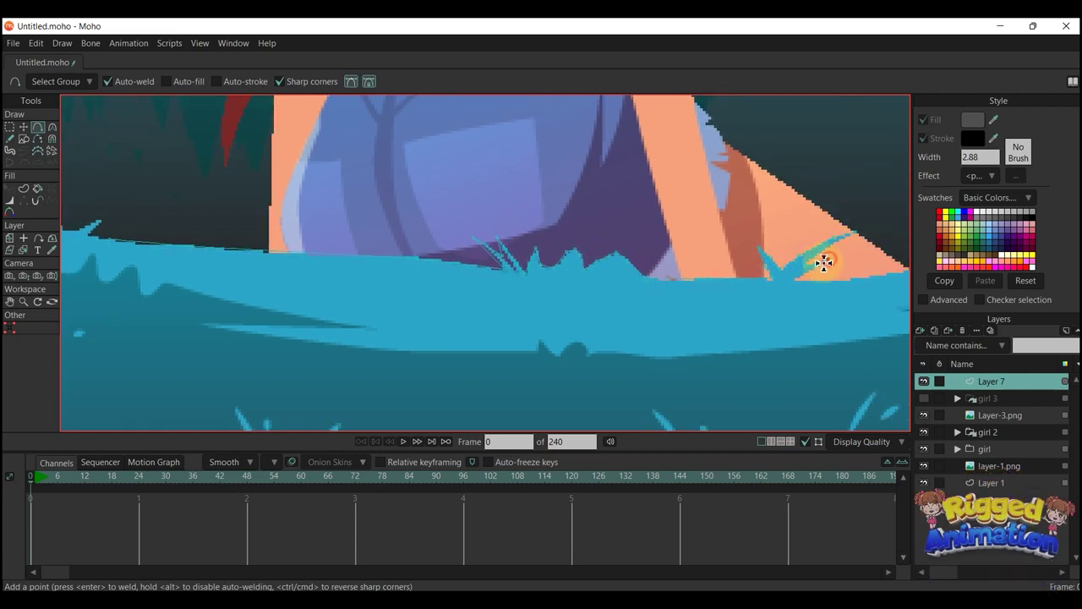
scroll(816, 268, up, 2)
scroll(761, 287, down, 2)
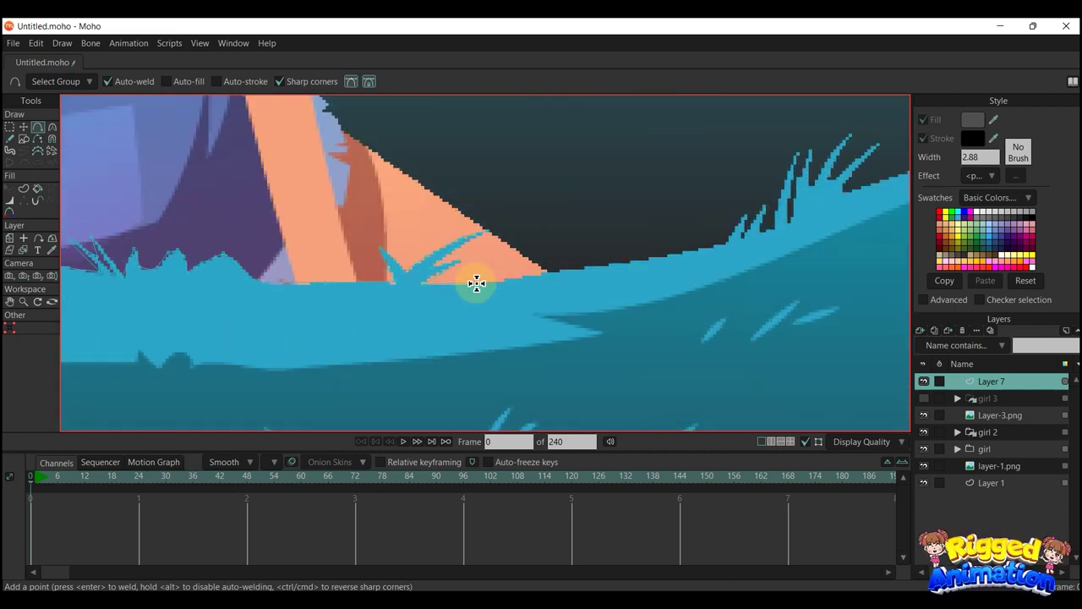
scroll(594, 266, down, 2)
Close the traced outline around the ground below the girl and show the girl 3 group again
click(740, 265)
click(717, 342)
click(538, 391)
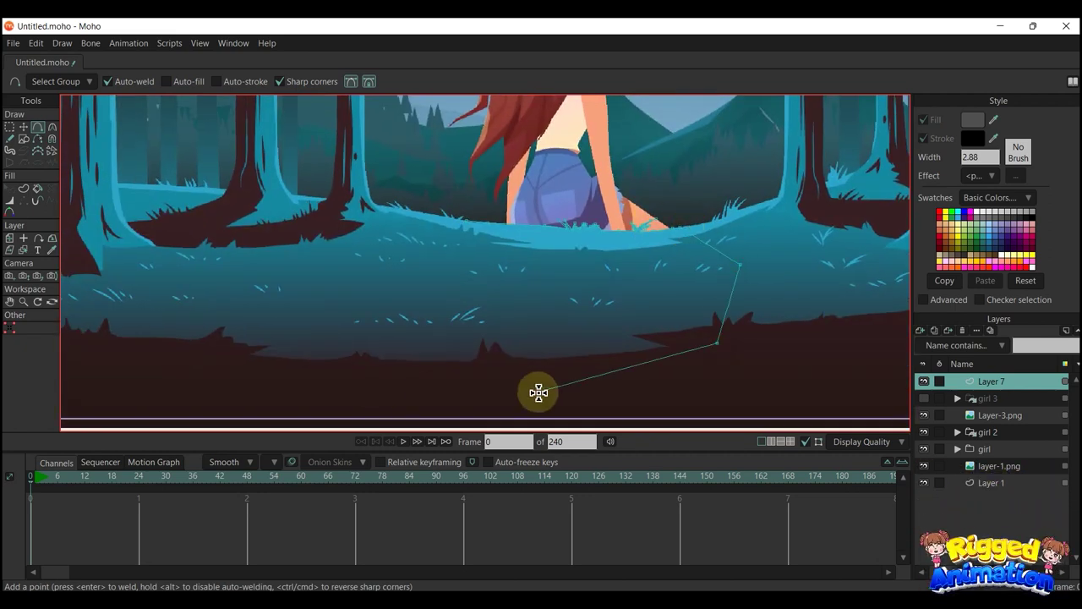
click(377, 389)
click(328, 328)
click(416, 251)
click(465, 222)
click(924, 399)
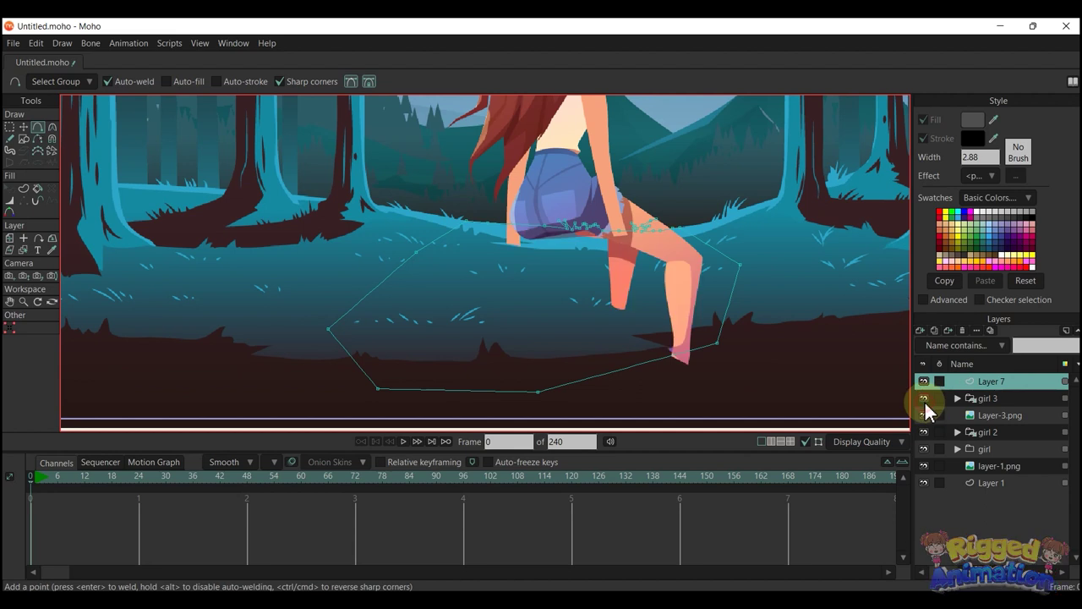
Group Layer 7 and girl 3 together into a single group at frame 0
ctrl+click(995, 397)
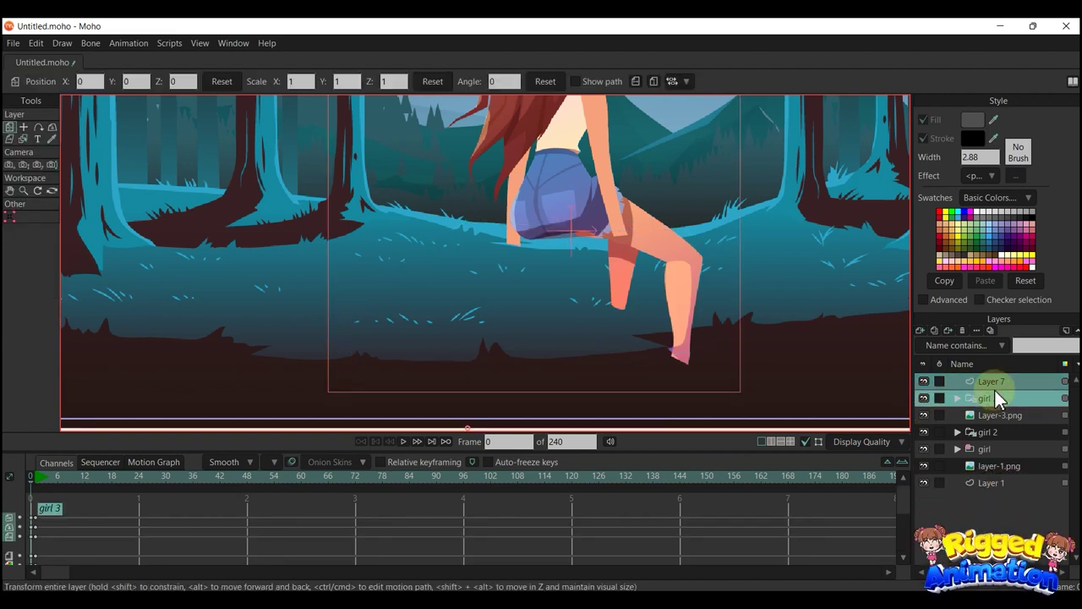
click(34, 480)
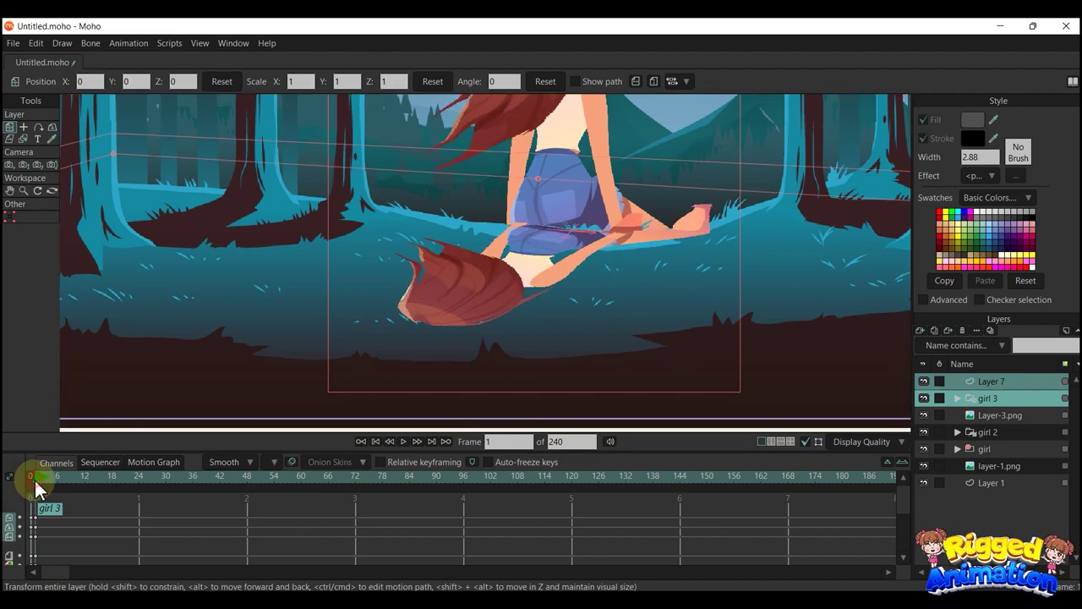
click(29, 479)
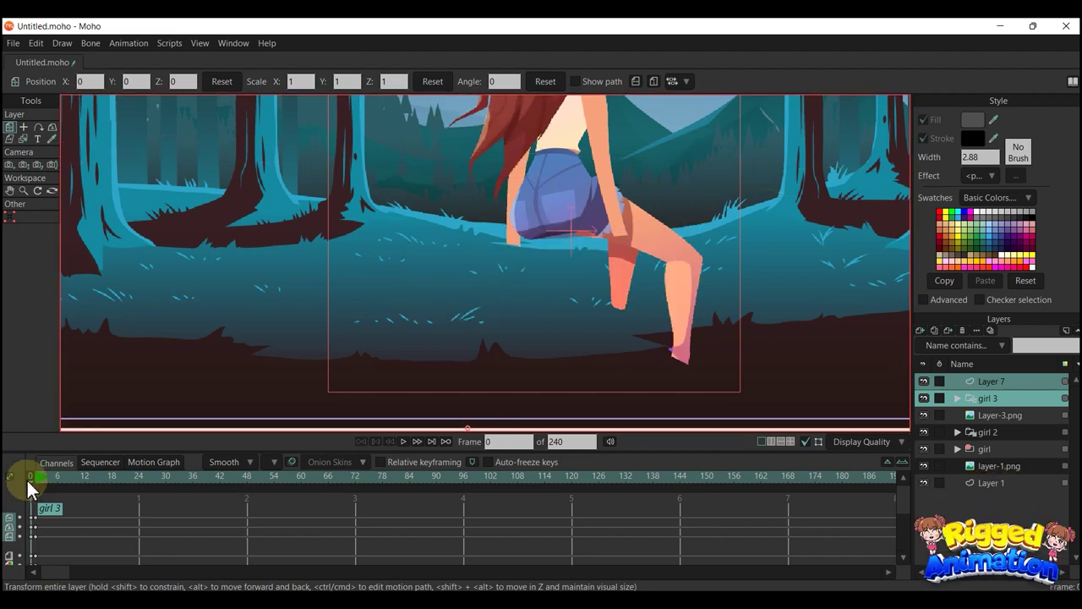
right_click(981, 398)
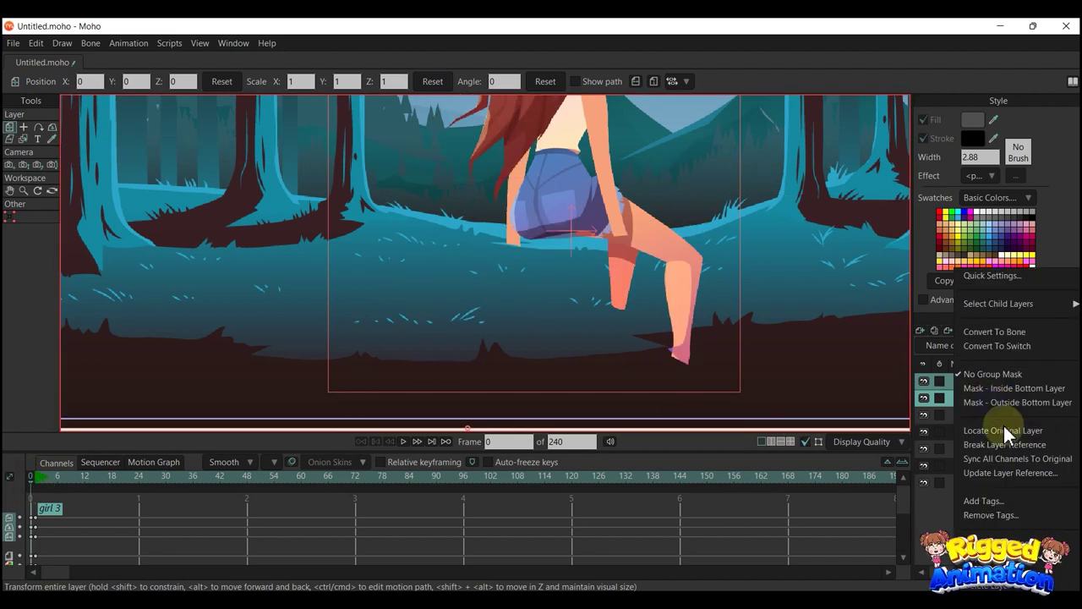
click(1003, 543)
click(956, 385)
click(957, 385)
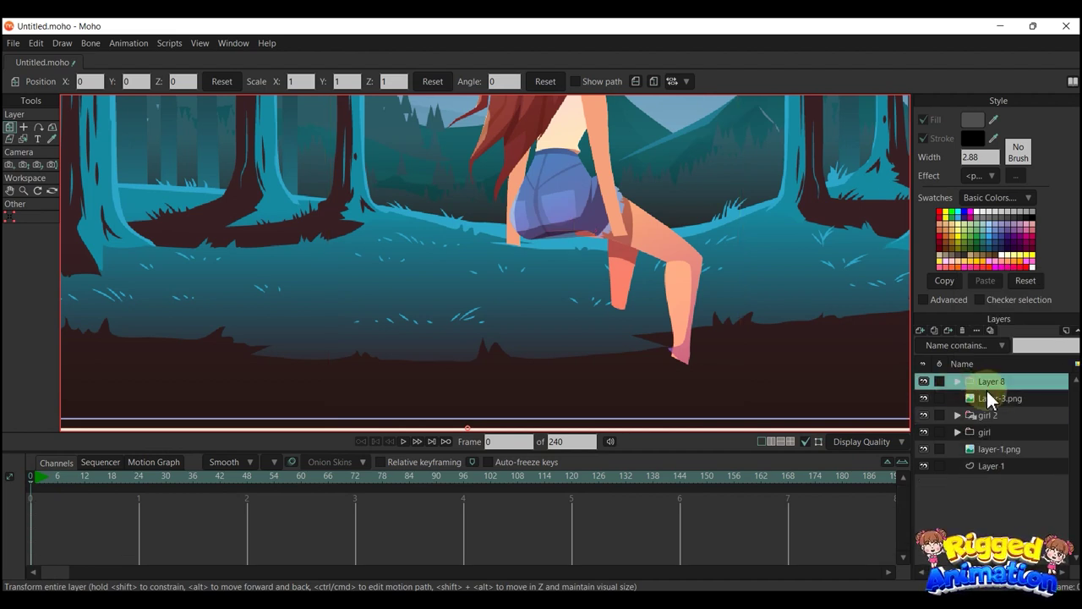
Place girl 3 above Layer 7 inside the new group and set the group mask to Hide all
click(958, 382)
click(1006, 415)
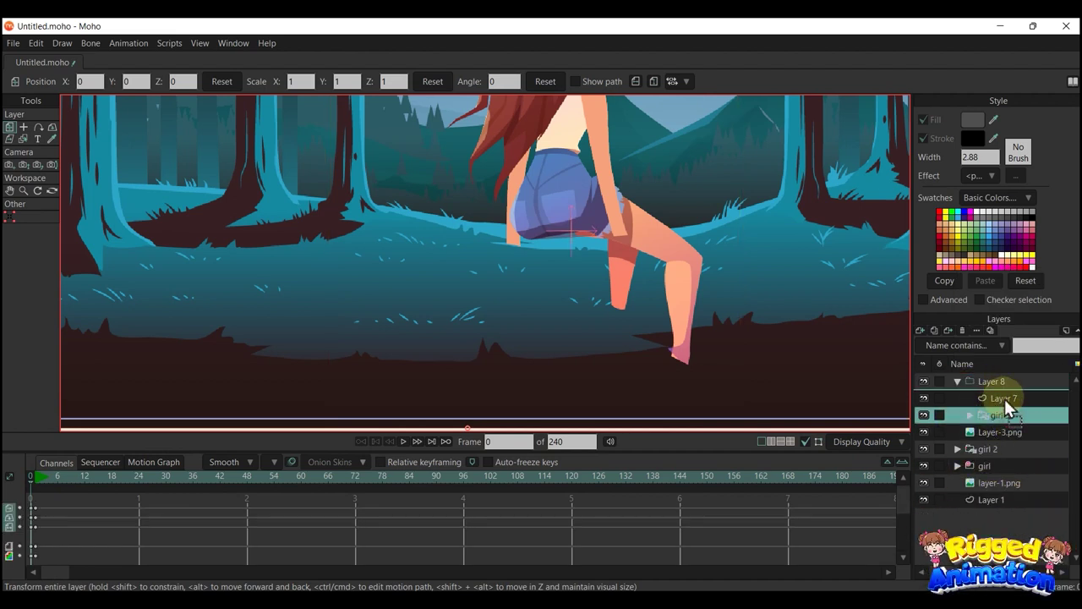
double_click(991, 381)
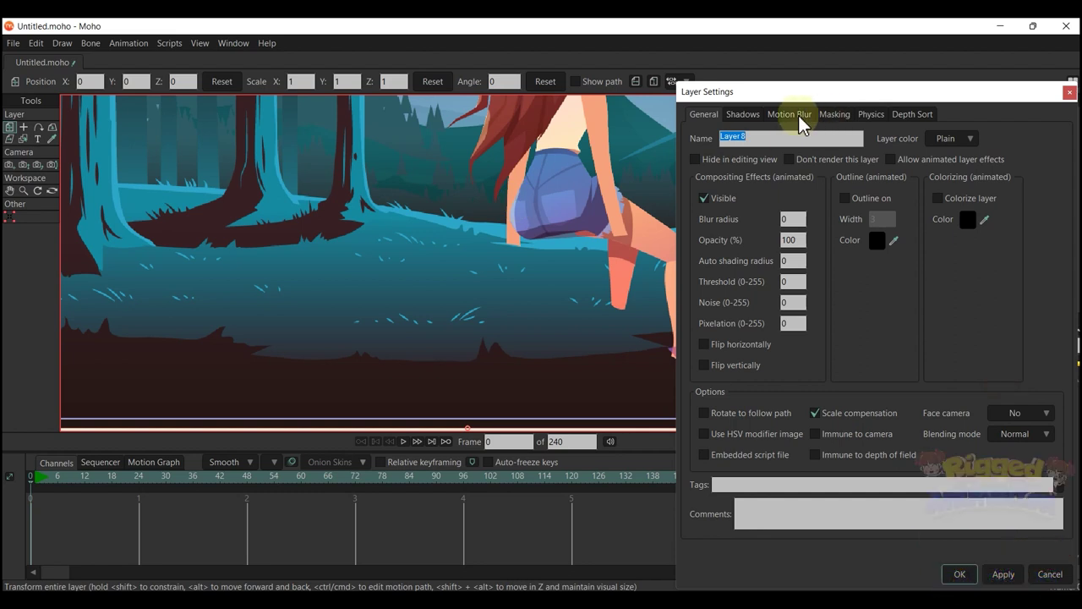
click(837, 112)
click(790, 198)
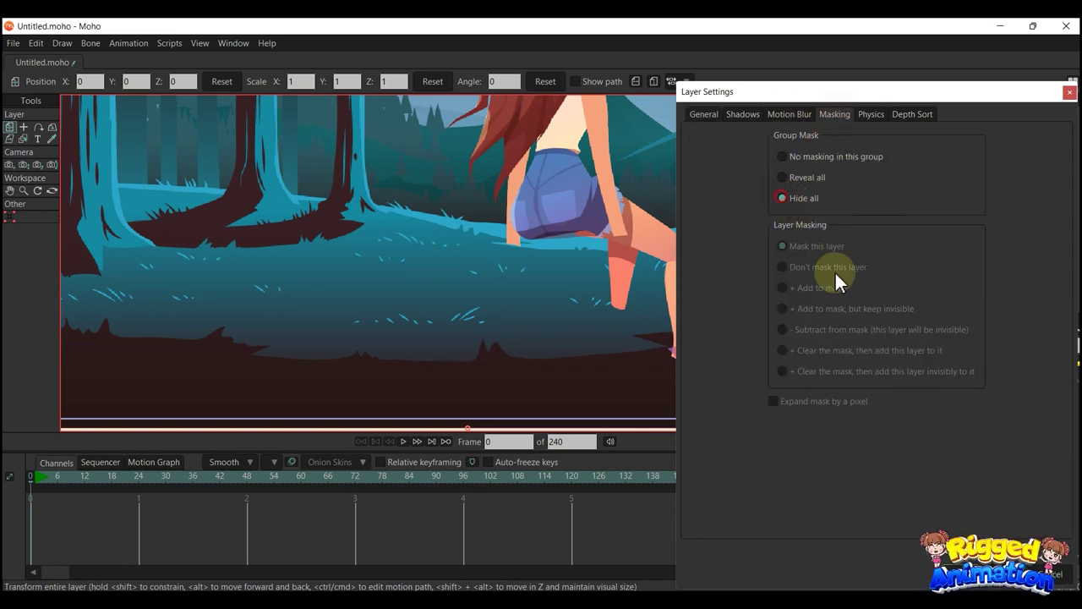
click(964, 577)
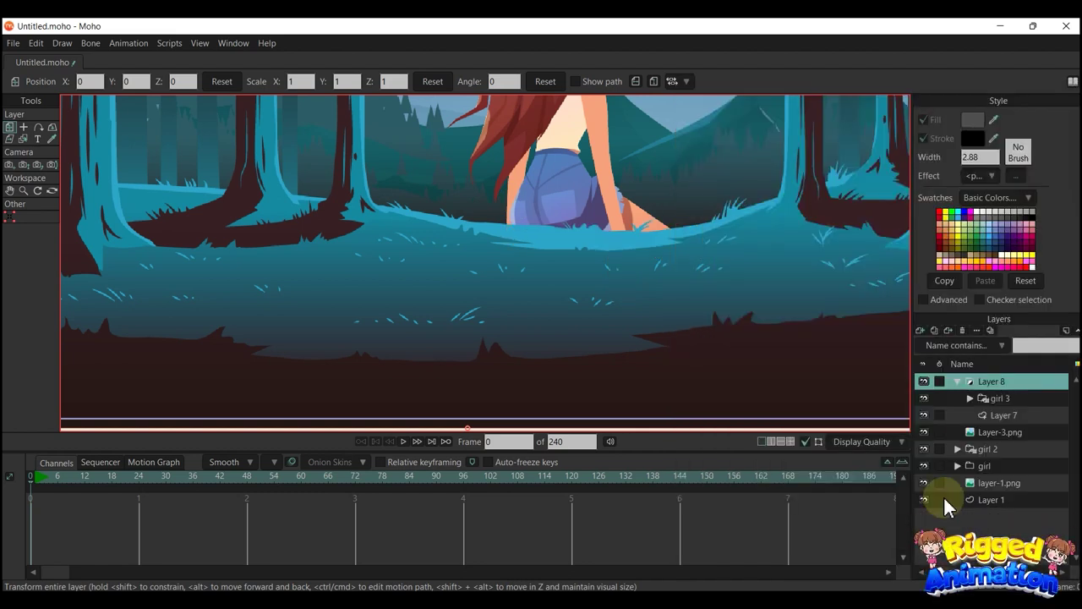
Create a filled shape from the ground outline on Layer 7 at frame 0
click(1003, 415)
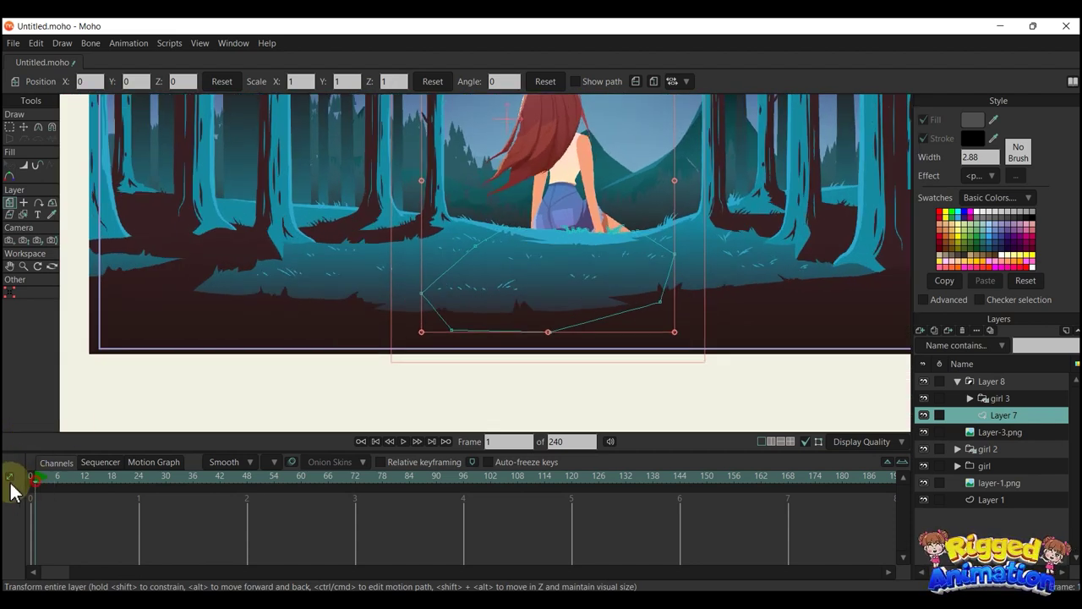
click(30, 477)
key(u)
click(497, 235)
click(139, 82)
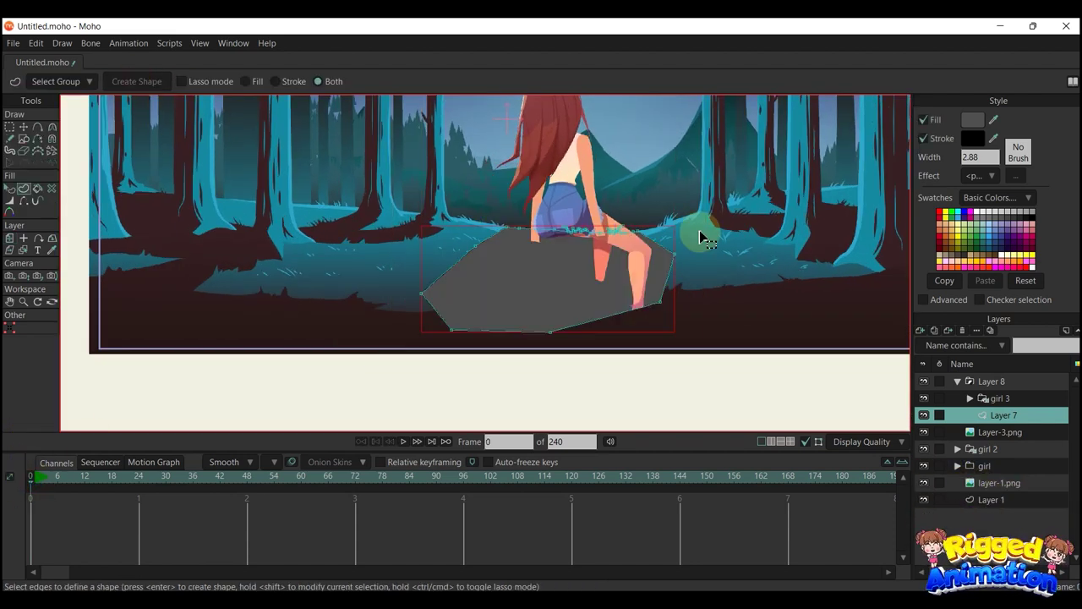
Turn off the stroke of the ground shape on Layer 7
click(37, 476)
scroll(460, 226, up, 2)
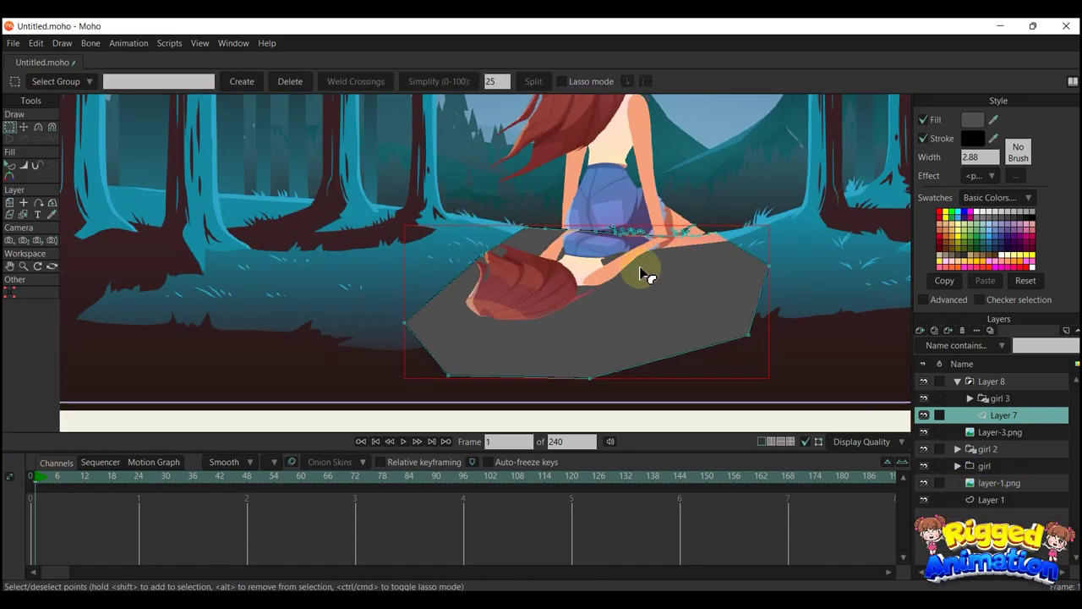
key(q)
click(923, 138)
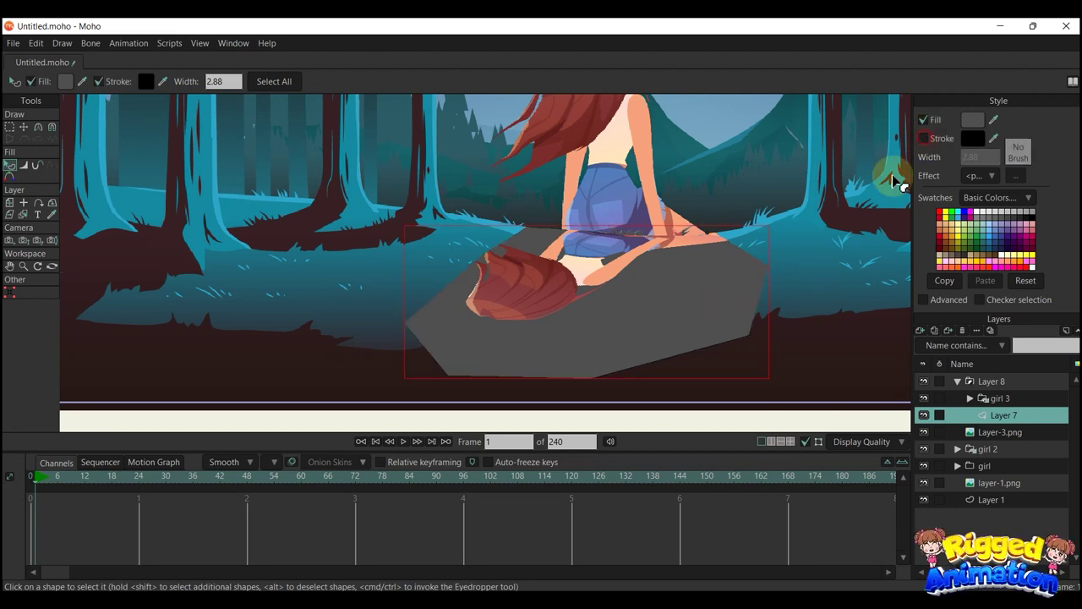
drag(715, 303, 633, 293)
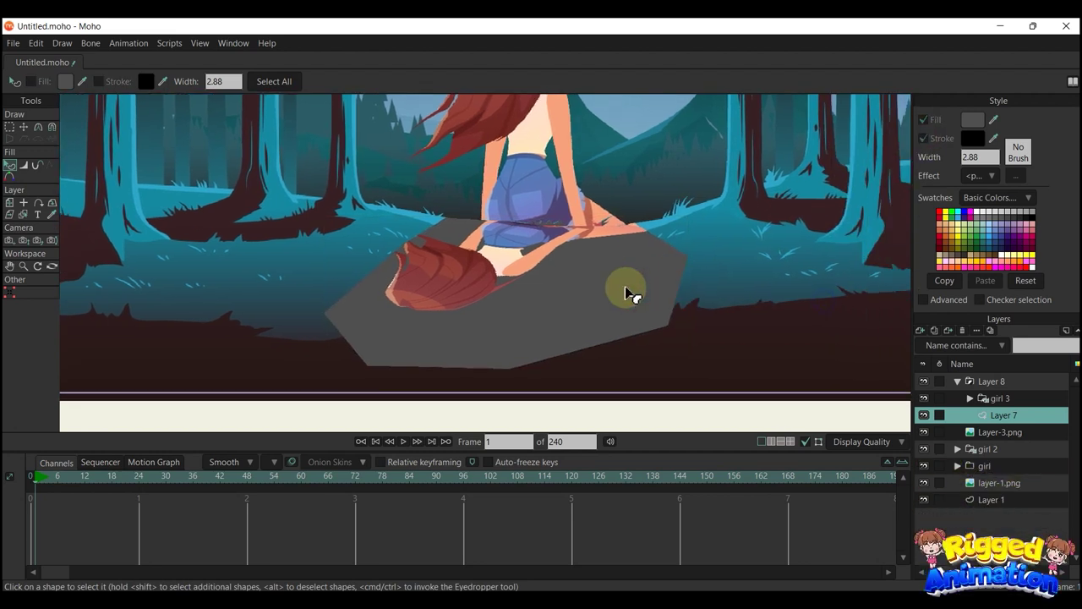
Set Layer 7 to act as an invisible mask for the girl 3 shadow
right_click(998, 415)
click(979, 473)
scroll(640, 254, up, 2)
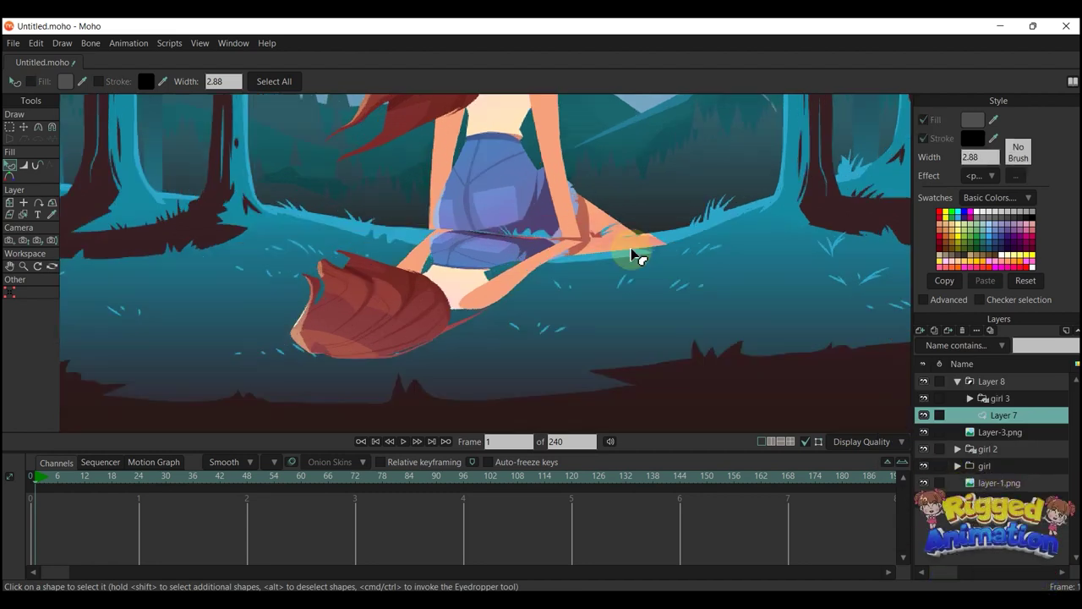
Reshape the ground mask by moving the outline point beside the girl's leg down onto the grass
key(t)
scroll(693, 243, up, 2)
scroll(637, 237, up, 2)
drag(633, 229, 584, 312)
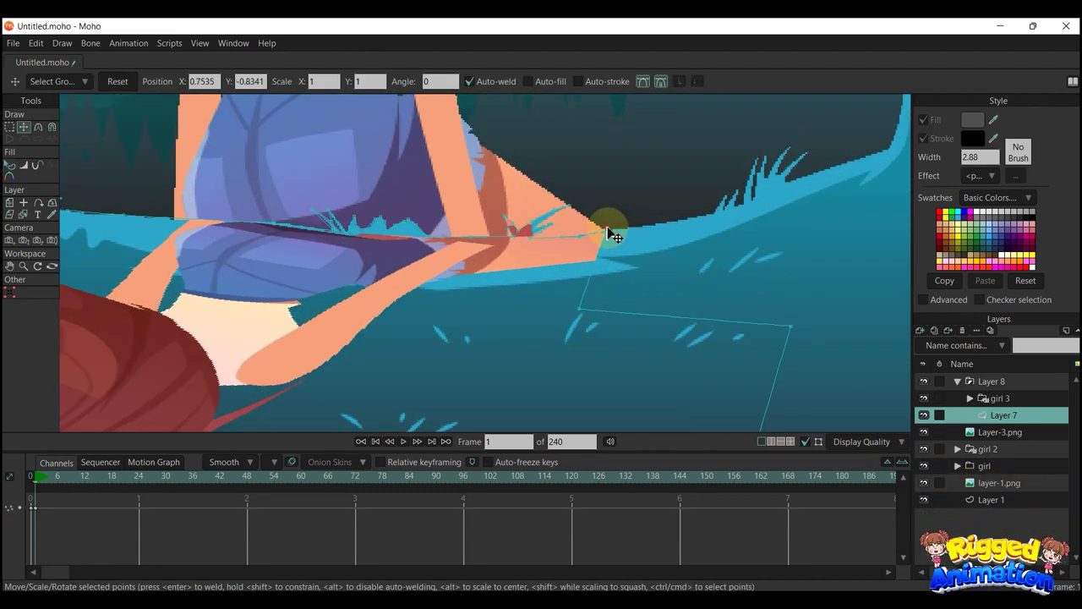
scroll(737, 258, down, 3)
scroll(737, 321, down, 3)
key(q)
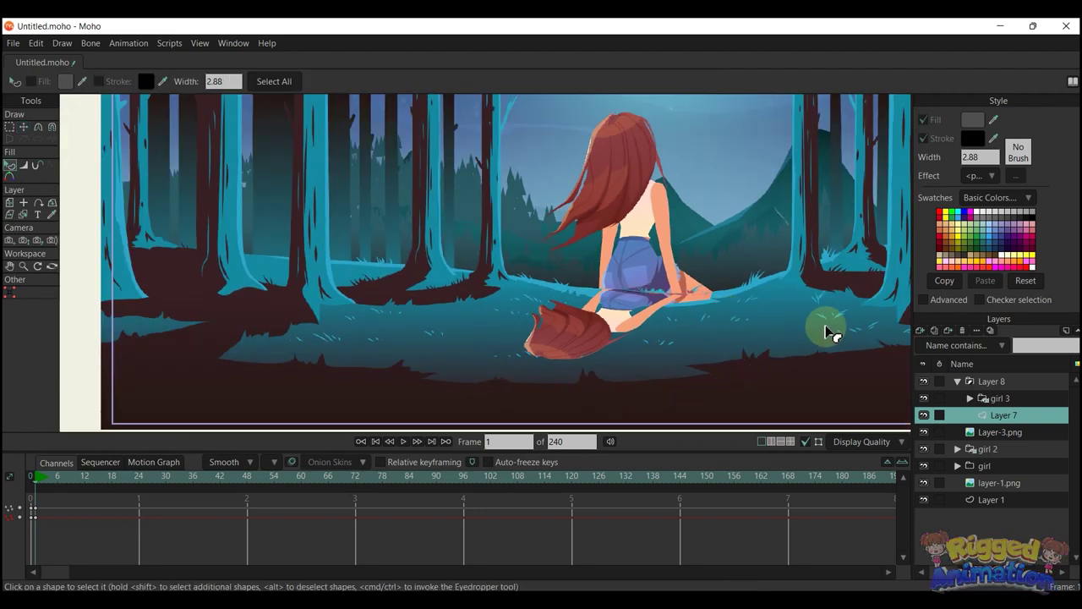
Set the colorize color of the girl 3 shadow layer to fully opaque black, 000000
click(991, 394)
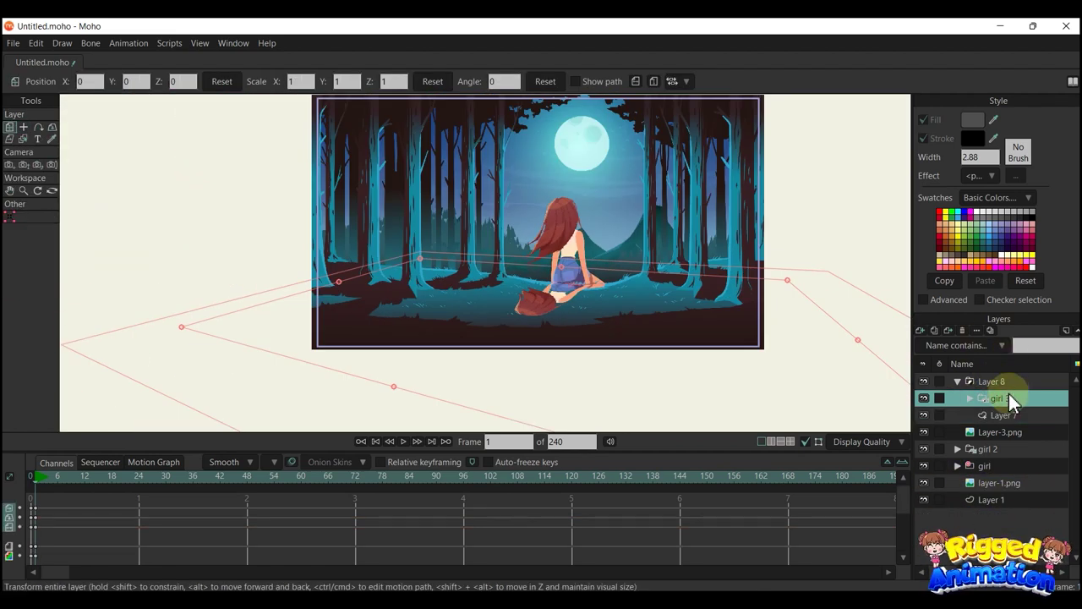
double_click(998, 398)
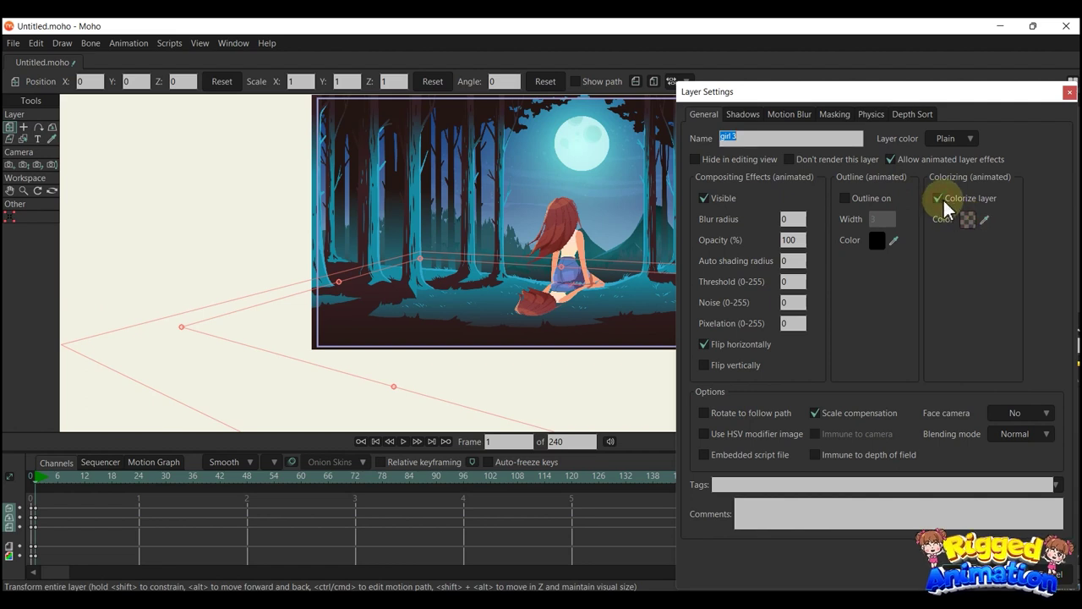
click(967, 218)
text(000000)
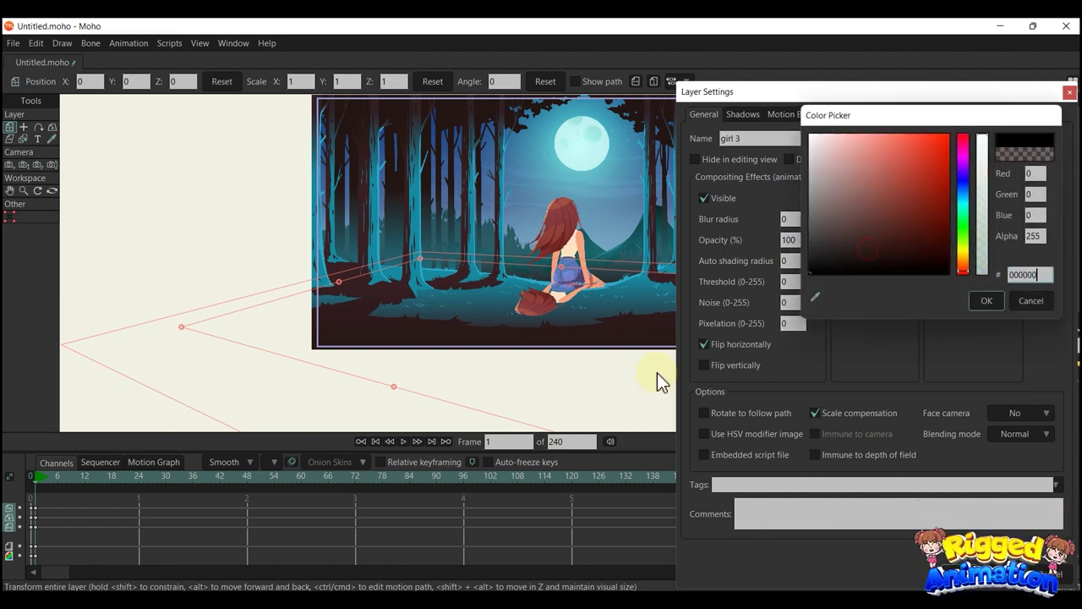
click(986, 302)
click(1004, 574)
Render frame 1 to check the girl's ground shadow
scroll(643, 317, down, 3)
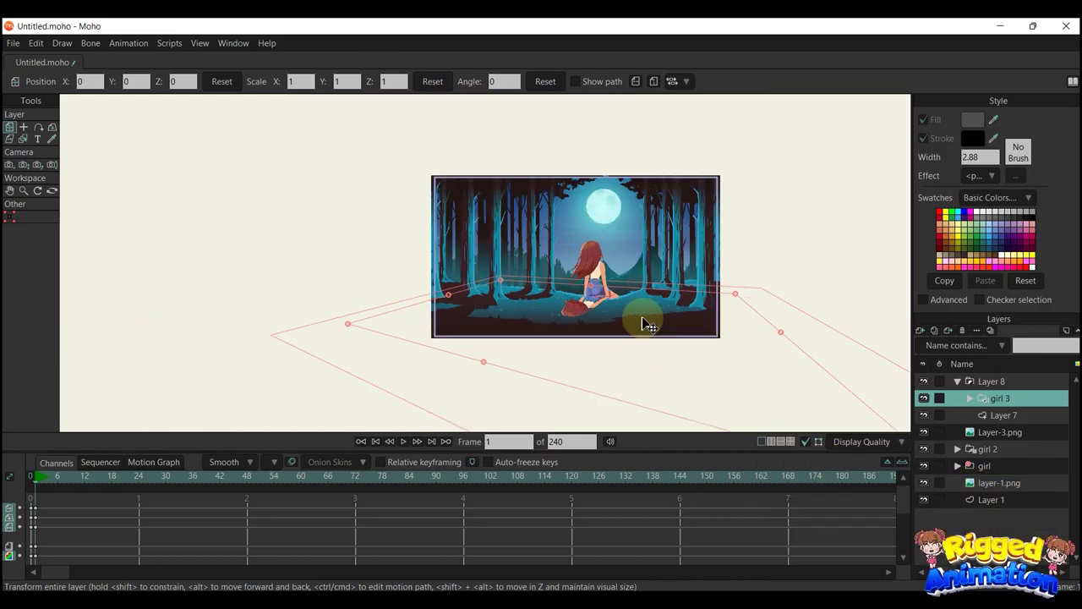
key(ctrl+r)
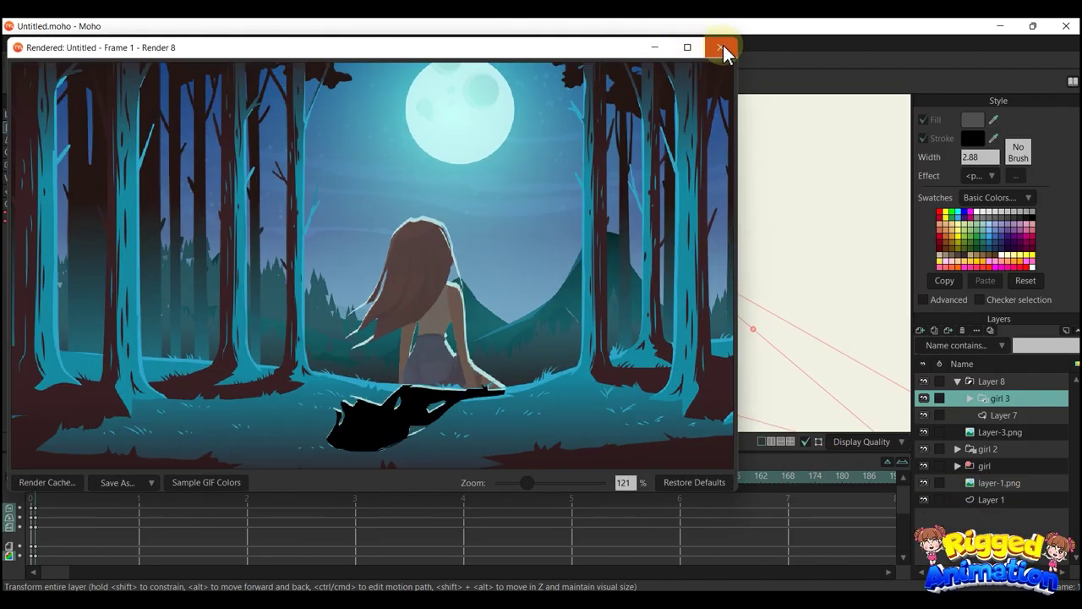
click(720, 47)
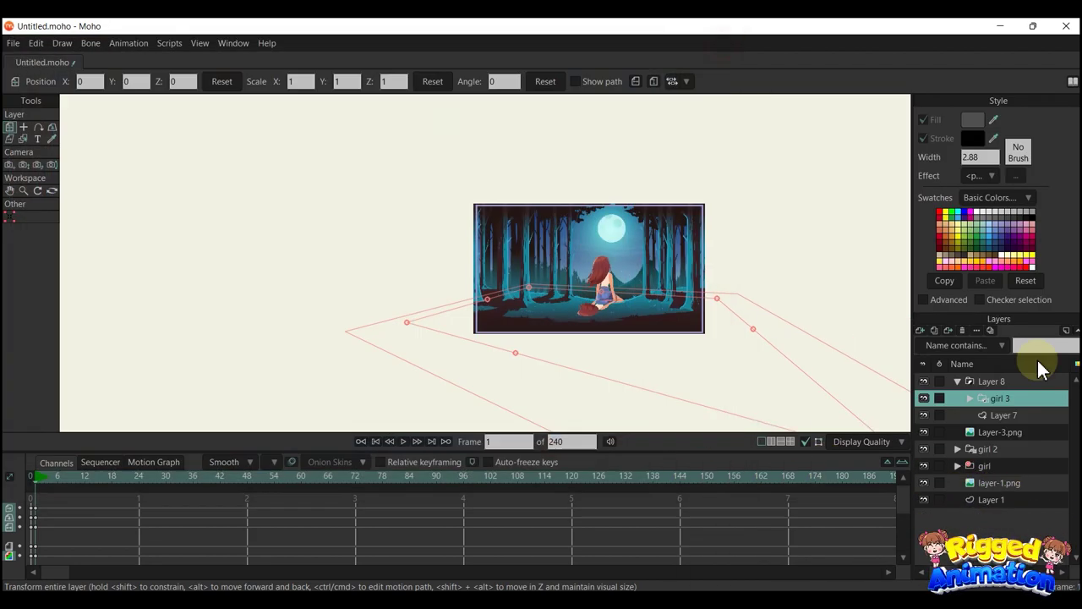
Review the shadow and shading settings of the girl 3 layer
double_click(1014, 399)
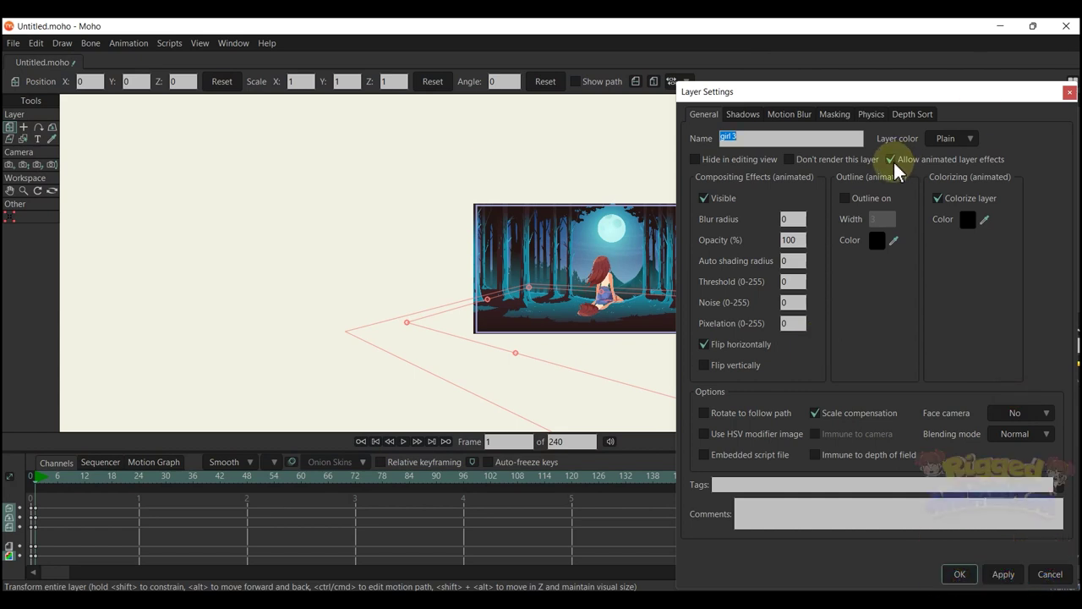
click(745, 114)
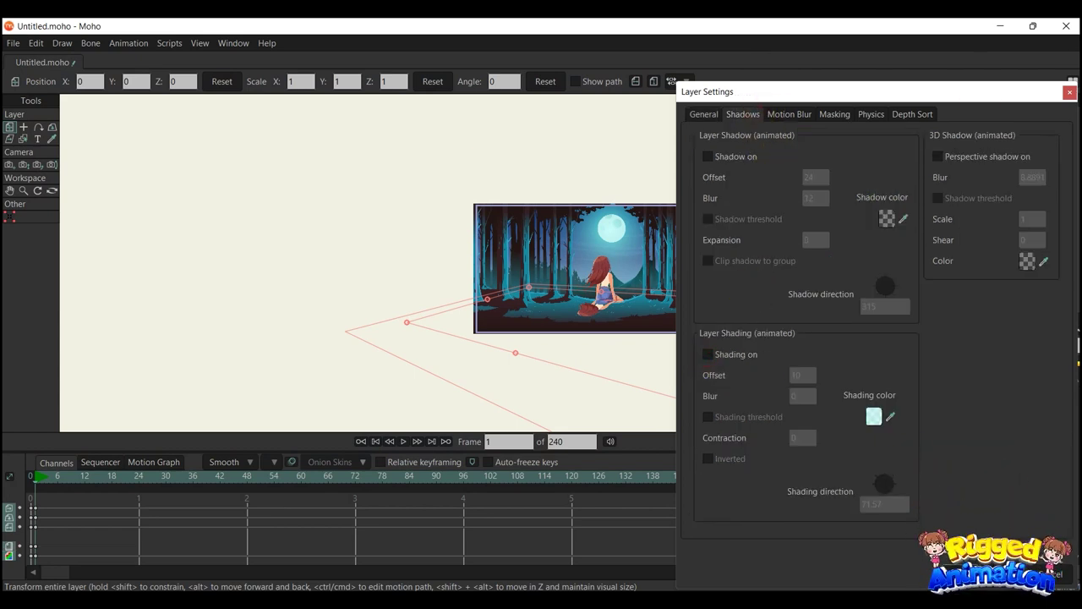
click(985, 574)
Examine the Layer 7 mask outline where the girl 3 shadow meets the shorts and legs
click(1003, 414)
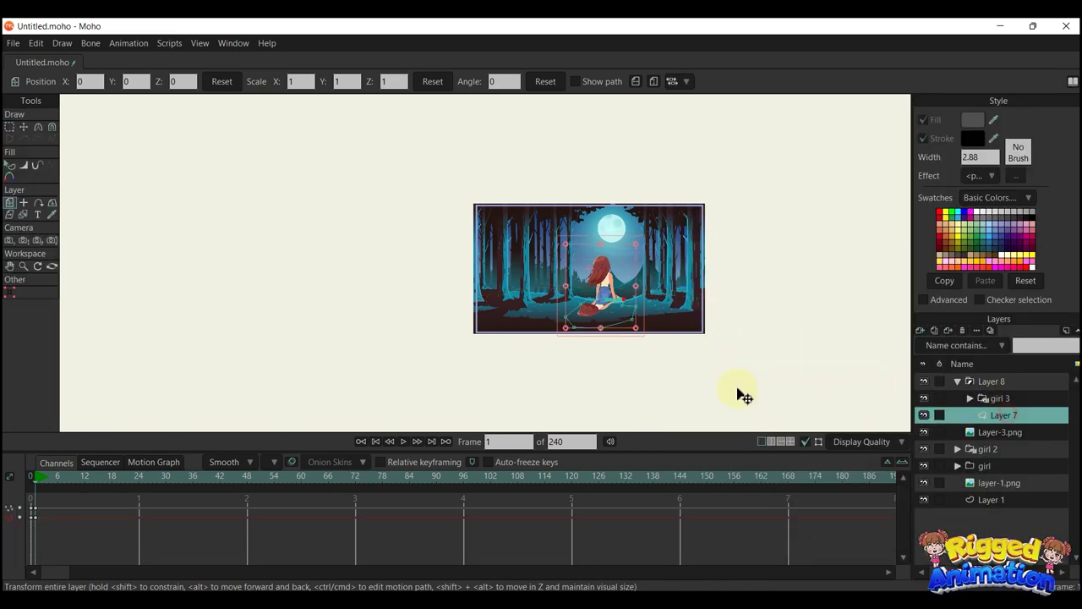
scroll(688, 265, up, 10)
scroll(676, 224, down, 10)
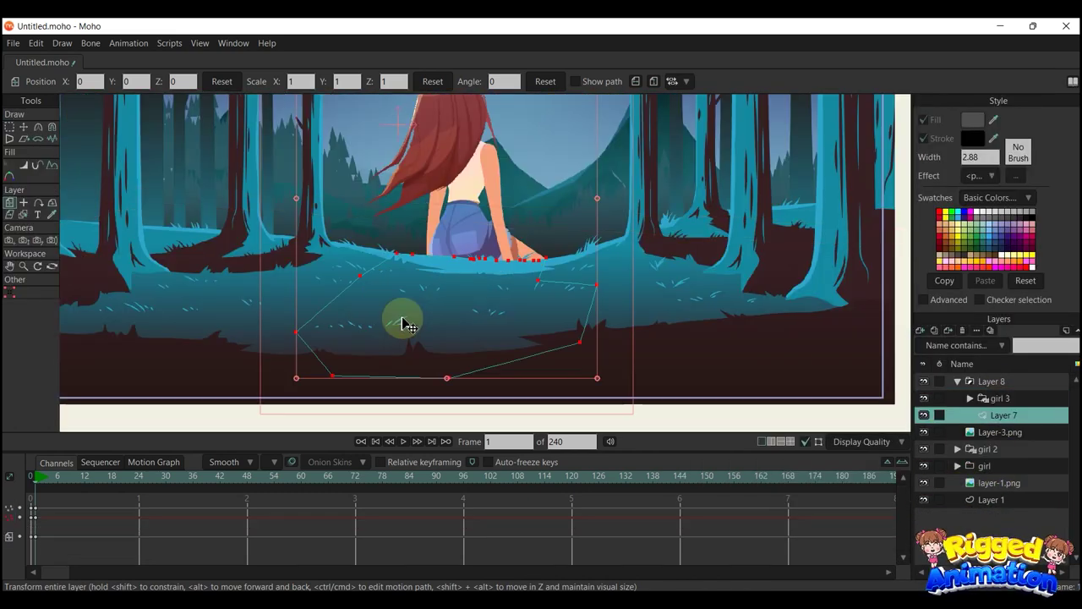
scroll(534, 262, up, 5)
scroll(534, 262, up, 3)
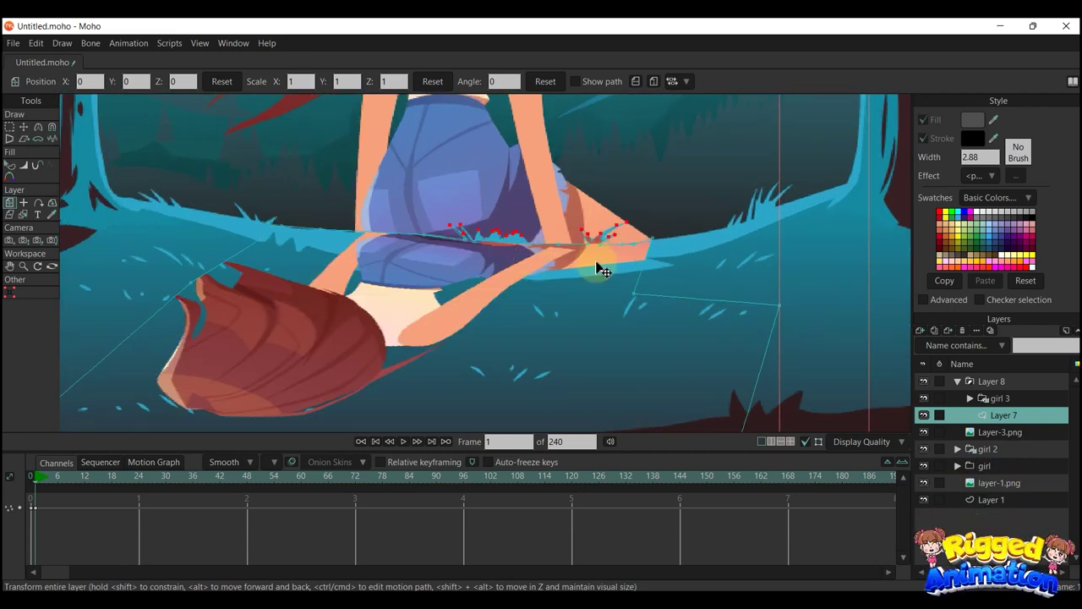
click(978, 384)
click(976, 395)
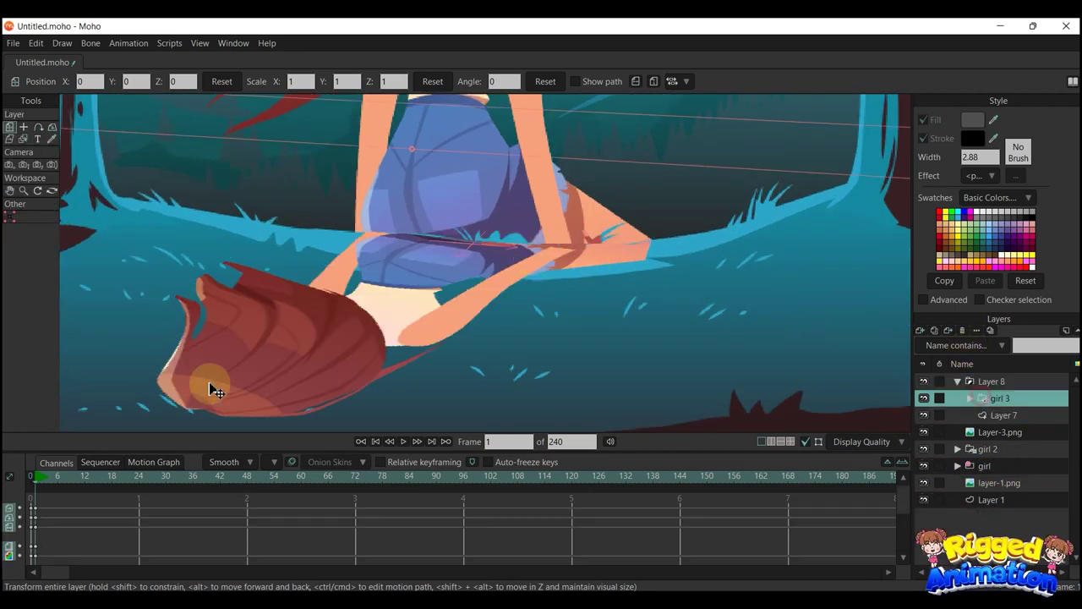
Render frame 1 again and inspect the shadow's contact with the girl at different magnifications
scroll(331, 283, down, 8)
key(ctrl+r)
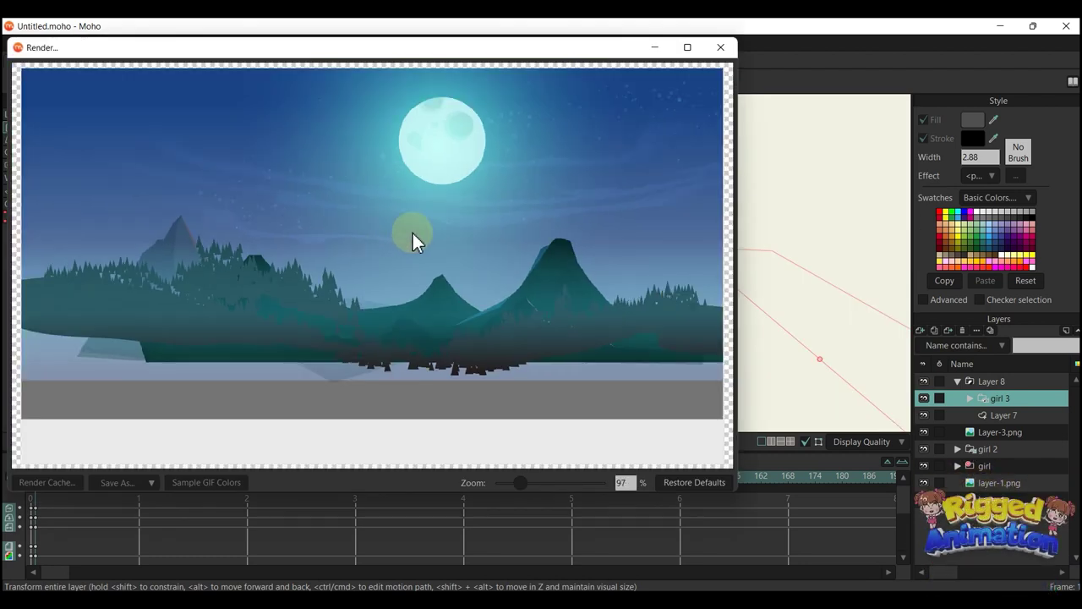
scroll(358, 398, up, 4)
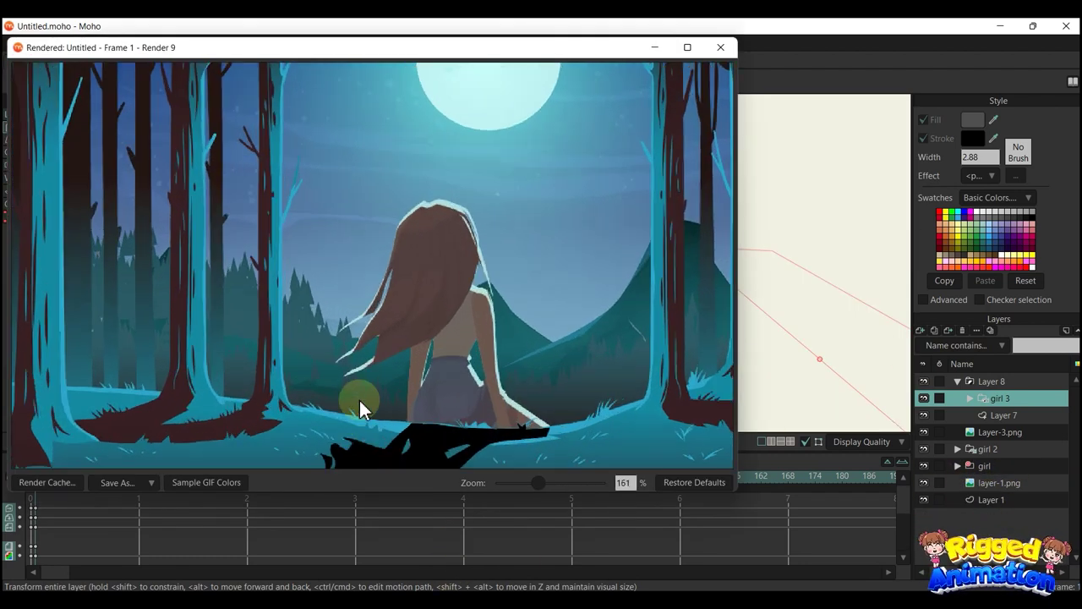
scroll(378, 393, down, 3)
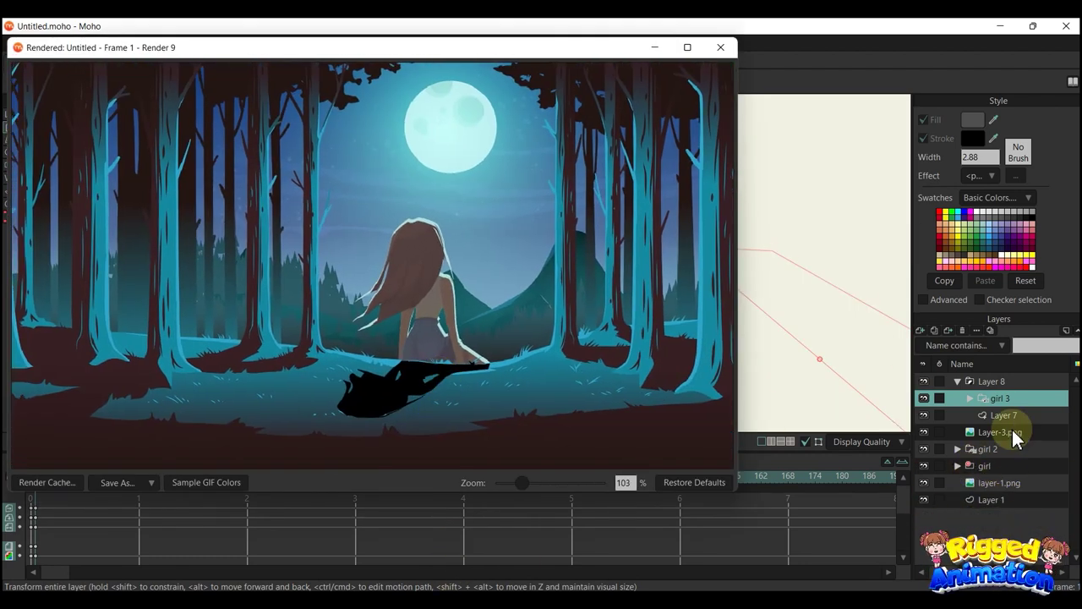
drag(514, 51, 746, 54)
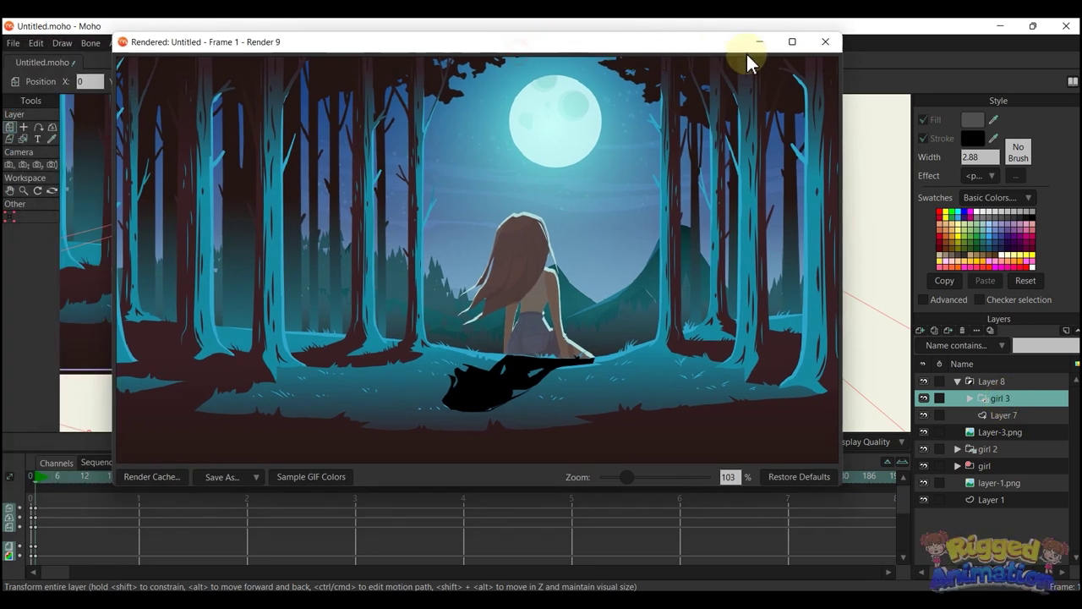
click(825, 41)
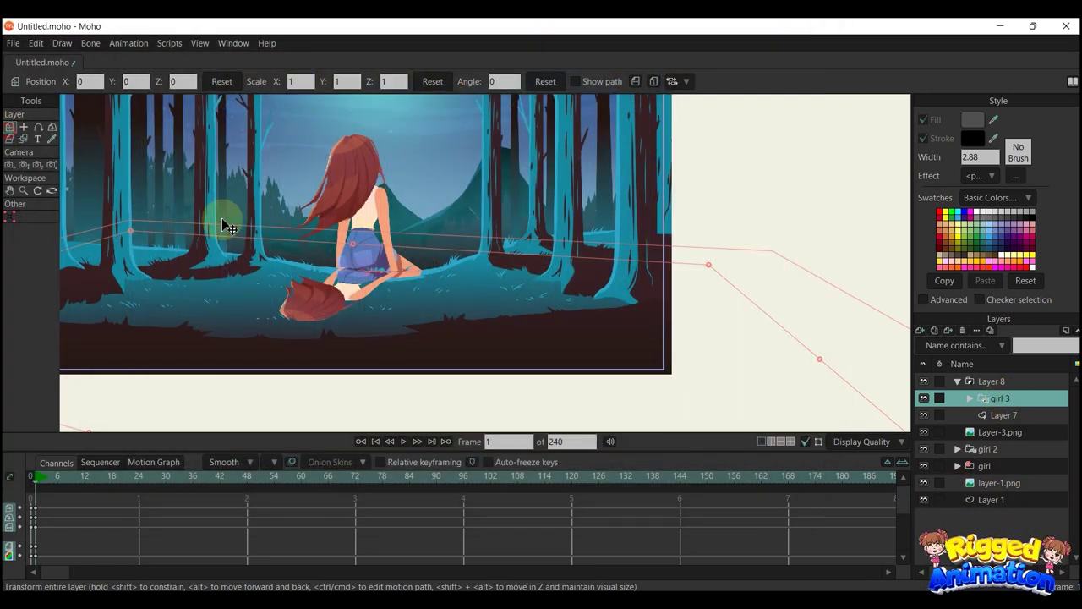
Nudge the girl 3 shadow layer to position X 0.0339, Y 0.0458 at frame 1
scroll(363, 283, up, 5)
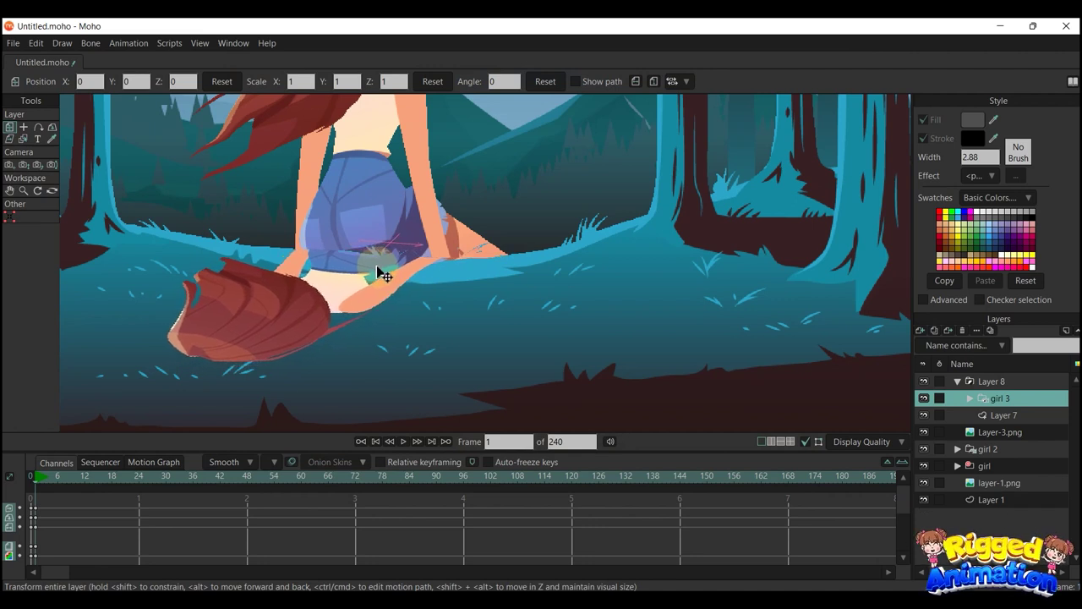
drag(376, 272, 378, 271)
scroll(414, 262, down, 4)
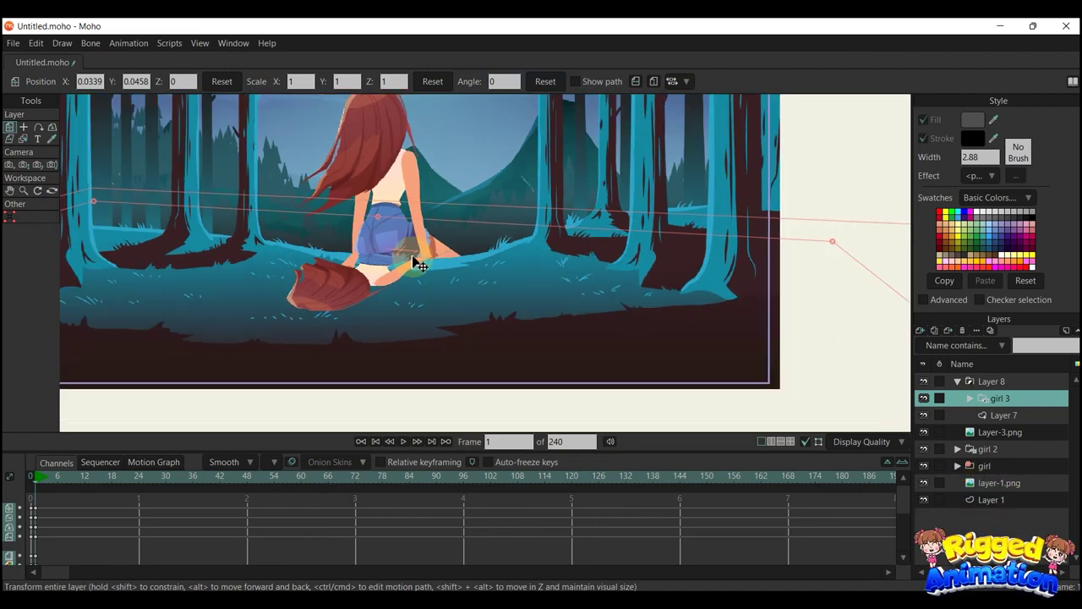
Render frame 1 with the moved shadow and inspect its edge below the girl up close
key(ctrl+r)
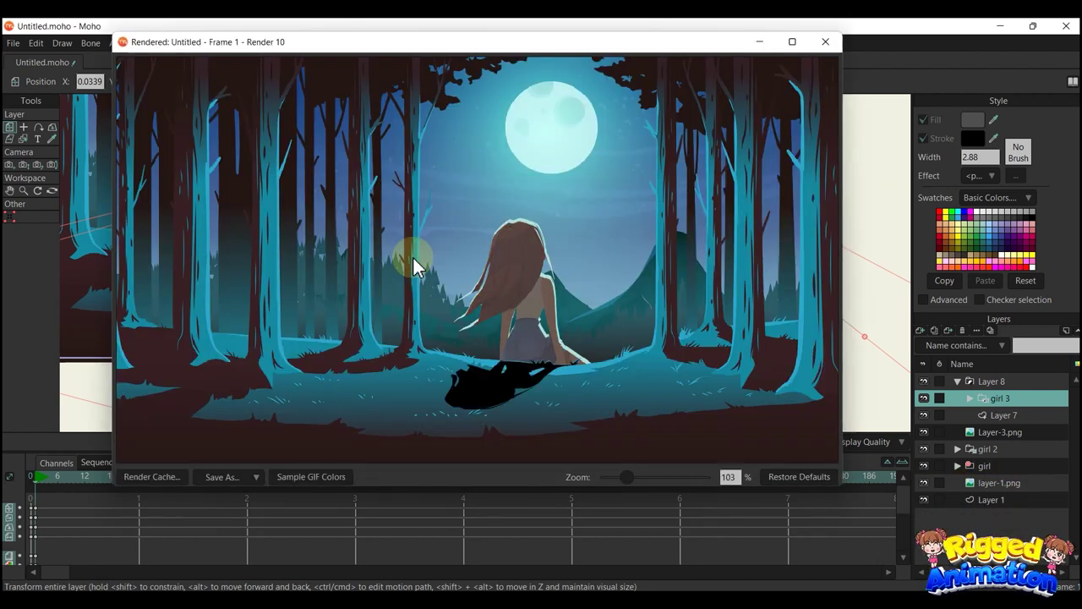
scroll(436, 354, up, 2)
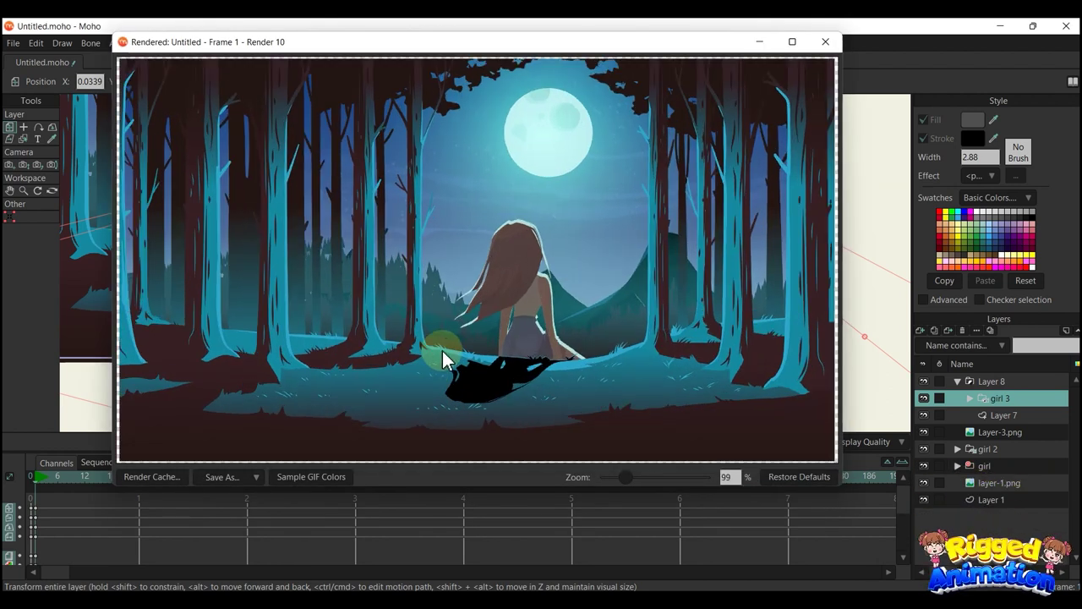
scroll(443, 350, up, 3)
scroll(578, 384, up, 2)
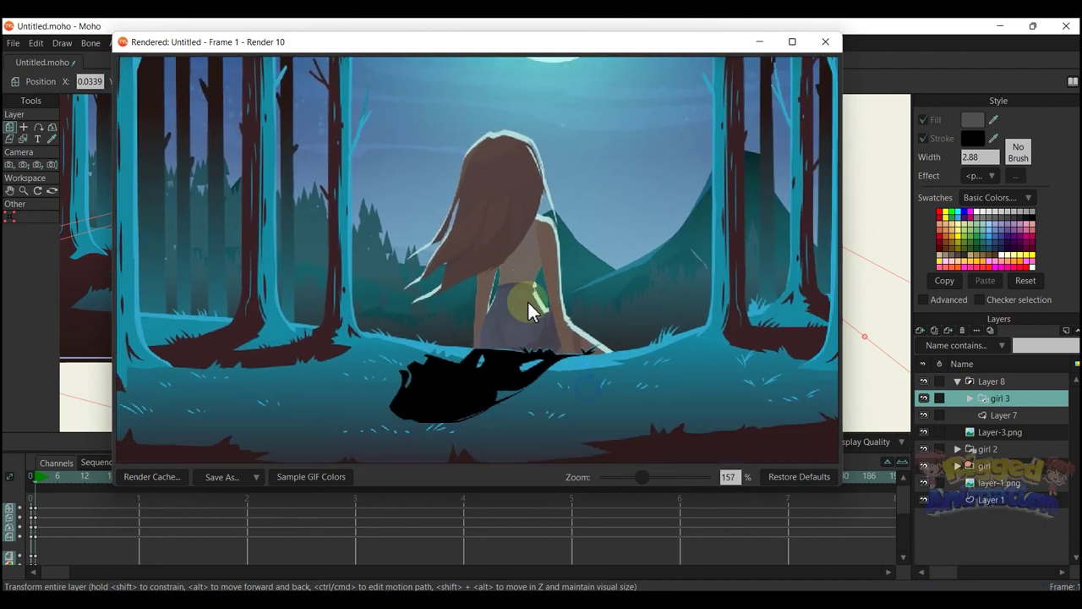
scroll(513, 365, up, 5)
click(824, 41)
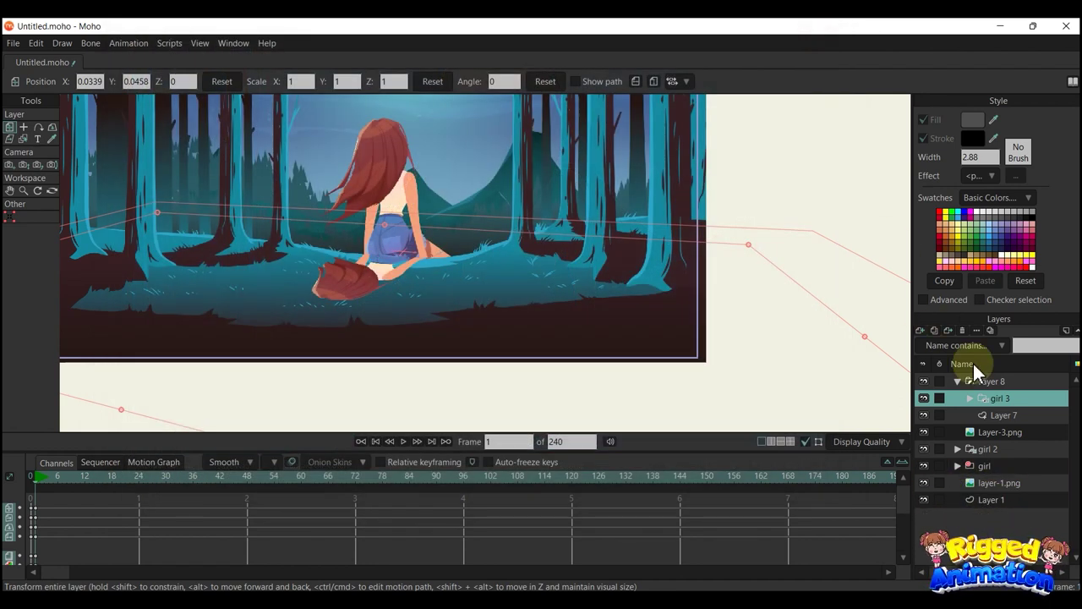
Reshape the Layer 7 mask by fitting its outline points to the grass blades in front of the girl's shorts
click(1002, 416)
scroll(541, 296, up, 5)
drag(384, 256, 648, 301)
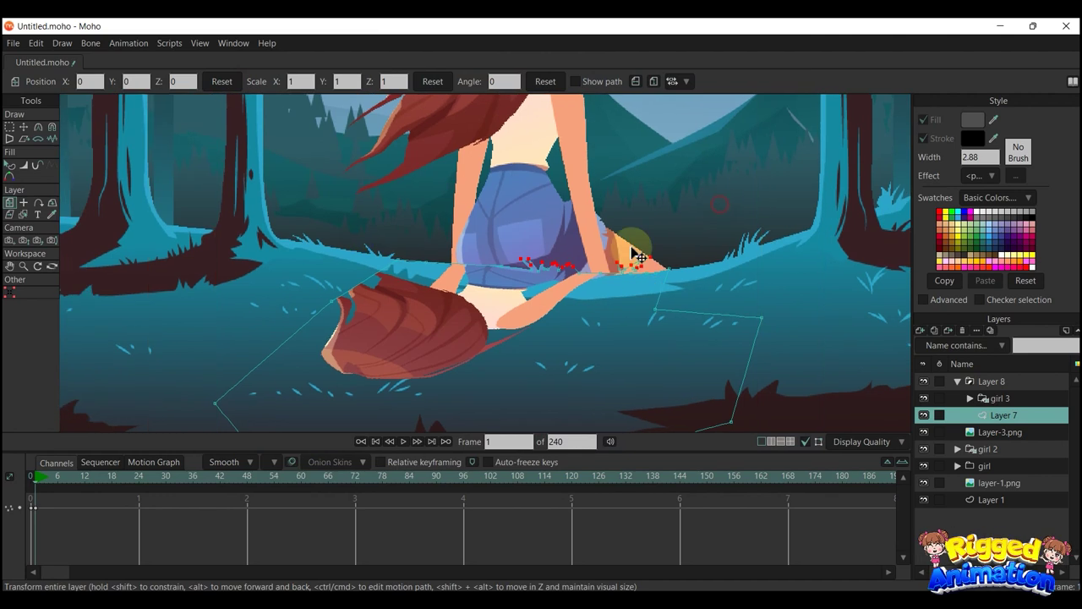
scroll(456, 304, up, 3)
key(t)
scroll(455, 309, up, 6)
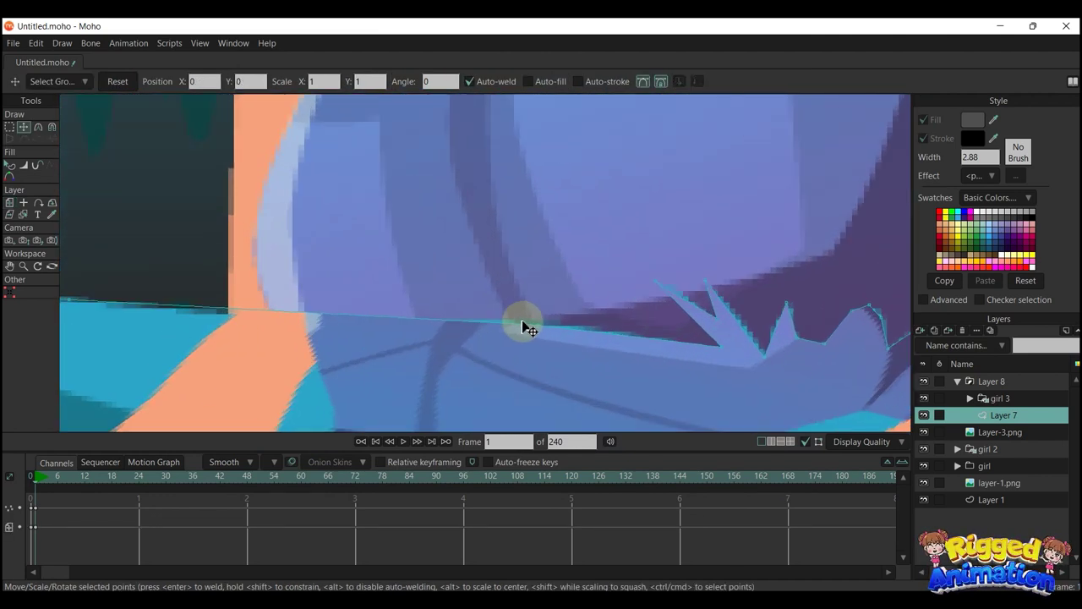
drag(717, 326, 639, 318)
scroll(640, 318, up, 2)
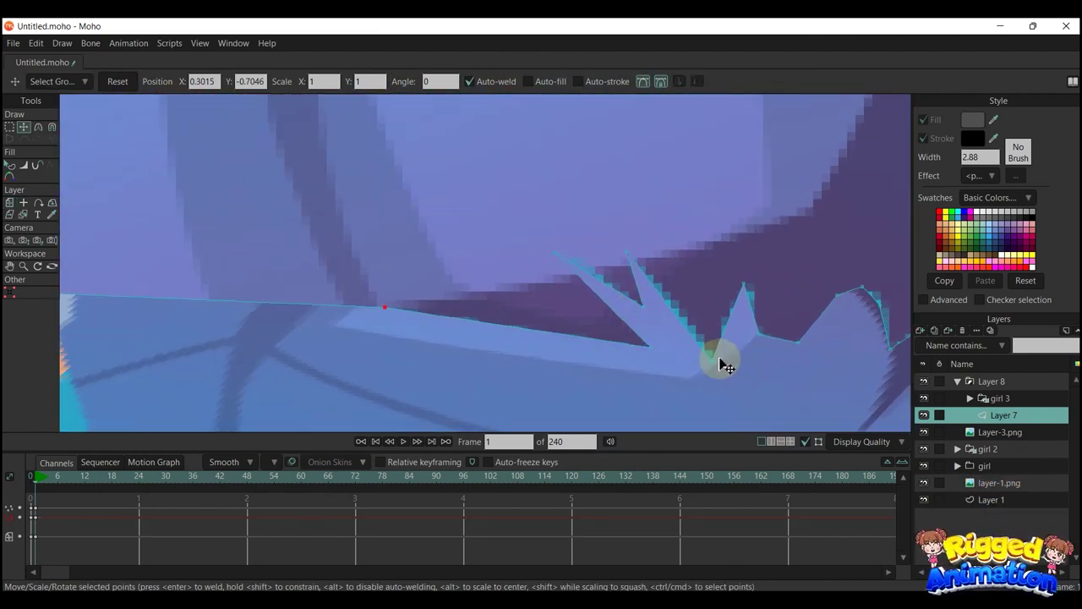
drag(717, 359, 715, 342)
drag(630, 268, 634, 289)
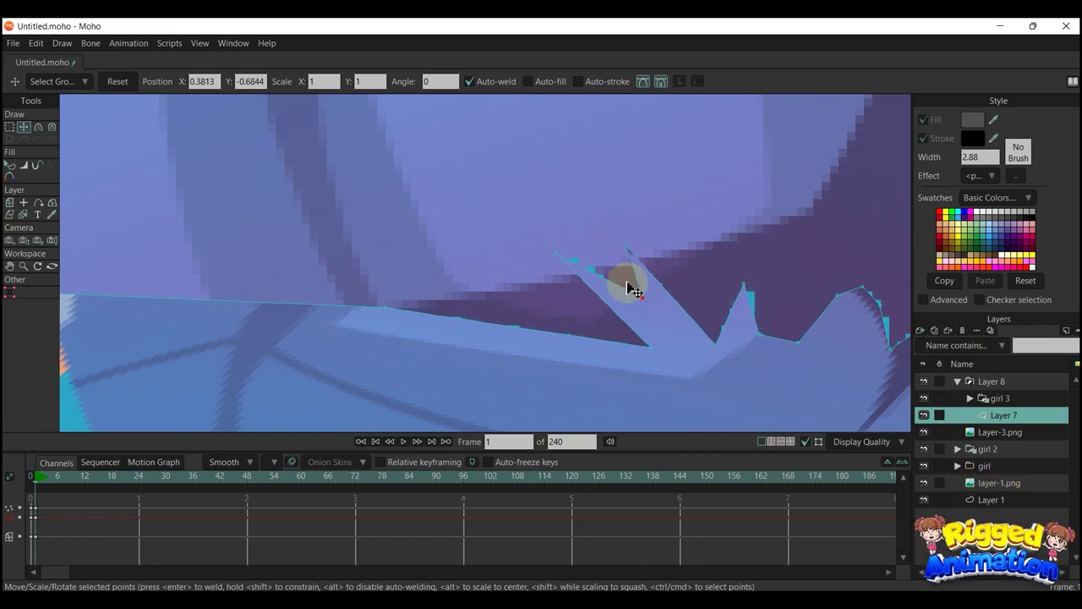
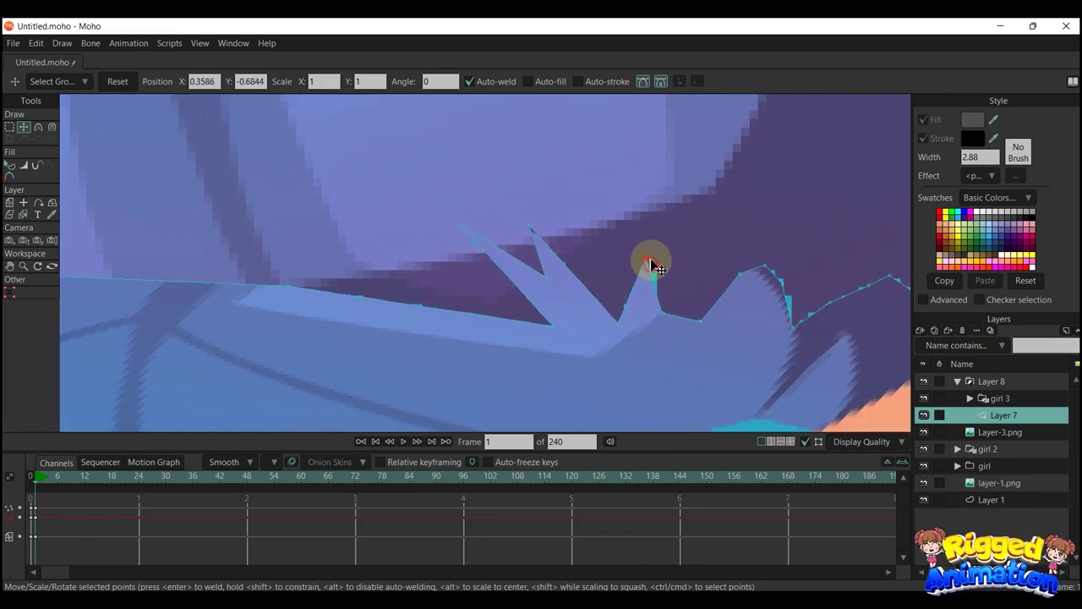
mouse_move(653, 266)
mouse_down()
mouse_move(664, 311)
mouse_move(649, 250)
mouse_up()
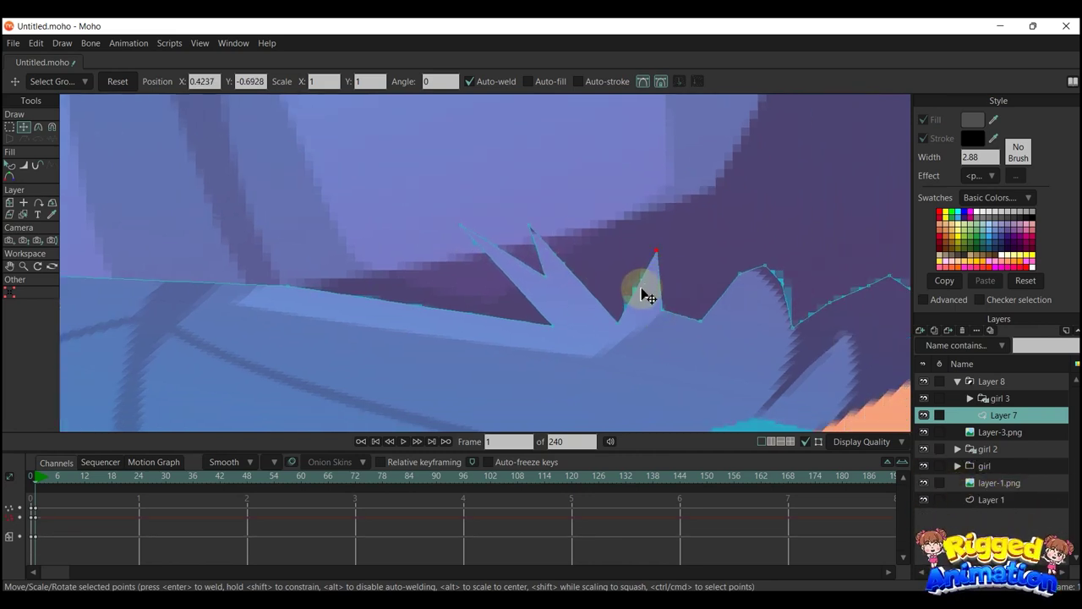
Adjust the mask outline points along the rounded grass tuft between the shorts and the girl's arm
drag(674, 304, 567, 300)
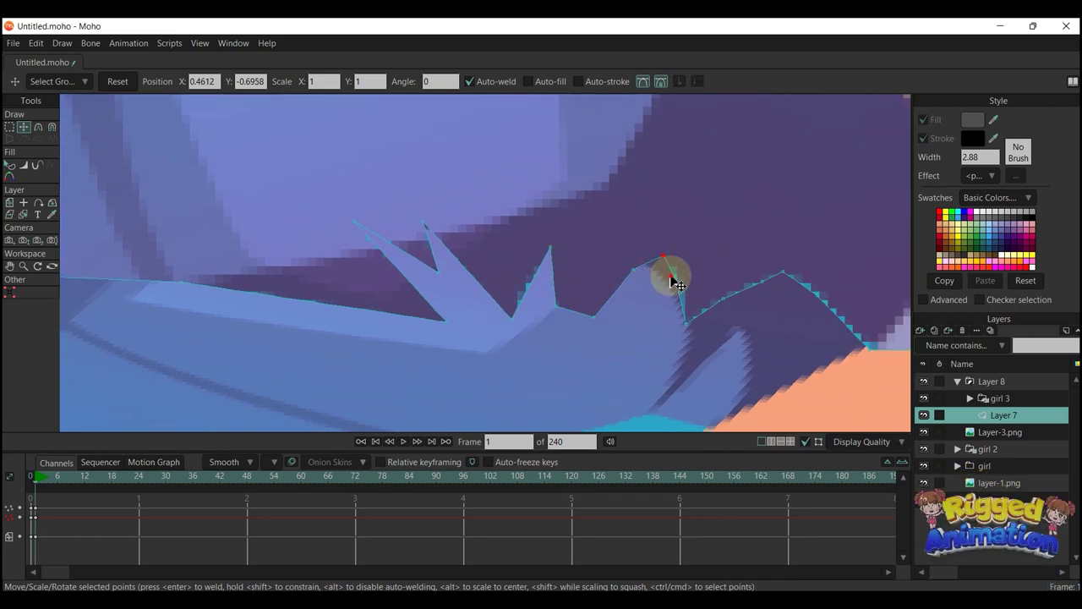
drag(674, 281, 713, 303)
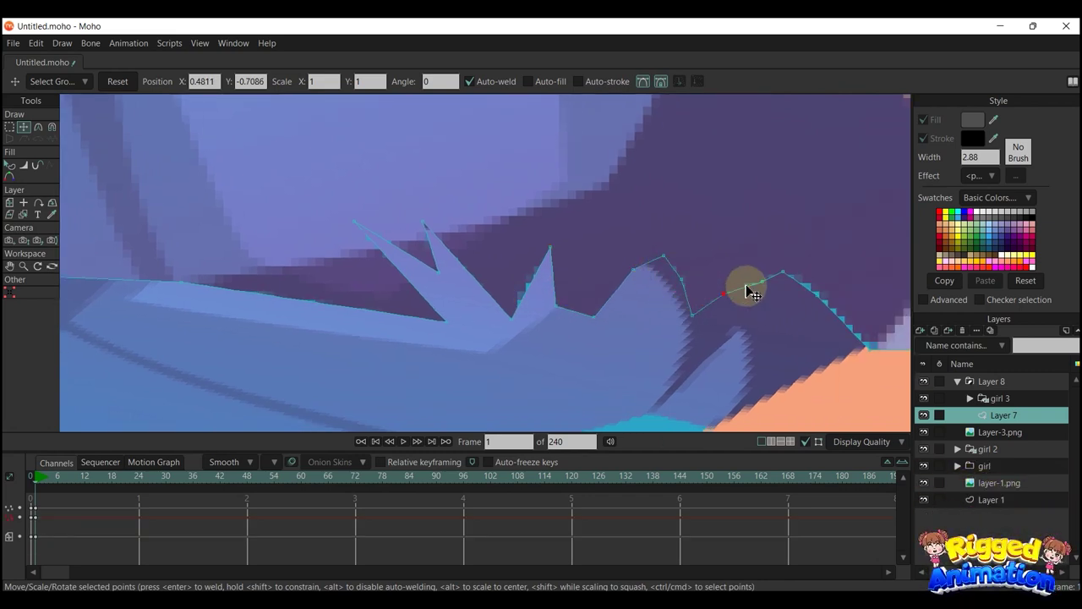
drag(776, 294, 634, 264)
drag(678, 321, 659, 301)
drag(659, 301, 558, 226)
Fit the mask outline points to the grass blades overlapping the girl's hand and lower leg
drag(509, 196, 505, 188)
drag(586, 284, 576, 253)
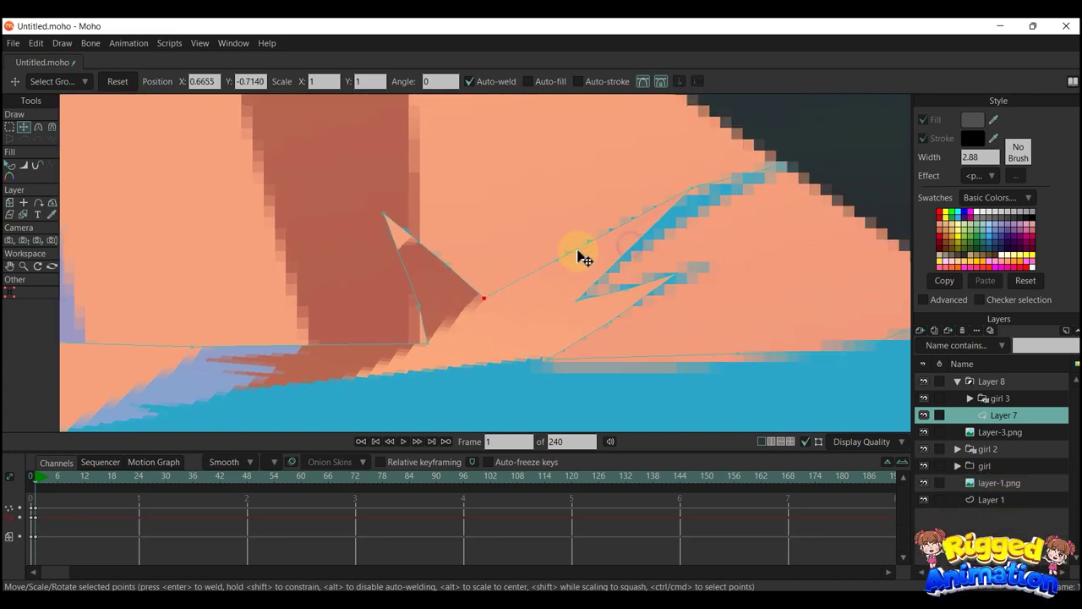
drag(689, 197, 715, 200)
drag(765, 163, 758, 162)
Remove the mask's blade-tip point over the leg at frame 0, and extend the neighbouring point past the leg's edge at frame 1
click(19, 485)
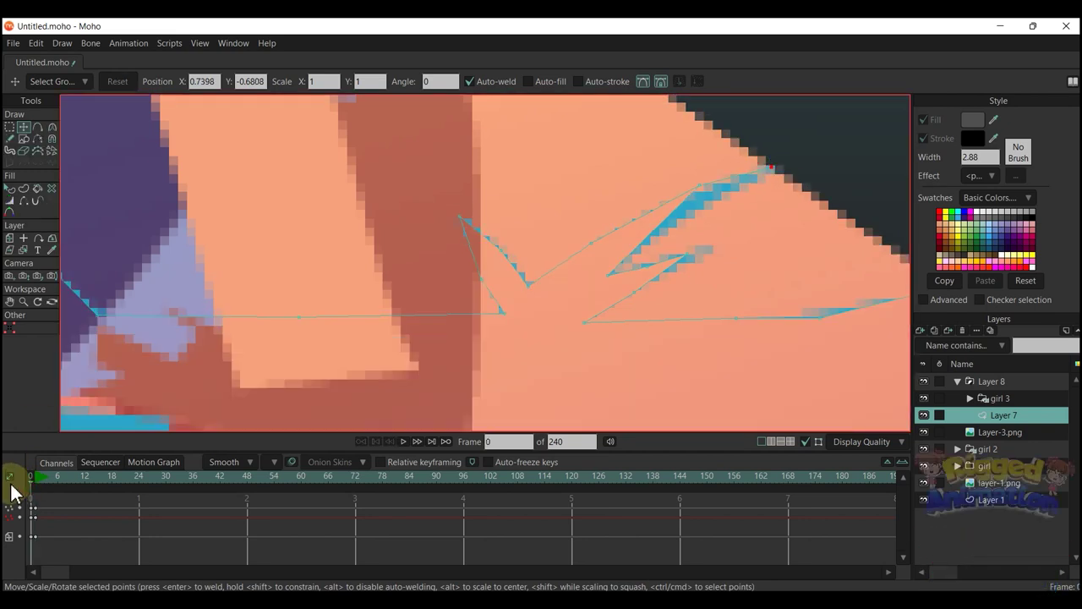
drag(656, 239, 579, 236)
click(35, 477)
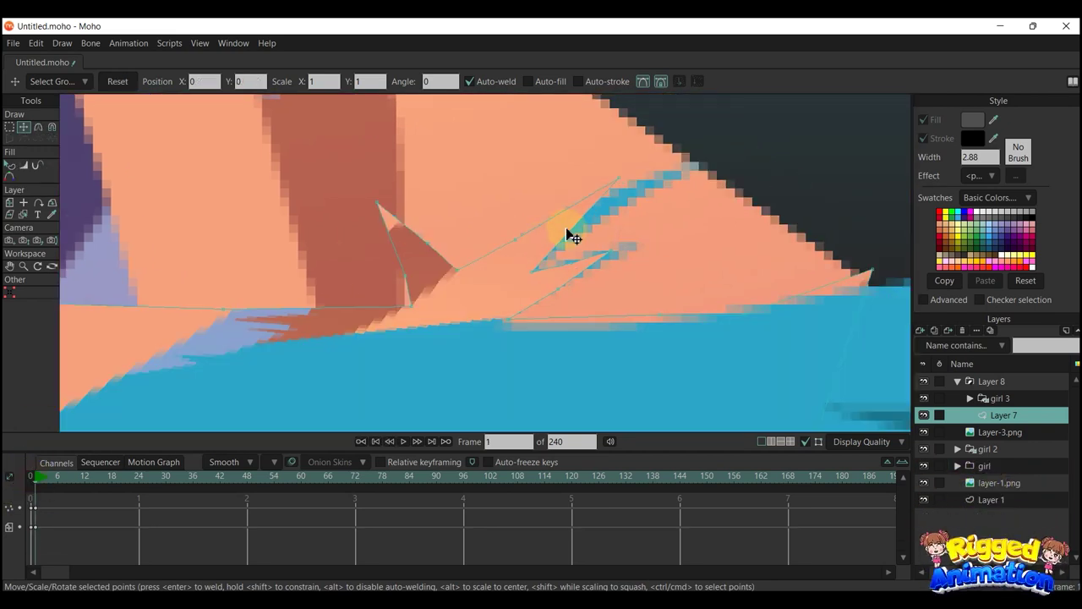
drag(630, 180, 701, 152)
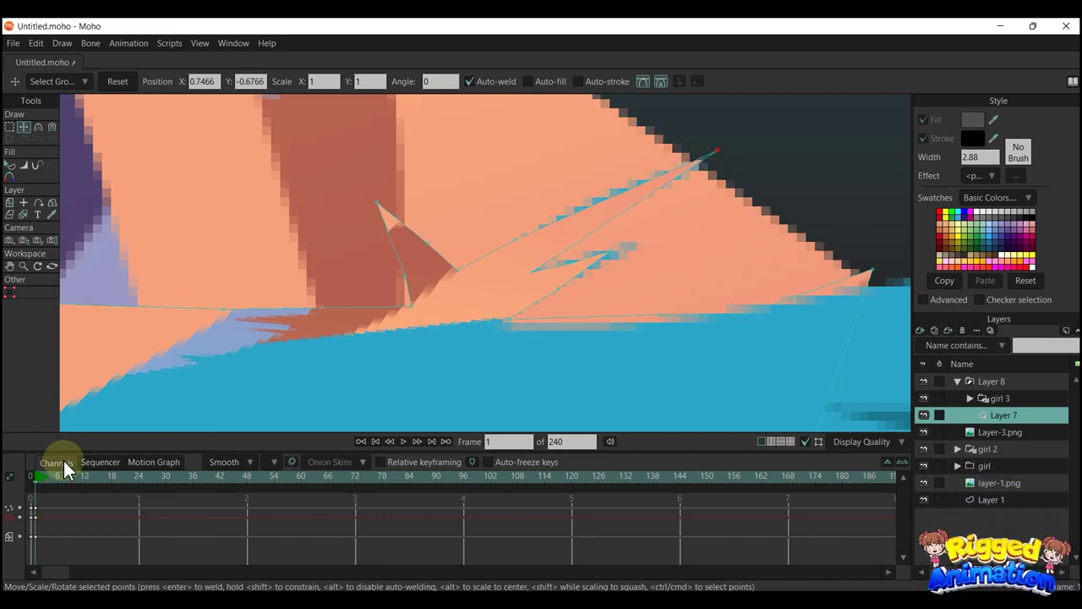
Move the mask's point keyframes from frame 1 to frame 0
click(7, 476)
drag(578, 220, 542, 255)
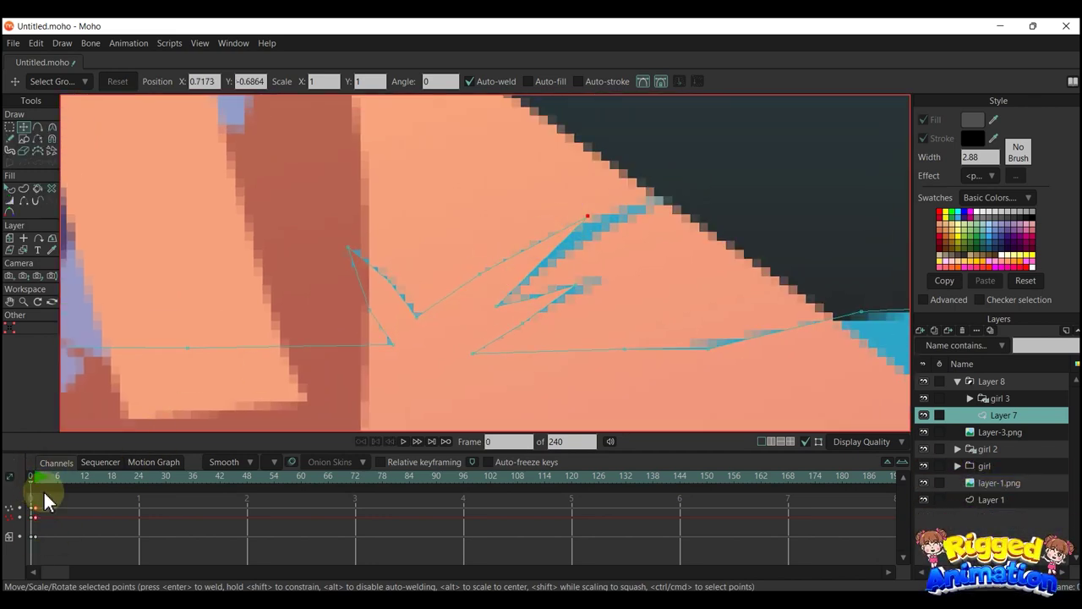
key(ctrl+x)
key(ctrl+v)
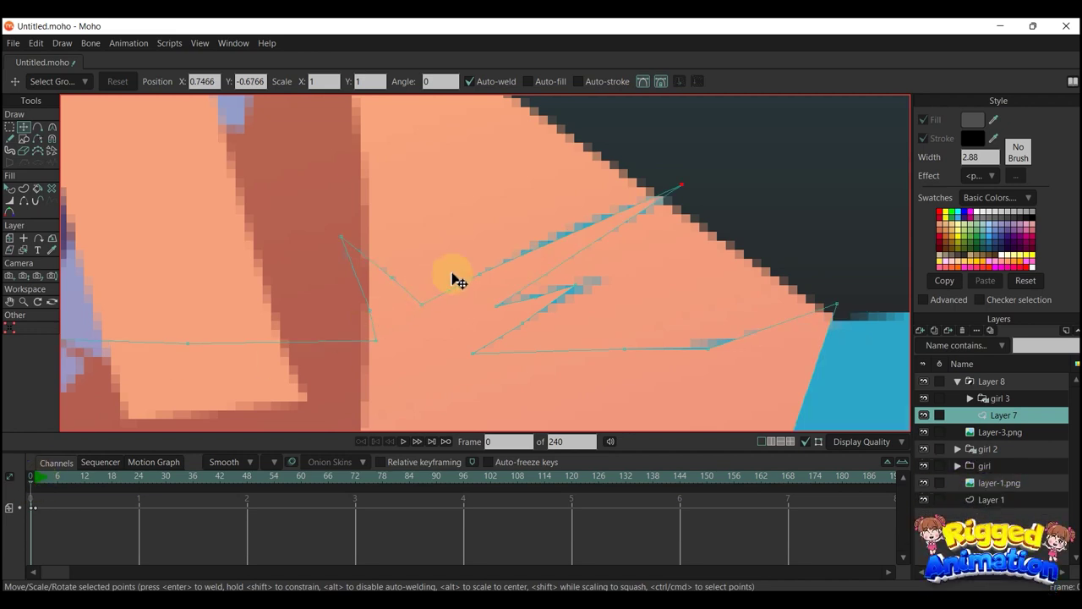
Add a mask point along the upper blade over the girl's leg at frame 0 and fit the points below it to the grass
key(a)
click(554, 230)
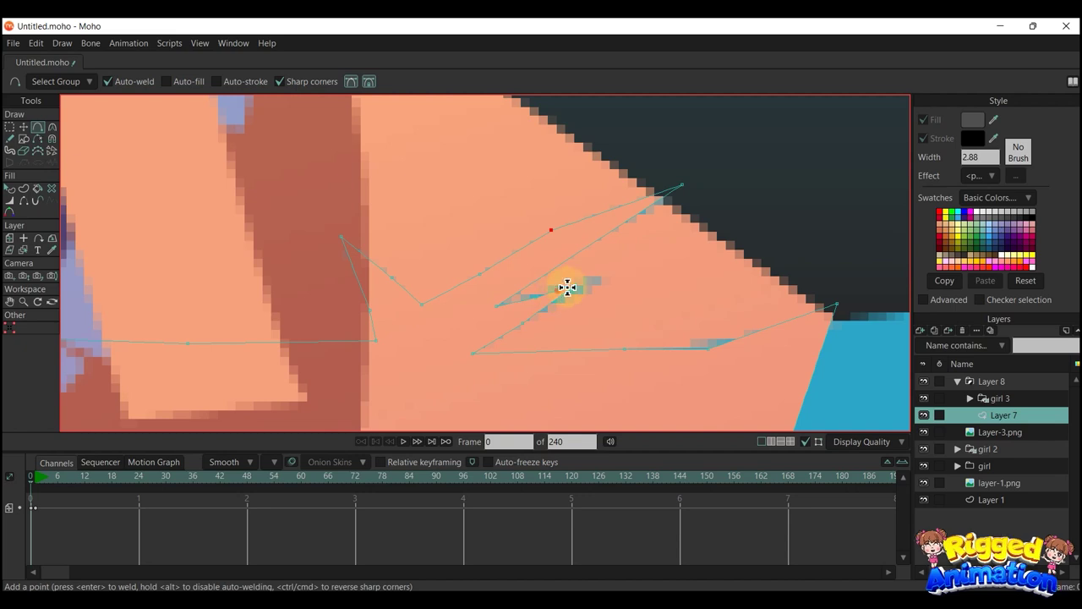
key(t)
drag(576, 289, 544, 281)
scroll(637, 307, down, 2)
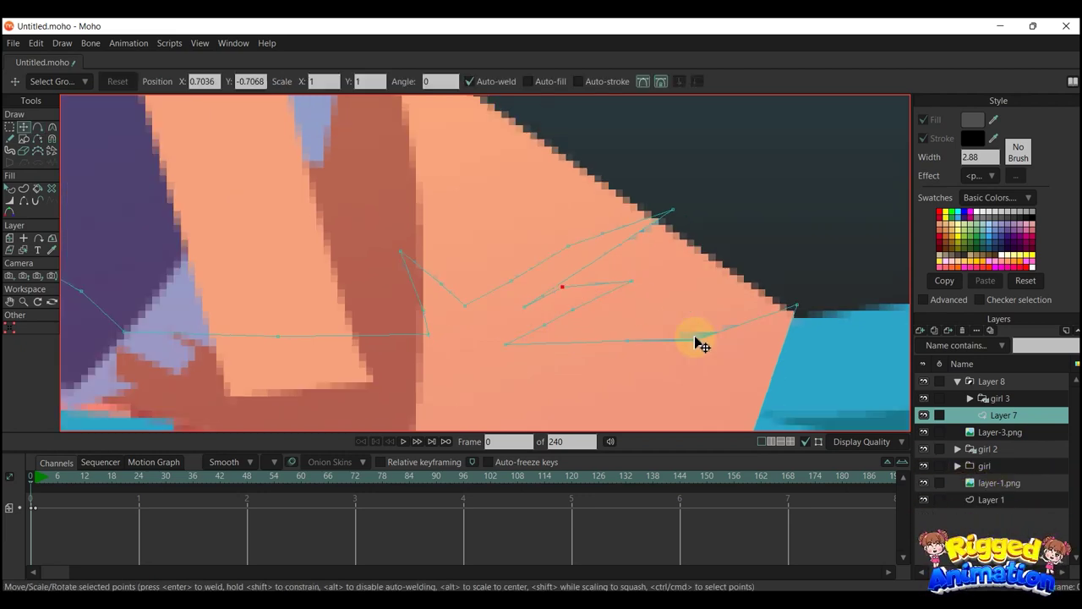
click(694, 335)
scroll(655, 309, down, 3)
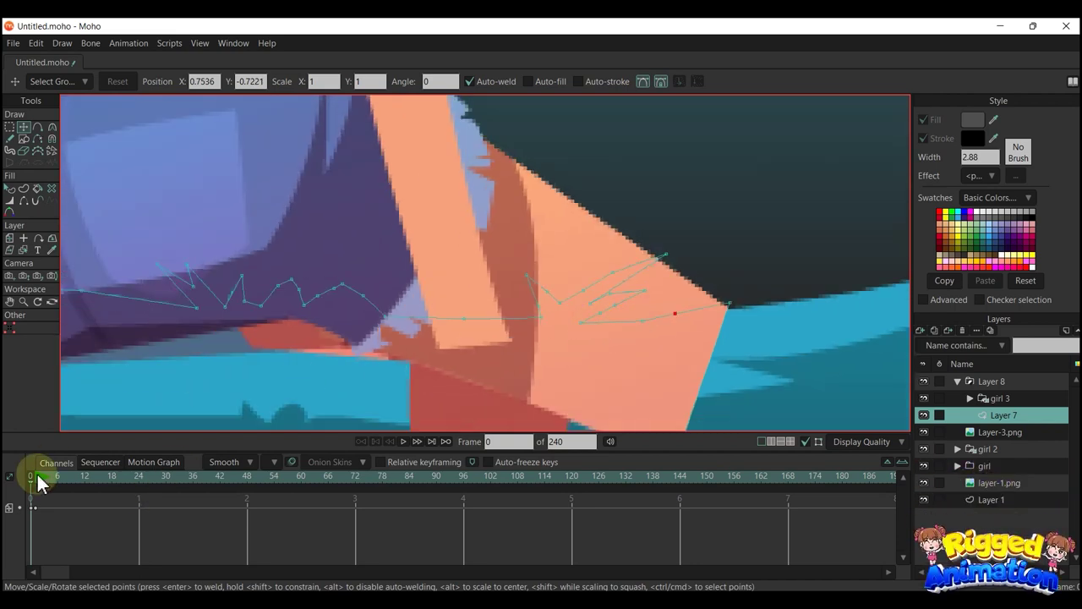
Render frame 1 to check the masked ground shadow against the grass
click(37, 478)
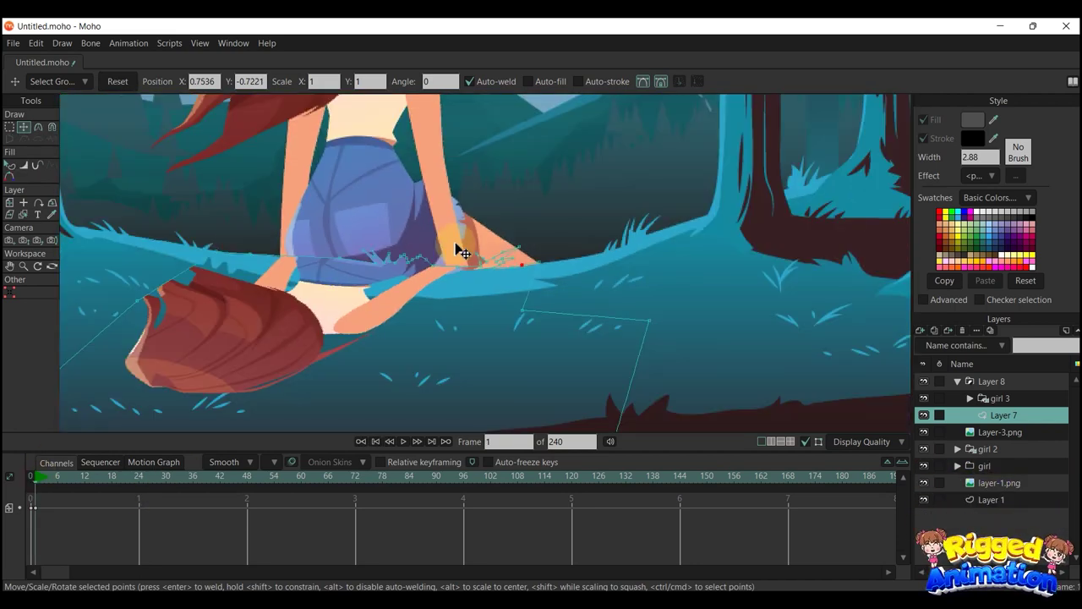
key(ctrl+r)
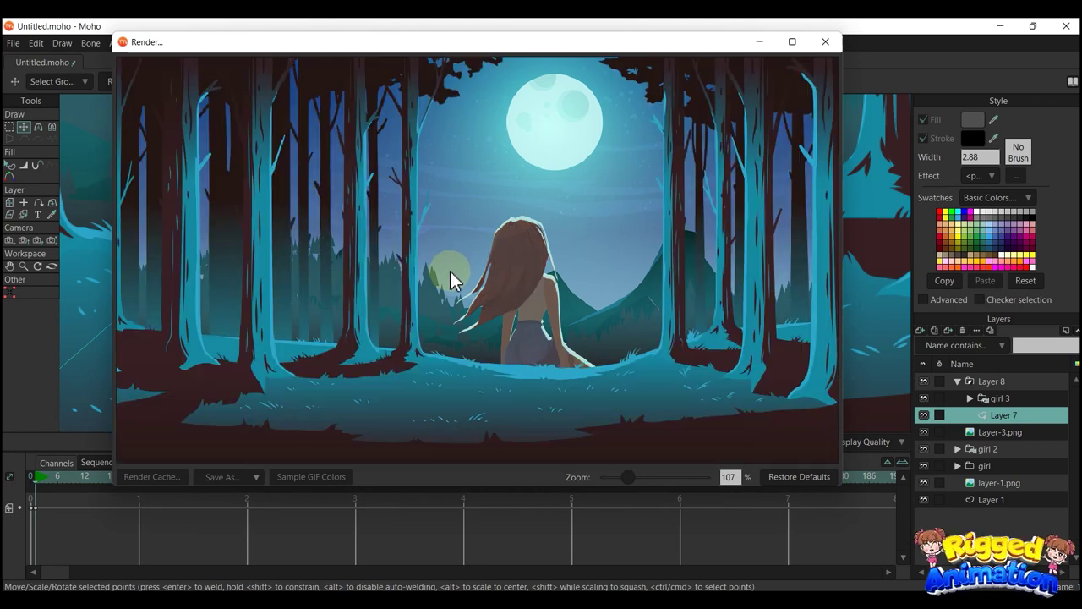
scroll(460, 282, down, 2)
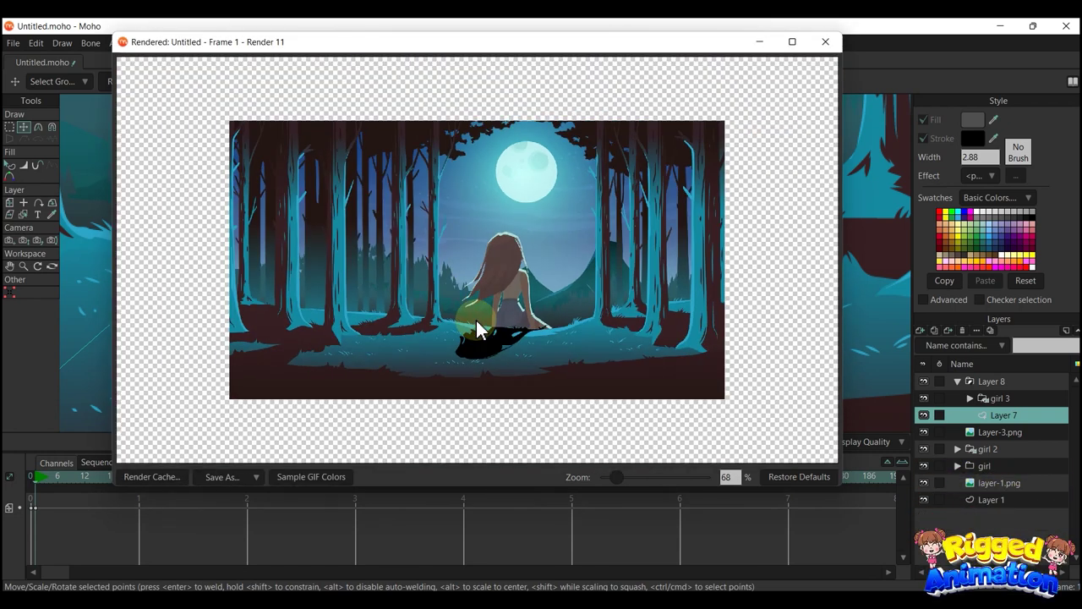
click(825, 42)
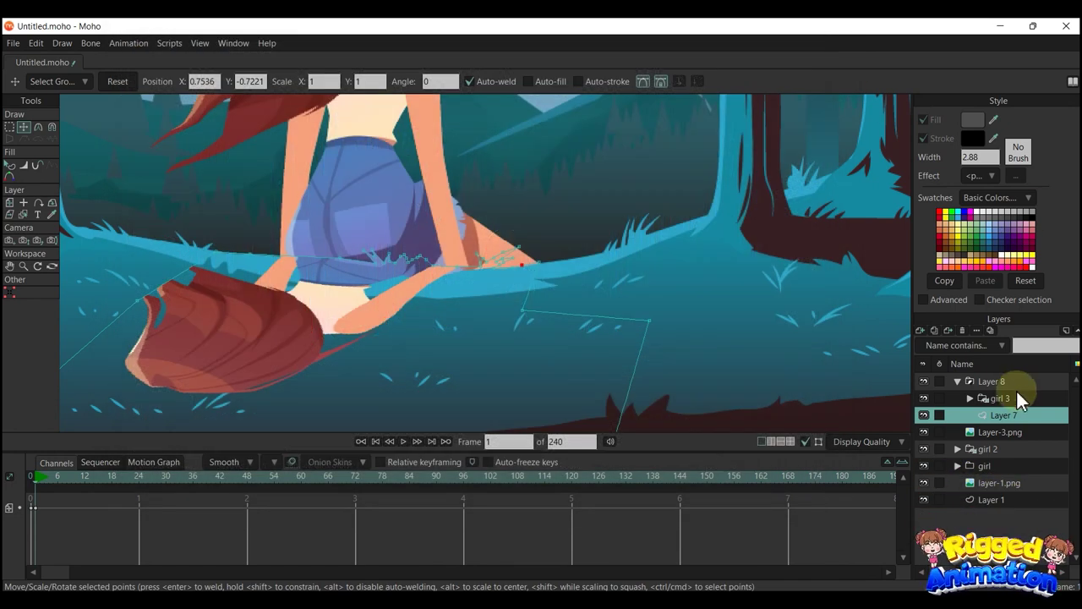
Rename the Layer 8 group as girl shadow
click(972, 382)
double_click(965, 386)
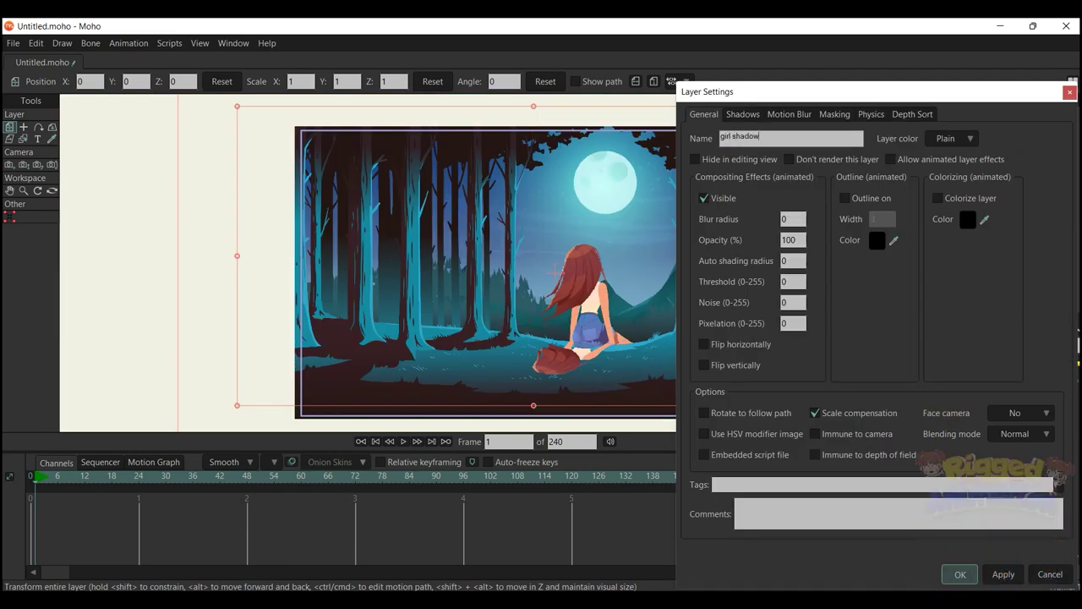
key(Return)
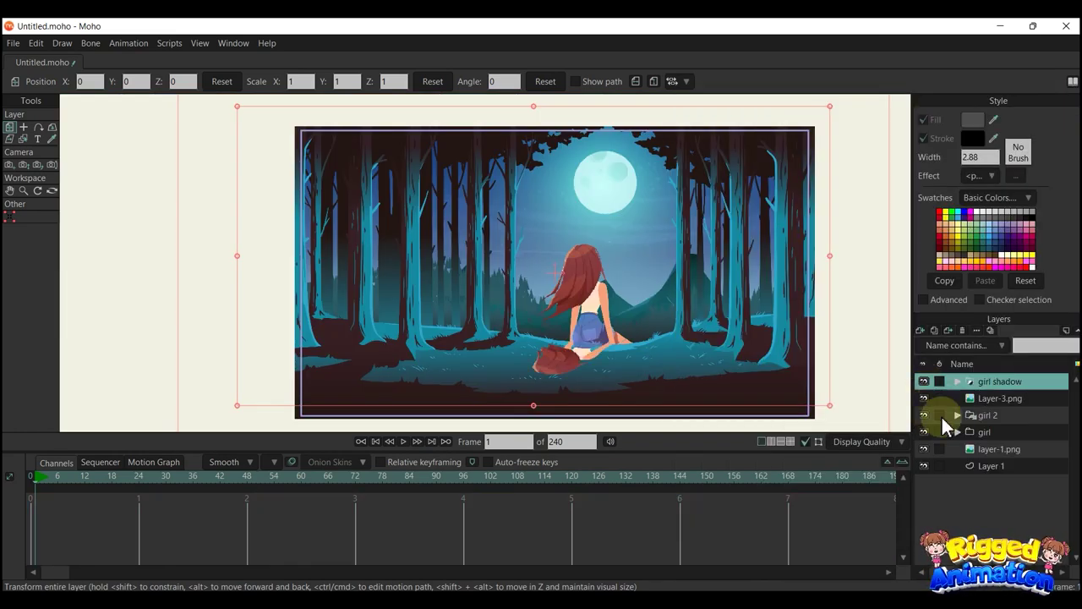
Compare renders of frame 1 with the girl 2 group hidden and with it visible
click(981, 416)
key(ctrl+r)
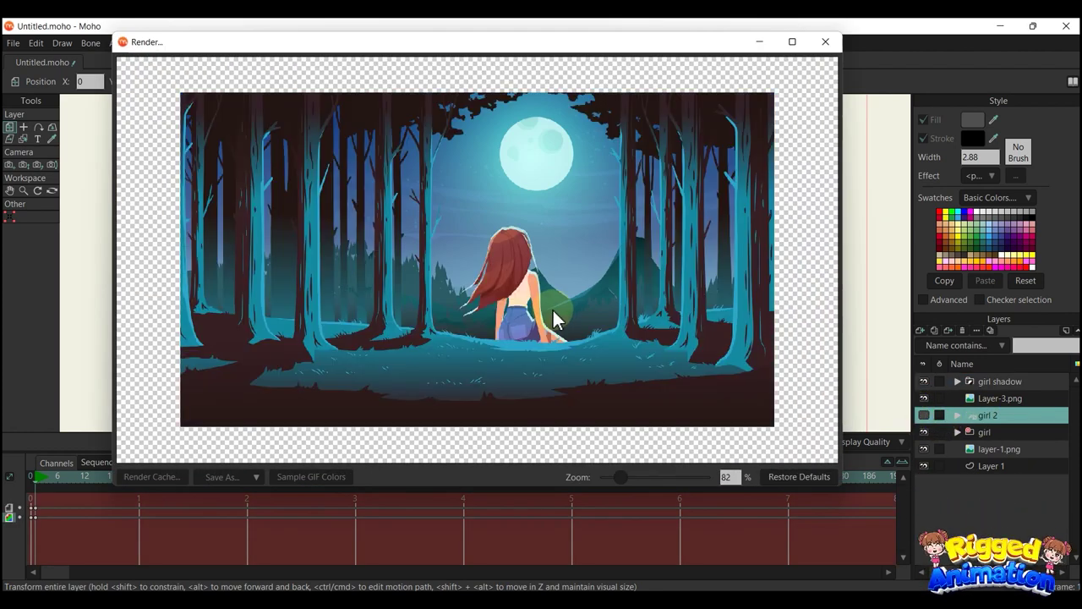
click(825, 42)
click(924, 415)
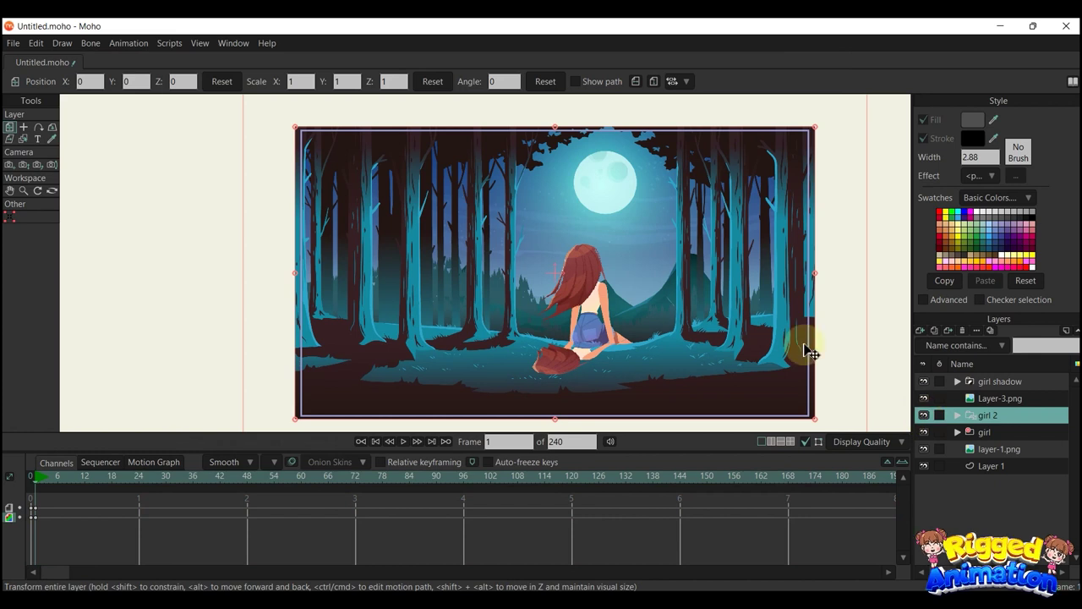
key(ctrl+r)
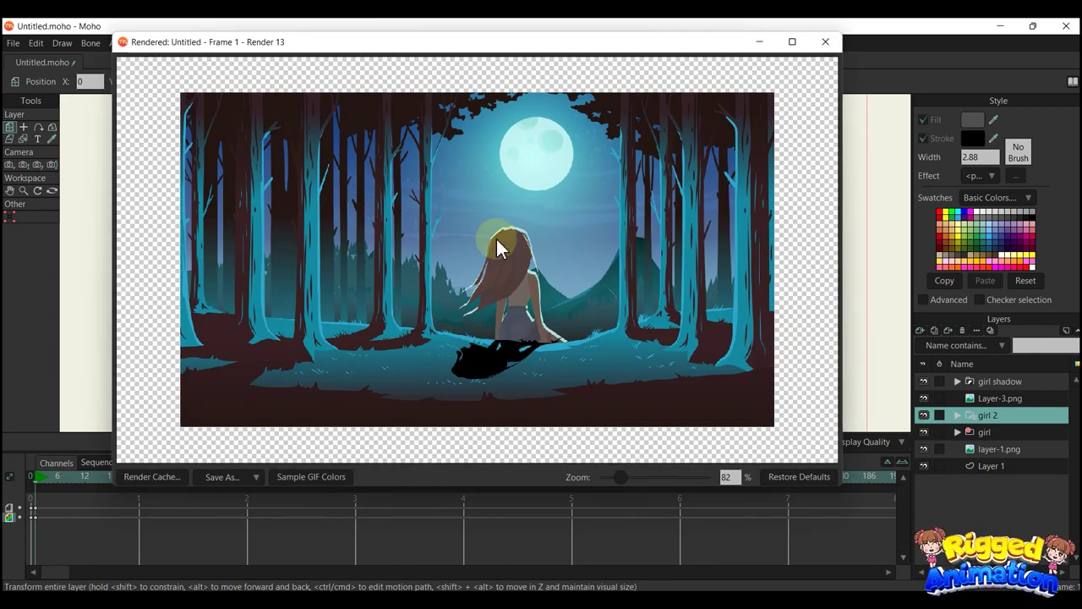
click(825, 41)
Group the girl 2 and girl layers together at frame 0 and name the new group girl
ctrl+click(986, 432)
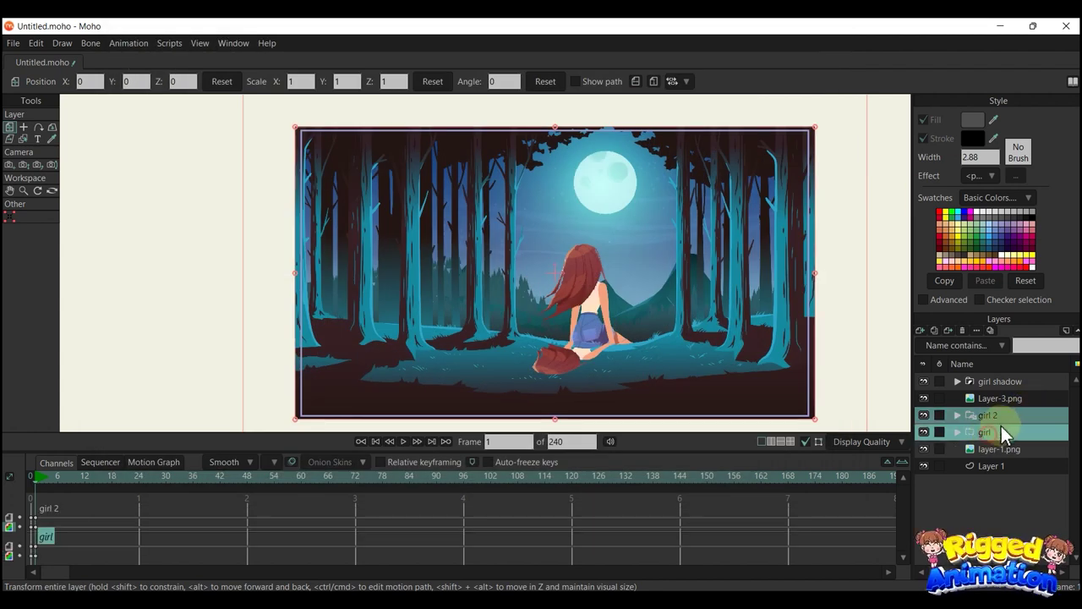
click(29, 477)
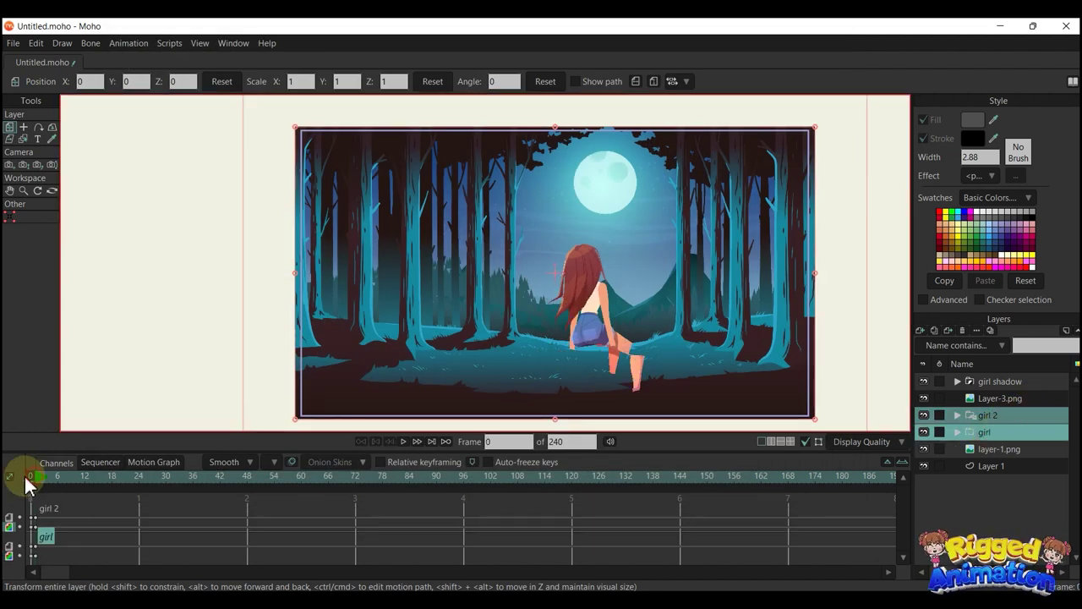
right_click(978, 418)
click(1011, 542)
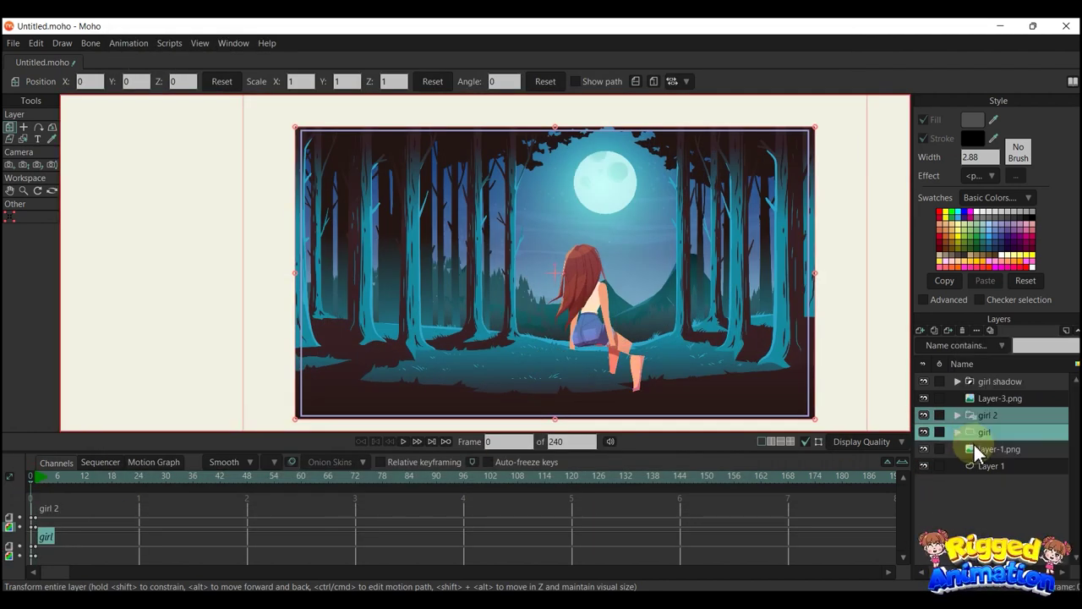
click(957, 416)
double_click(997, 413)
text(girl)
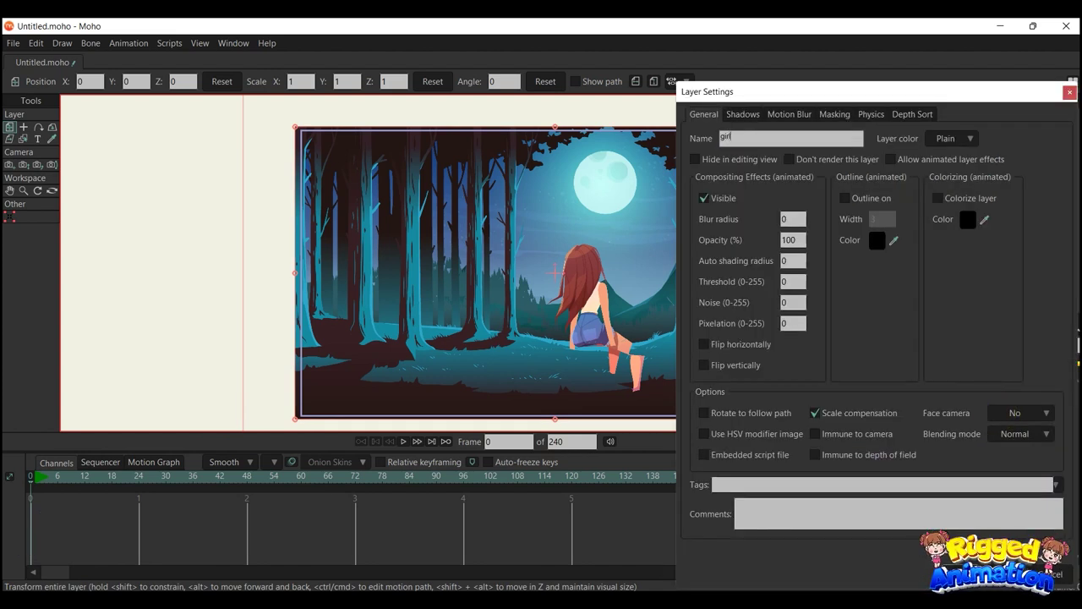
key(Return)
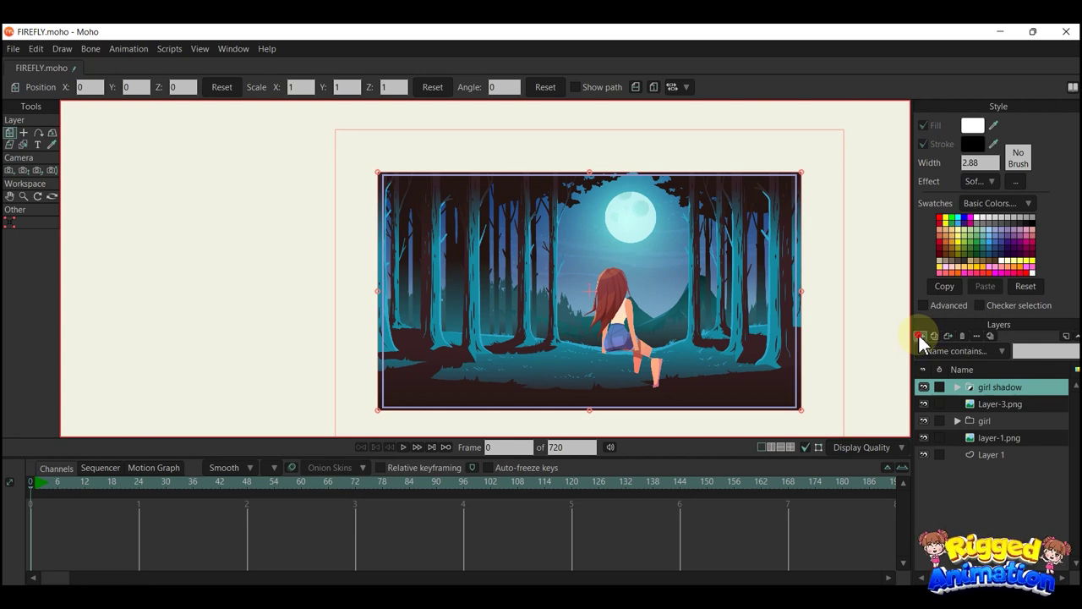
Add a vector layer above the girl shadow group and draw a small white circle beside the girl's hair
click(918, 333)
click(999, 346)
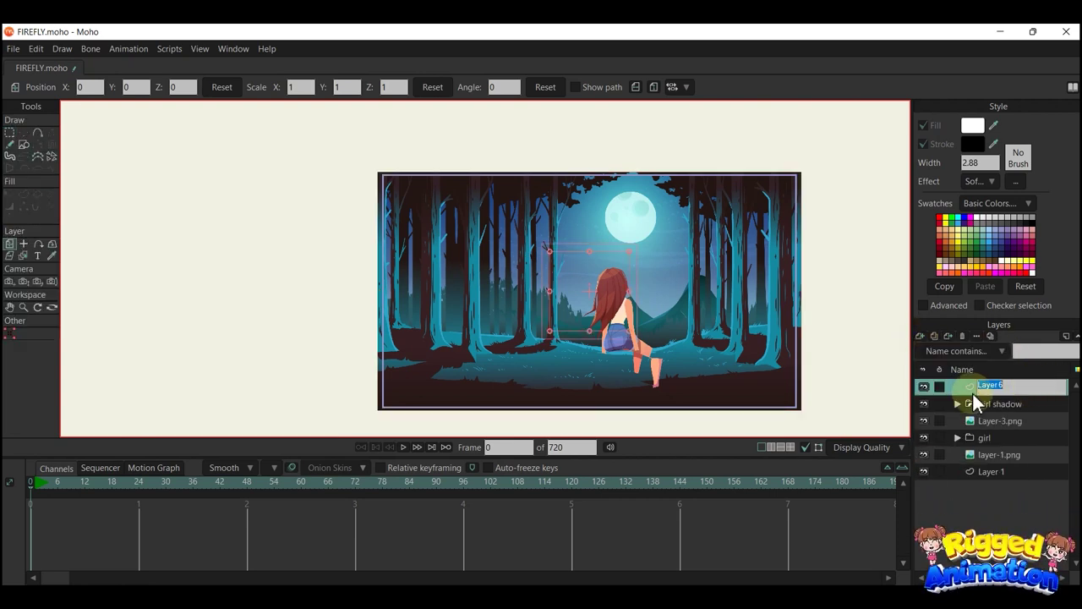
click(962, 388)
scroll(702, 362, up, 2)
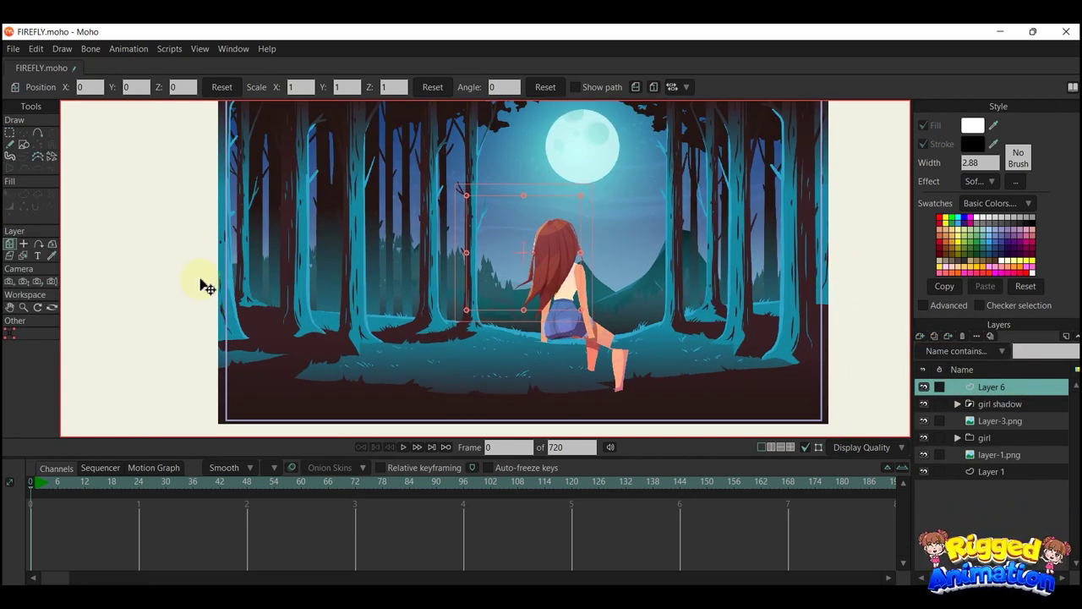
click(22, 145)
scroll(520, 259, up, 2)
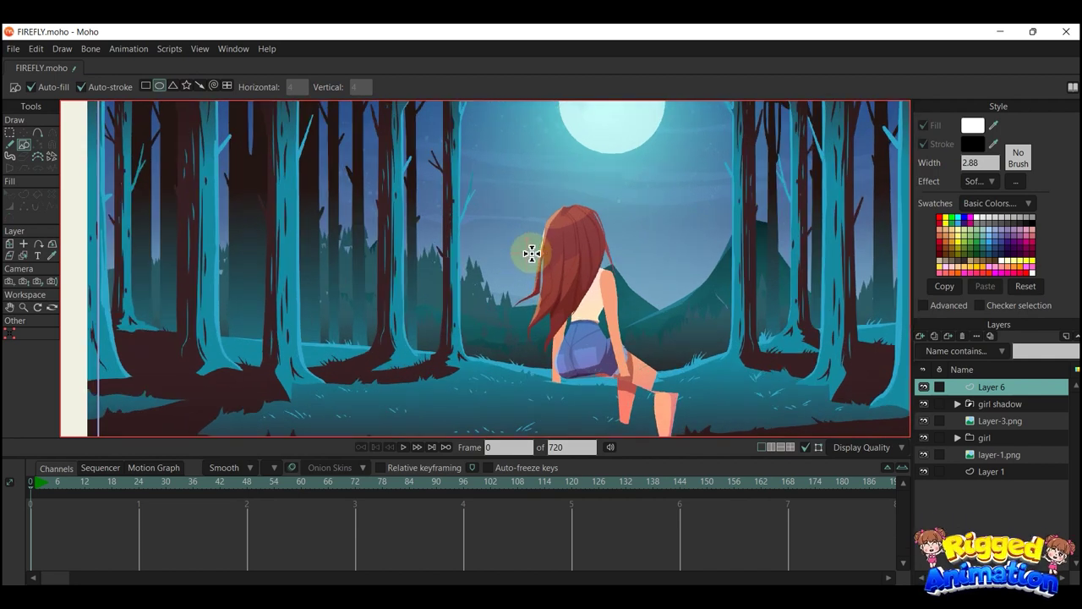
drag(522, 251, 520, 248)
scroll(524, 253, up, 5)
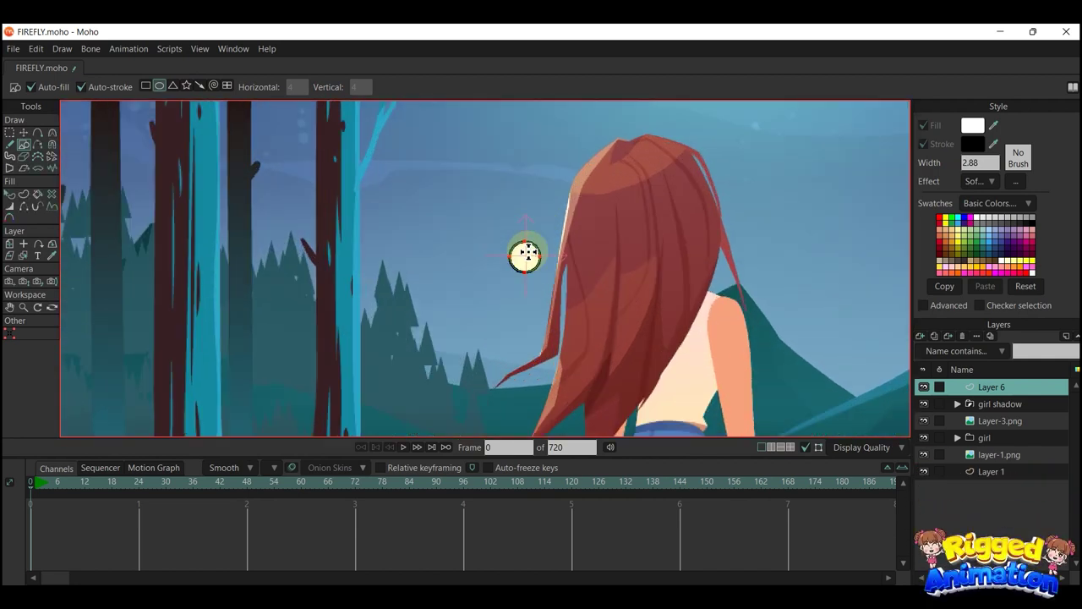
Turn off the white circle's stroke and apply a Soft Edge effect to it with a blur radius of 1
key(q)
click(930, 146)
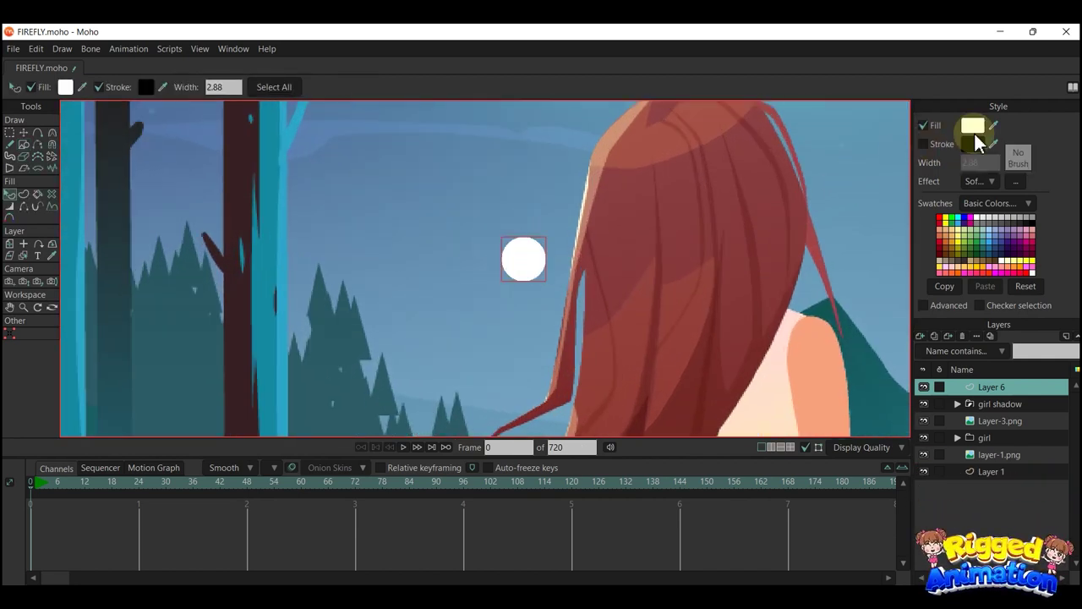
key(t)
scroll(544, 245, up, 2)
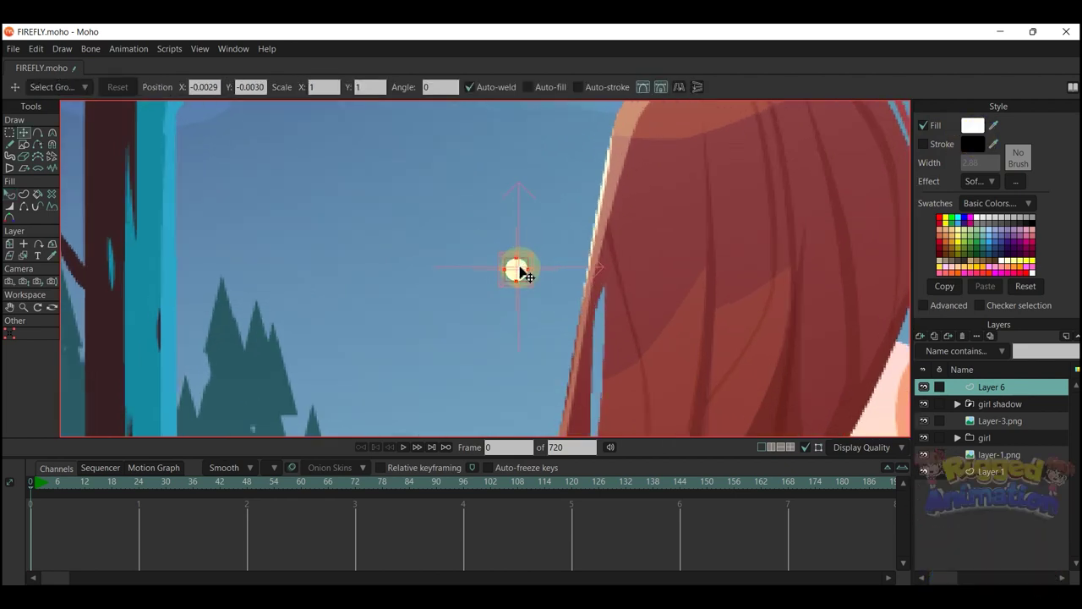
key(q)
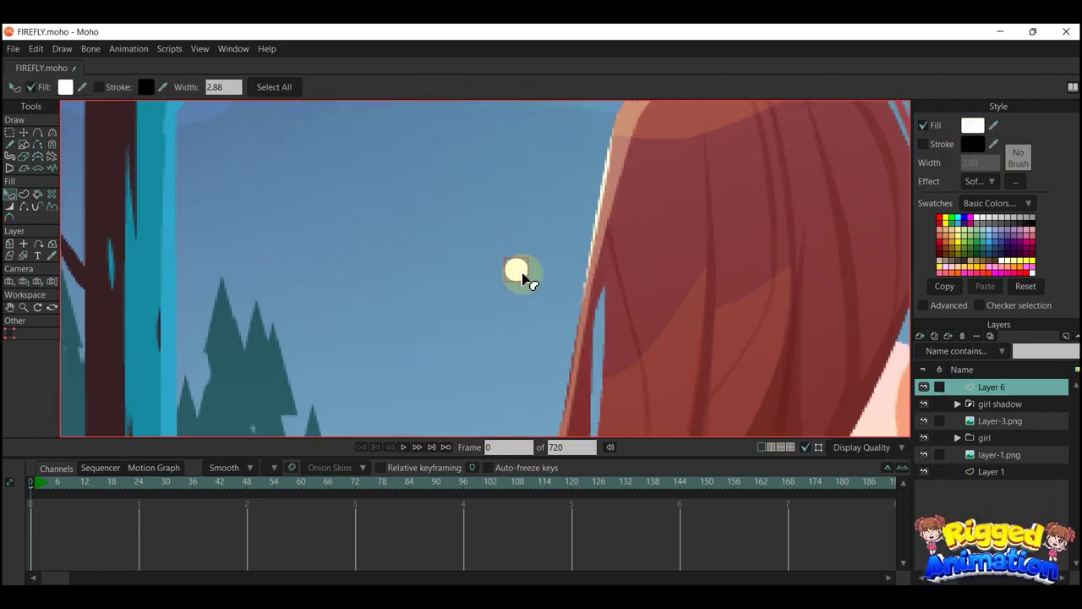
click(988, 180)
click(1014, 186)
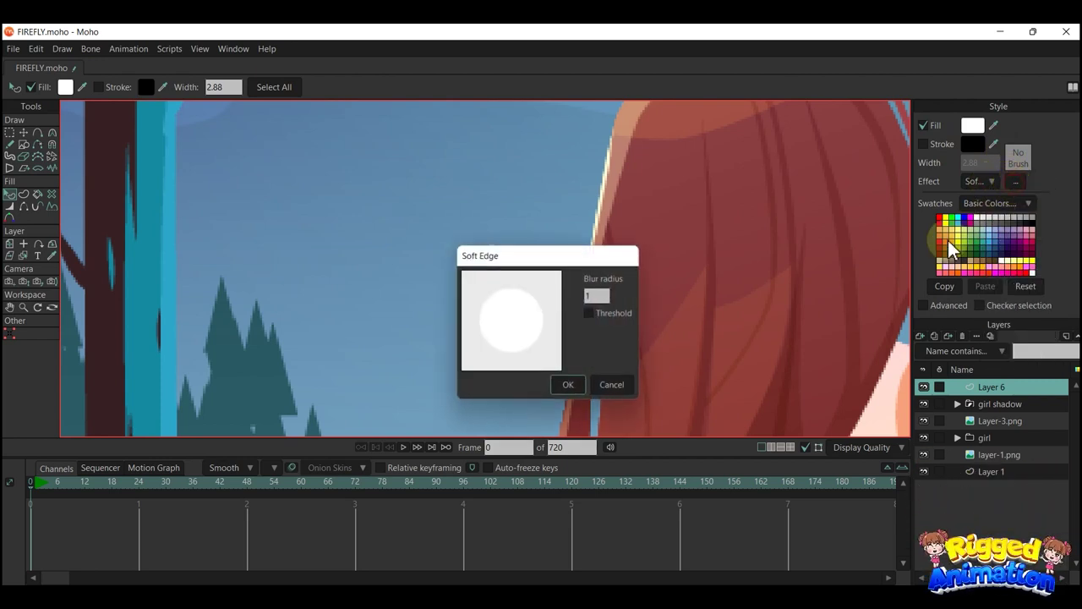
click(608, 295)
click(576, 382)
scroll(570, 314, down, 2)
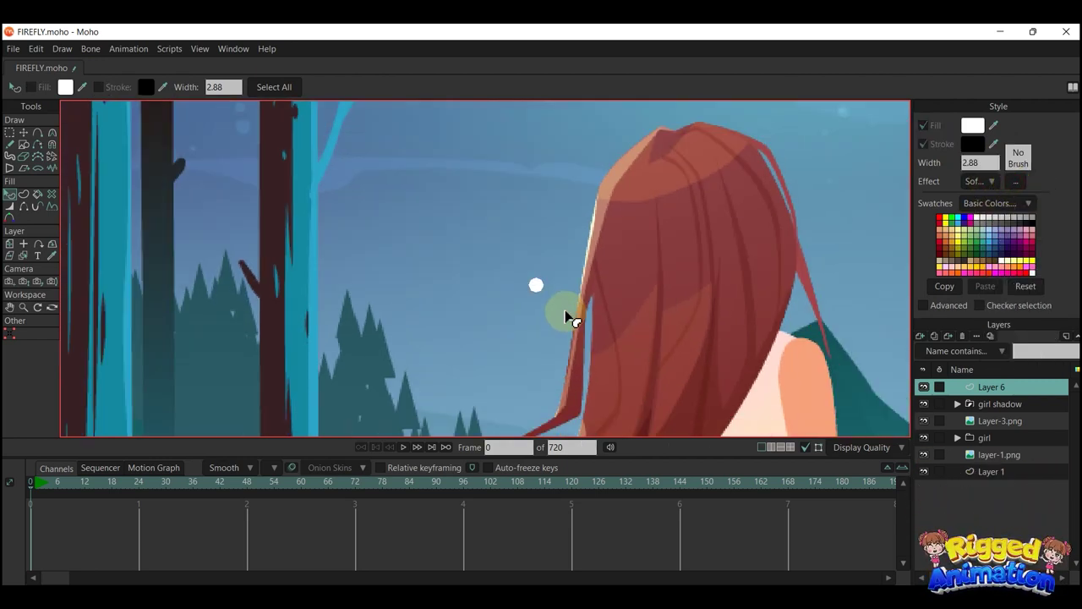
Enlarge a copy of the white circle so that it extends around the original
scroll(570, 296, up, 4)
key(t)
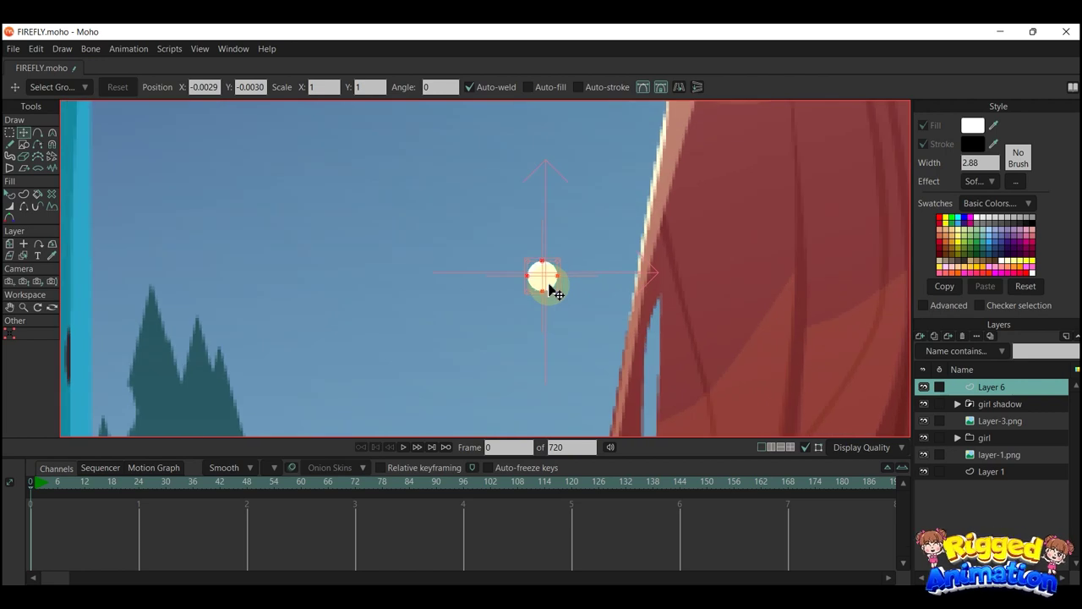
drag(558, 296, 569, 298)
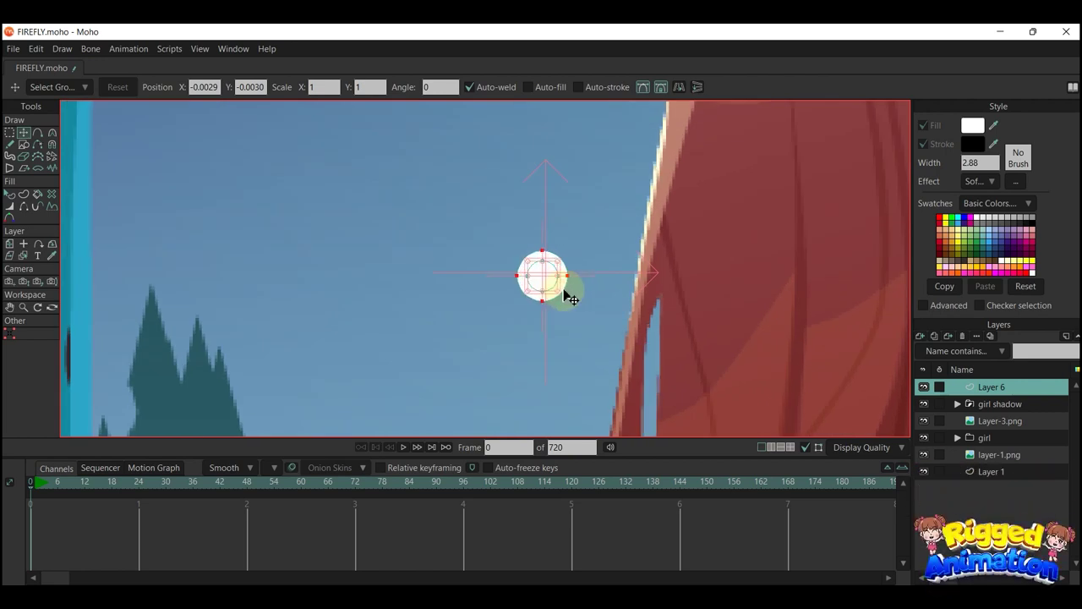
Fill the larger circle with yellow E4FF00 and set its Soft Edge blur radius to 5
key(q)
click(973, 125)
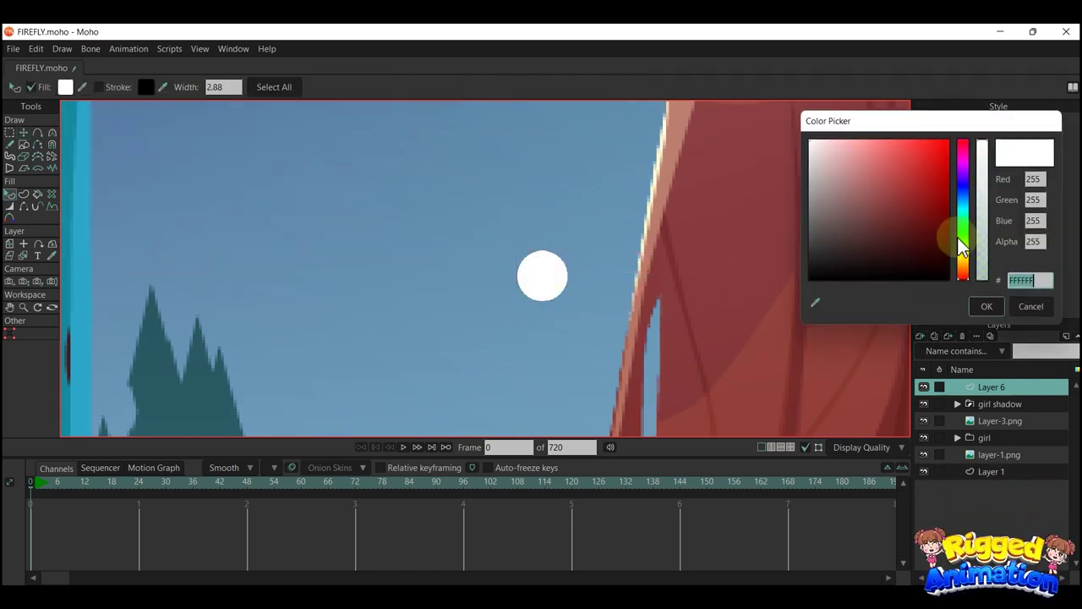
click(964, 253)
drag(927, 169, 969, 121)
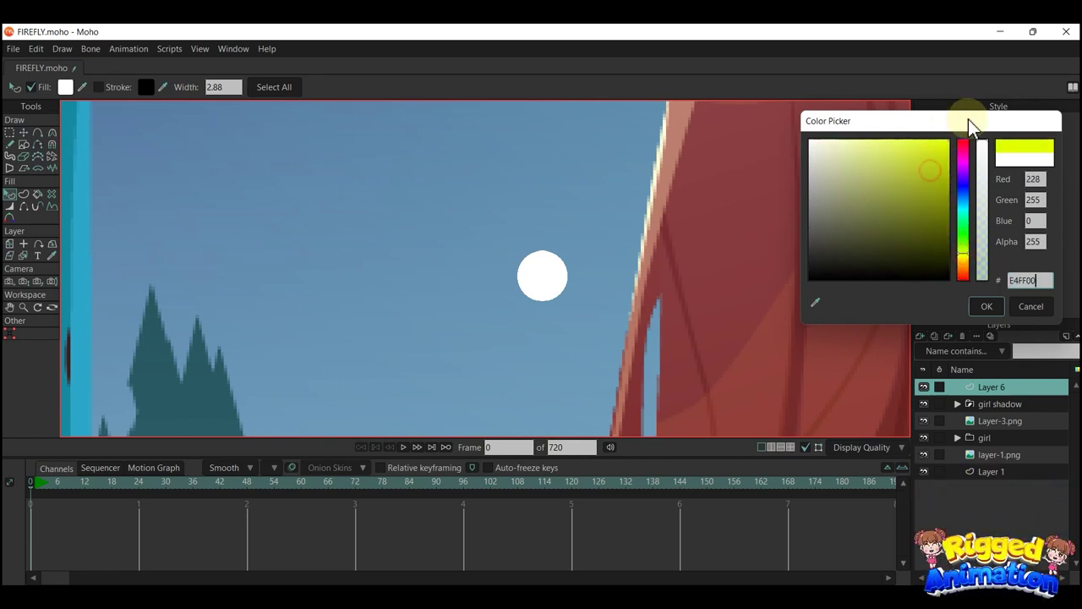
click(984, 306)
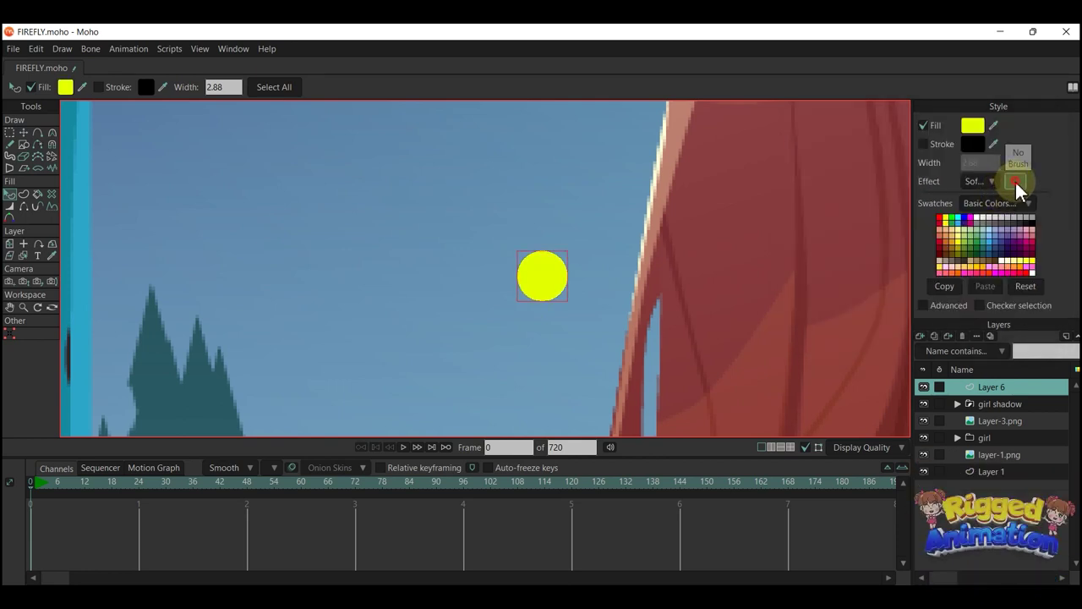
click(1015, 181)
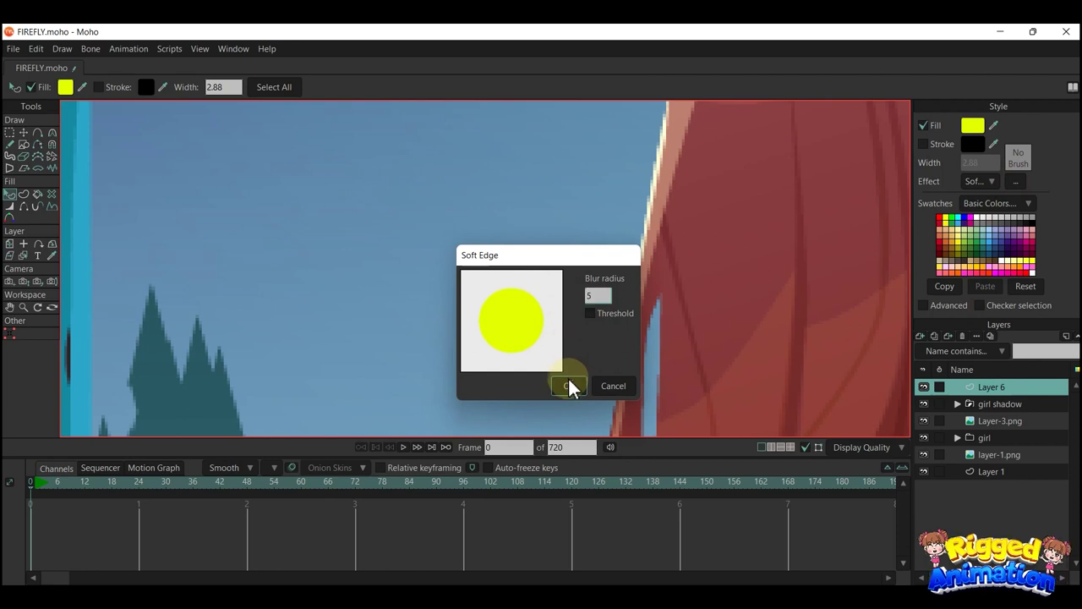
click(569, 387)
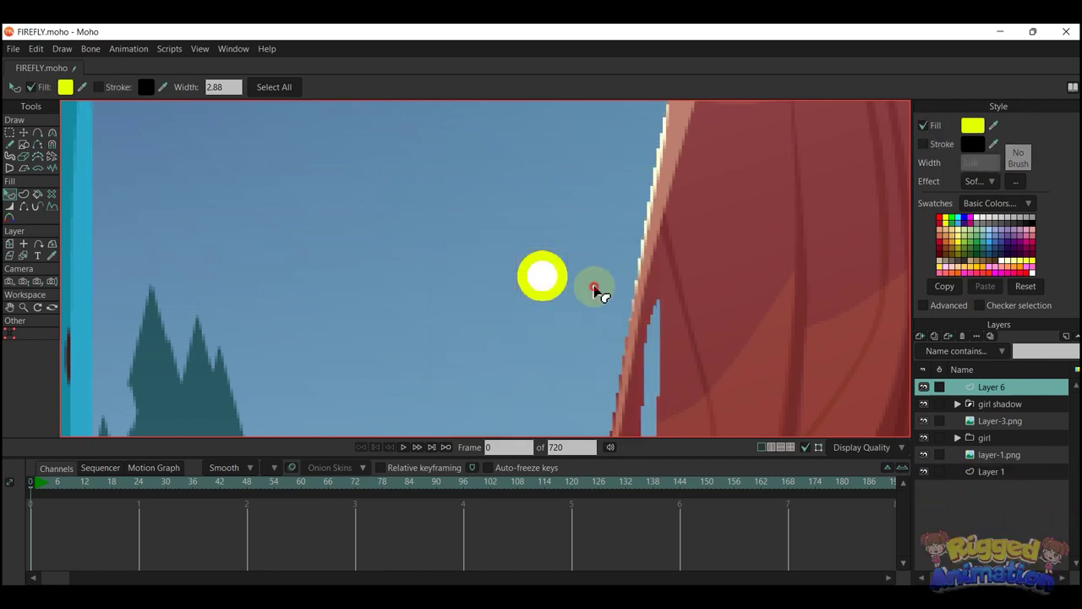
Add a Particle layer above the firefly layer and place Layer 6 inside it
scroll(595, 287, down, 2)
scroll(587, 280, up, 1)
key(t)
scroll(596, 285, up, 2)
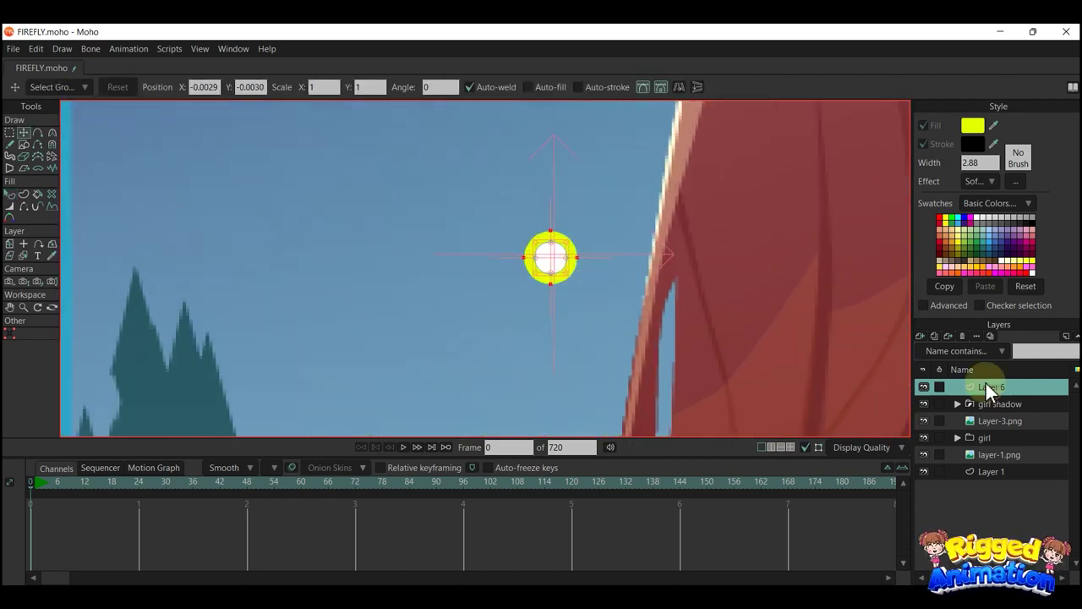
click(921, 336)
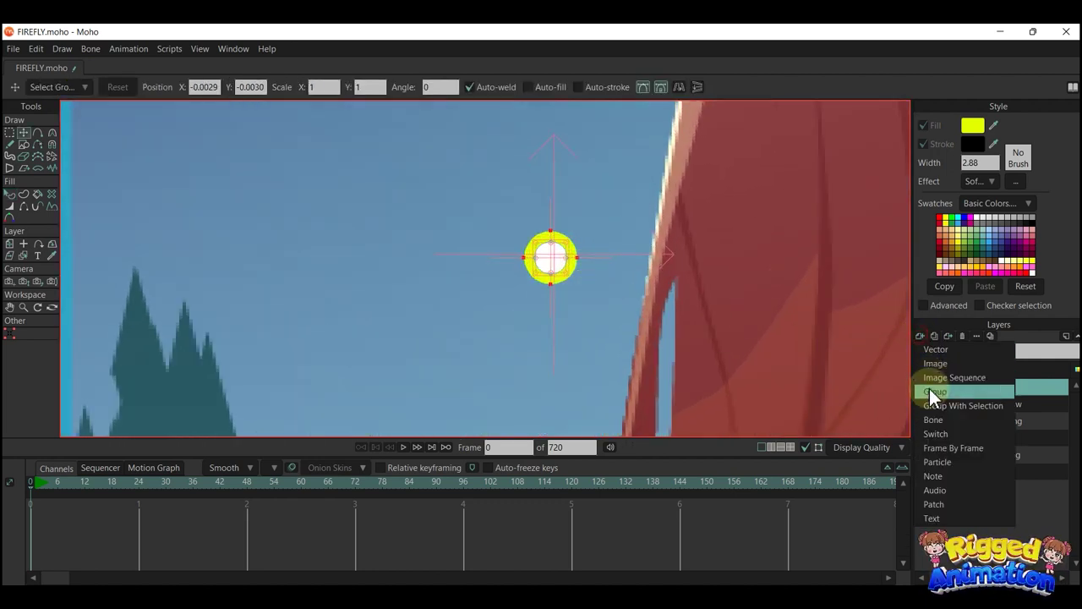
click(943, 460)
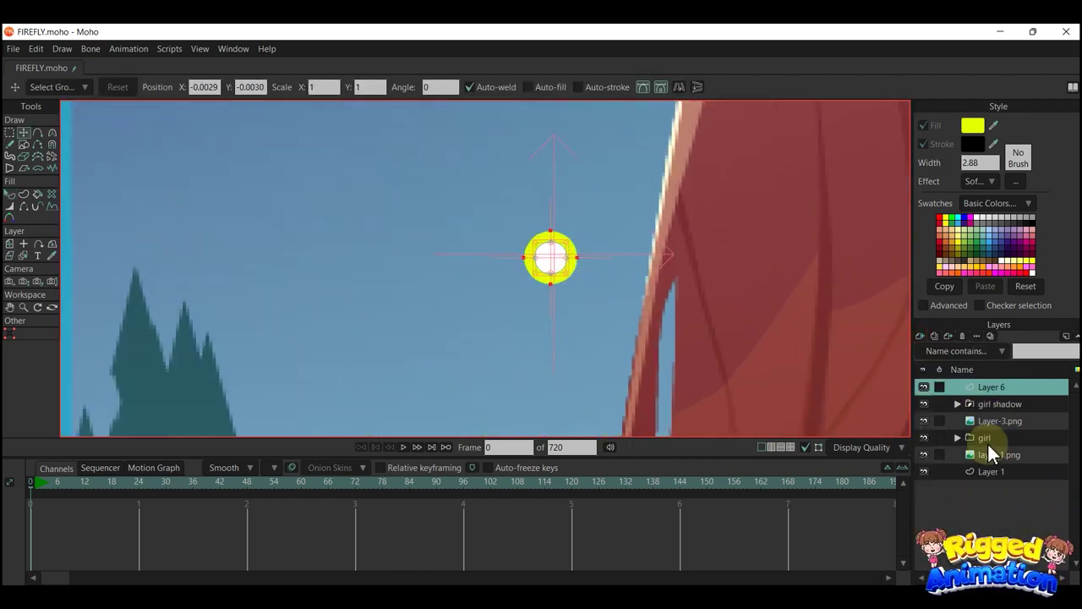
click(995, 404)
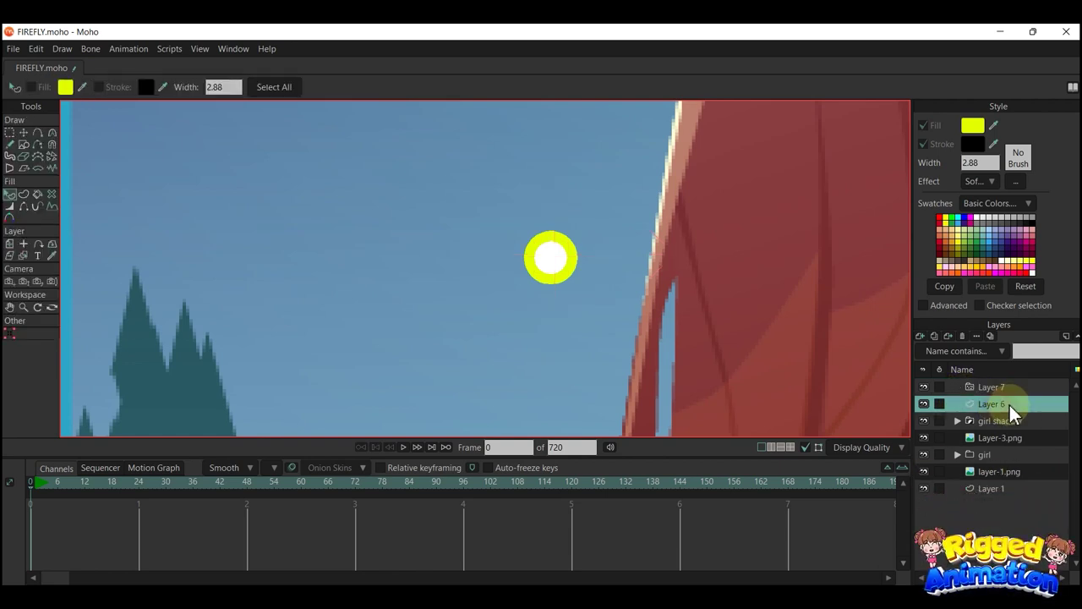
mouse_move(994, 396)
mouse_down()
mouse_move(1002, 393)
mouse_move(991, 391)
mouse_up()
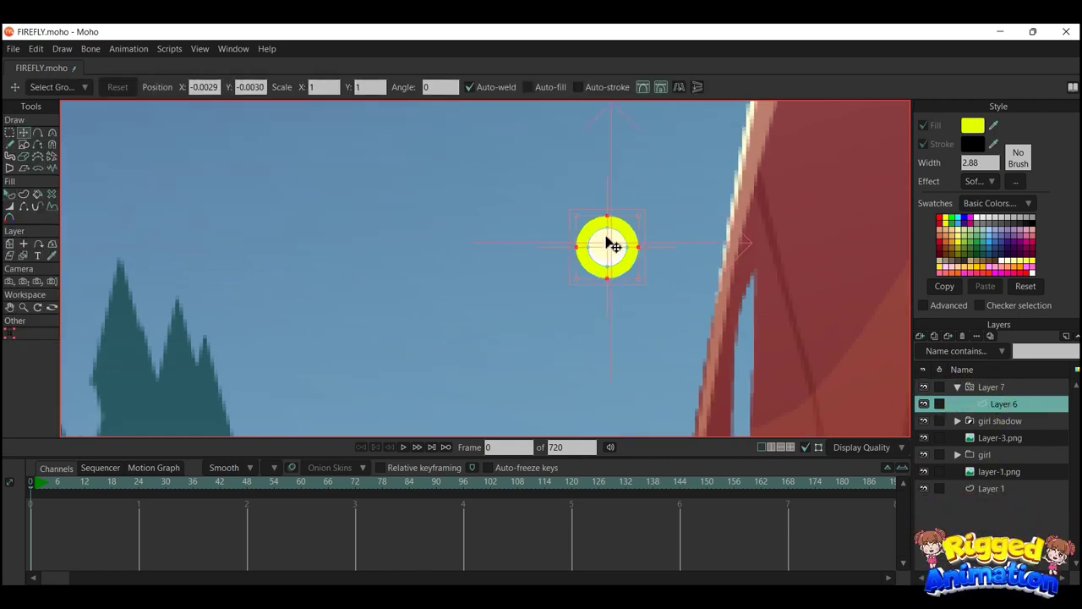
Centre the firefly circles on the layer origin by setting their position to X 0 and Y 0
key(t)
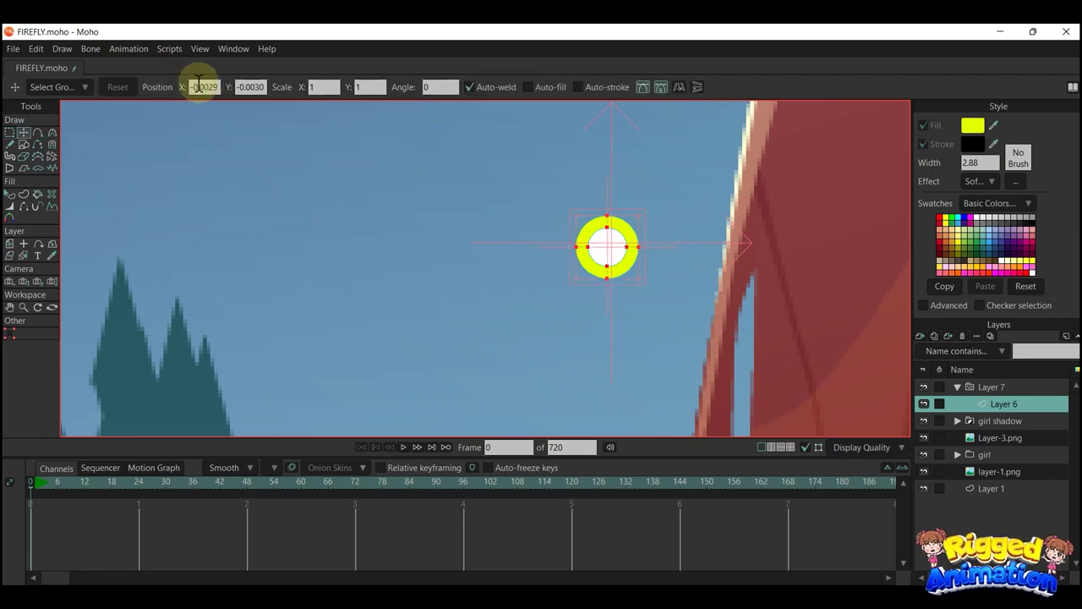
drag(218, 85, 130, 64)
text(0)
drag(258, 87, 210, 77)
text(0)
key(Return)
scroll(740, 286, down, 2)
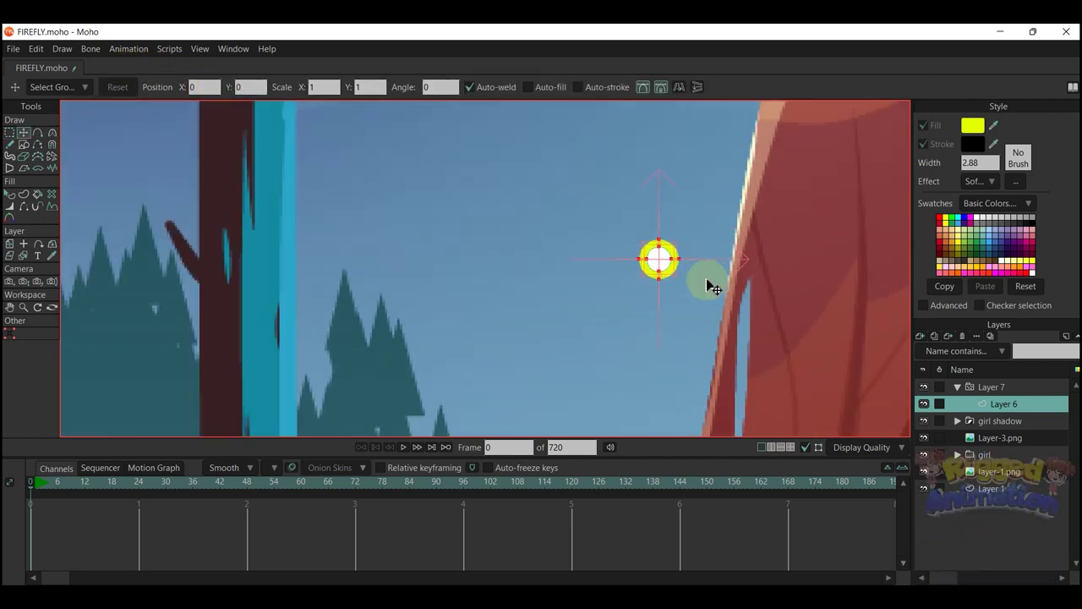
Duplicate the firefly layer inside the particle layer and shrink the duplicate's circles to less than half size
drag(697, 278, 643, 278)
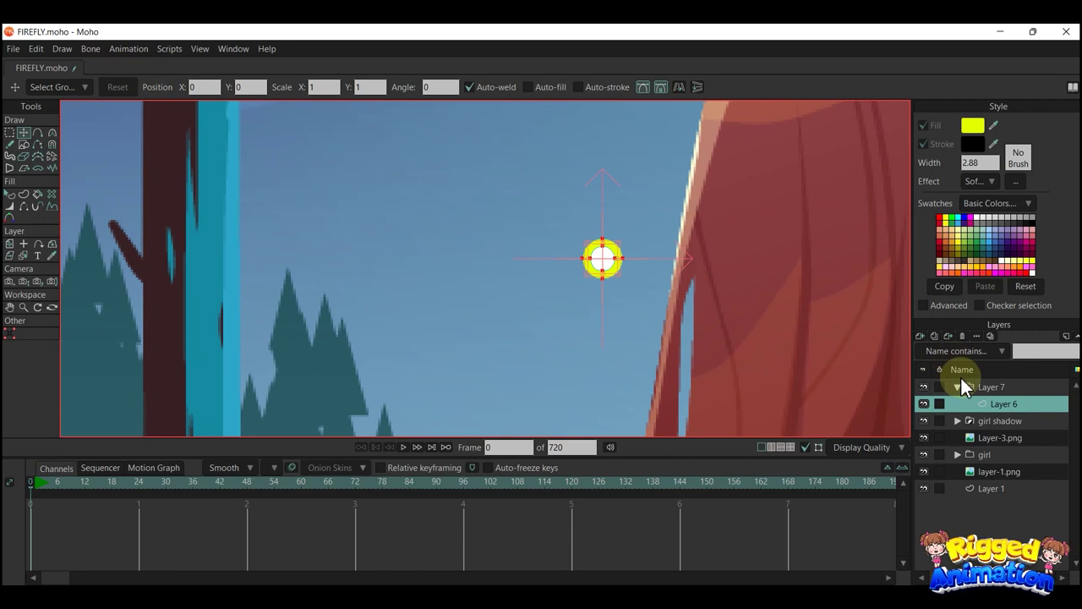
click(934, 335)
scroll(623, 263, up, 2)
scroll(621, 263, up, 2)
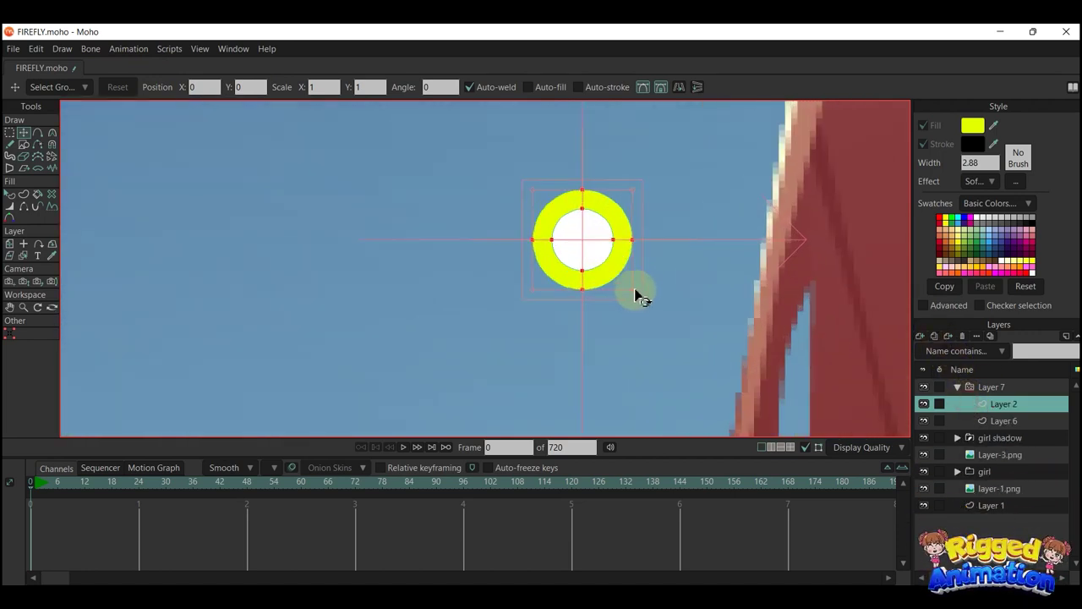
scroll(610, 272, down, 1)
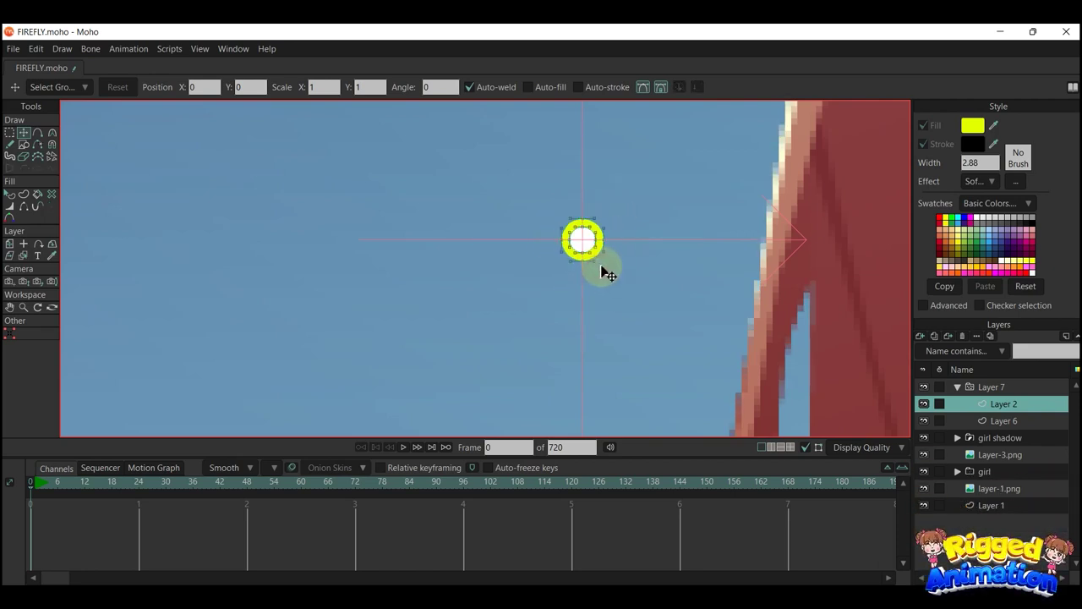
key(p)
scroll(623, 280, down, 5)
scroll(643, 320, down, 3)
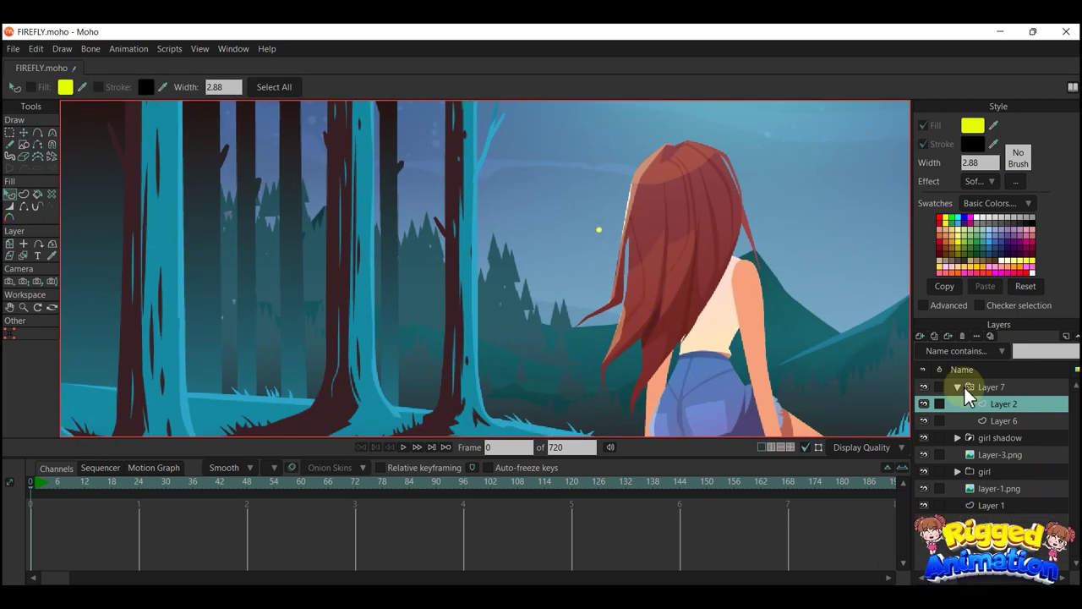
Preview the particles in the scene and slightly enlarge the circles of the smaller firefly in Layer 2
click(990, 387)
scroll(609, 242, down, 4)
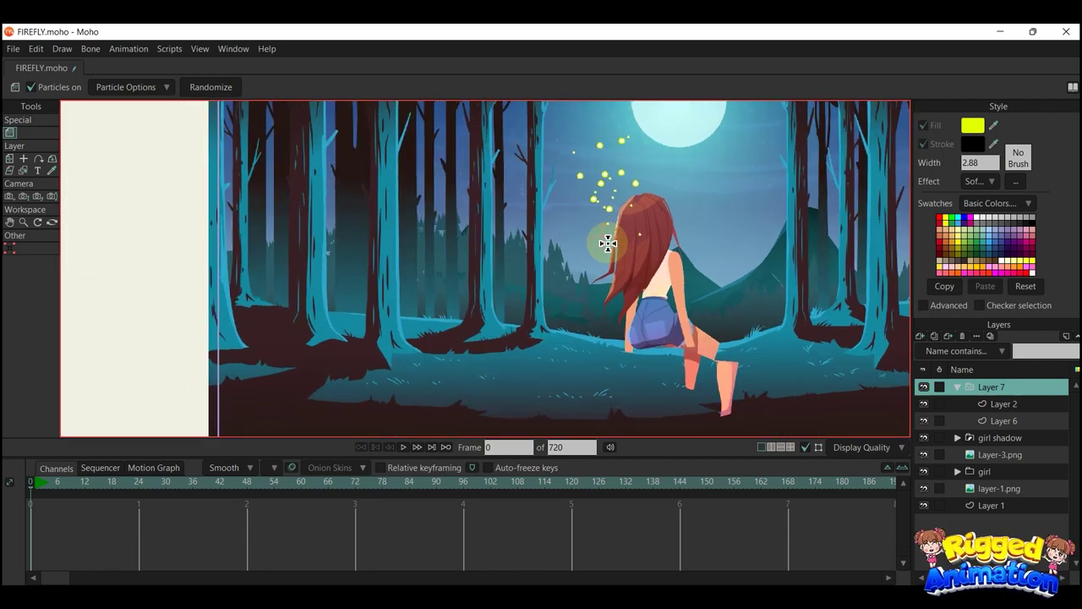
click(972, 404)
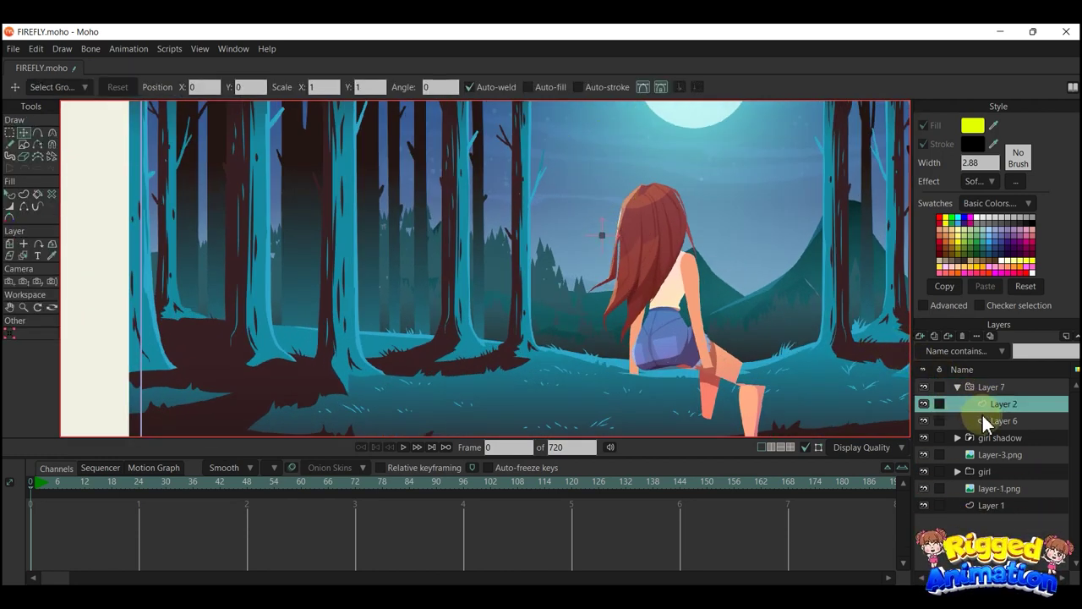
scroll(701, 202, up, 8)
scroll(701, 201, up, 6)
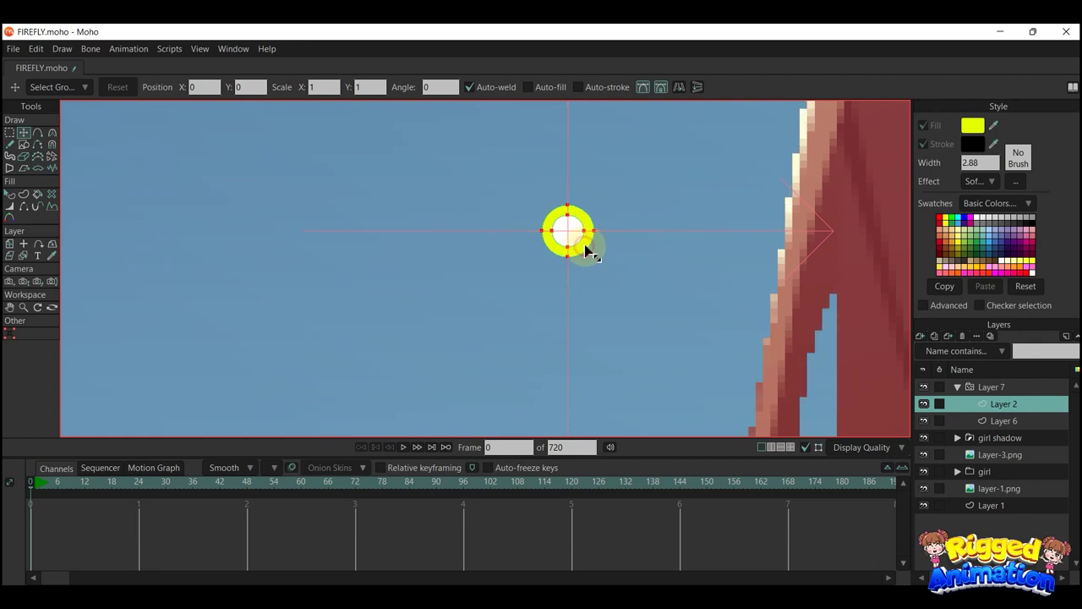
Shrink the circles of the larger firefly in Layer 6 and compare its size with the girl and forest
click(966, 423)
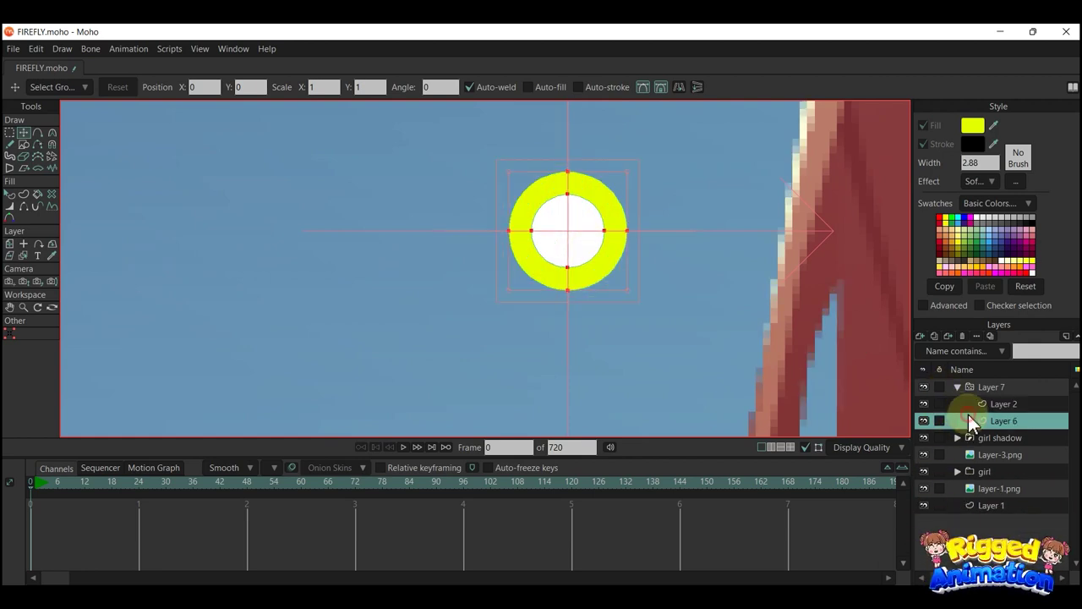
click(972, 404)
click(973, 420)
scroll(605, 257, down, 6)
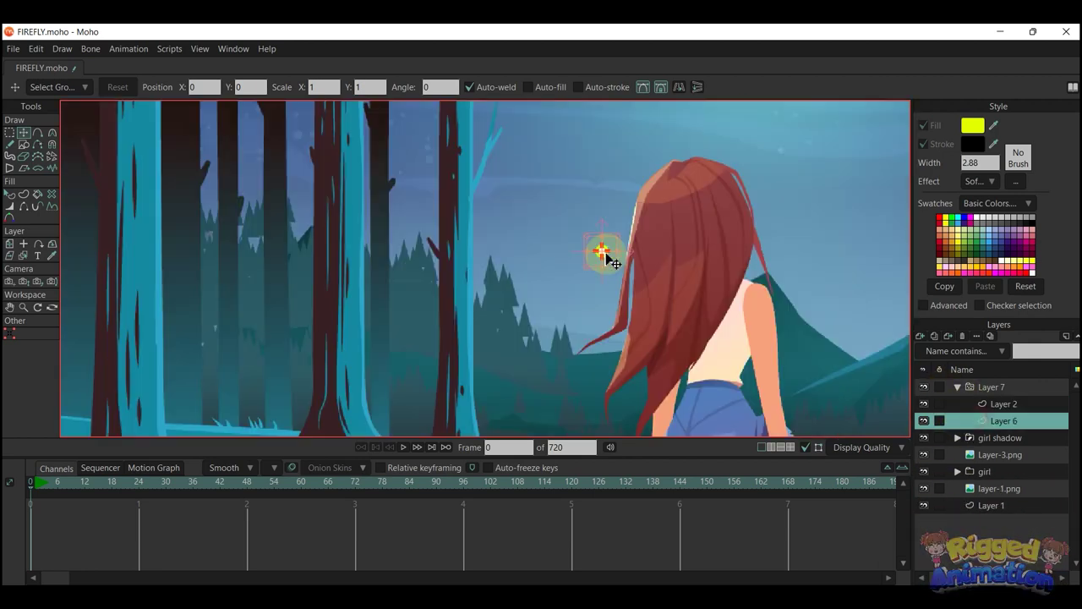
scroll(596, 252, down, 2)
scroll(609, 249, up, 8)
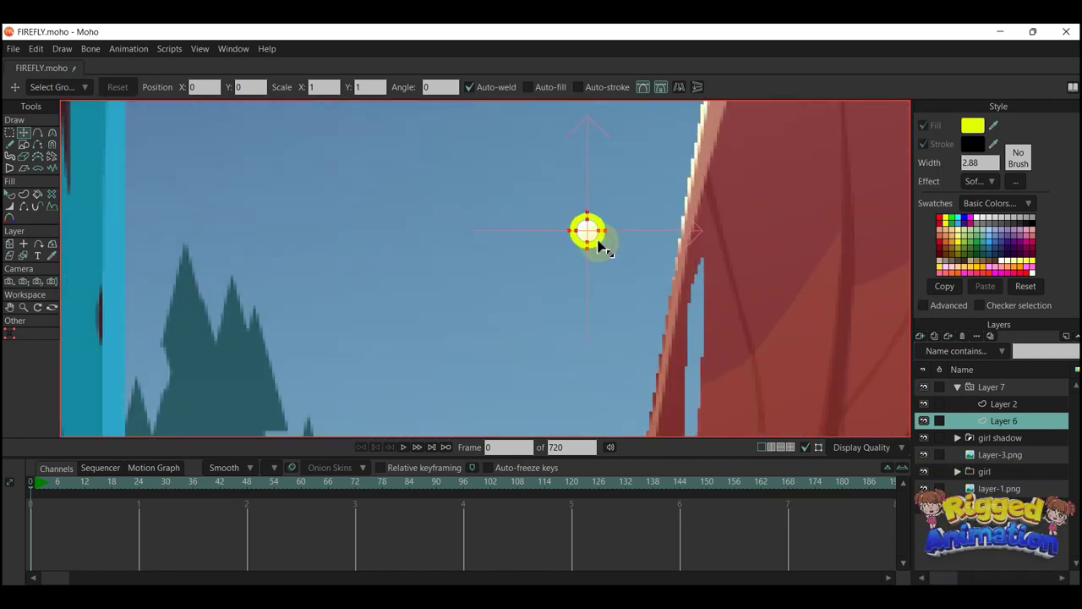
click(983, 404)
click(991, 419)
scroll(551, 230, down, 7)
key(q)
scroll(558, 240, up, 8)
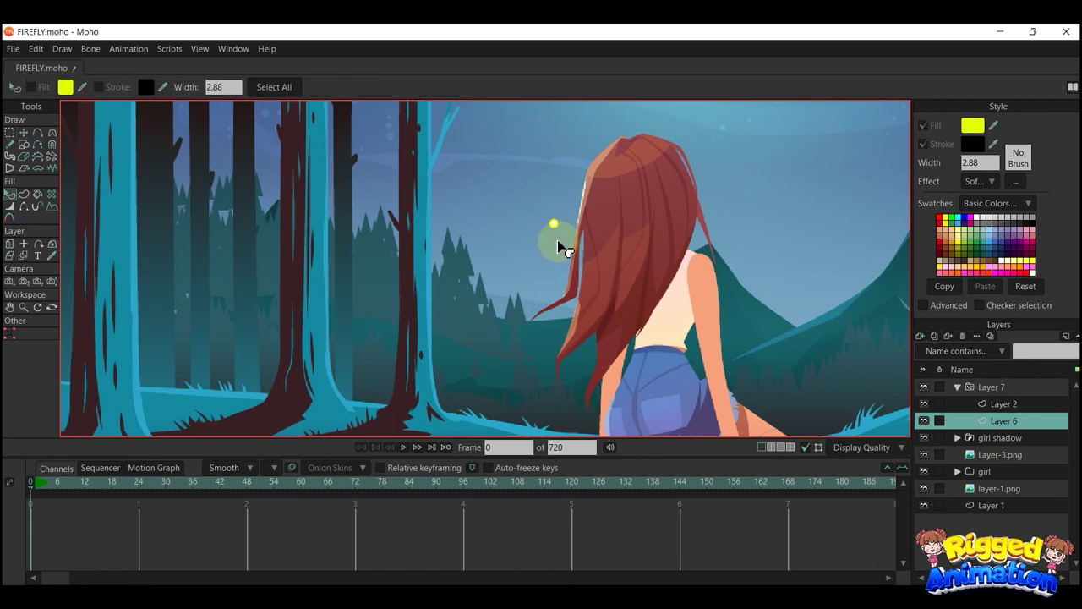
Keyframe the Layer 6 firefly circles at a smaller size on frame 3
click(47, 485)
scroll(423, 348, up, 6)
drag(612, 271, 411, 325)
key(t)
scroll(526, 216, up, 5)
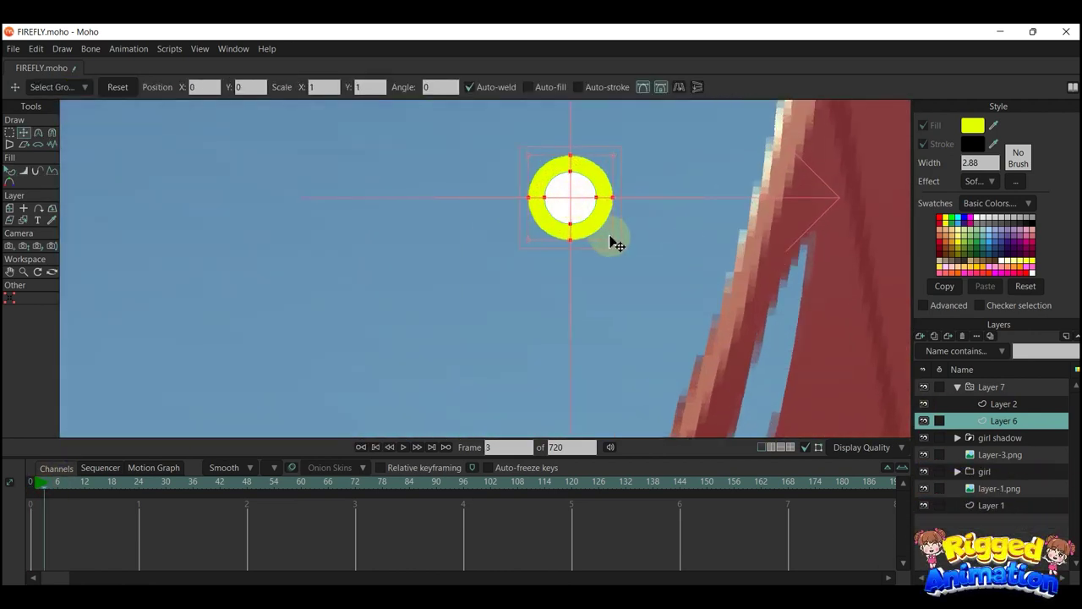
drag(616, 242, 606, 235)
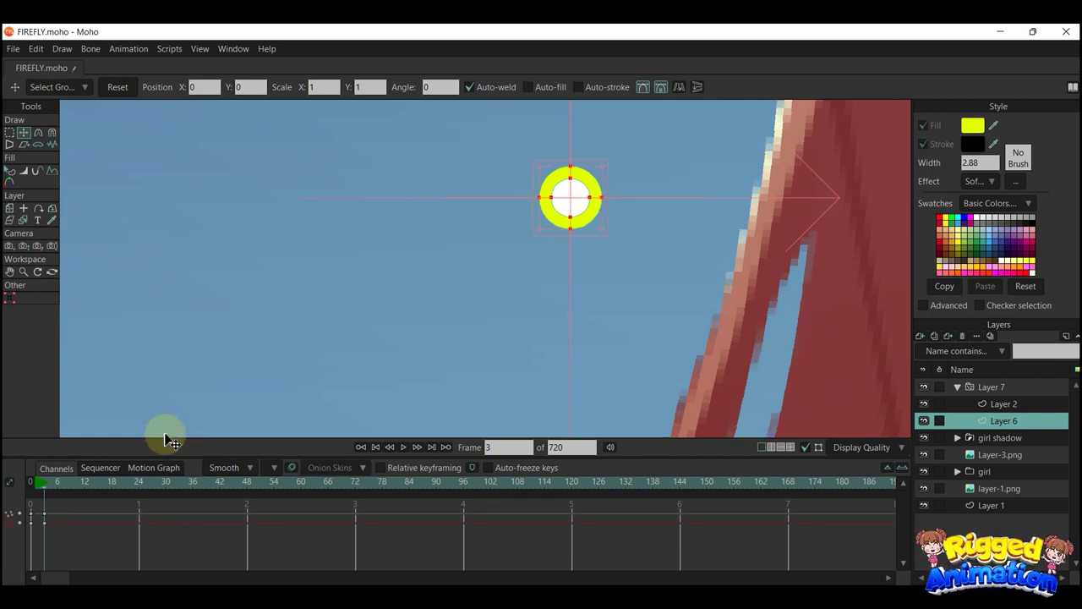
Return the Layer 6 circles to their starting size at frame 6, cycle those keyframes to absolute frame 1, and play the pulse
click(54, 486)
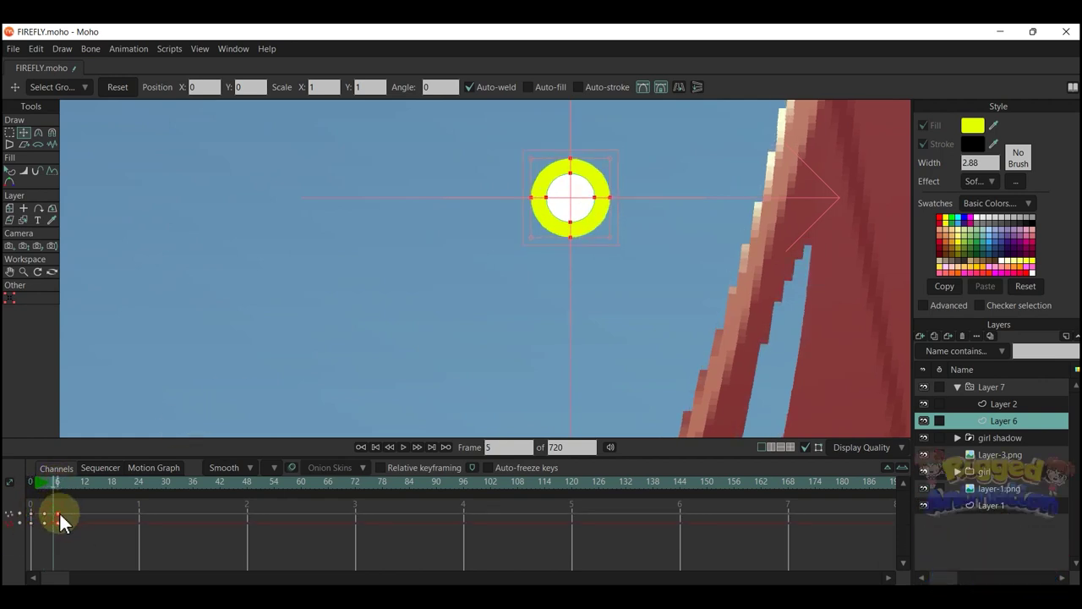
right_click(59, 512)
click(78, 463)
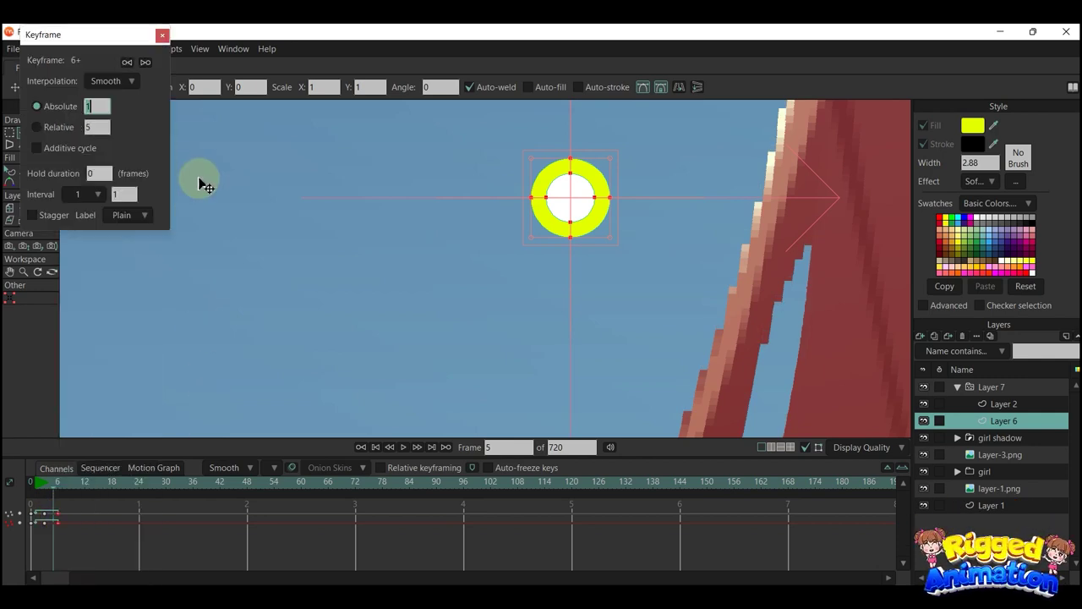
click(162, 35)
key(space)
Keyframe the Layer 2 firefly circles smaller on frame 3 and back at their starting size on frame 6
click(1001, 404)
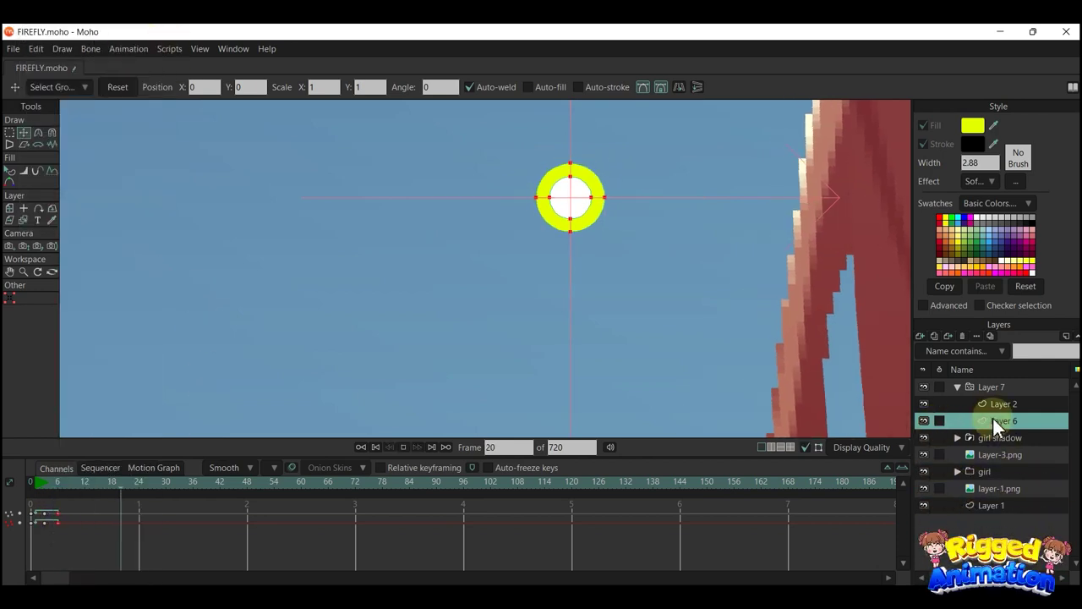
click(49, 481)
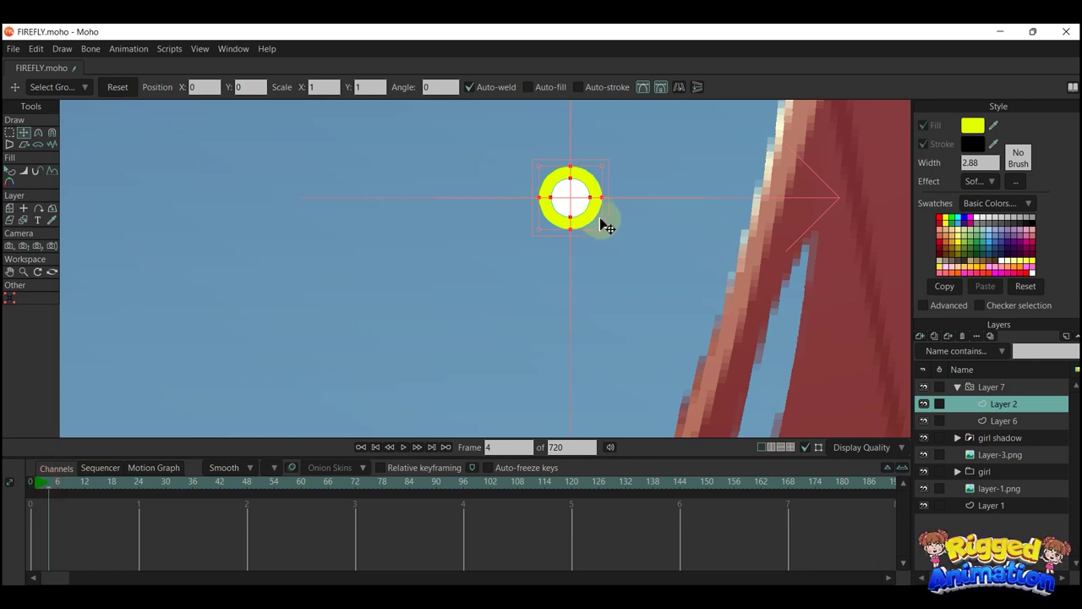
drag(602, 229, 592, 220)
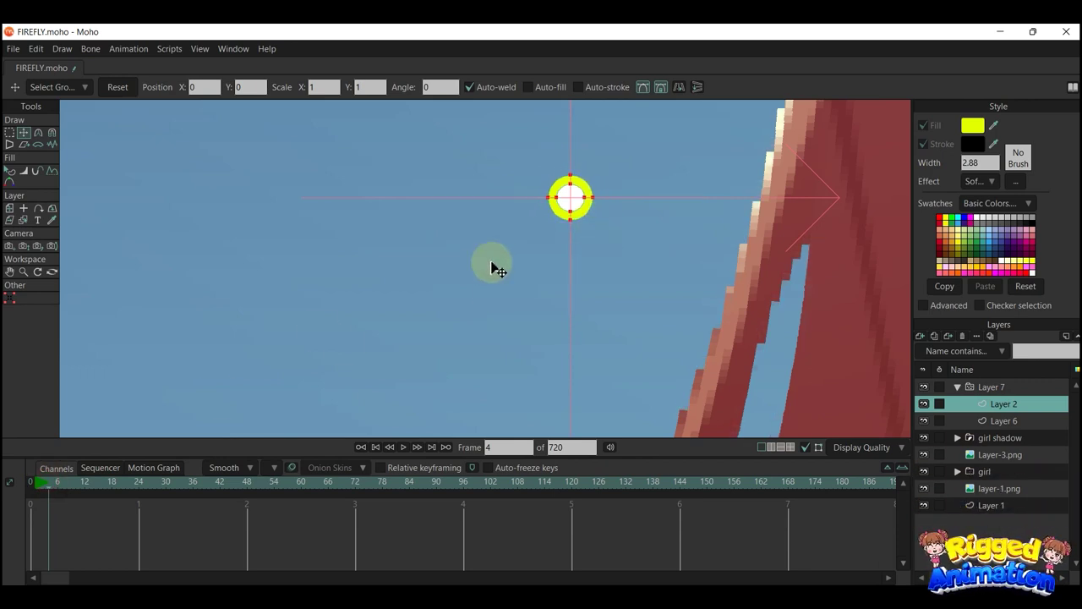
click(57, 481)
click(50, 524)
drag(48, 515, 44, 515)
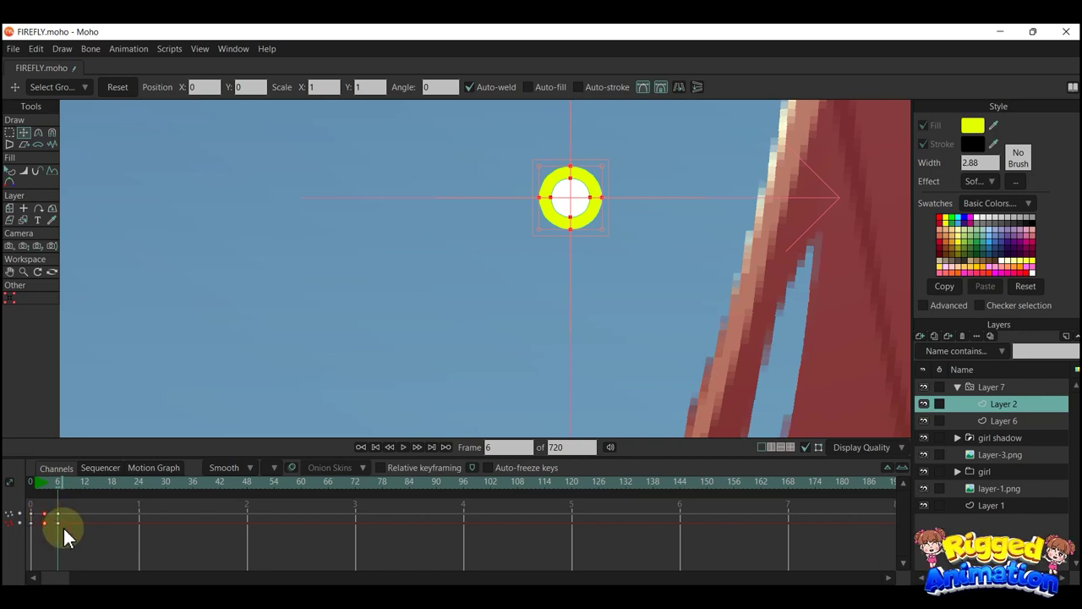
Cycle the Layer 2 keyframes at frame 6 to absolute frame 1 and play back the pulse
right_click(58, 517)
click(142, 464)
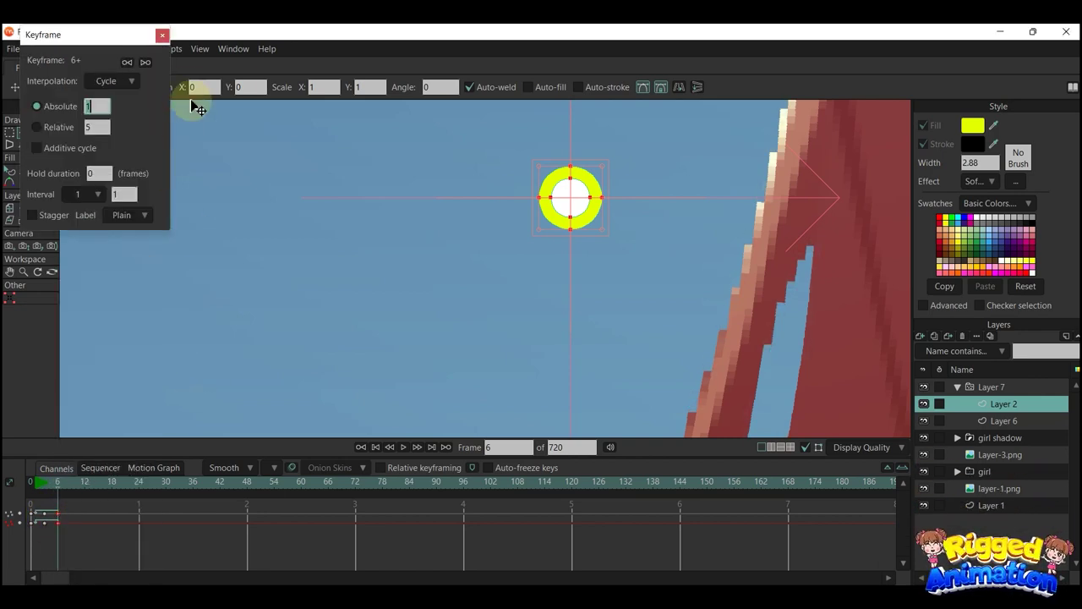
click(162, 35)
key(space)
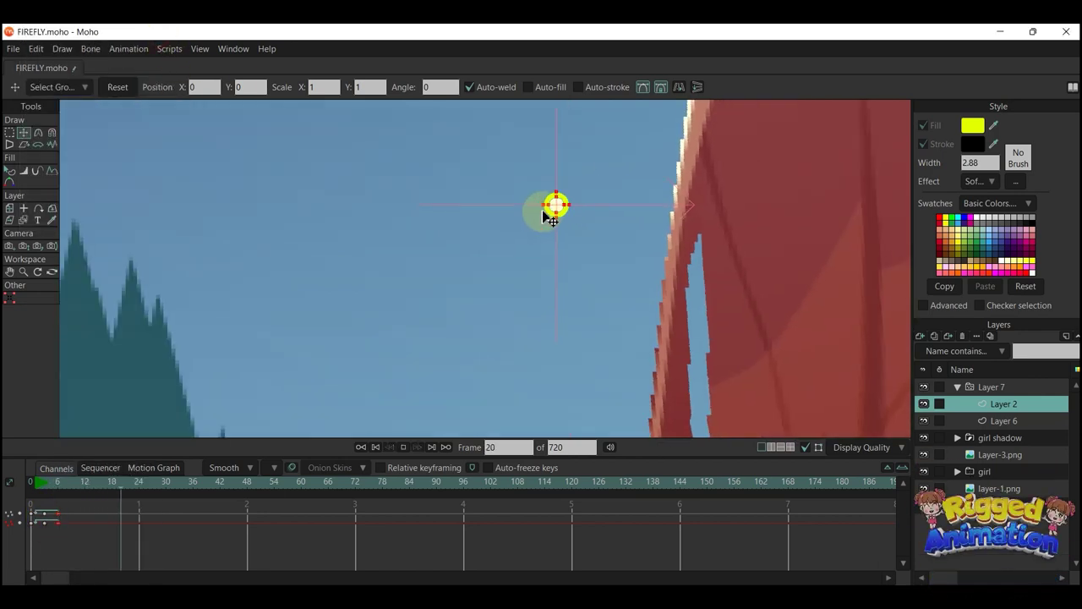
key(space)
Collapse the particle layer and play its fireflies over the whole scene from the start of the timeline
click(990, 389)
click(958, 387)
scroll(563, 283, down, 8)
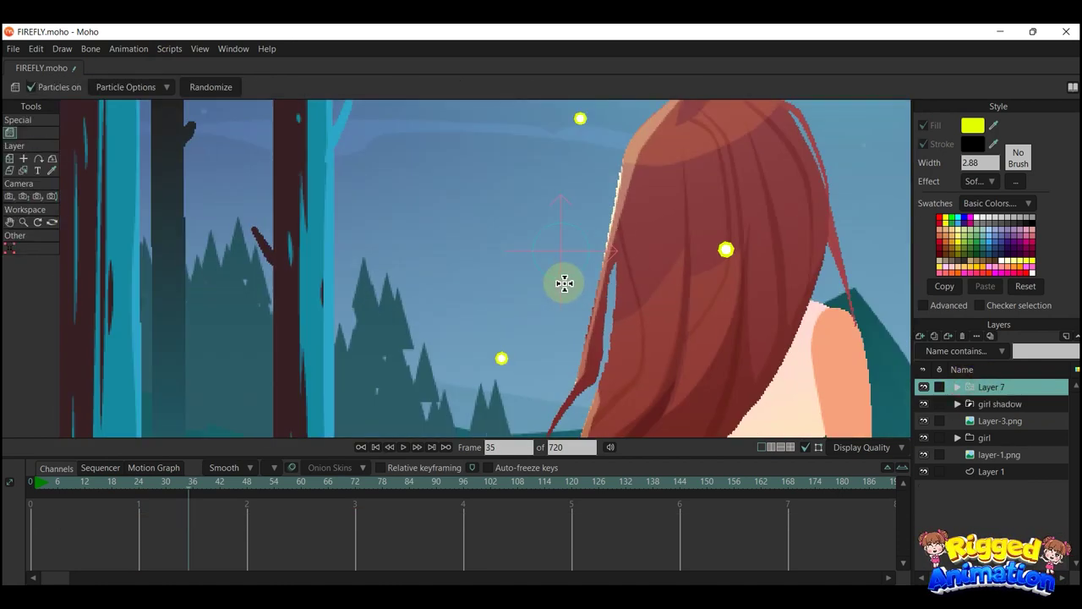
scroll(564, 283, down, 5)
key(space)
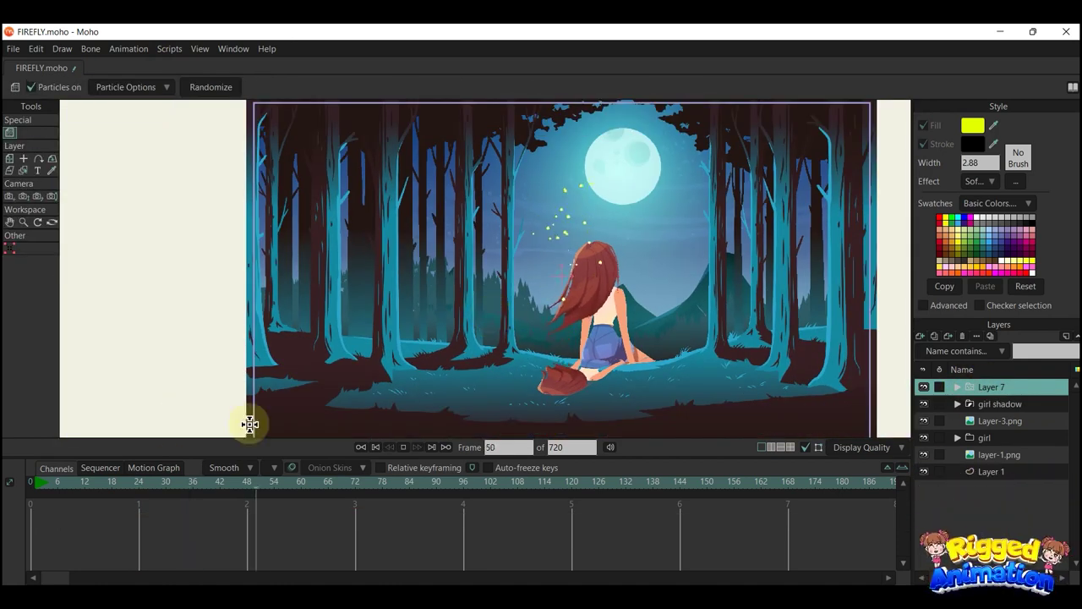
click(37, 483)
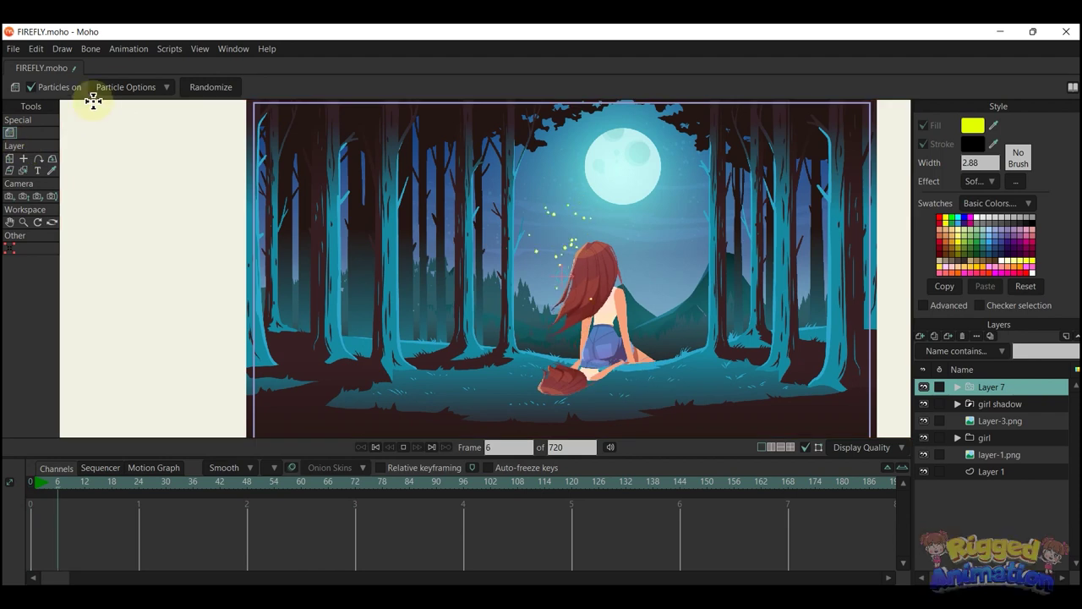
Set the particles' velocity, velocity spread, direction spread and acceleration rate to 0, and the source width to 1.10
click(110, 87)
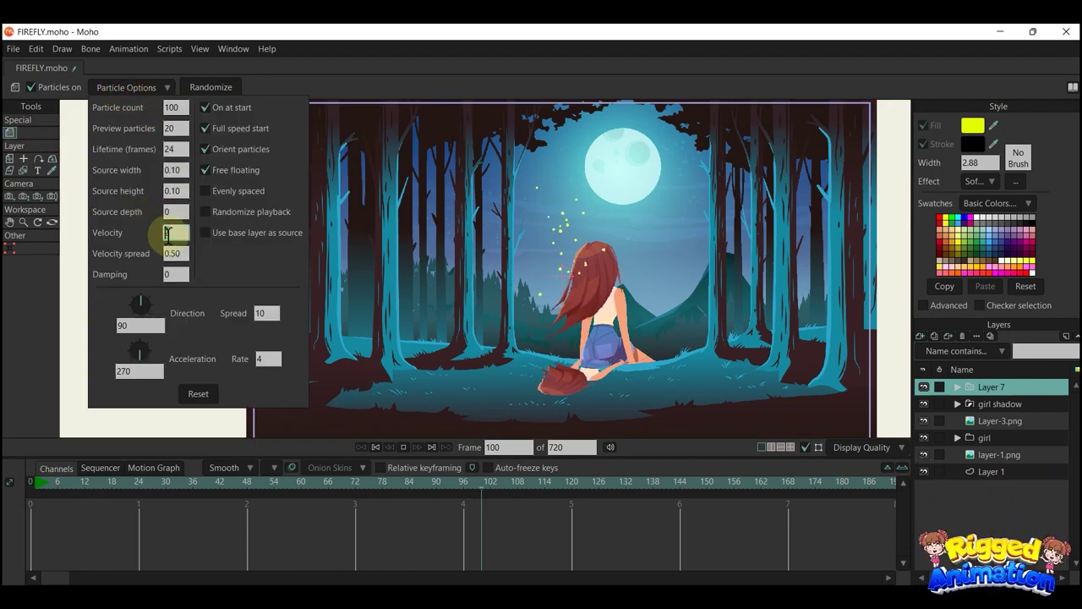
click(173, 253)
text(0)
click(262, 310)
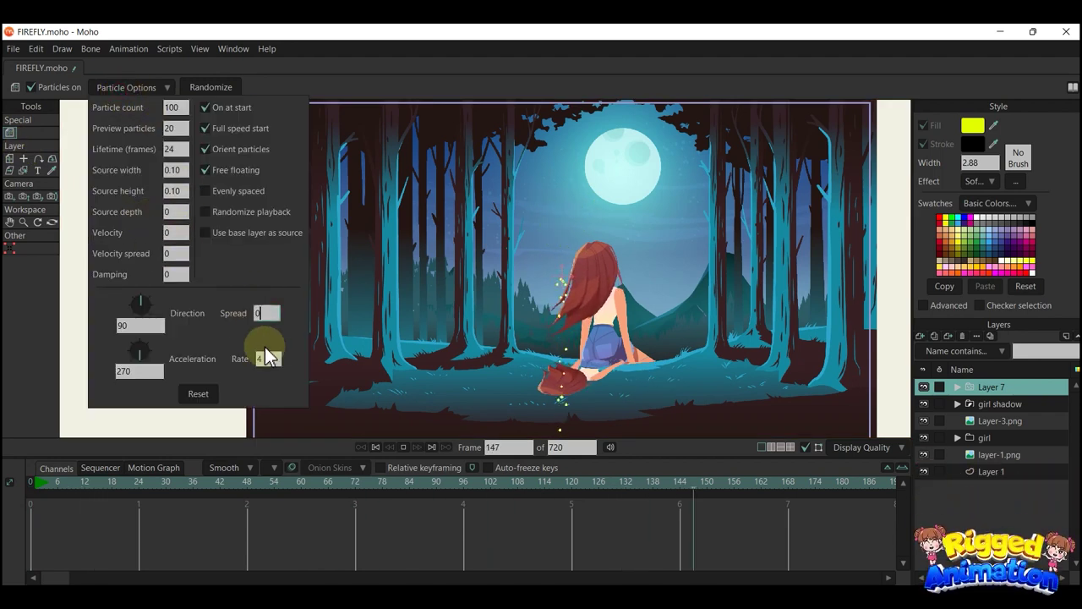
text(0)
click(180, 269)
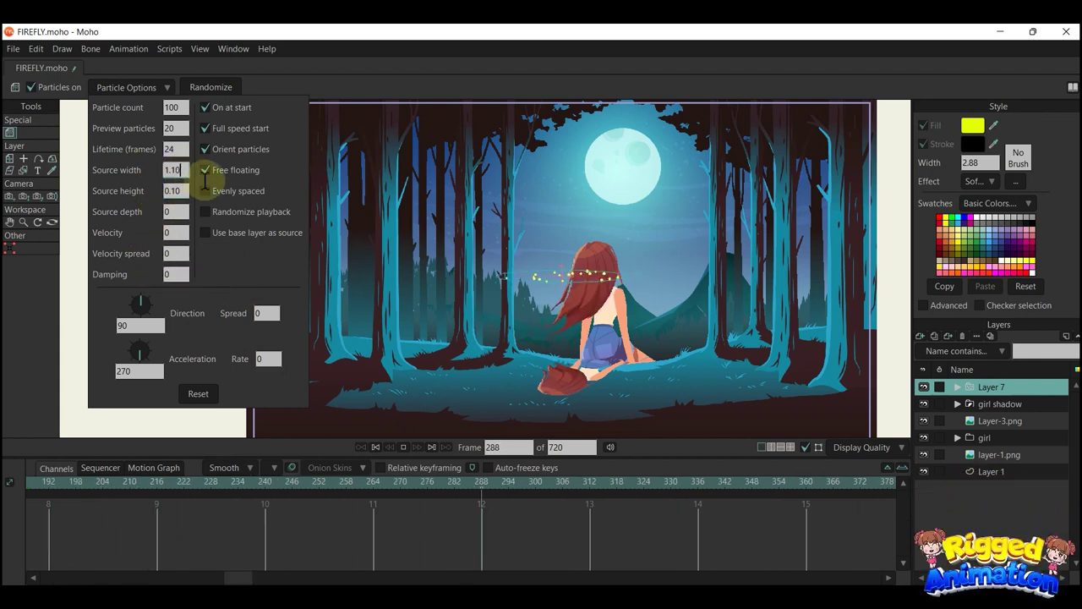
click(636, 267)
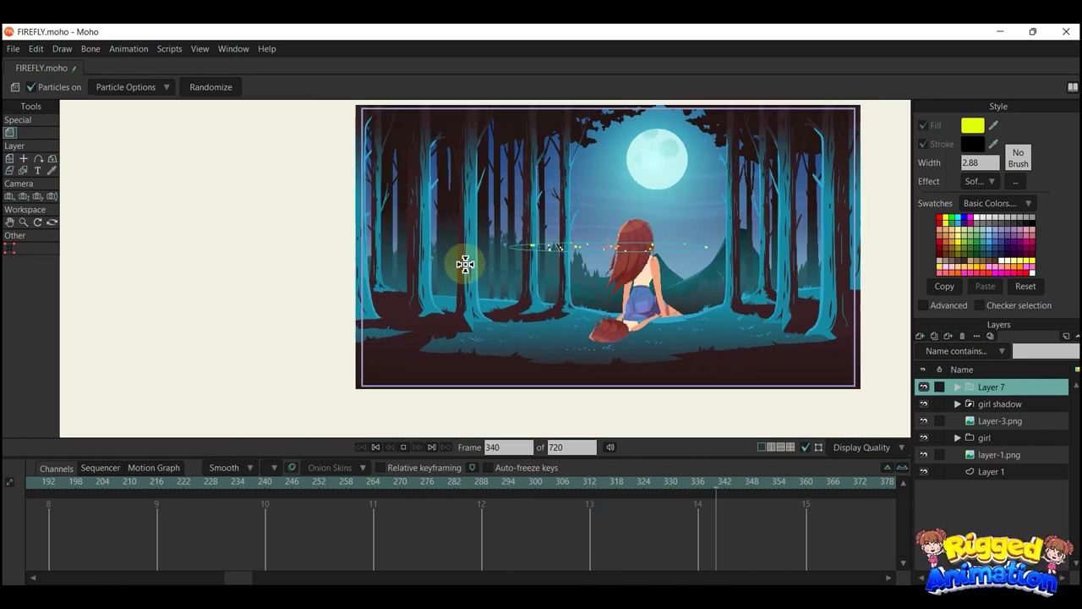
Enlarge the particle source to a width of 6.10, a height of 3.35 and a depth of 0.25
click(108, 88)
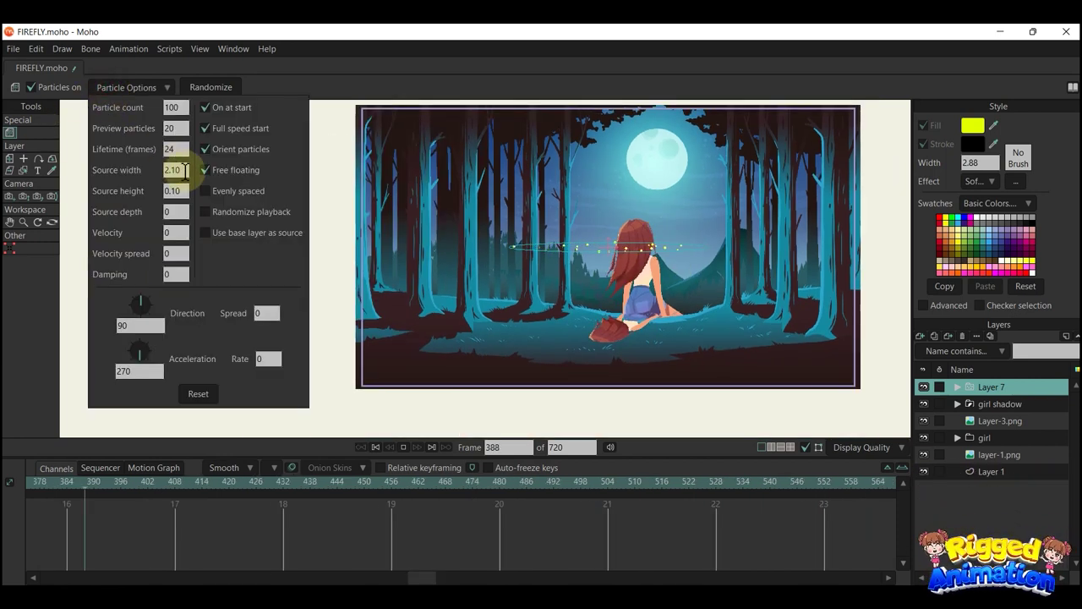
drag(180, 170, 282, 223)
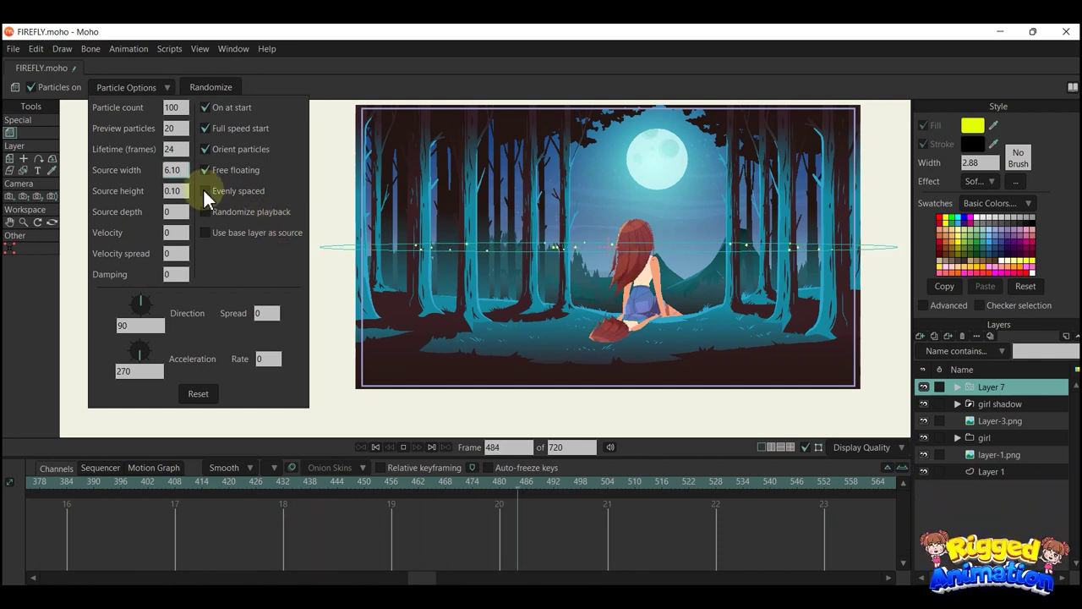
drag(182, 189, 253, 248)
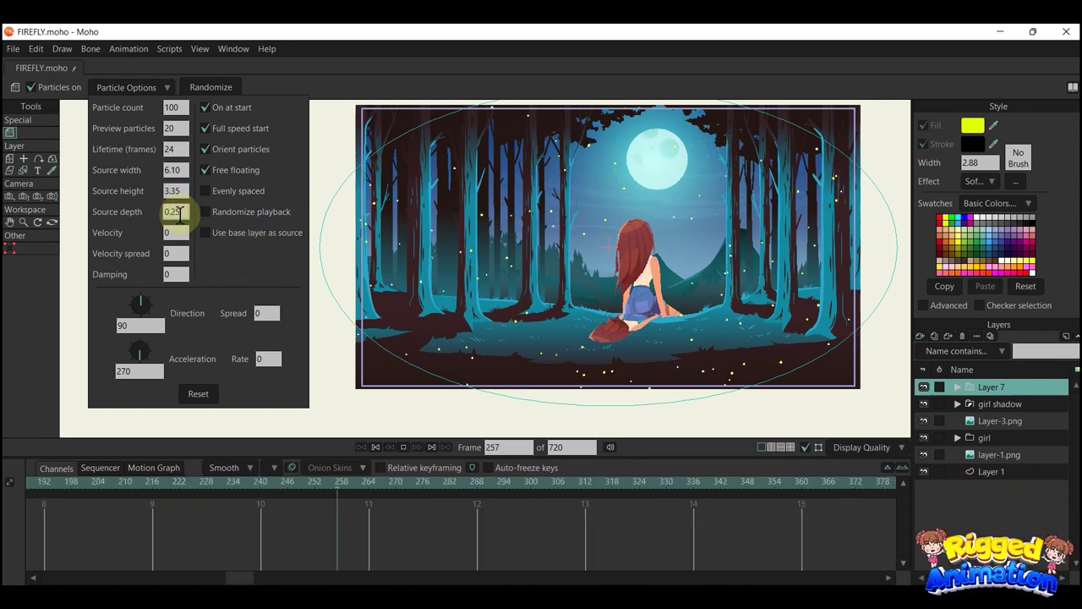
click(180, 213)
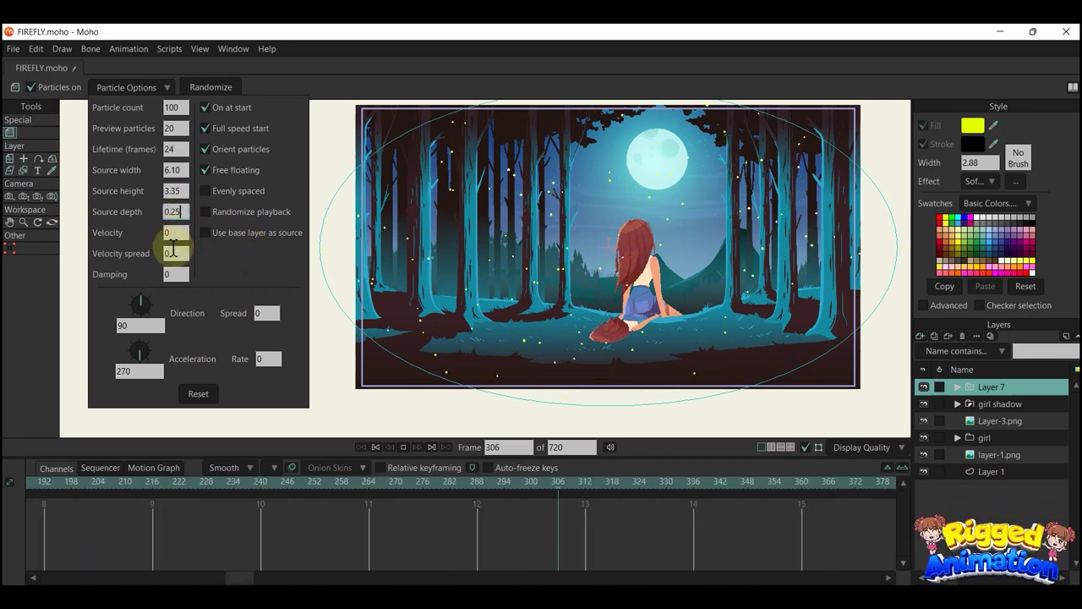
Set the particles' velocity spread to 2
click(176, 252)
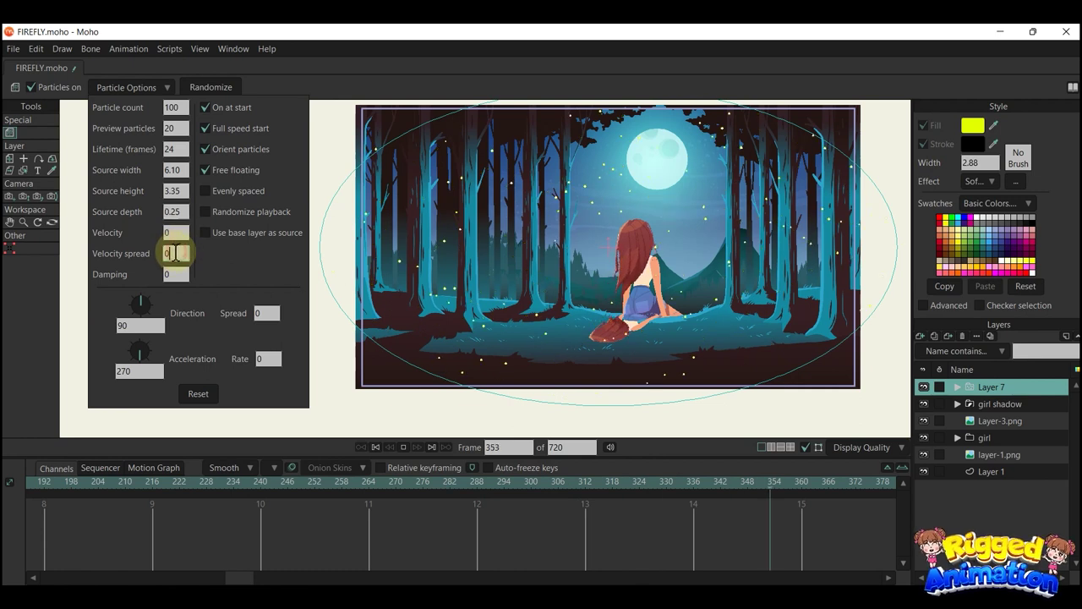
text(0.250.50)
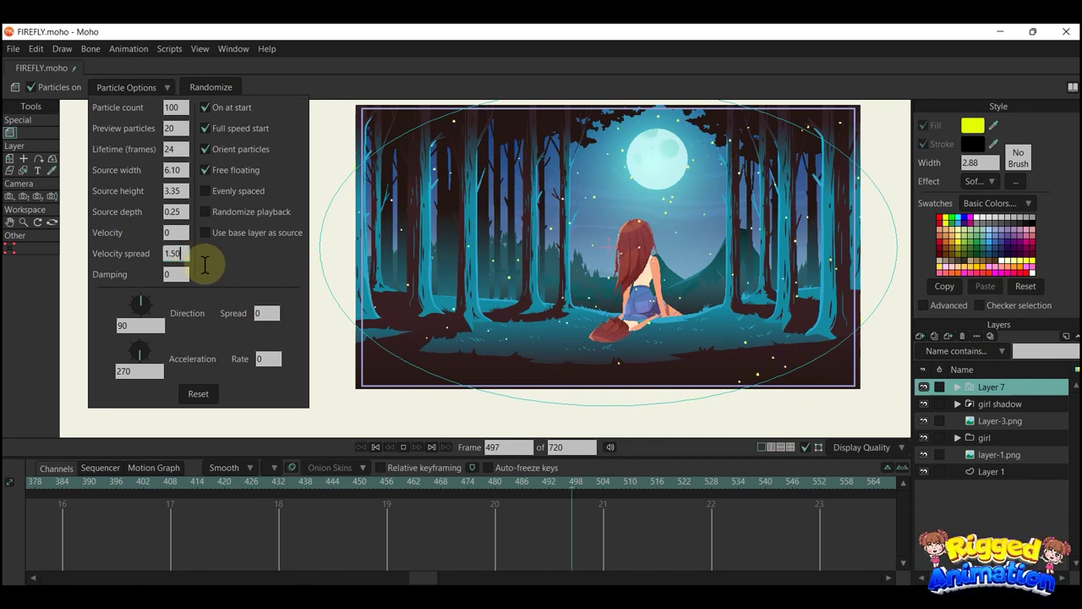
scroll(212, 268, up, 2)
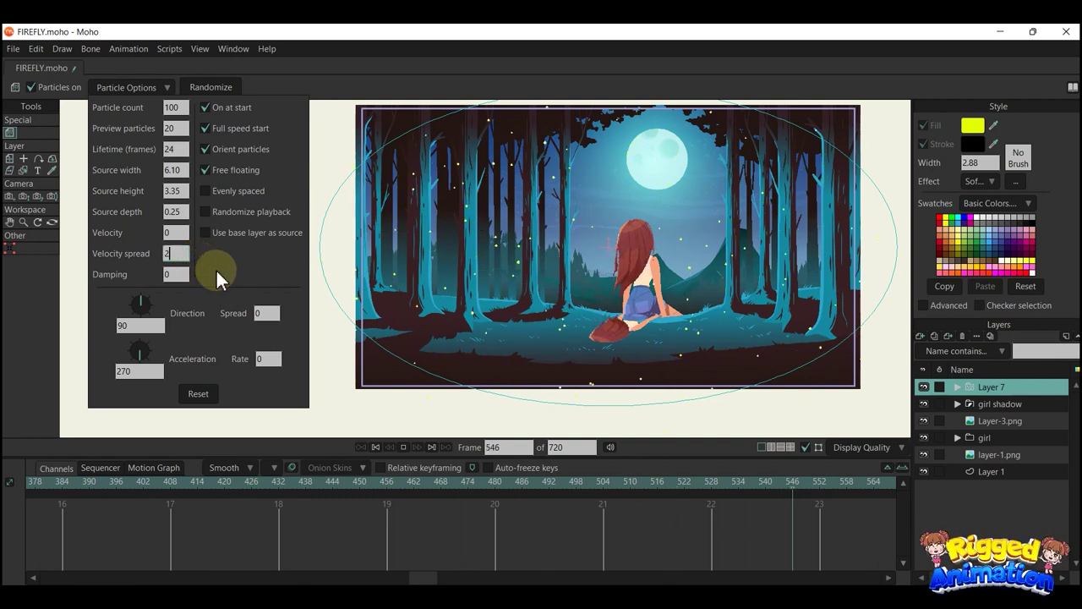
Try increasing direction spreads for the particles, including 4.25, 23.25 and 34.75, and settle on 50
click(267, 313)
text(0.50)
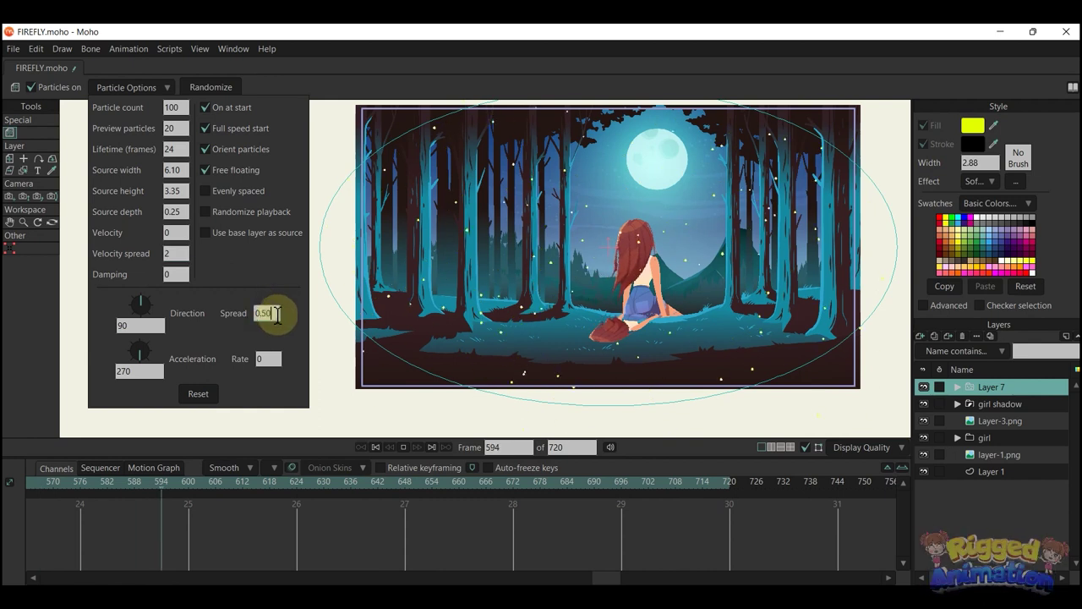
key(BackSpace)
key(BackSpace)
key(BackSpace)
key(BackSpace)
text(1)
scroll(300, 324, up, 6)
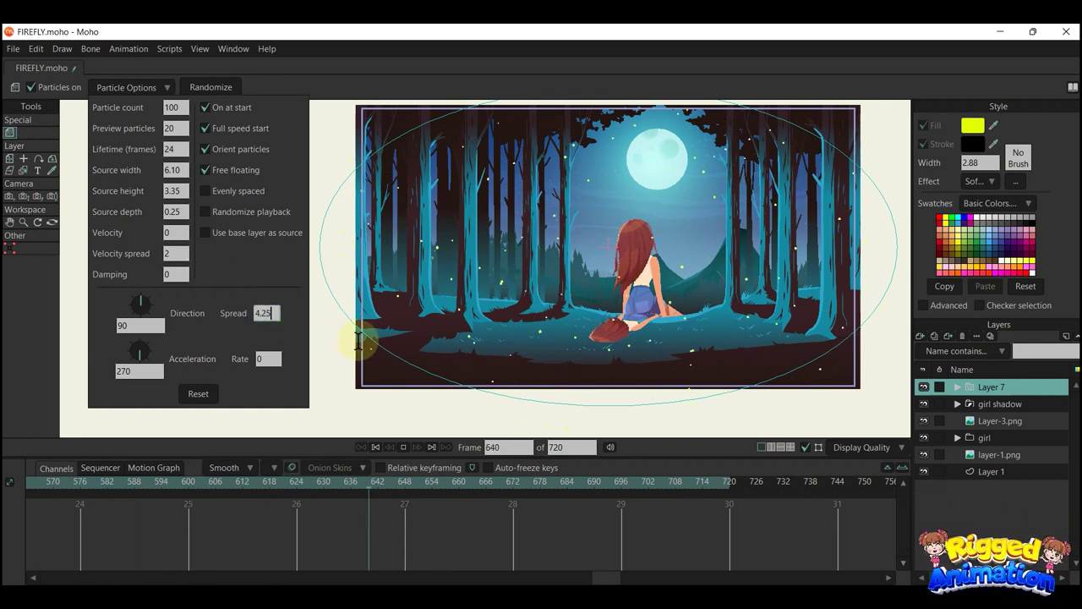
scroll(275, 320, up, 20)
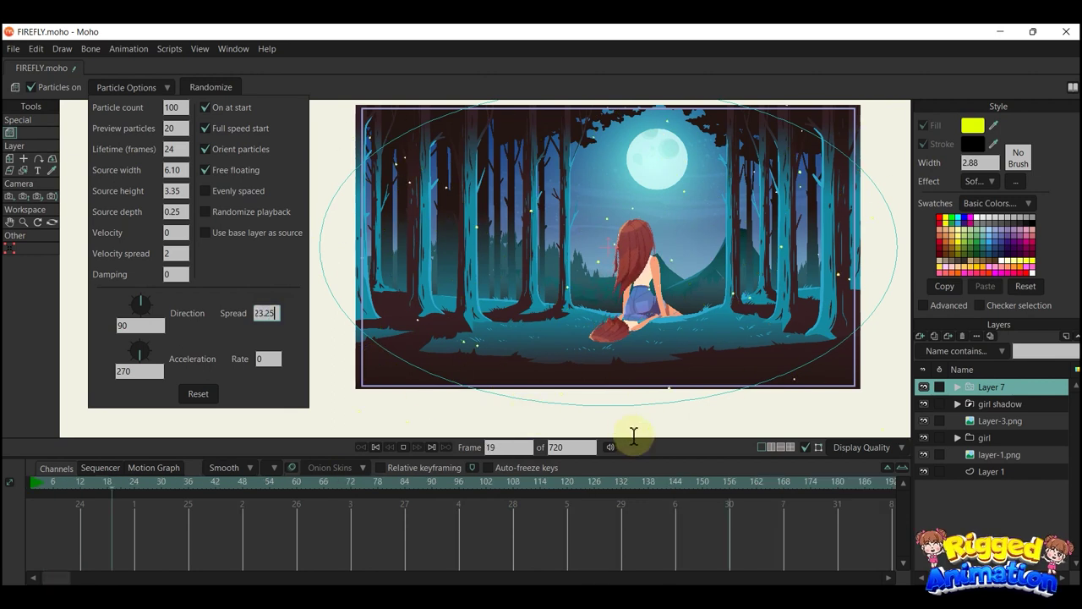
text(34.75)
key(Return)
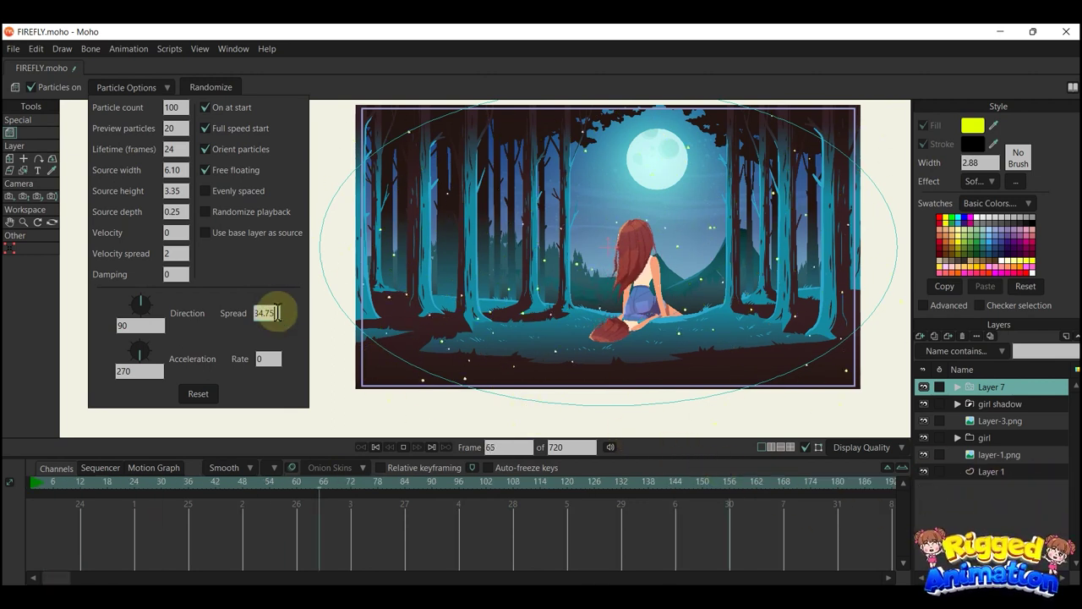
text(50)
click(274, 358)
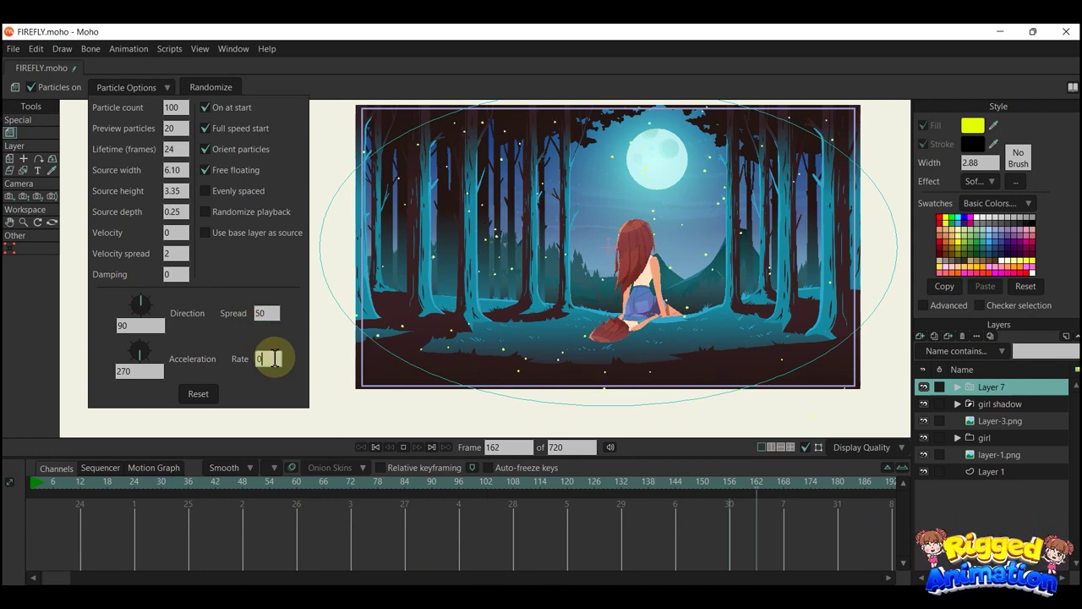
Reduce the particle count of the firefly layer to 20
click(172, 105)
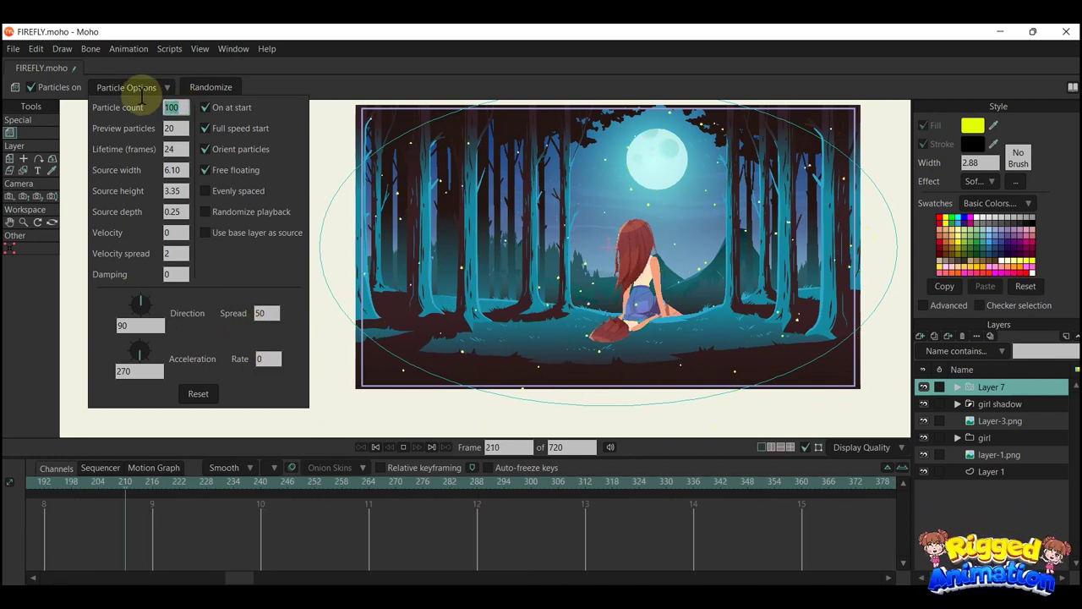
text(20)
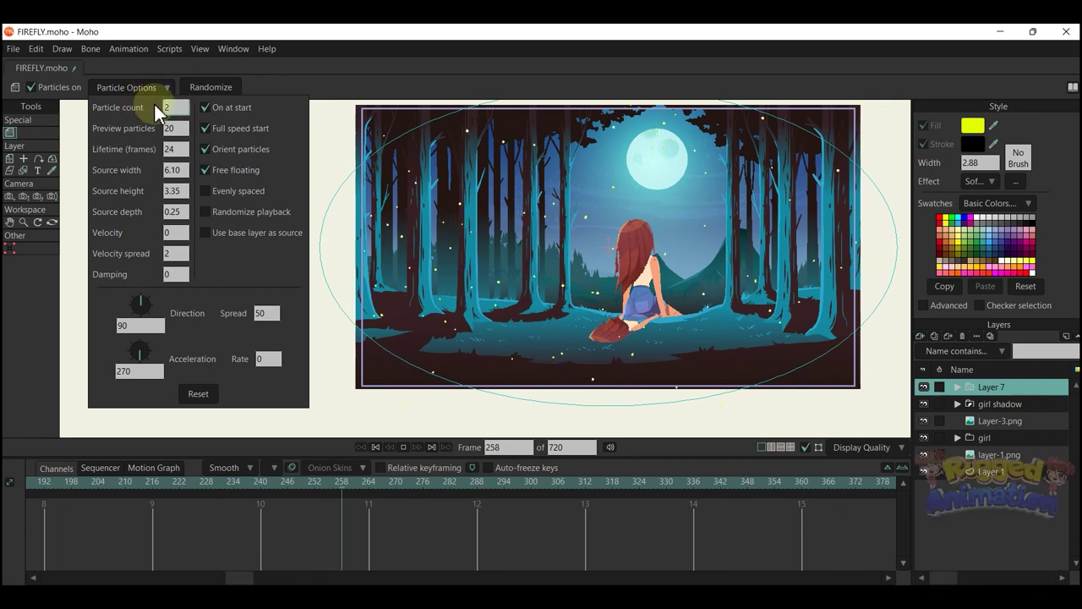
click(180, 127)
click(180, 127)
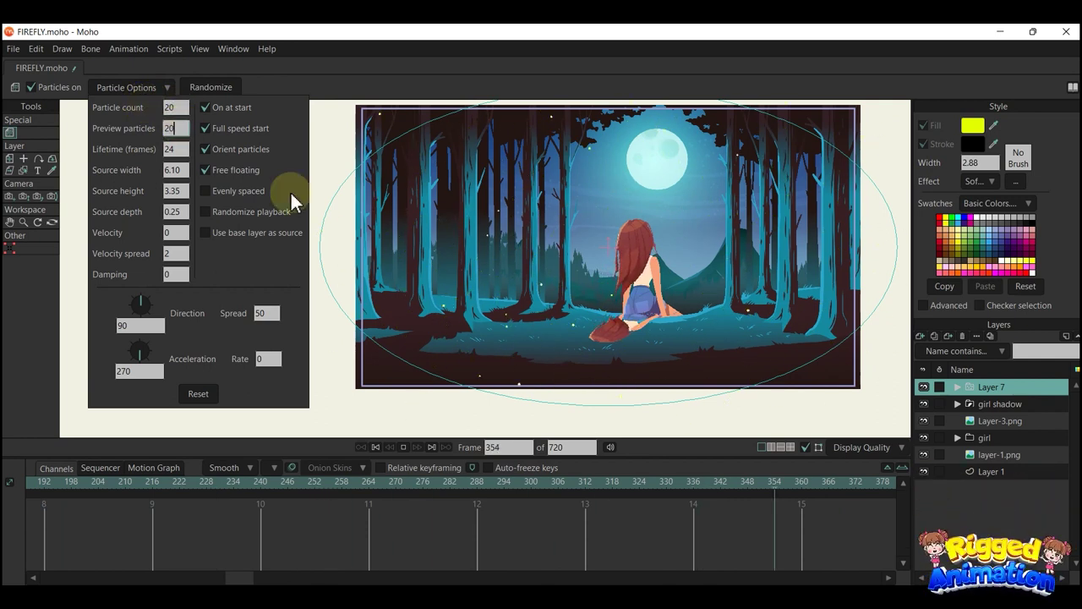
Set the particles' source depth to 0.50, then scrub the timeline and play back the drifting fireflies
click(178, 212)
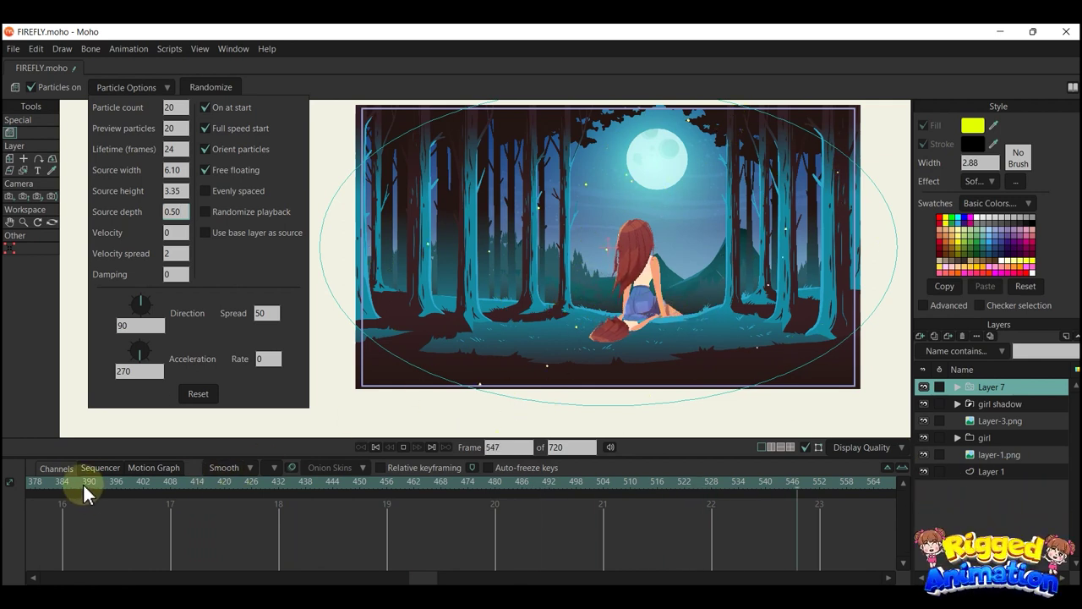
drag(82, 483, 224, 488)
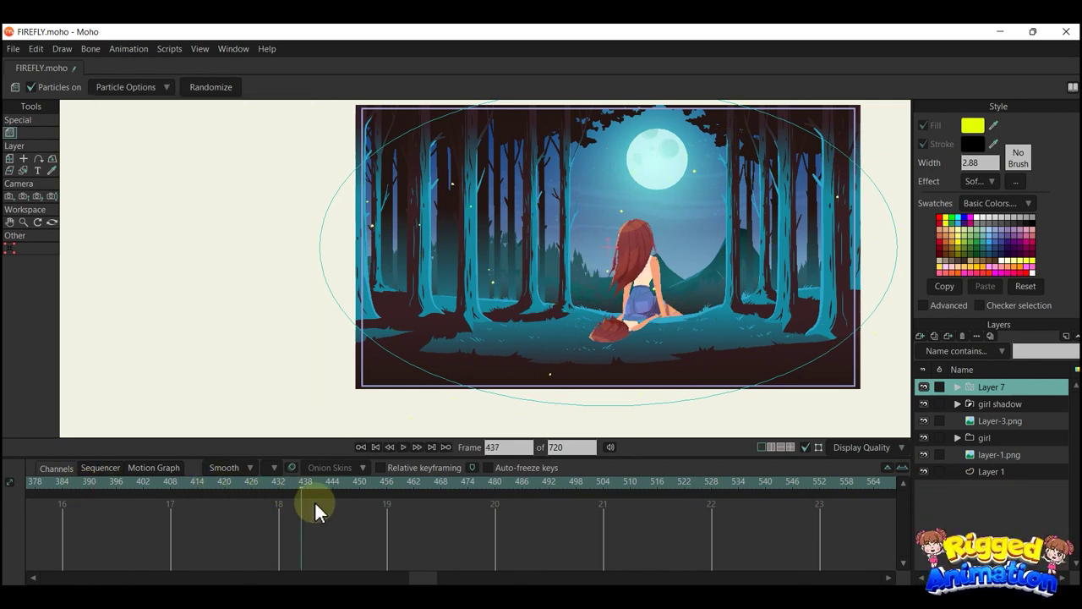
key(space)
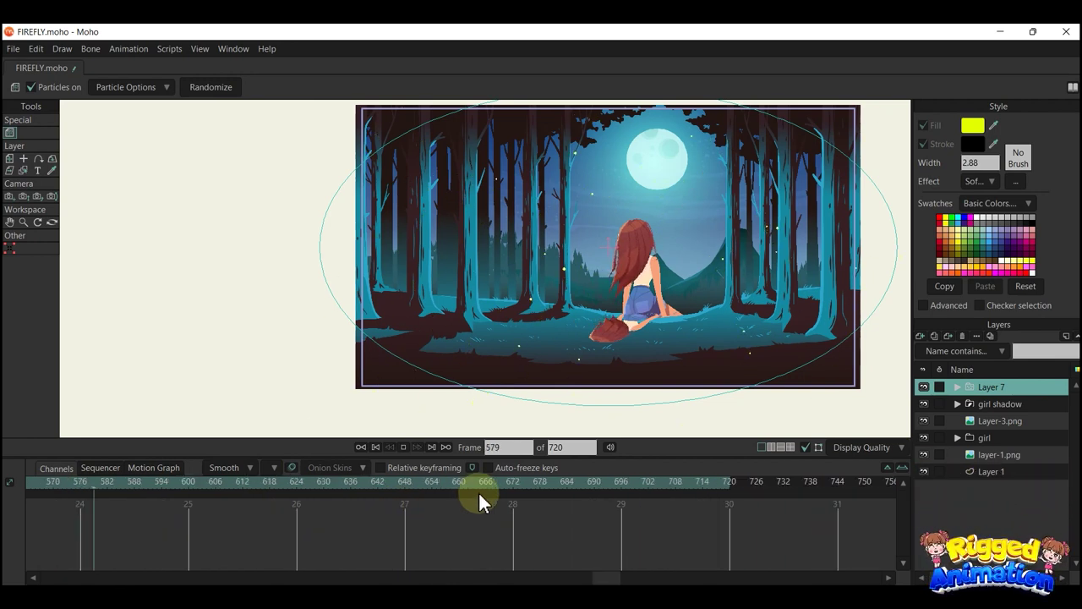
key(space)
Rename the particle layer Layer 7 as Firefly
text(Firefly)
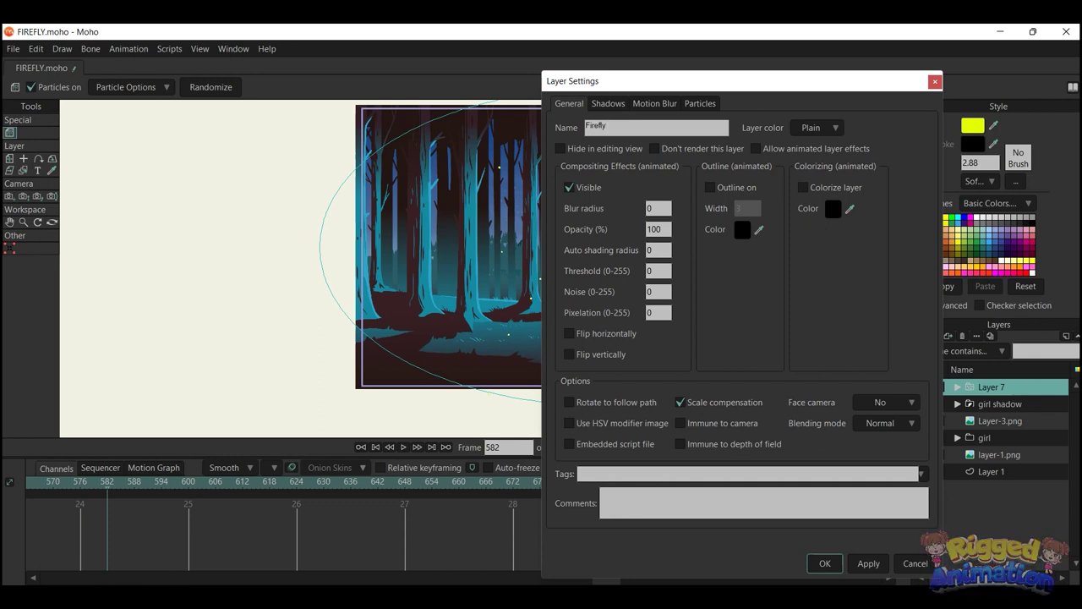
key(Return)
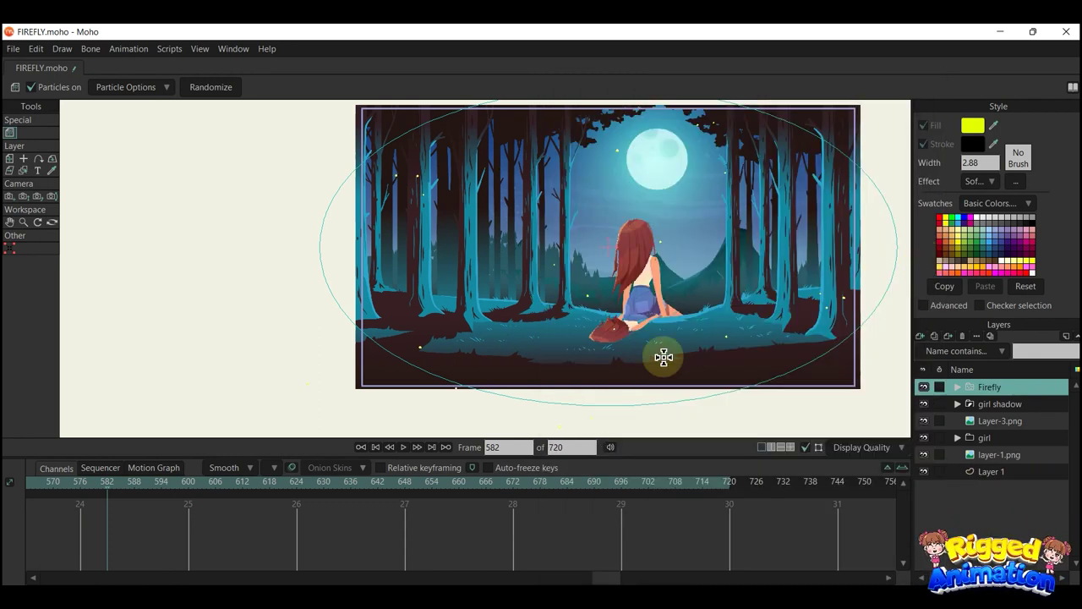